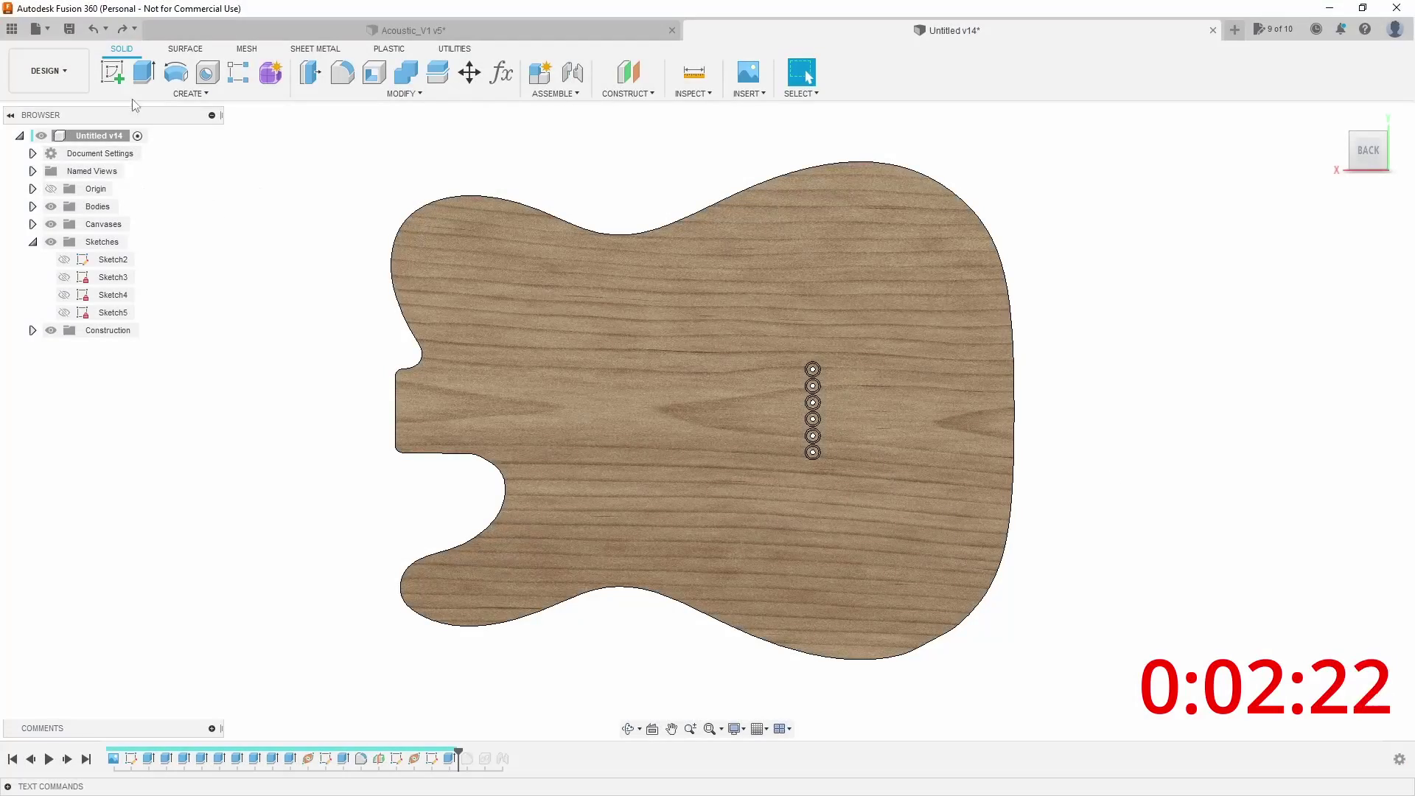
- Start a new sketch on the guitar body shown from its back side
click(112, 71)
- Place the sketch on the body's back plane and project the upper body edge into it
click(354, 369)
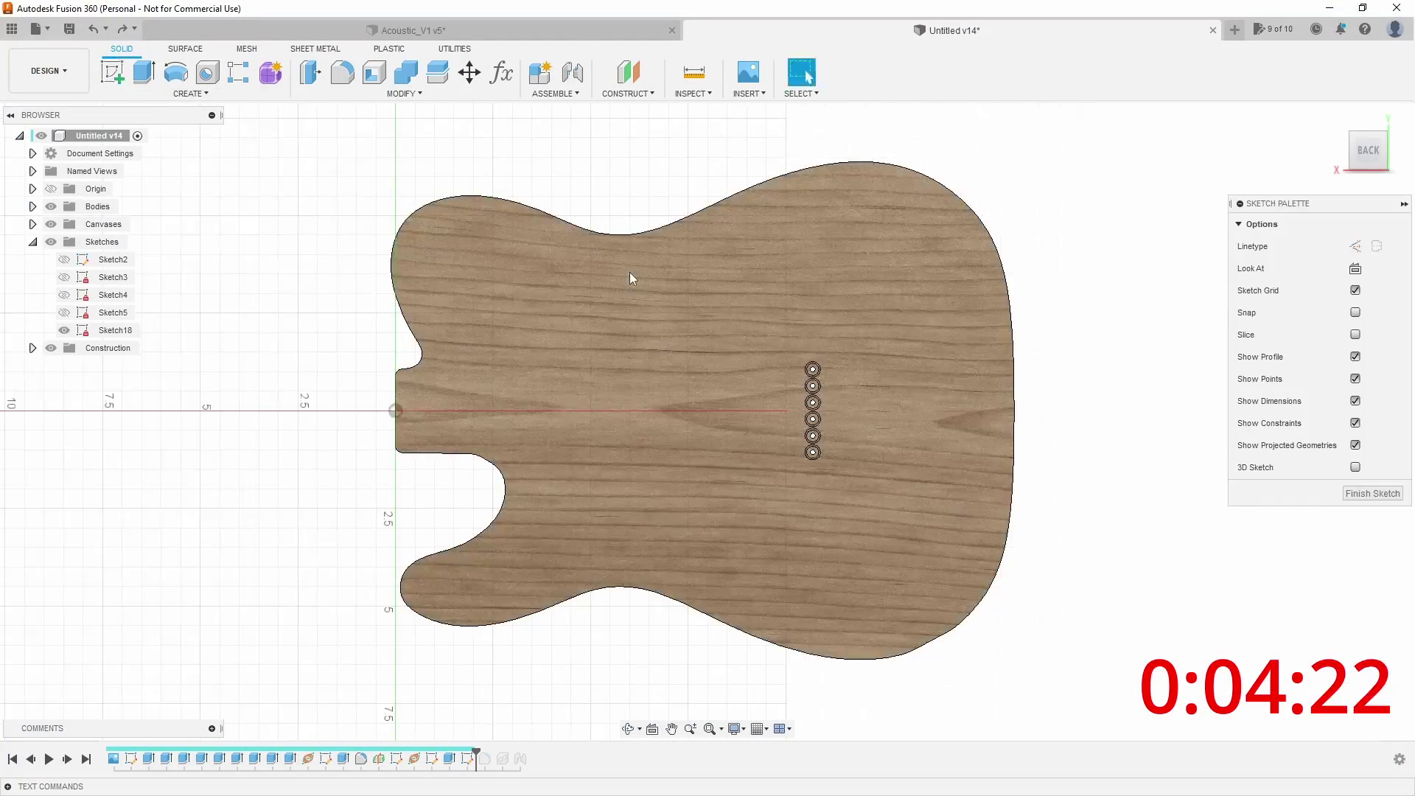
key(p)
click(656, 226)
key(Return)
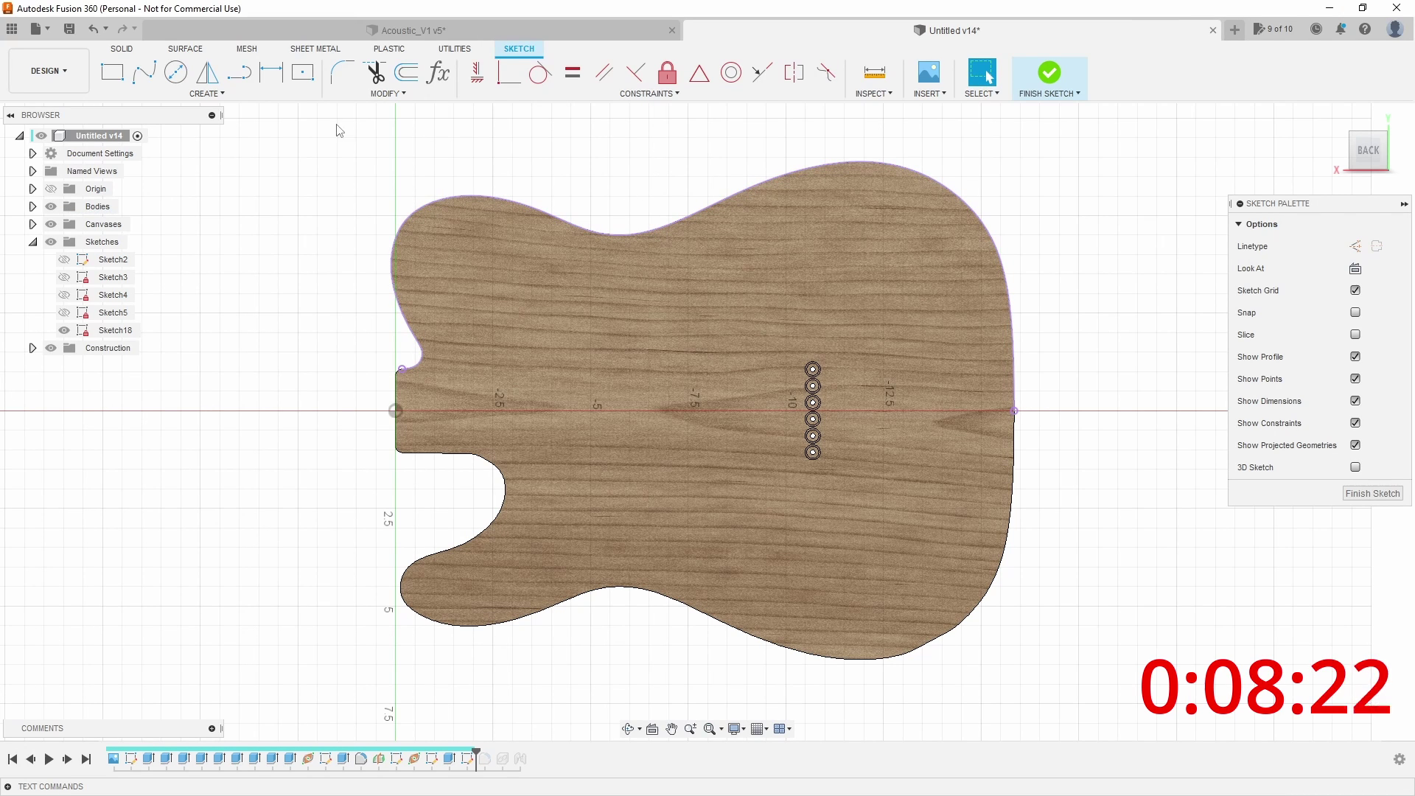
- Draw a four-point control point spline dipping down across the upper bout between edge points
click(206, 94)
mouse_move(171, 229)
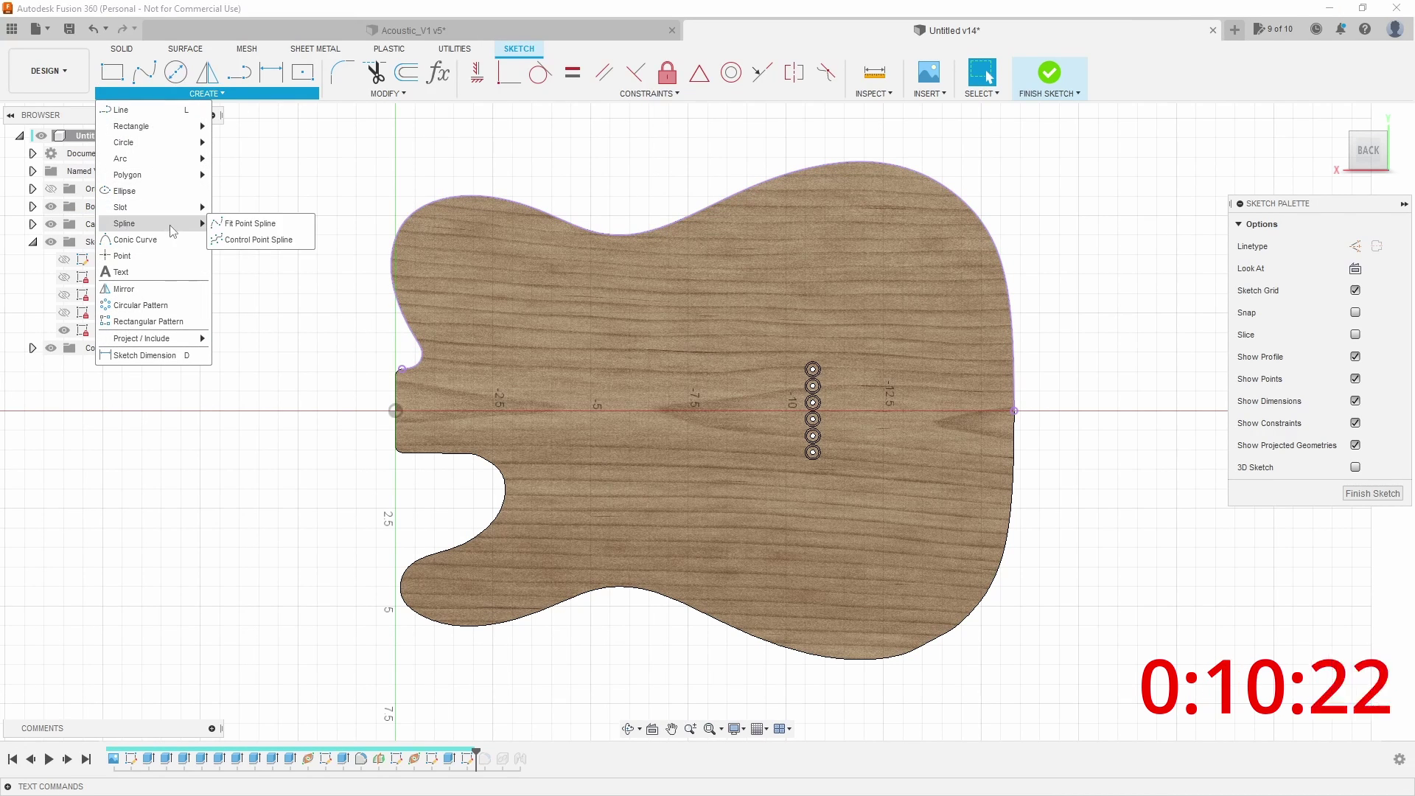
click(258, 239)
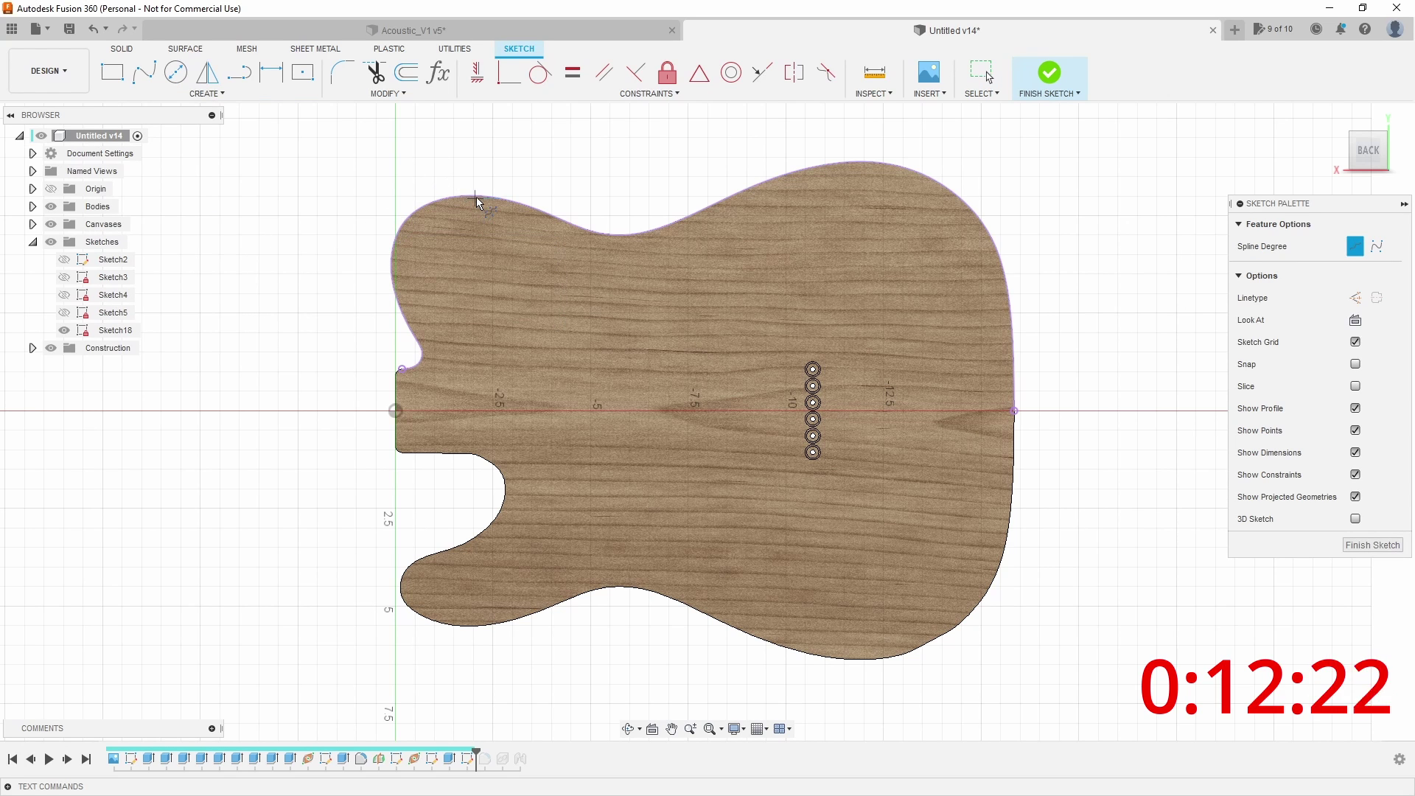
click(533, 219)
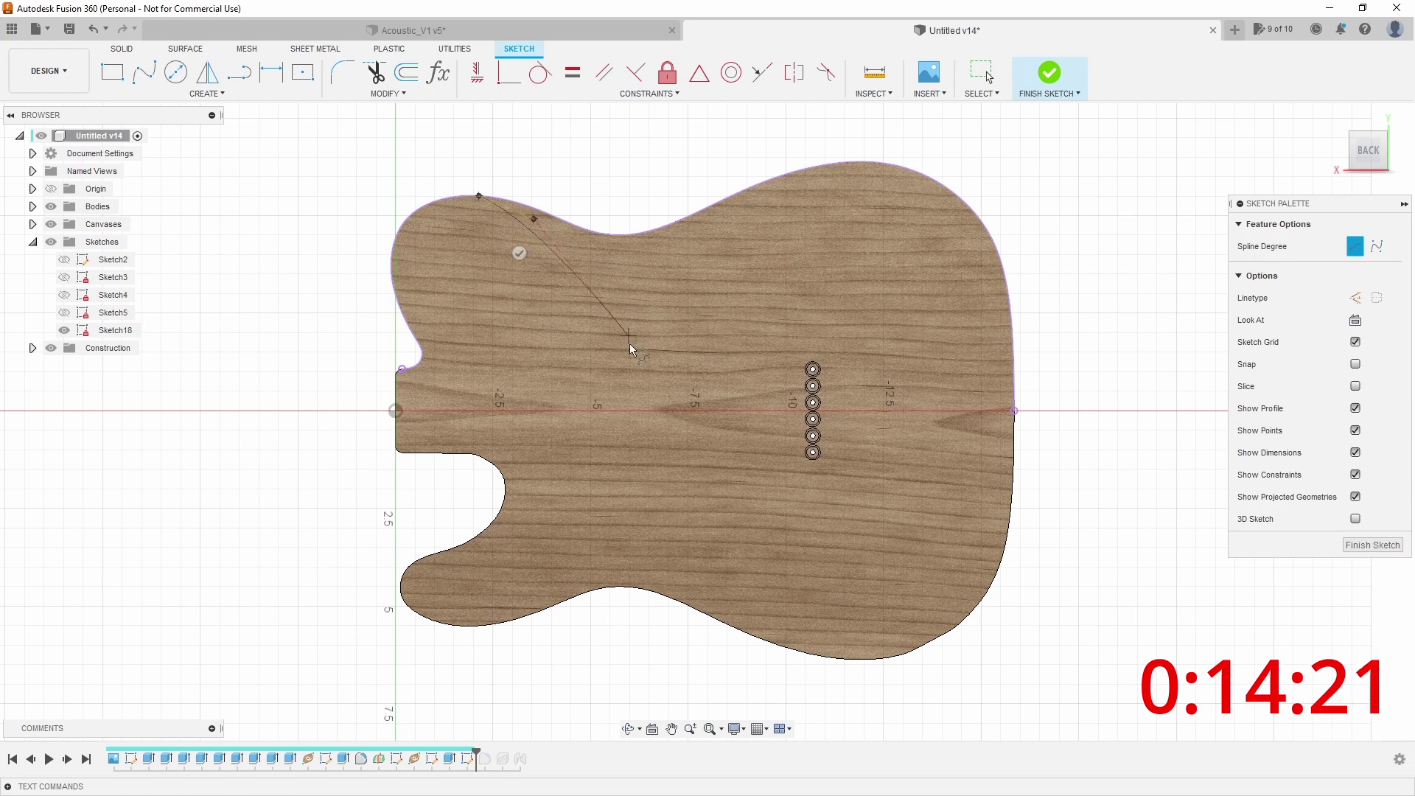
click(621, 370)
click(718, 219)
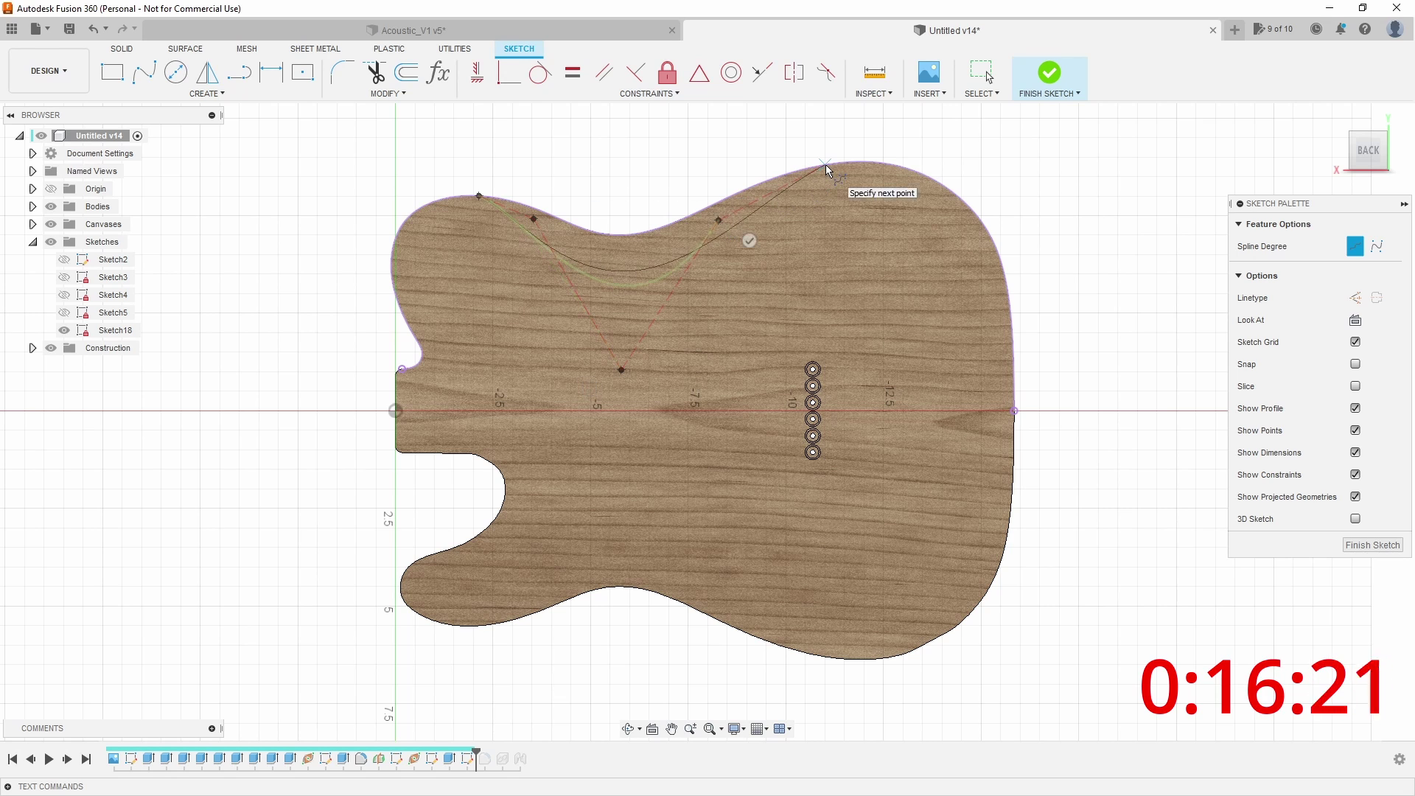
click(825, 165)
key(Return)
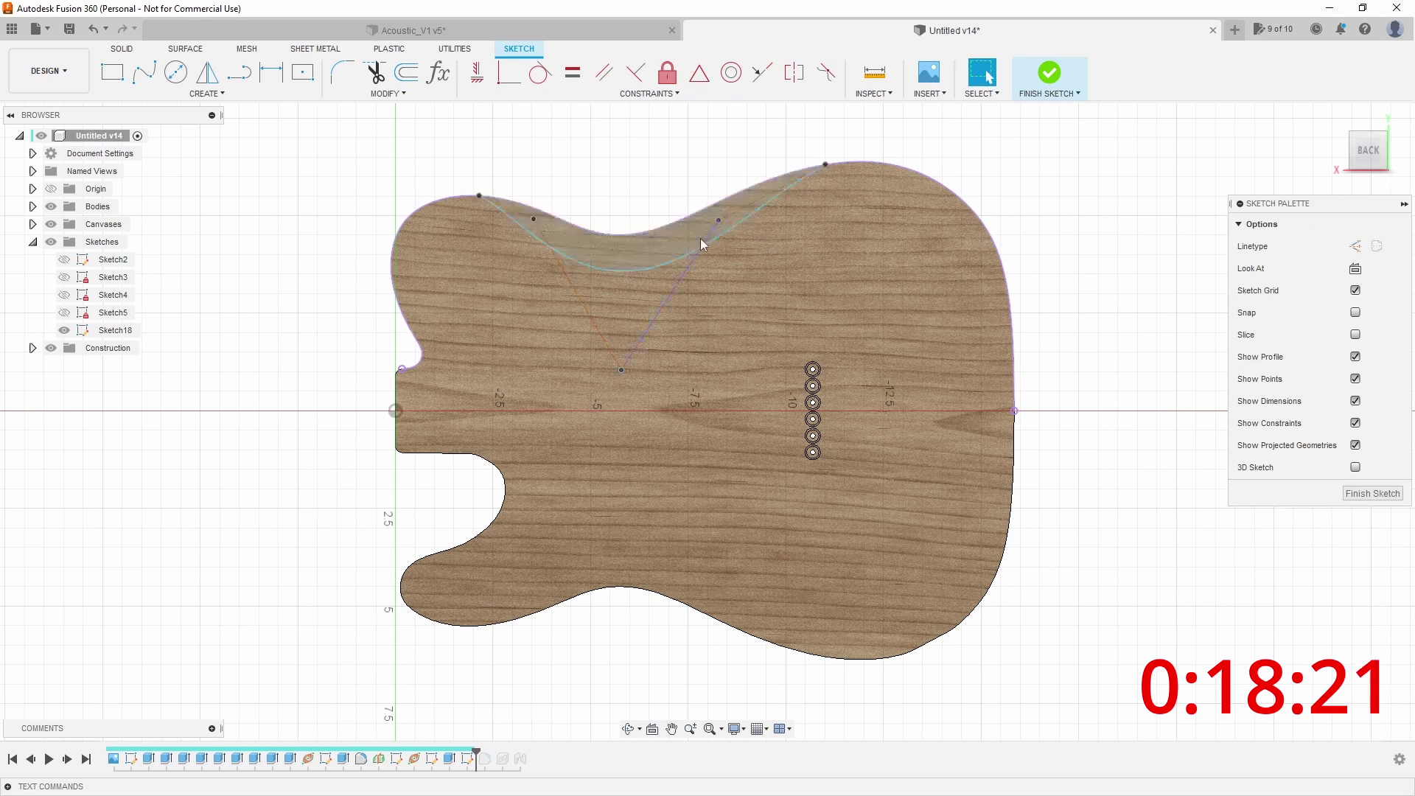
- Deepen the spline curve by dragging its lower and right control points, then finish the sketch
drag(621, 371, 631, 393)
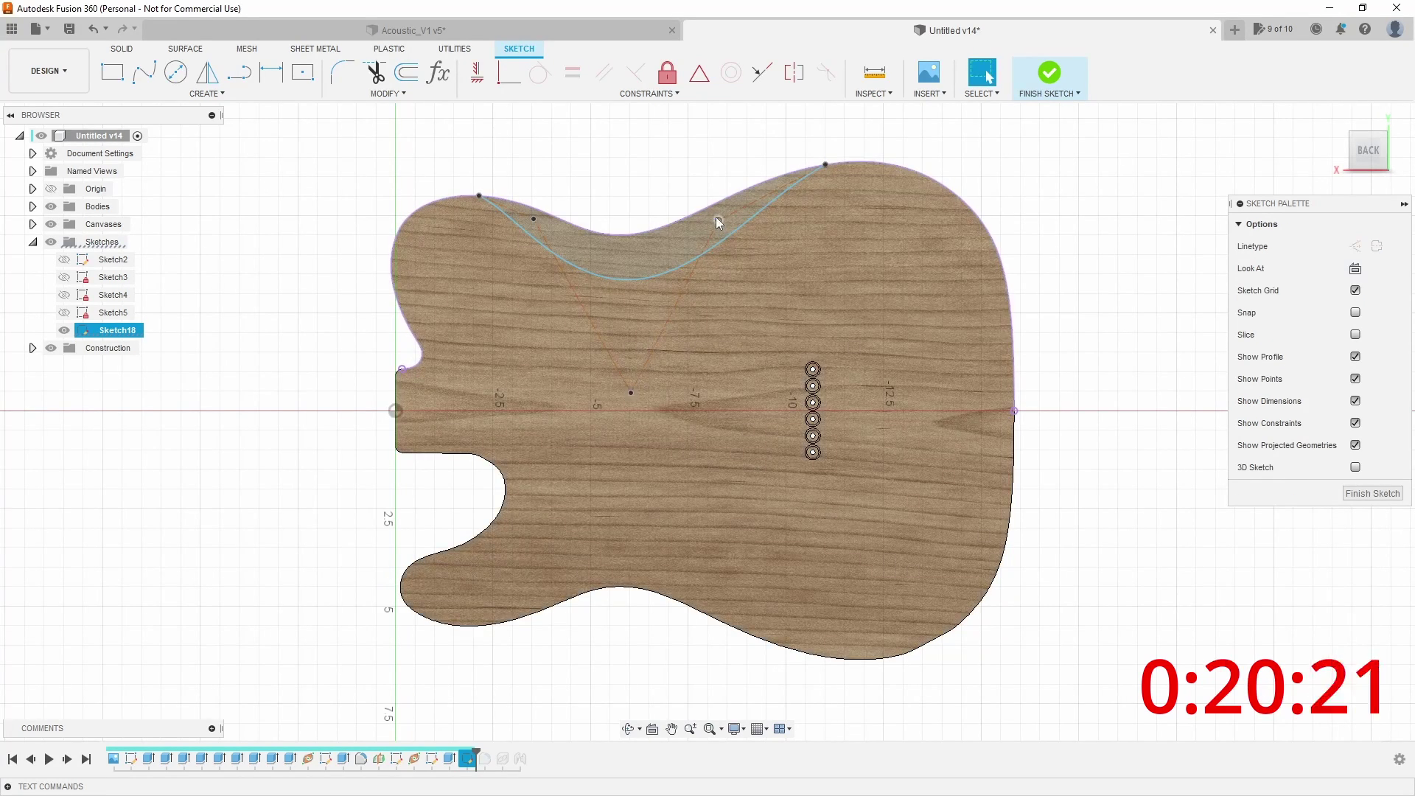
drag(718, 220, 713, 212)
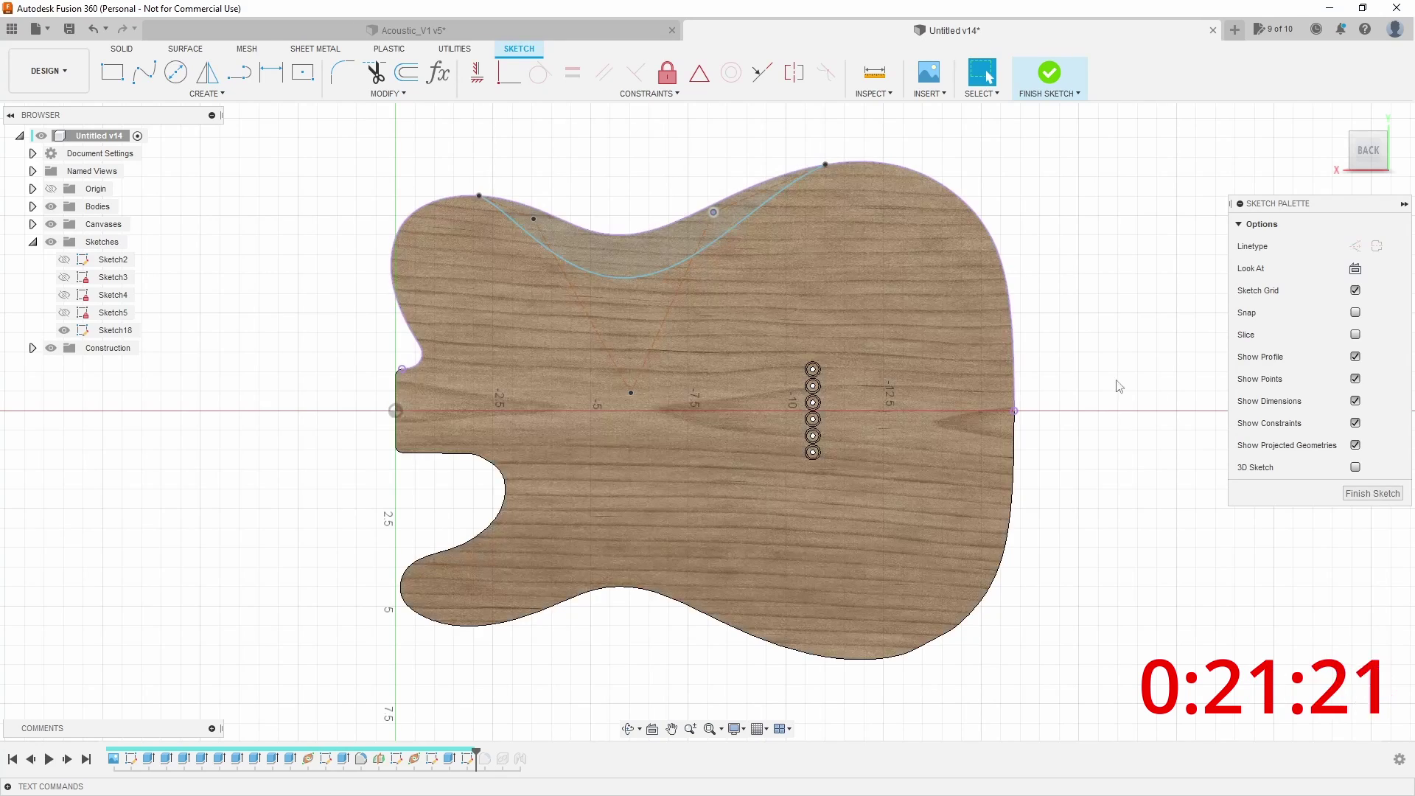
click(1360, 493)
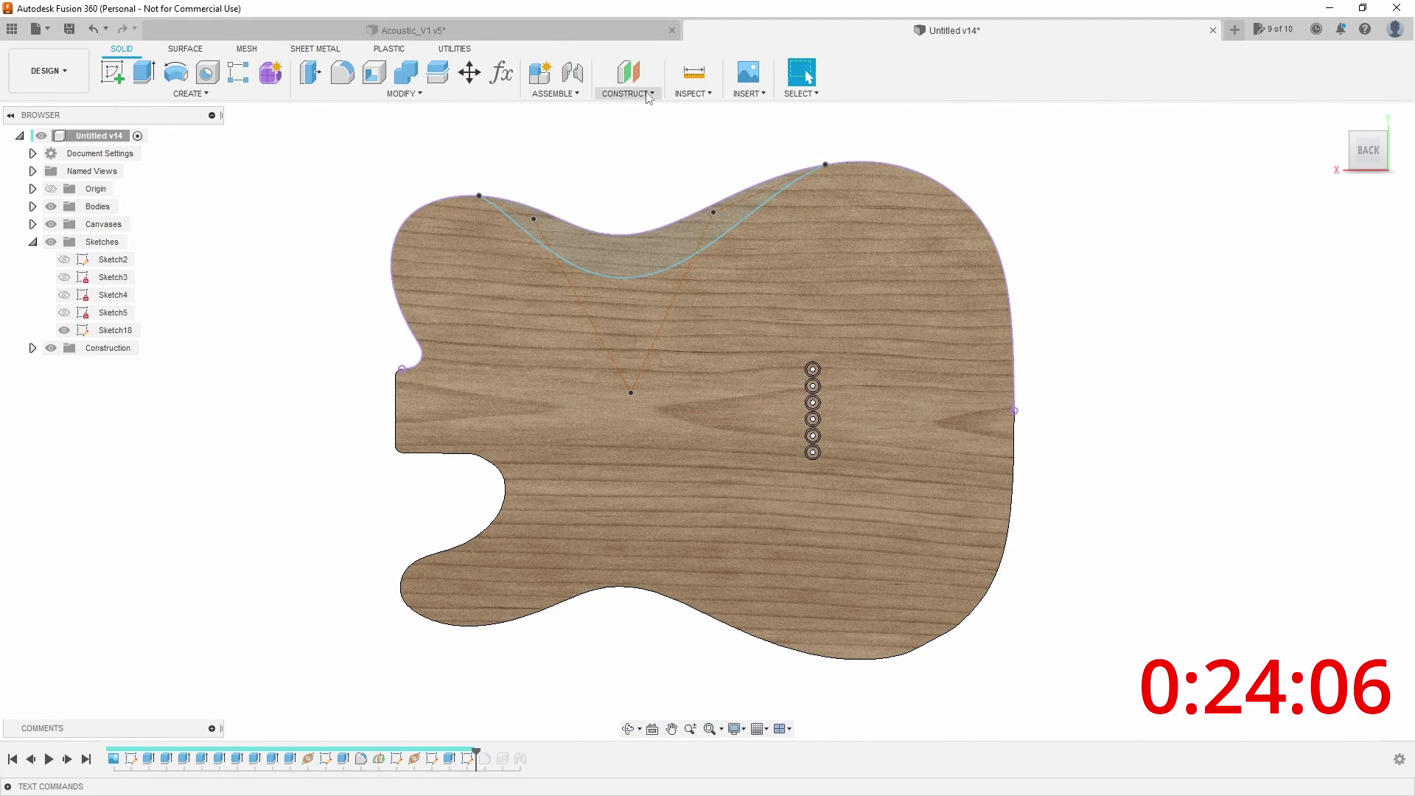
- Create a plane along the spline path, positioned at the curve's low point
click(648, 96)
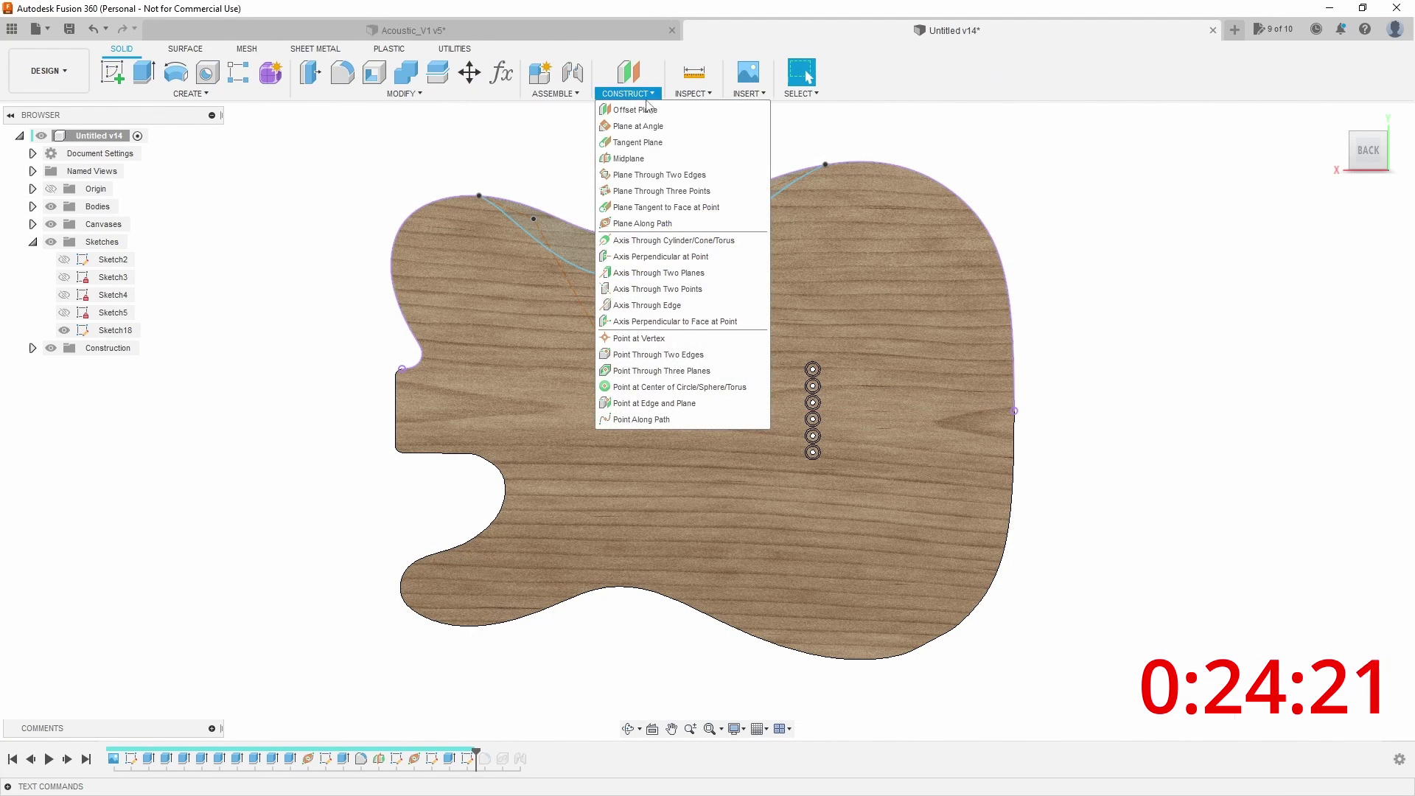
click(676, 224)
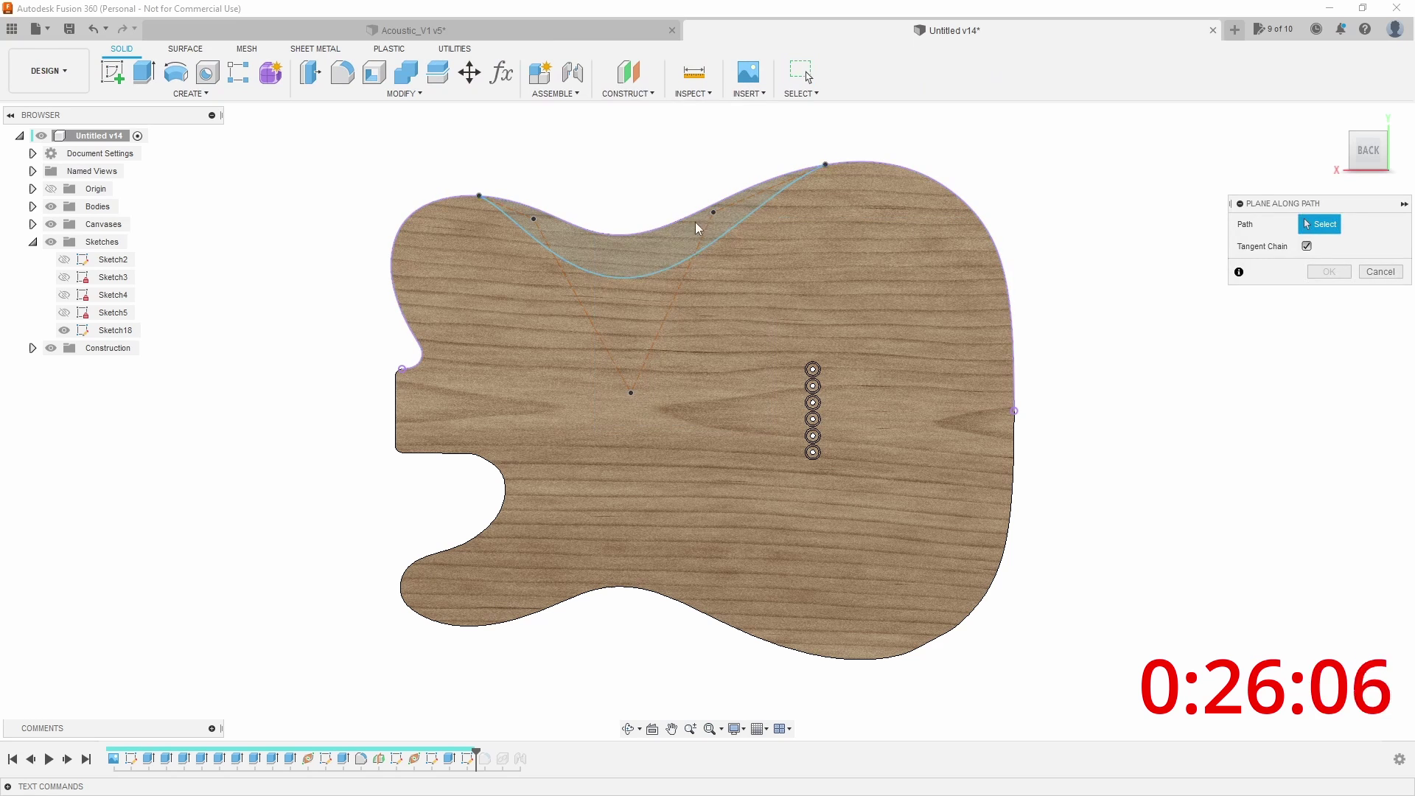
click(752, 221)
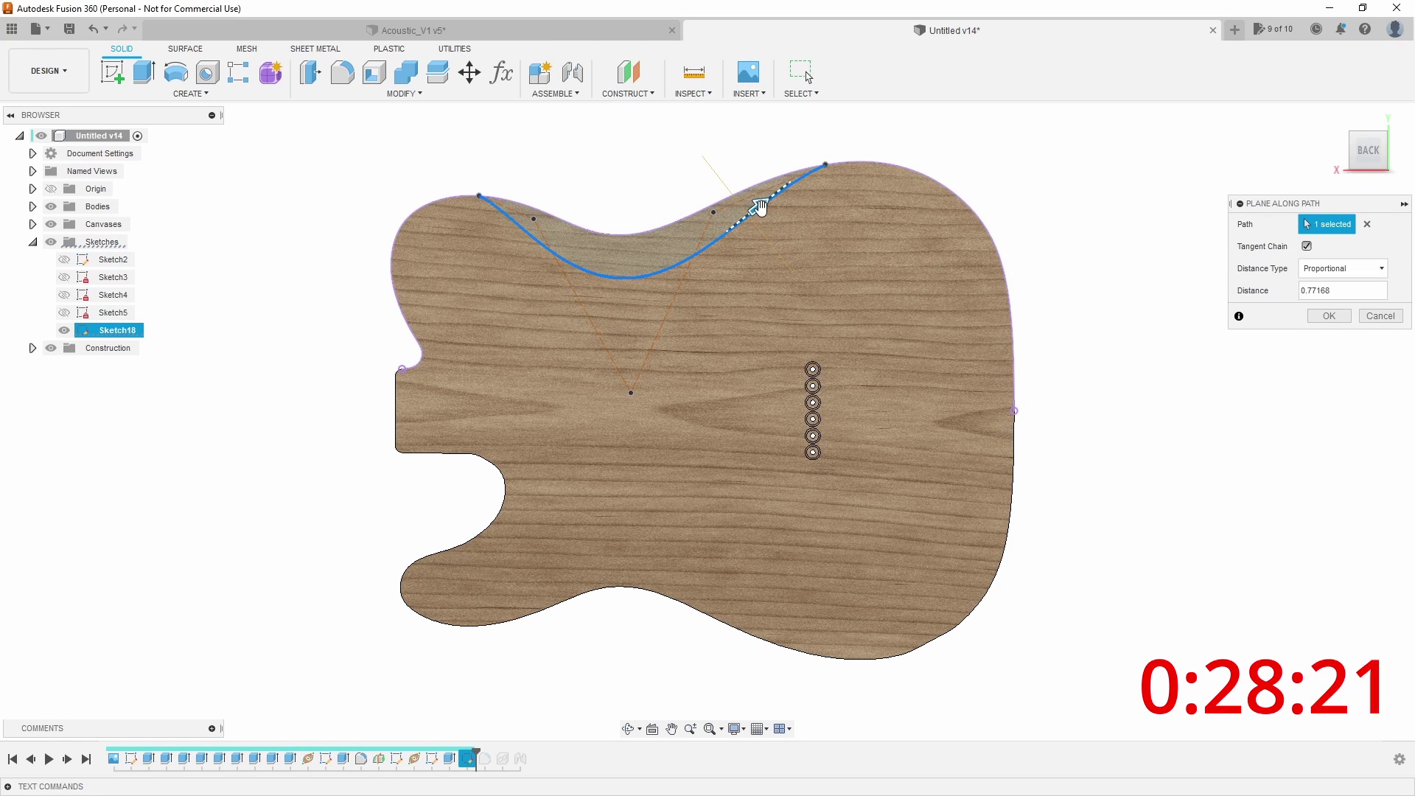
drag(759, 208, 684, 259)
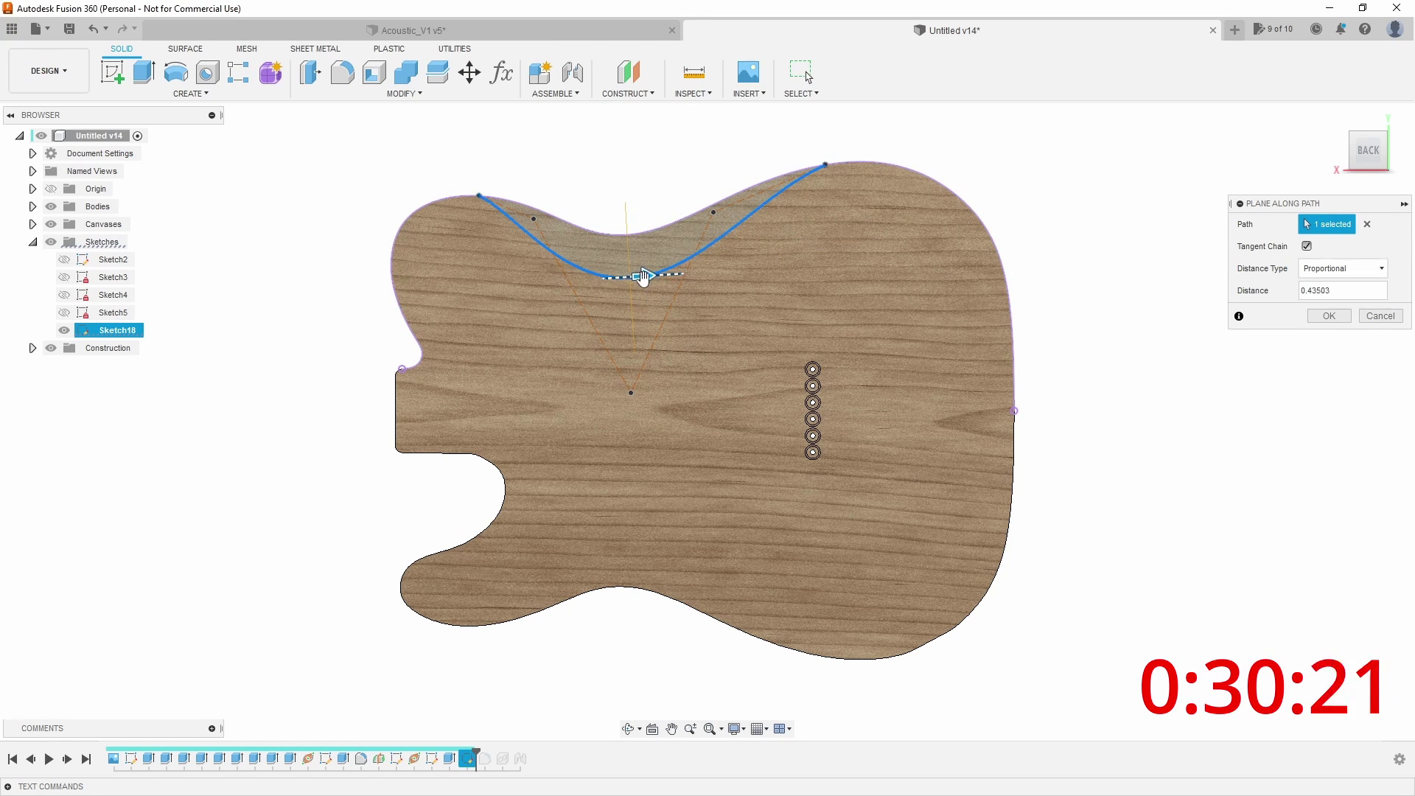
click(1329, 316)
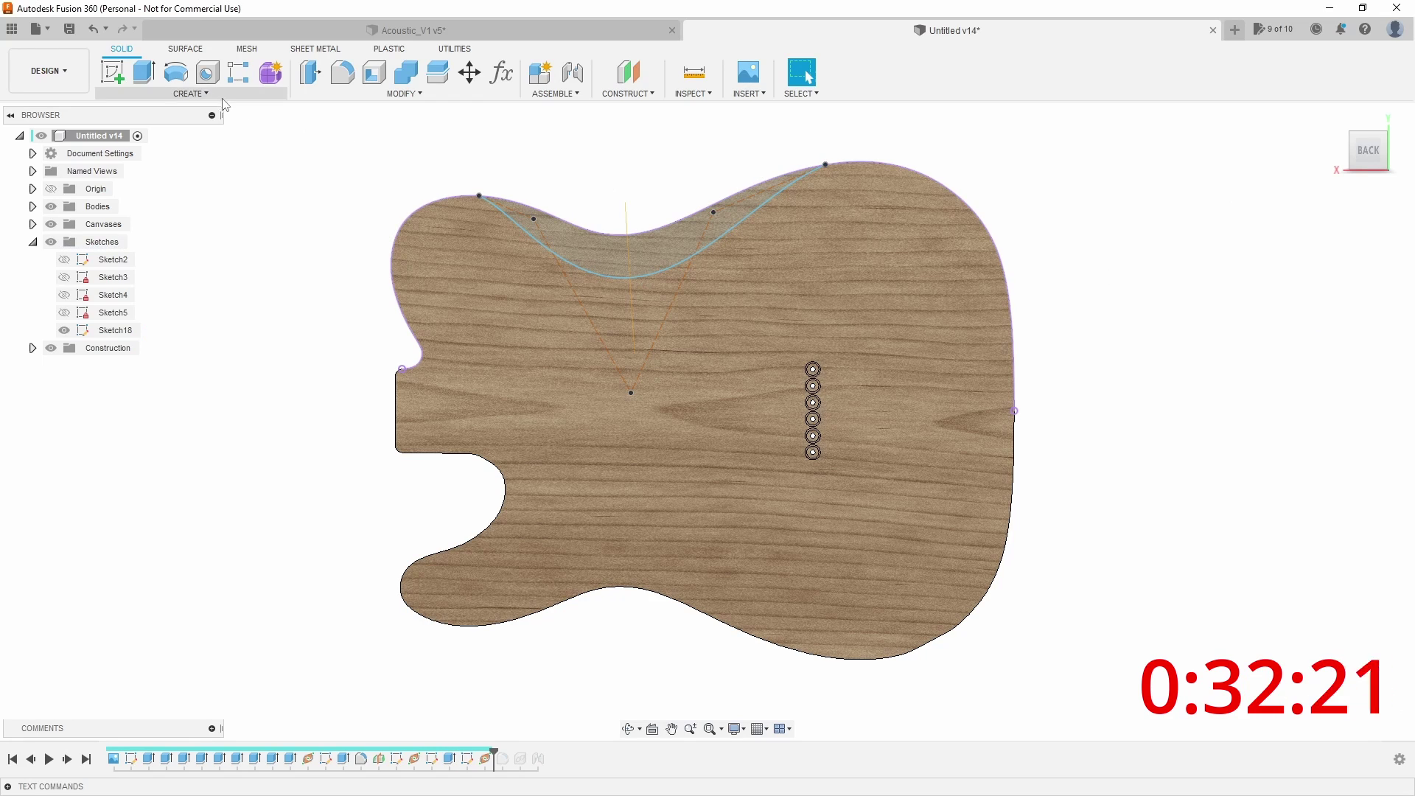
- Start a new sketch, Sketch19, on the construction plane
click(190, 94)
click(113, 73)
mouse_move(348, 361)
shift+middle_down()
mouse_move(297, 139)
mouse_move(390, 140)
shift+middle_up()
click(586, 364)
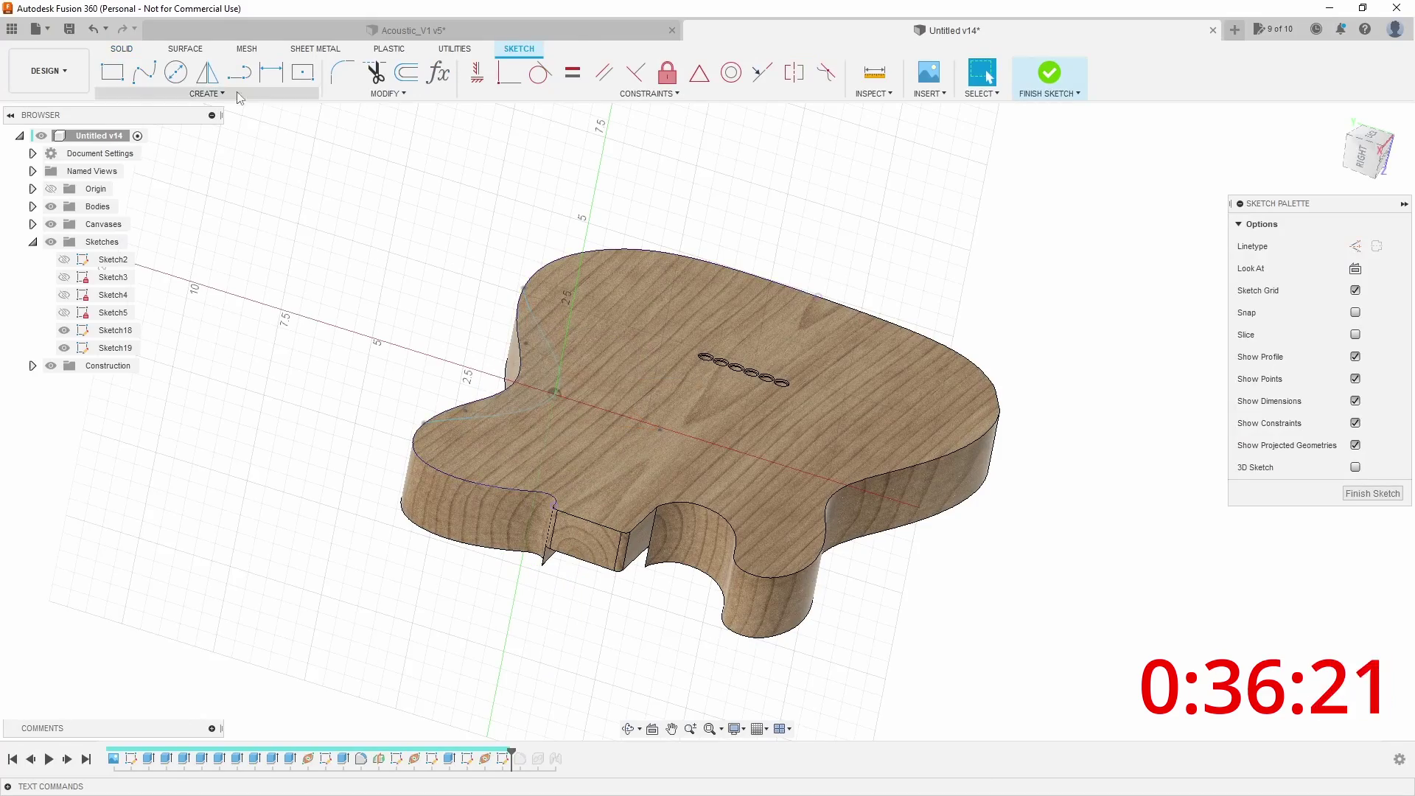
mouse_move(316, 247)
shift+middle_down()
mouse_move(386, 264)
mouse_move(391, 340)
shift+middle_up()
- Draw a single straight path line on the plane and finish the sketch
key(l)
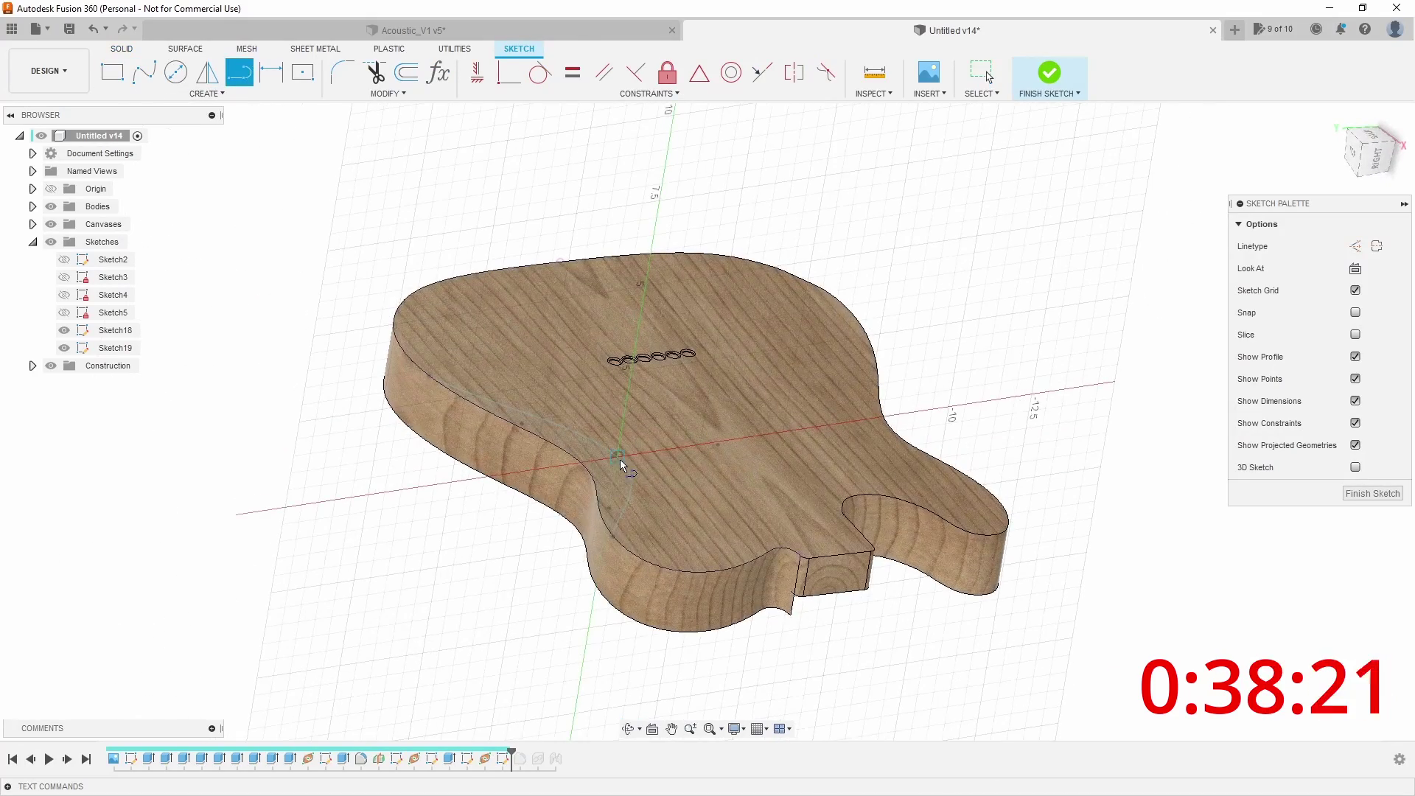
click(617, 458)
click(522, 502)
key(Escape)
shift+middle_drag(398, 409, 386, 347)
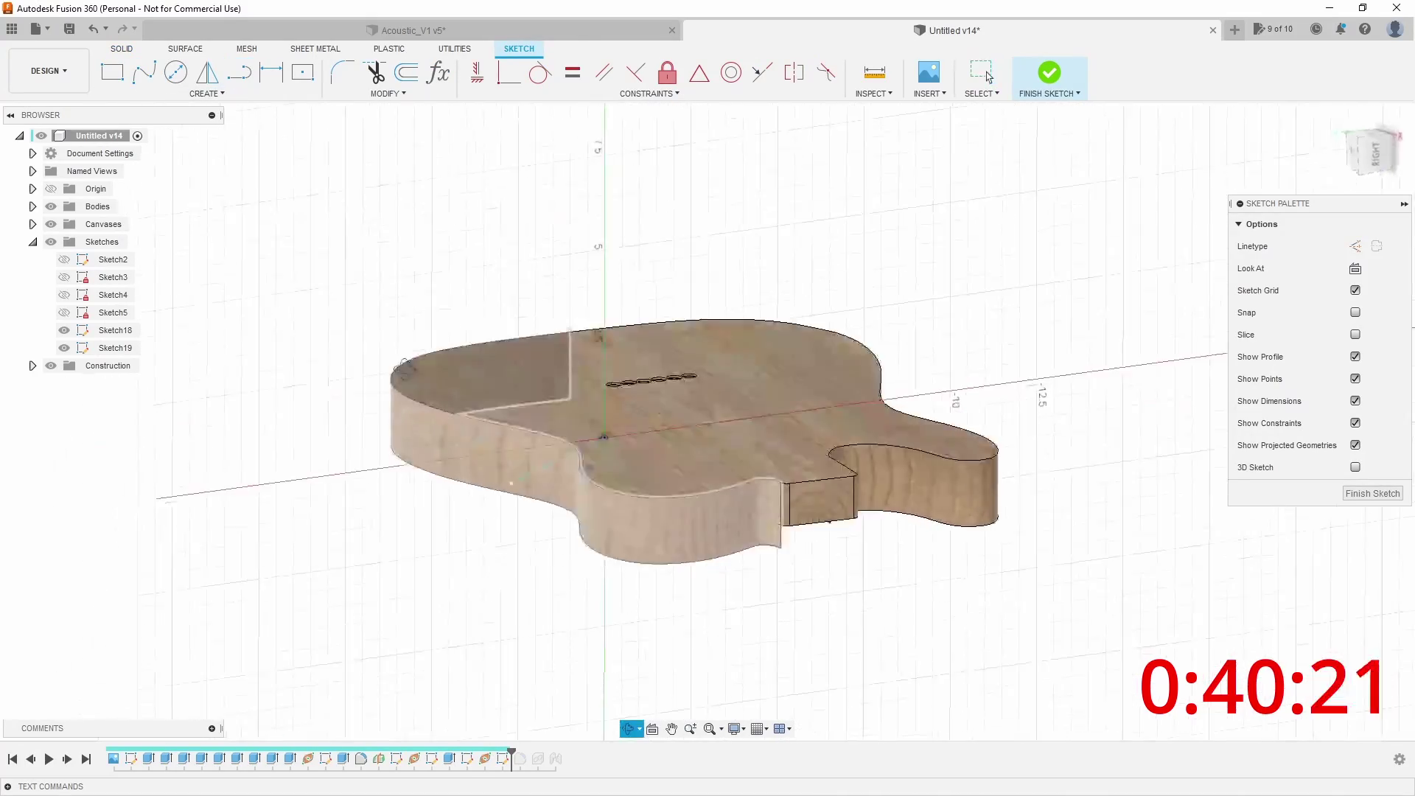
click(1371, 497)
shift+middle_drag(1285, 465, 989, 379)
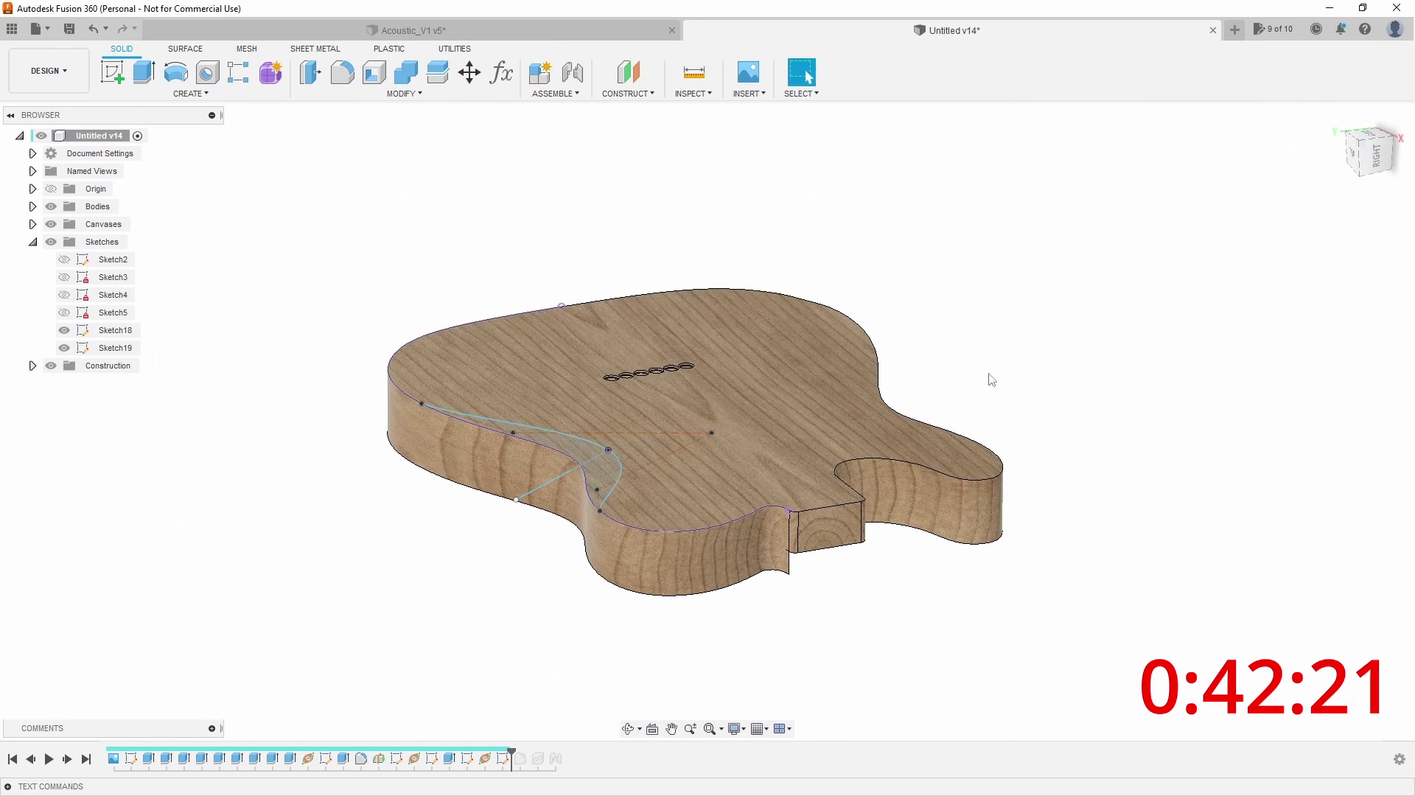
- Sweep-cut the Sketch18 profile along the Sketch19 line, then show Sketch19 and nudge its endpoint down
click(182, 94)
click(126, 208)
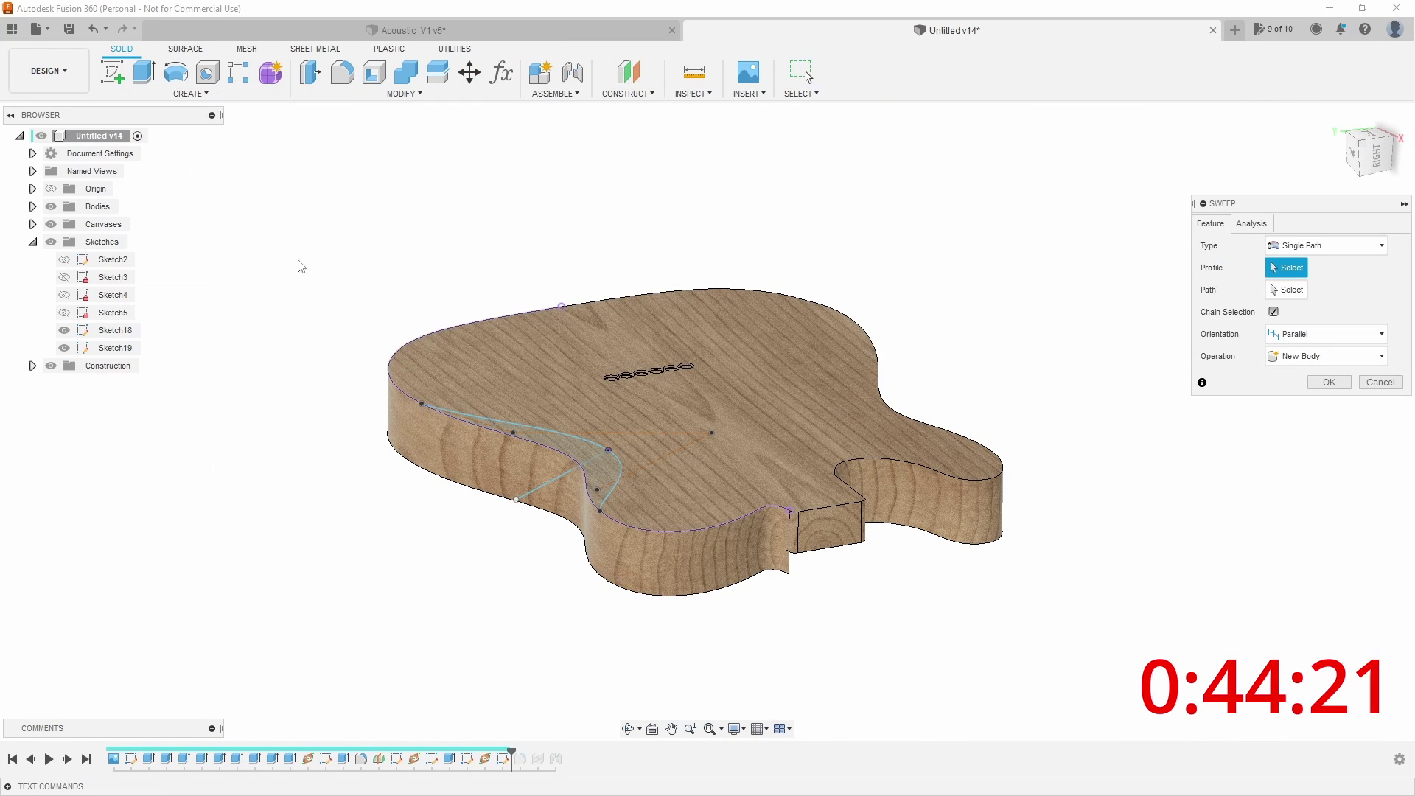
click(575, 444)
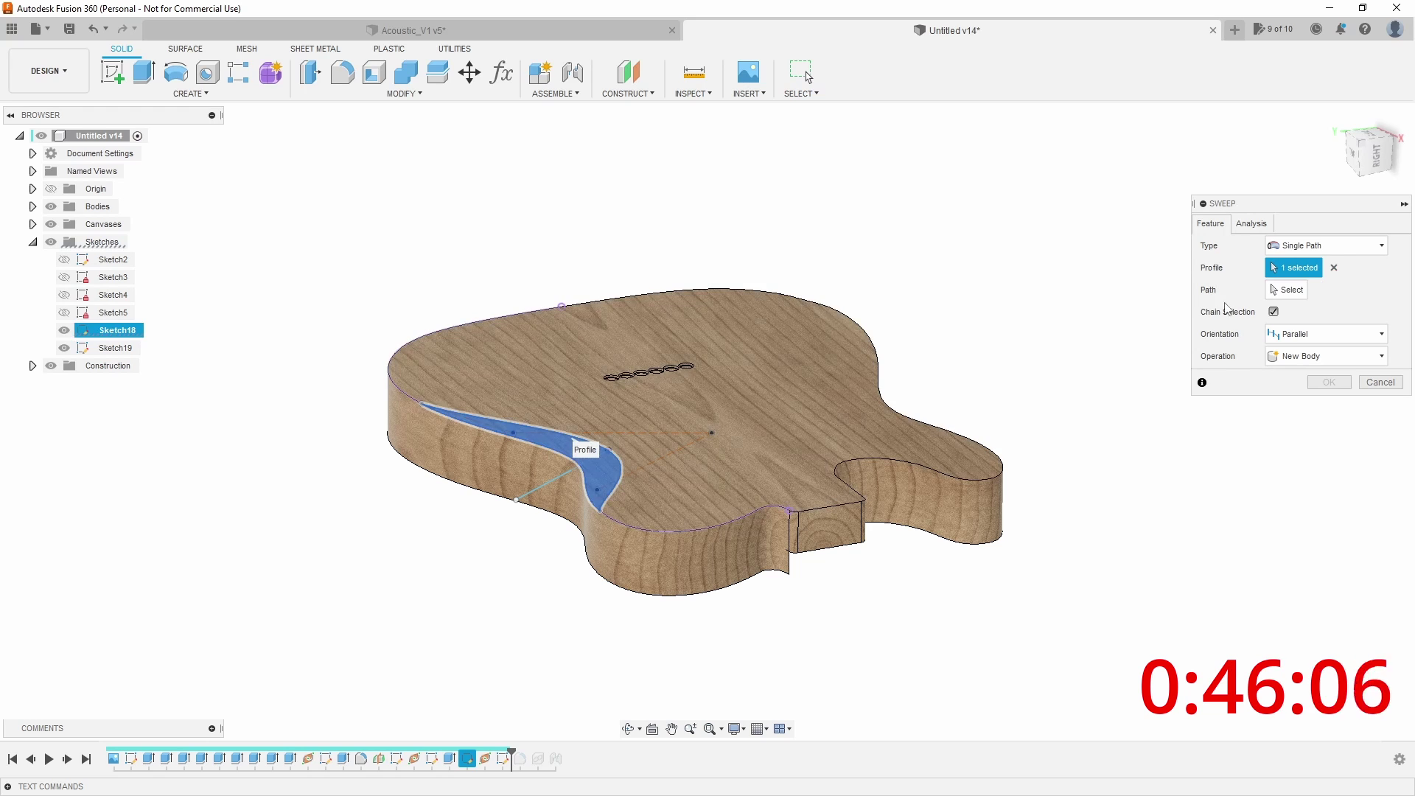
click(1291, 289)
click(549, 483)
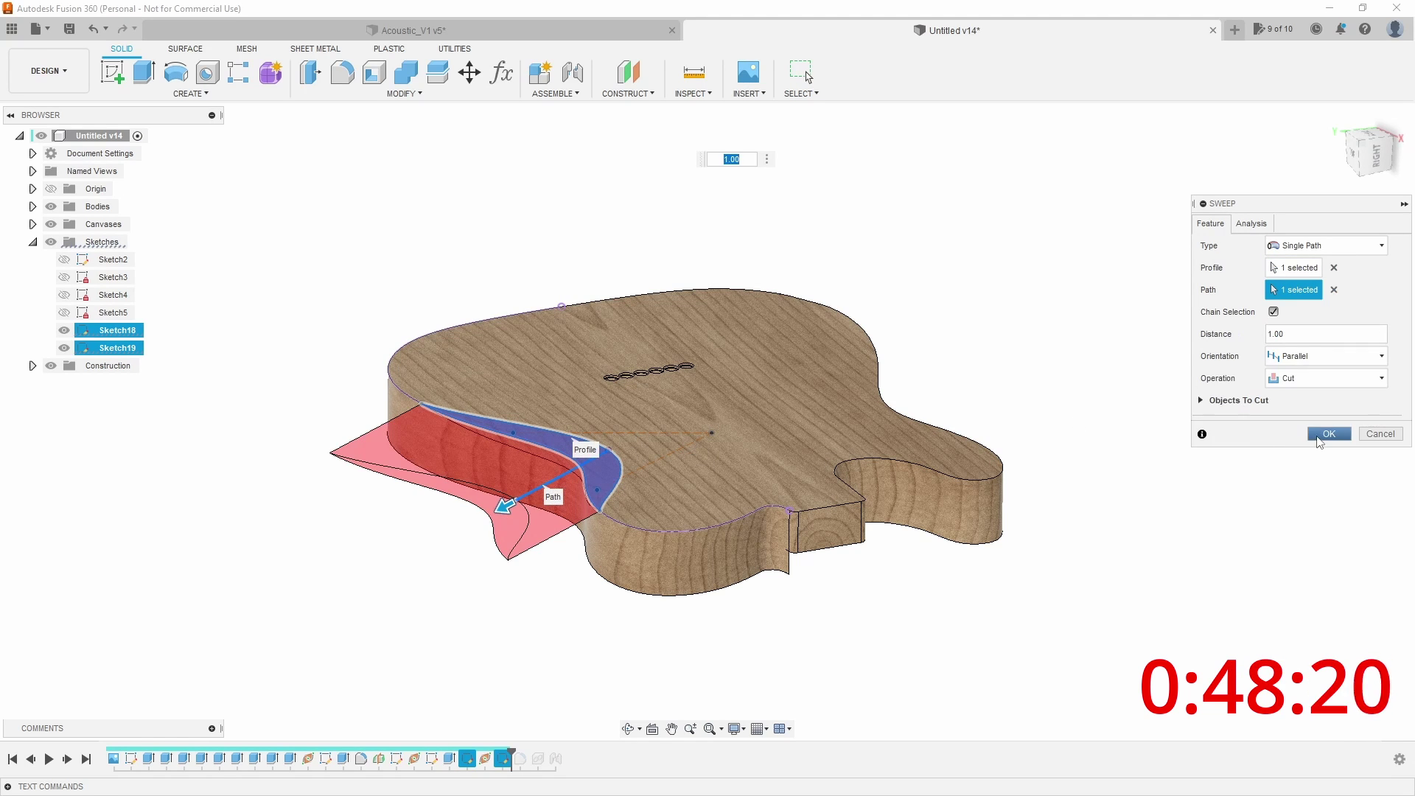
click(1328, 433)
shift+middle_drag(442, 546, 446, 510)
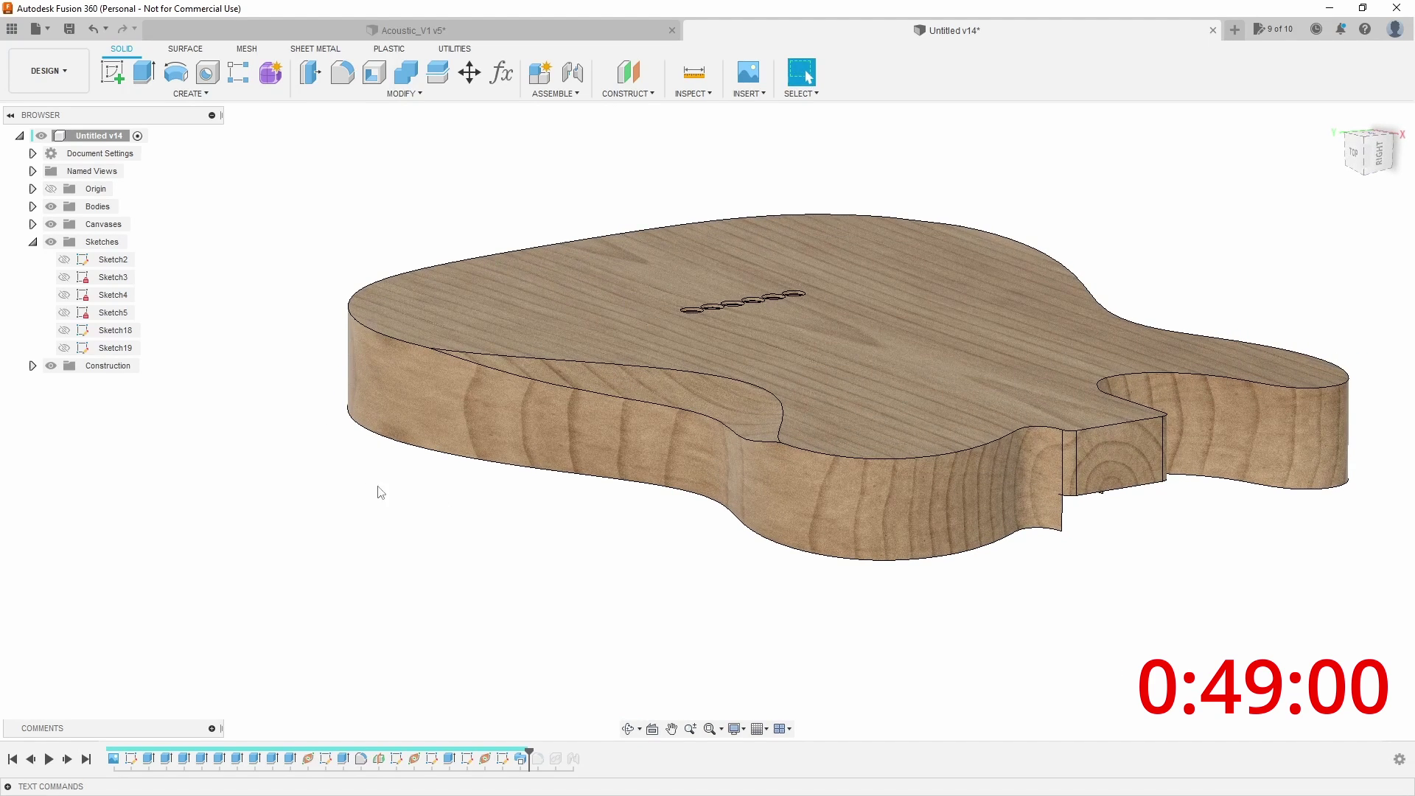
click(64, 348)
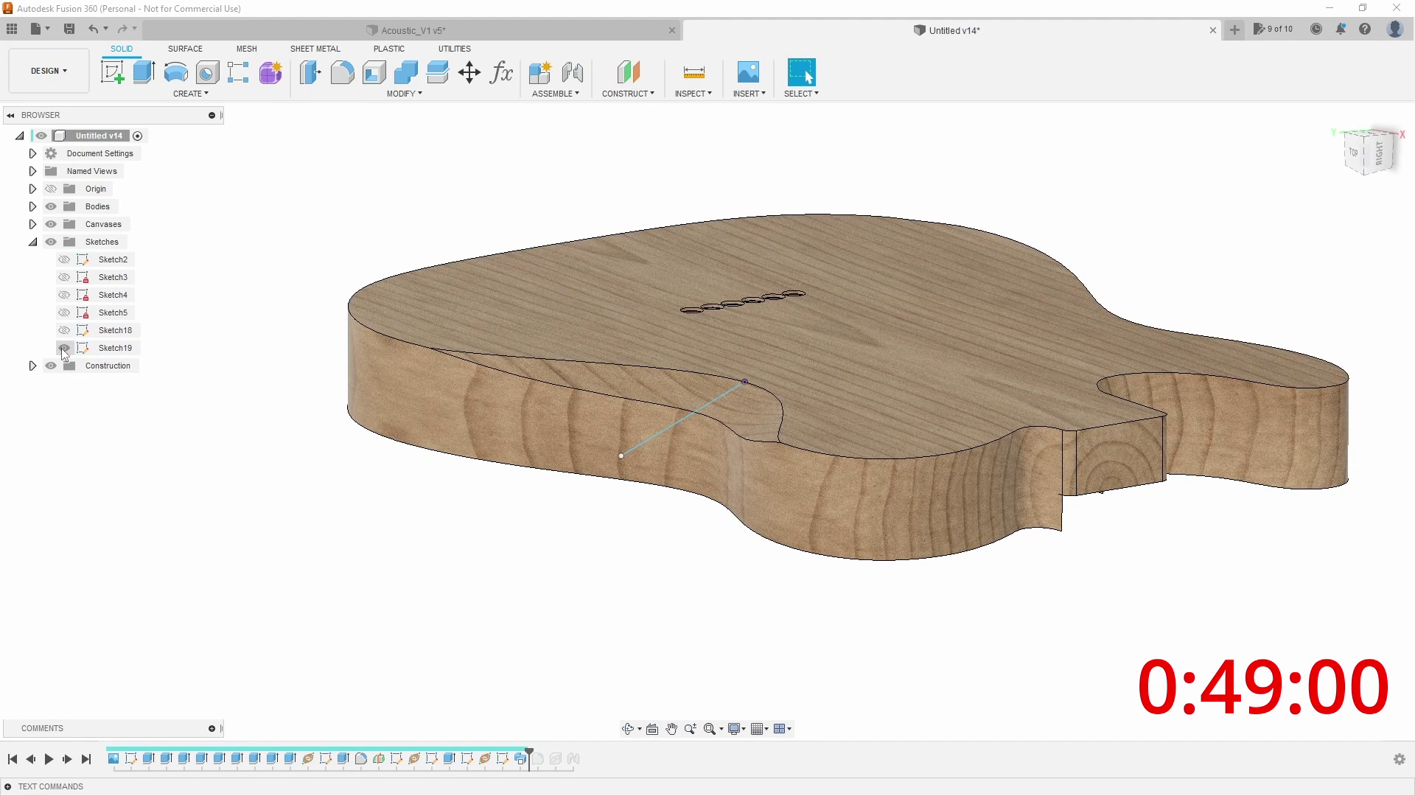
drag(622, 457, 620, 469)
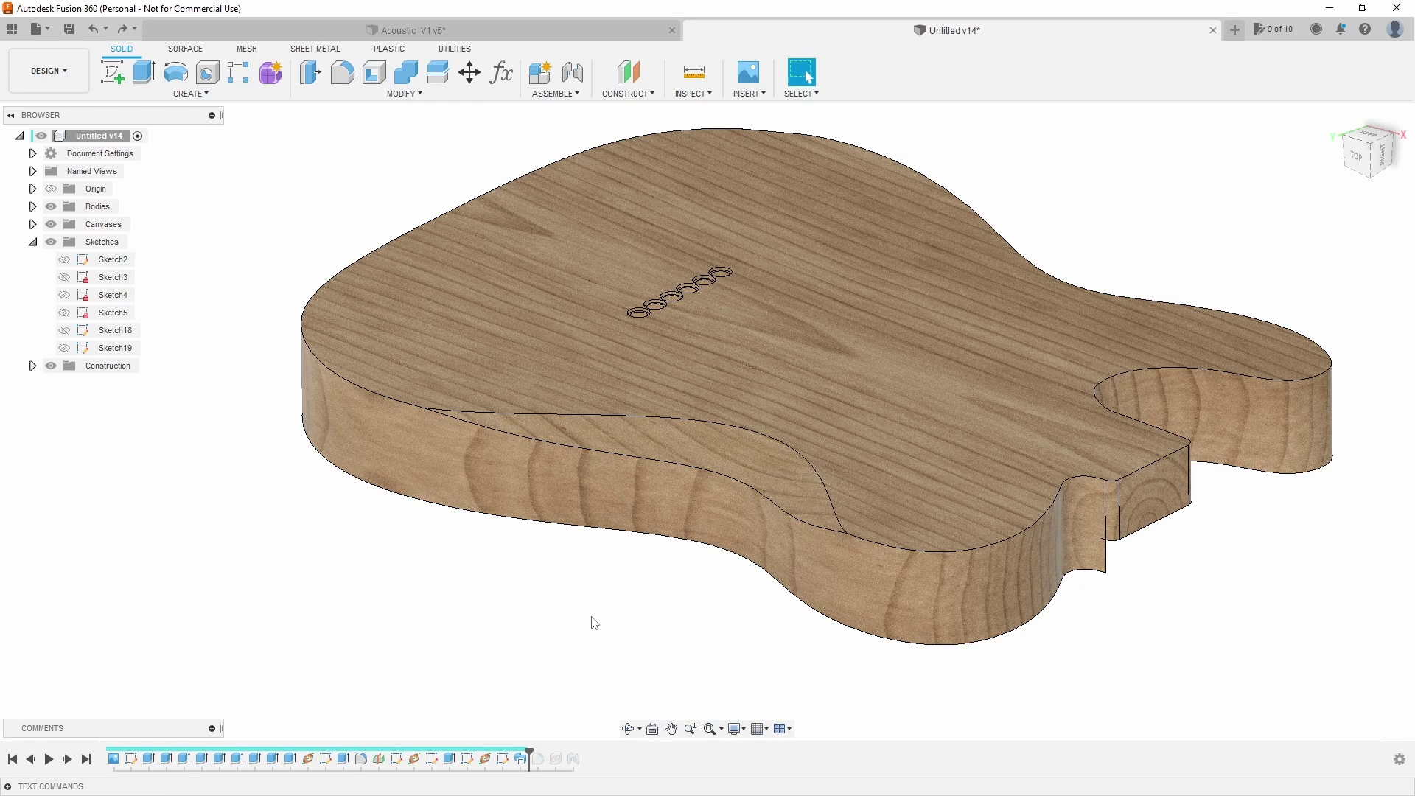
click(65, 348)
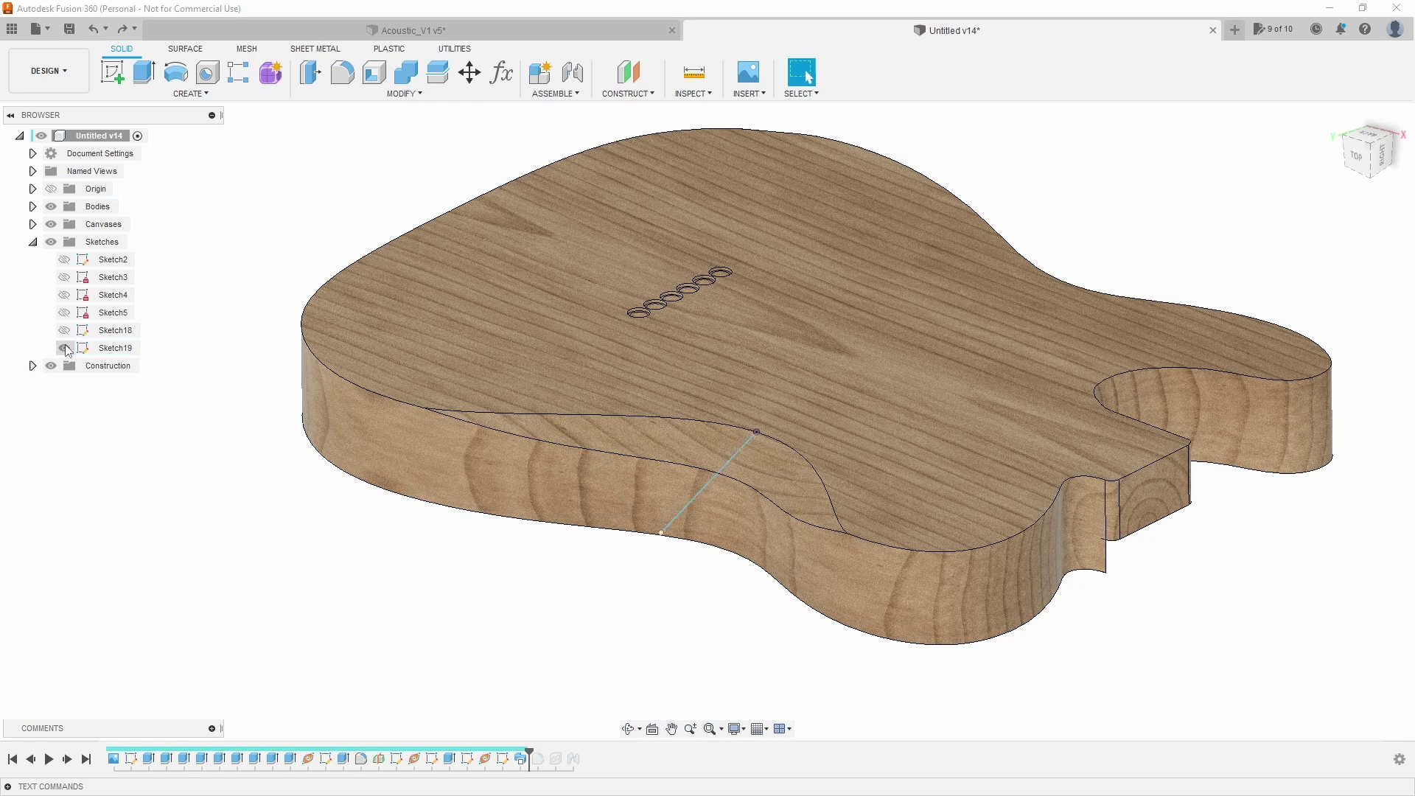
click(65, 331)
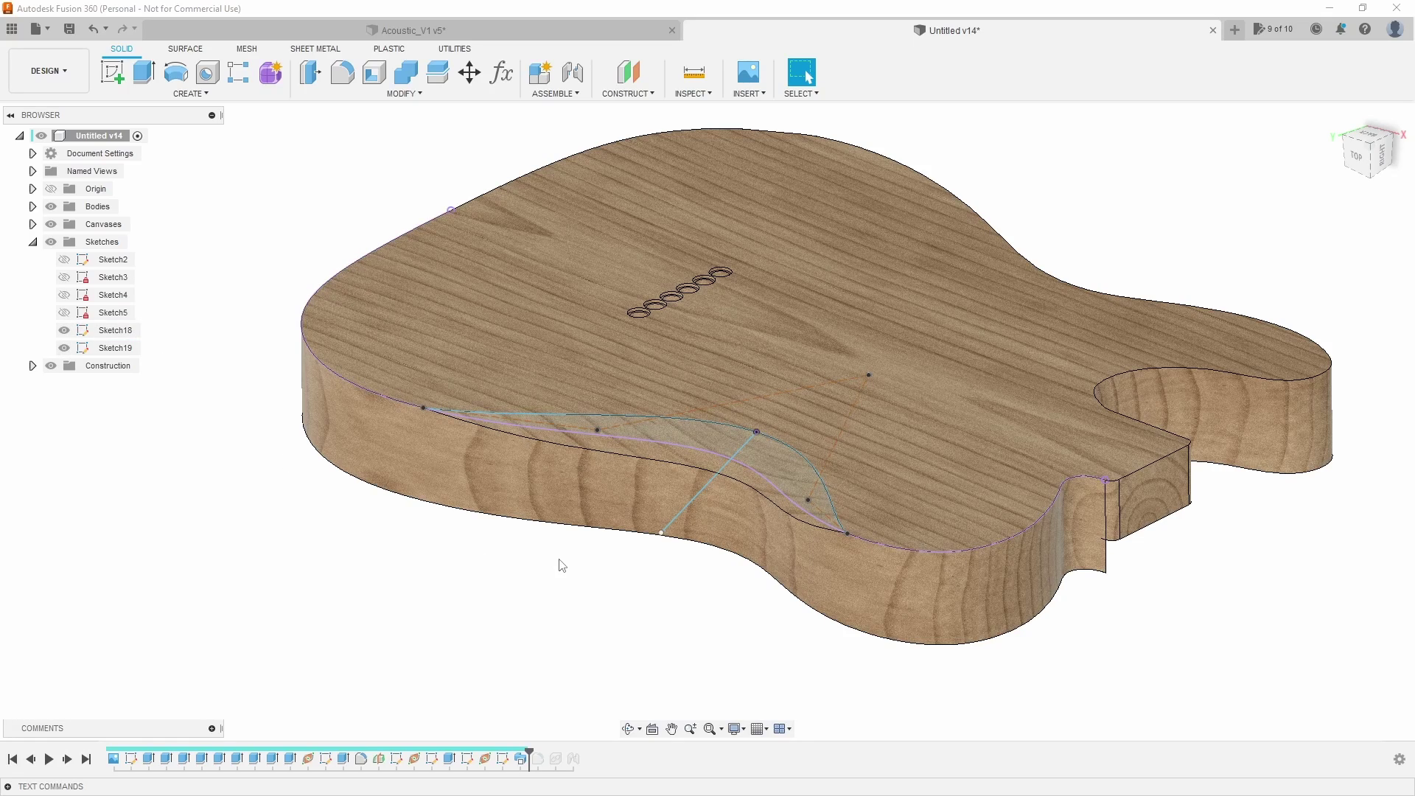
scroll(562, 565, up, 3)
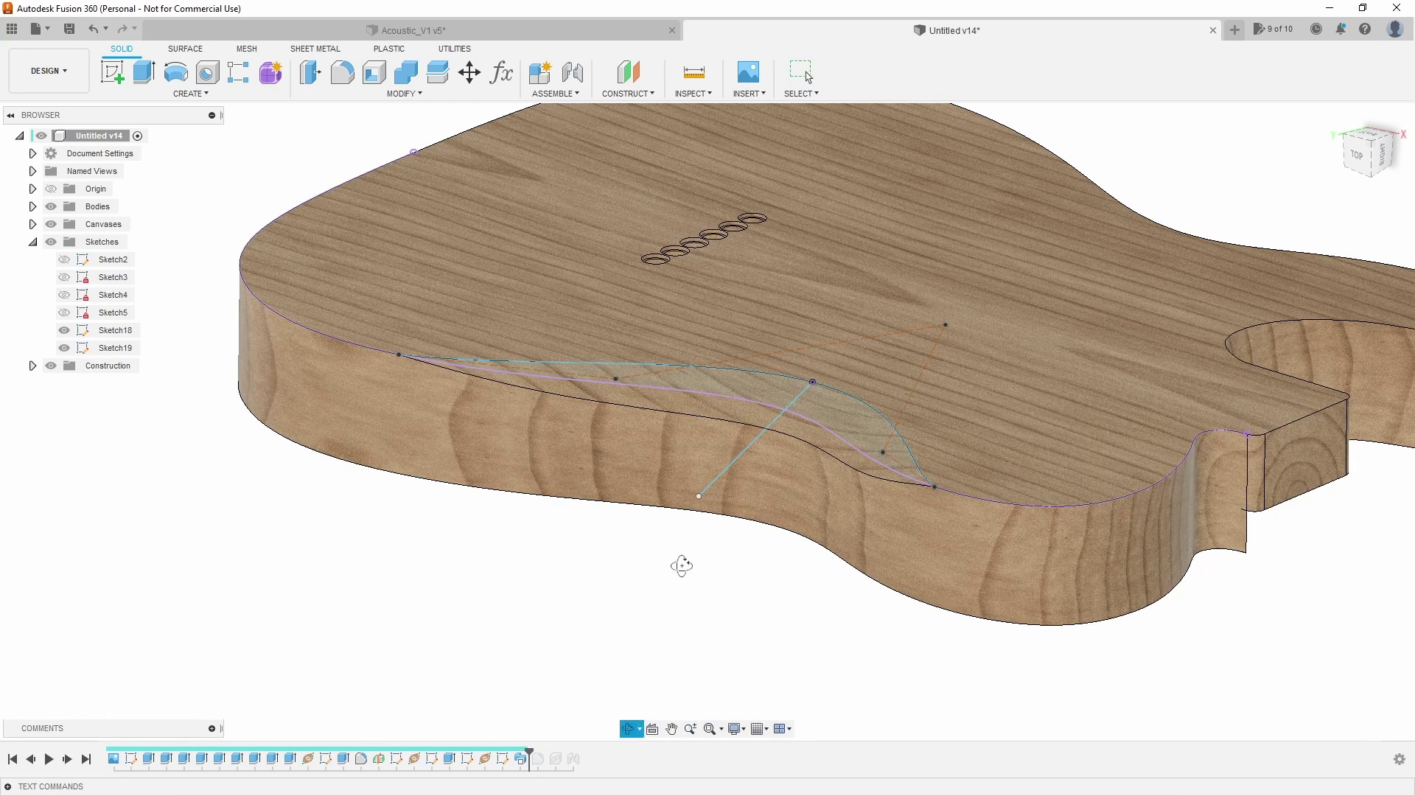
drag(682, 565, 764, 427)
key(Escape)
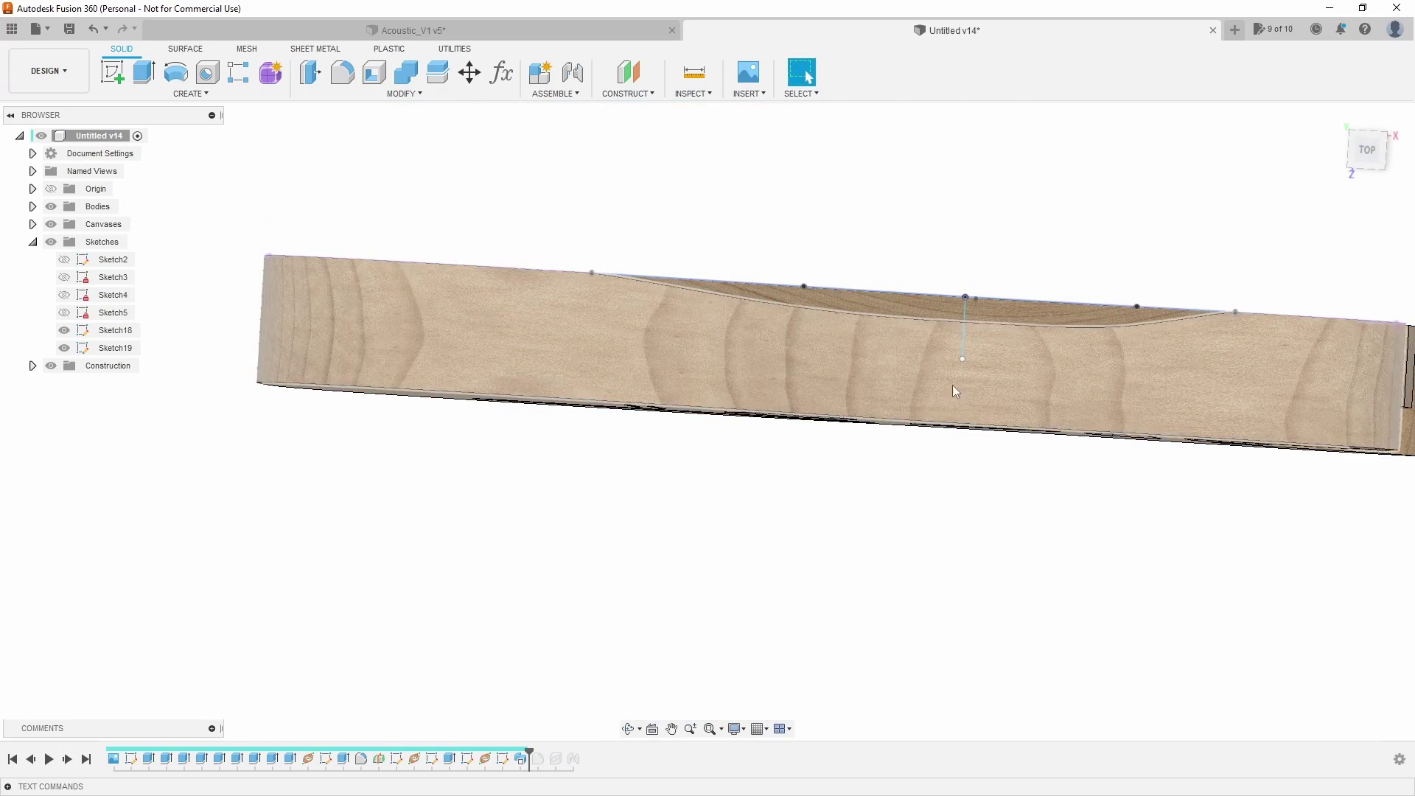
shift+middle_drag(952, 385, 590, 550)
scroll(600, 541, down, 3)
scroll(767, 288, up, 3)
shift+middle_drag(765, 372, 761, 432)
shift+middle_drag(674, 347, 663, 459)
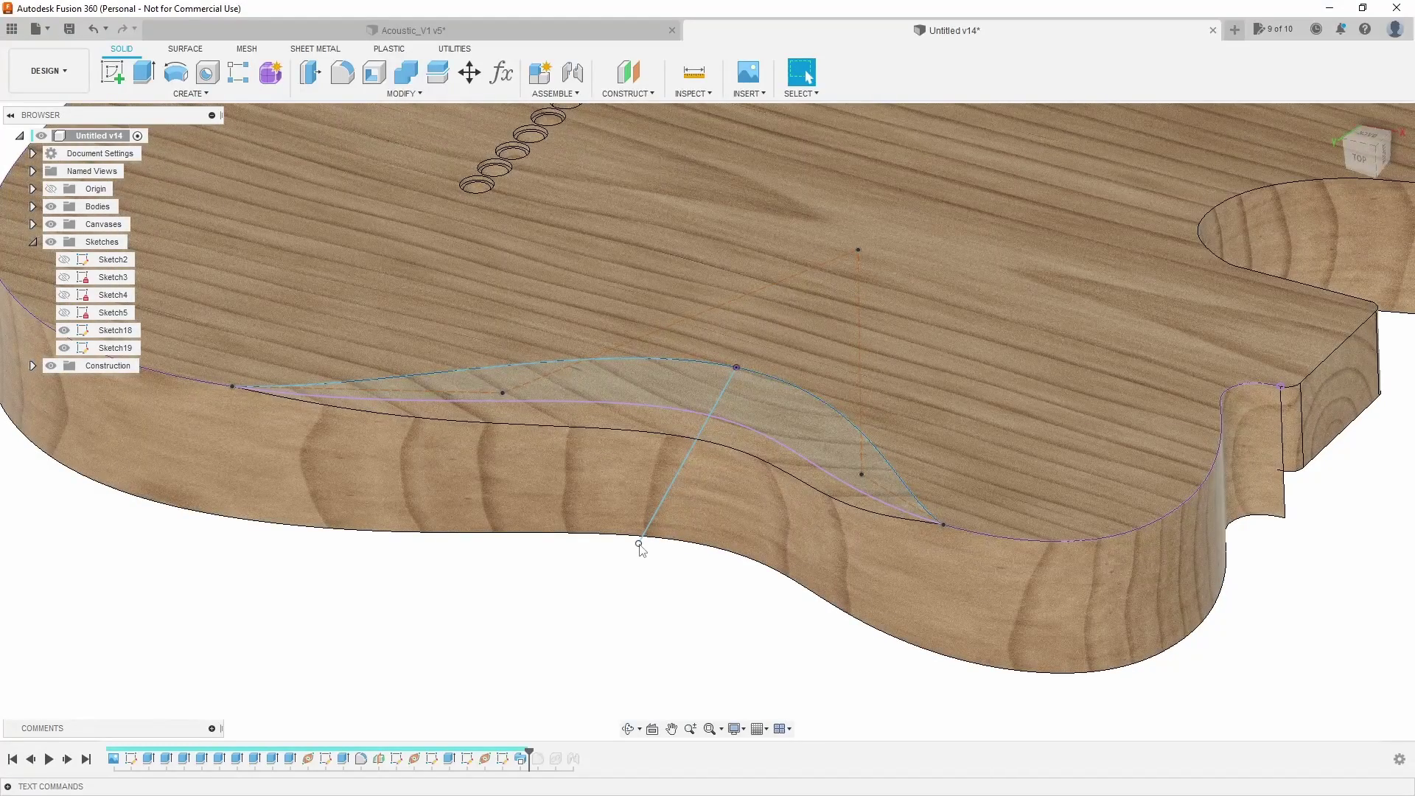
- Drag the spline tangent handles and a control point to deepen the belly-cut curve
drag(641, 548, 652, 603)
shift+middle_drag(572, 599, 650, 558)
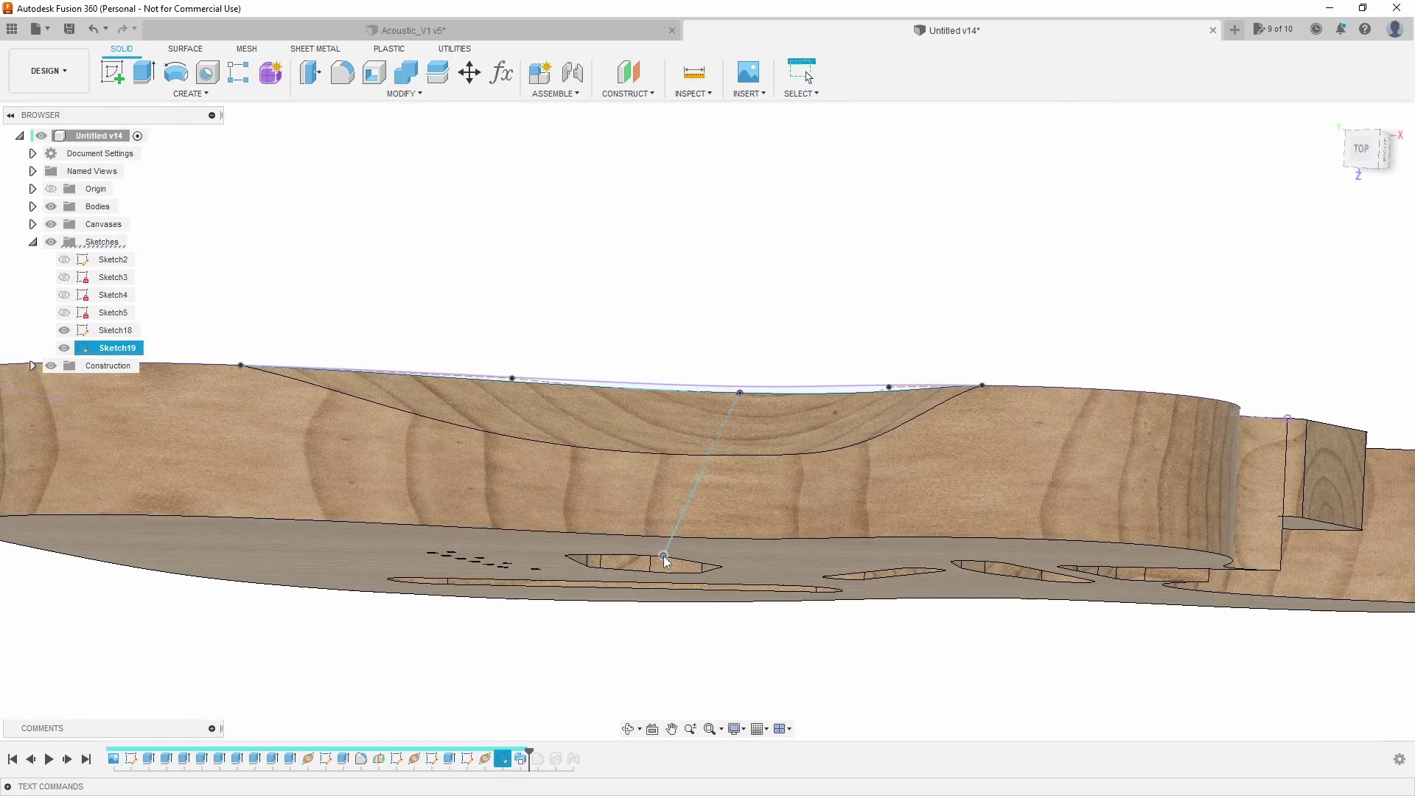
drag(662, 535, 659, 565)
shift+middle_drag(664, 560, 525, 613)
scroll(640, 520, down, 3)
scroll(626, 510, up, 3)
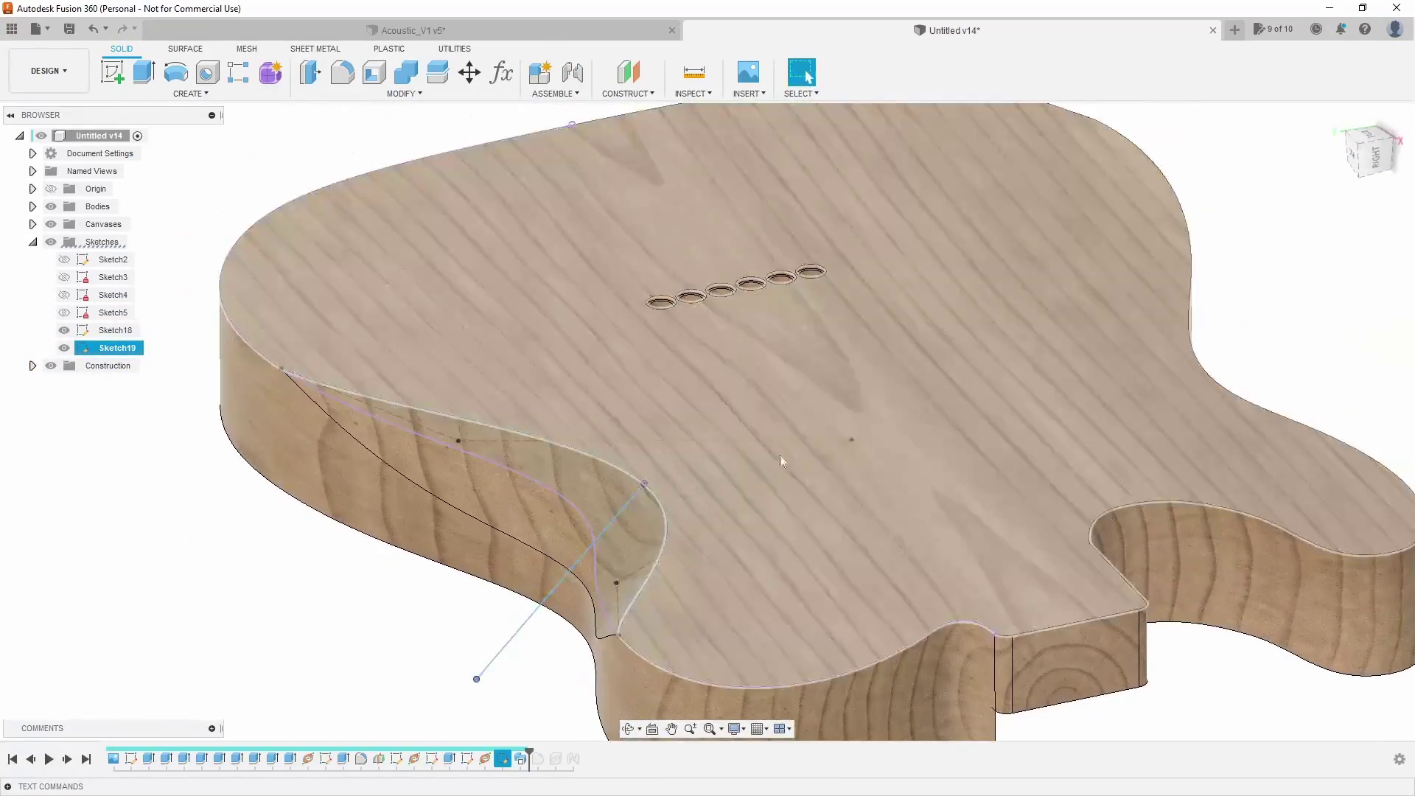
shift+middle_drag(801, 426, 919, 336)
drag(918, 336, 914, 247)
scroll(652, 283, down, 3)
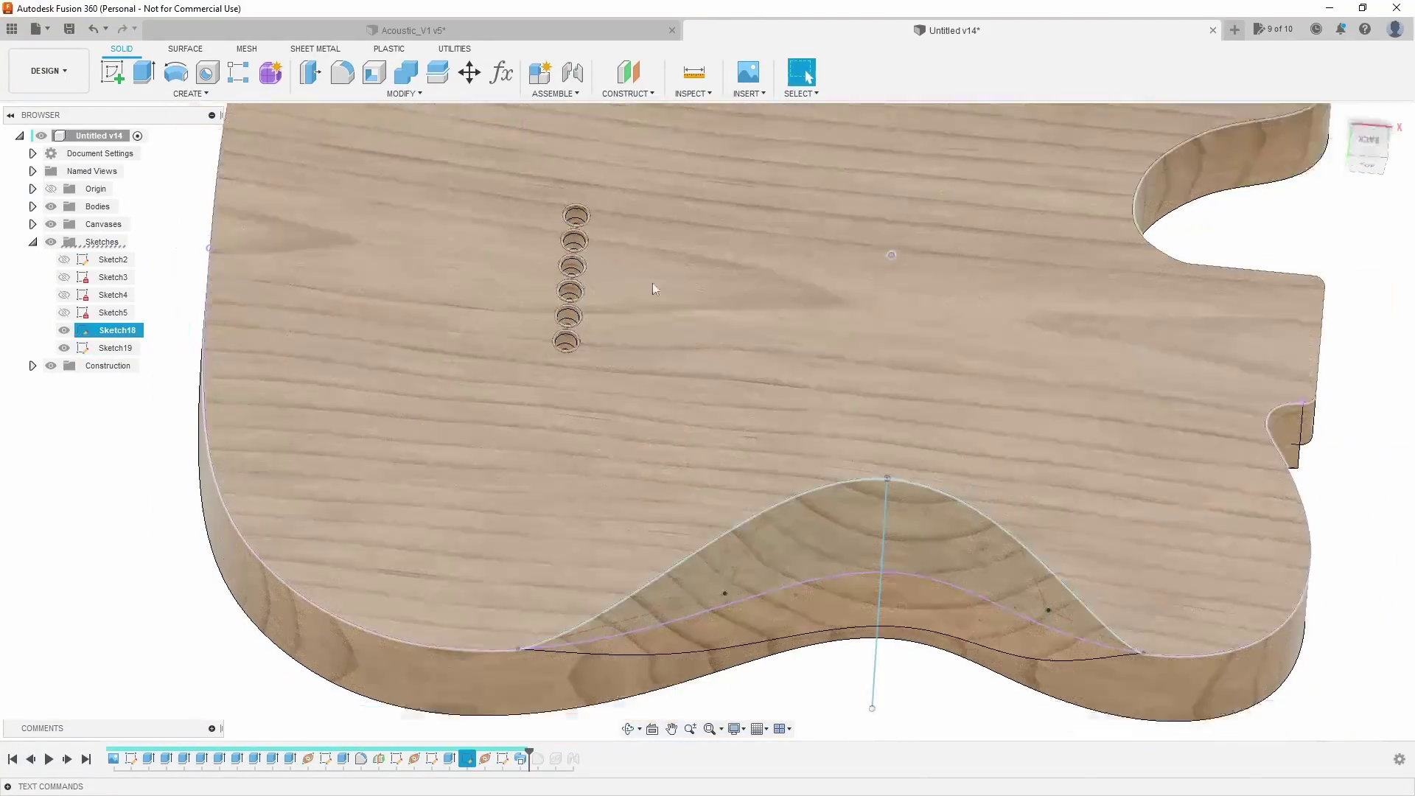
scroll(815, 546, up, 2)
shift+middle_drag(816, 551, 828, 647)
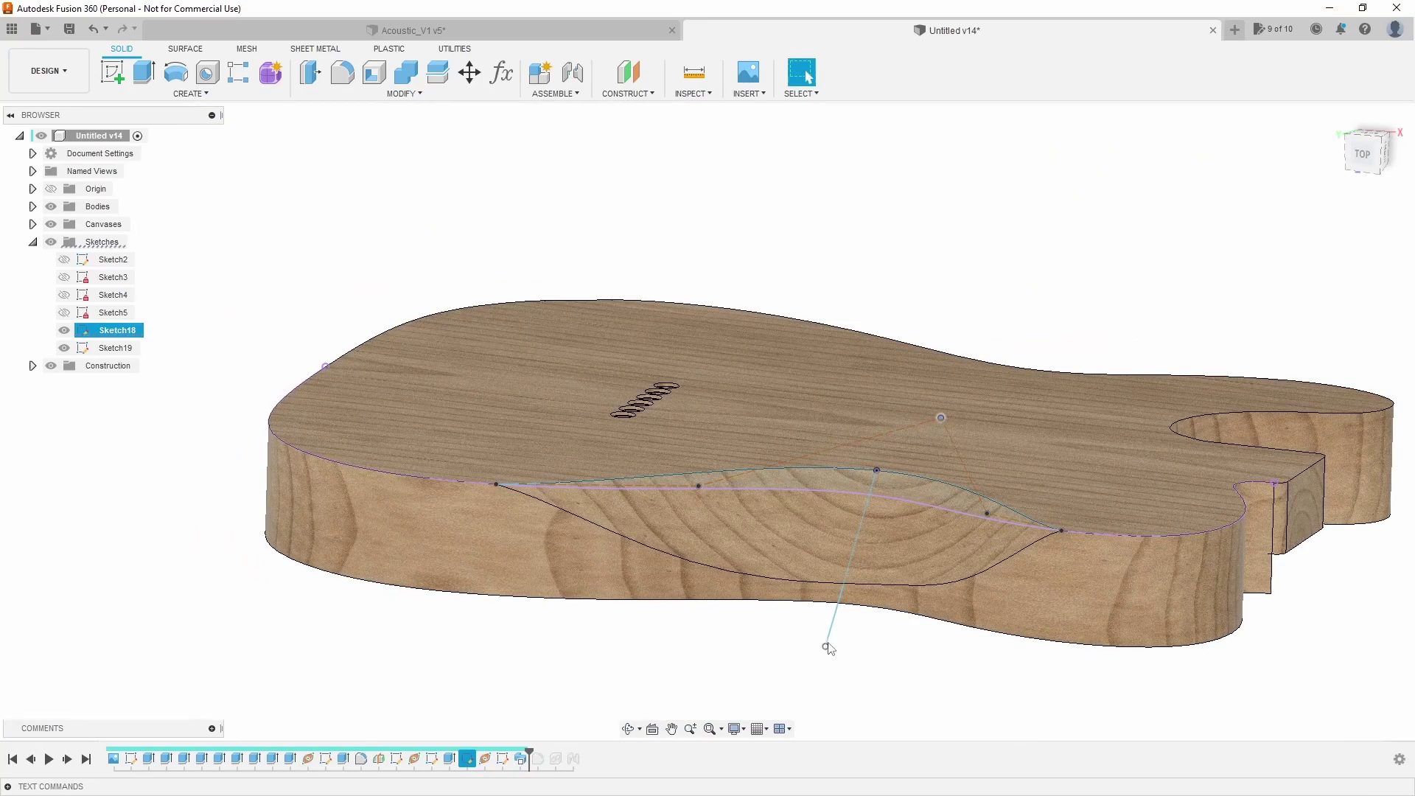
drag(826, 636, 824, 613)
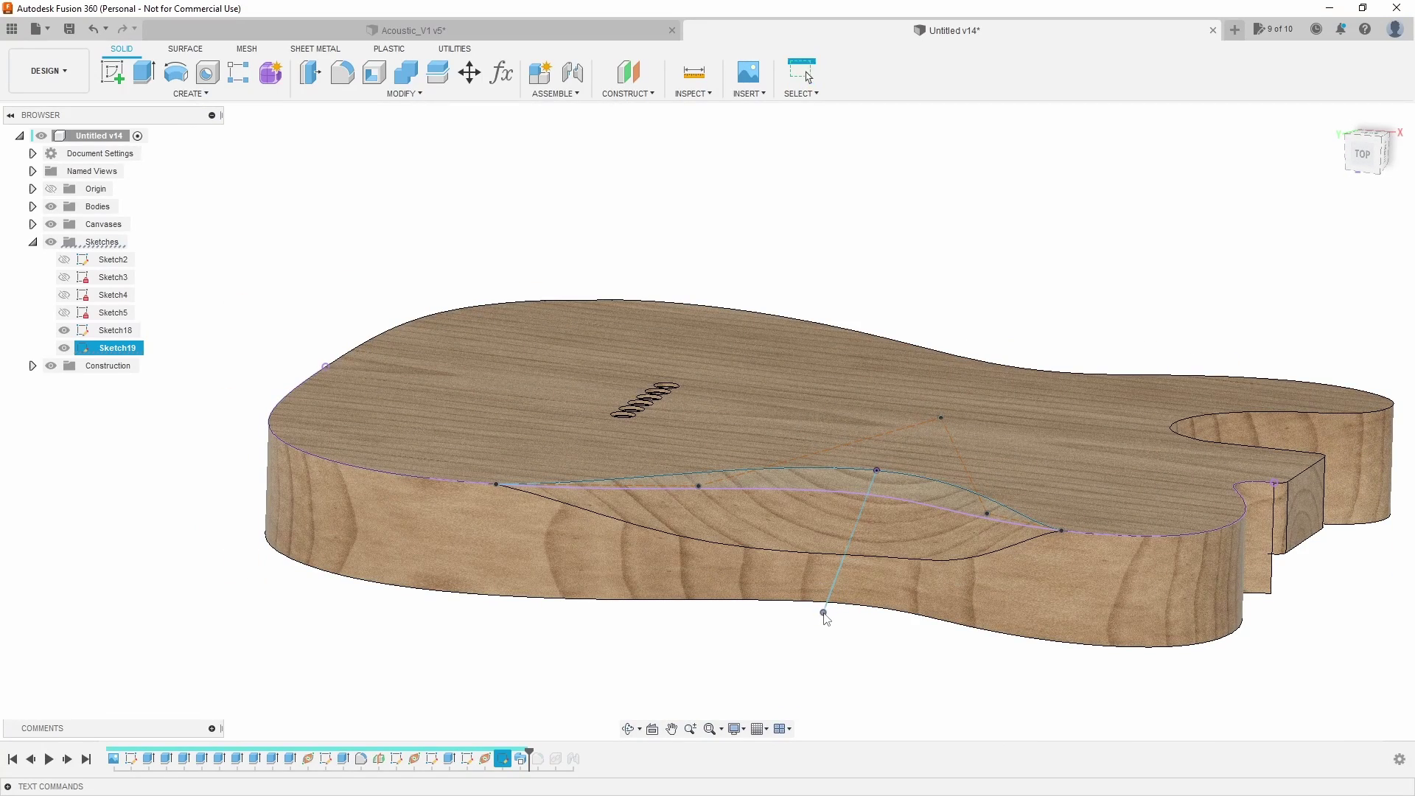
shift+middle_drag(733, 647, 521, 644)
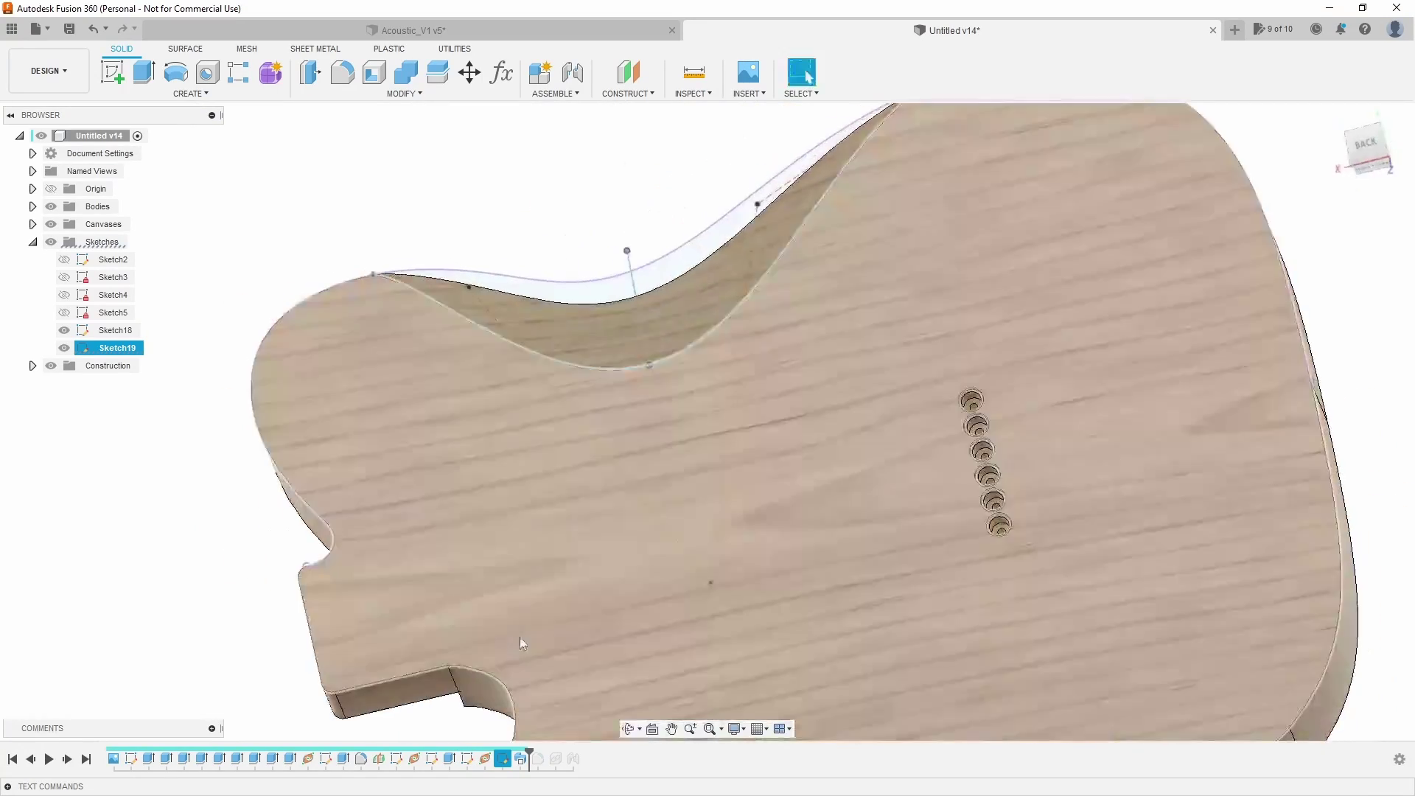
scroll(893, 483, down, 1)
- From the BACK view, shift the spline's upper endpoint and control points to smooth the scoop
click(1362, 150)
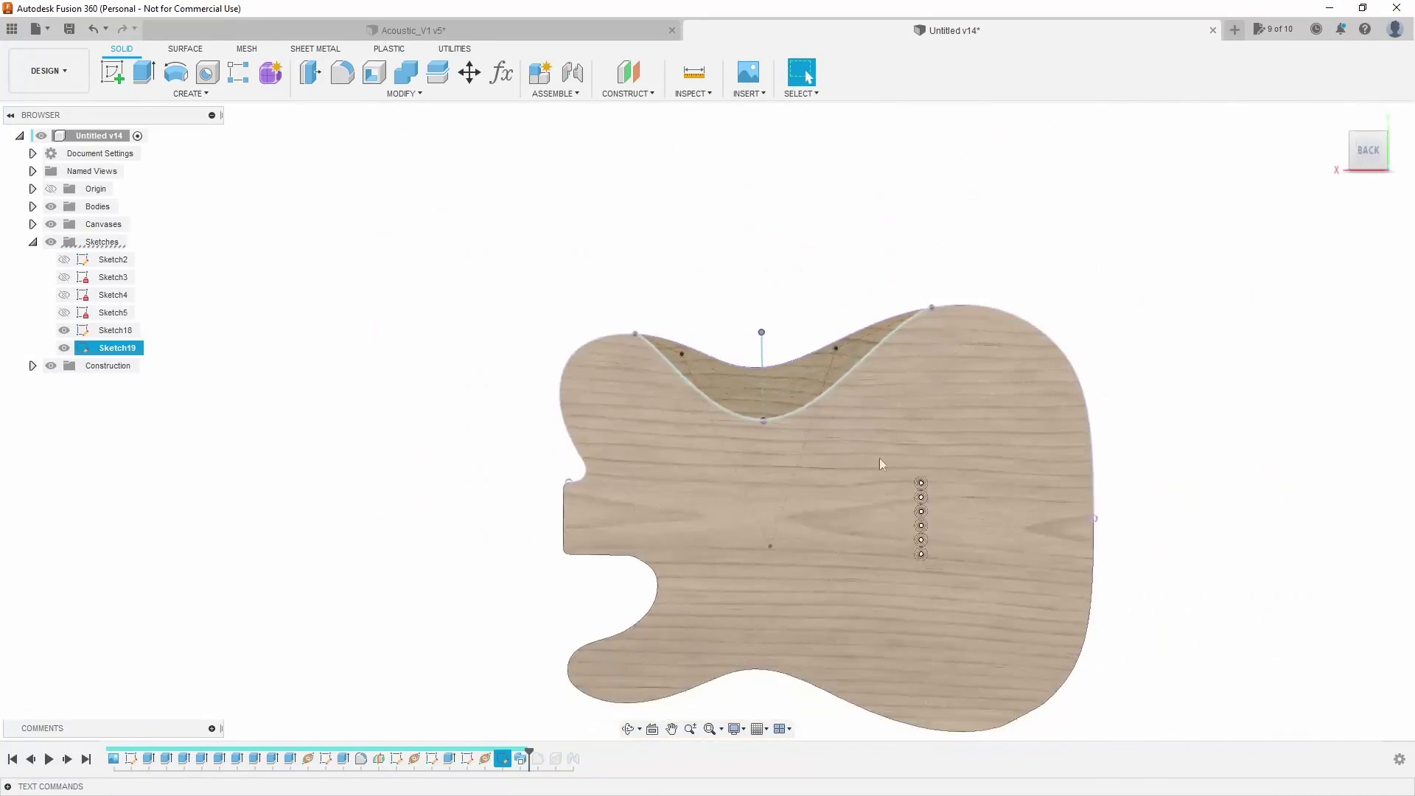
scroll(879, 457, up, 5)
drag(1023, 320, 1070, 316)
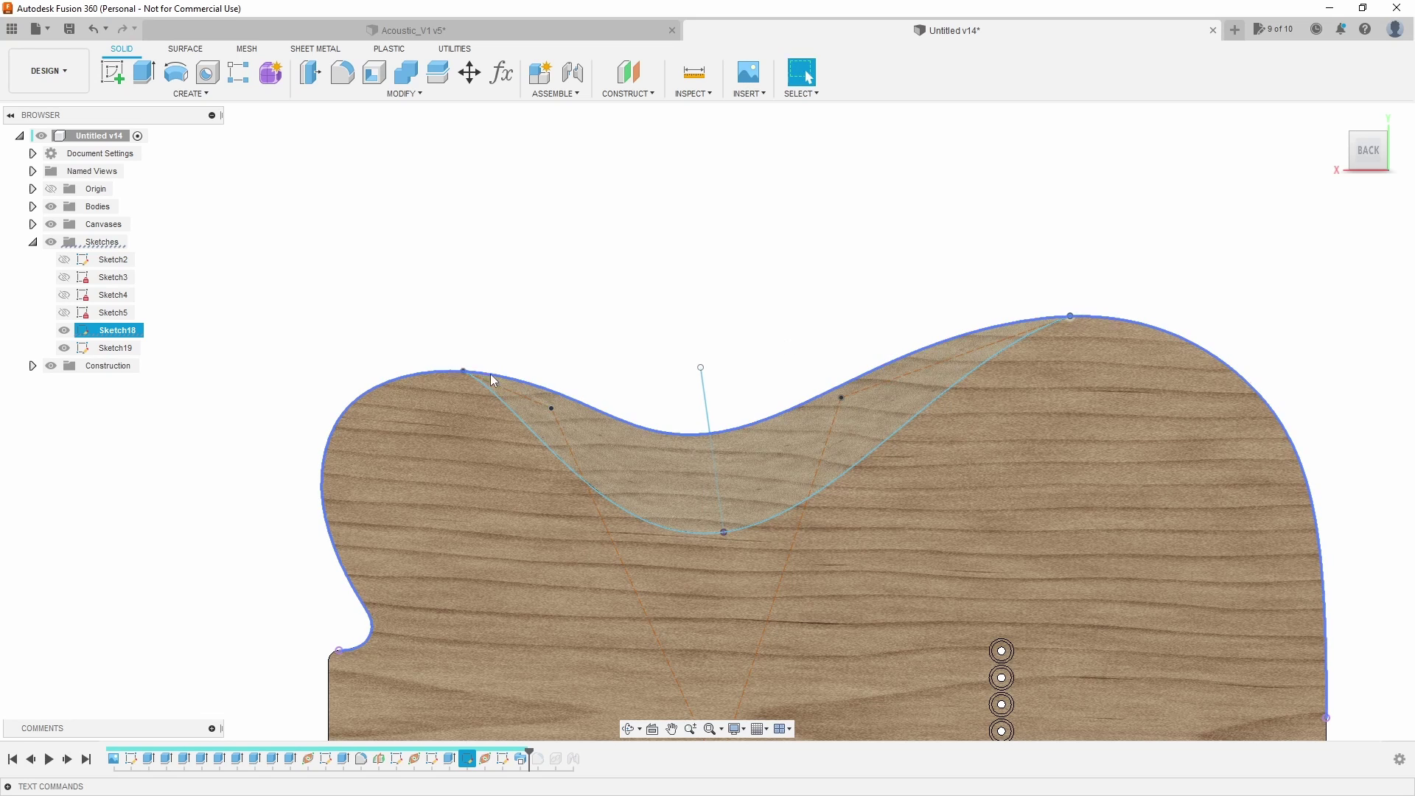
drag(552, 408, 561, 377)
scroll(659, 449, up, 2)
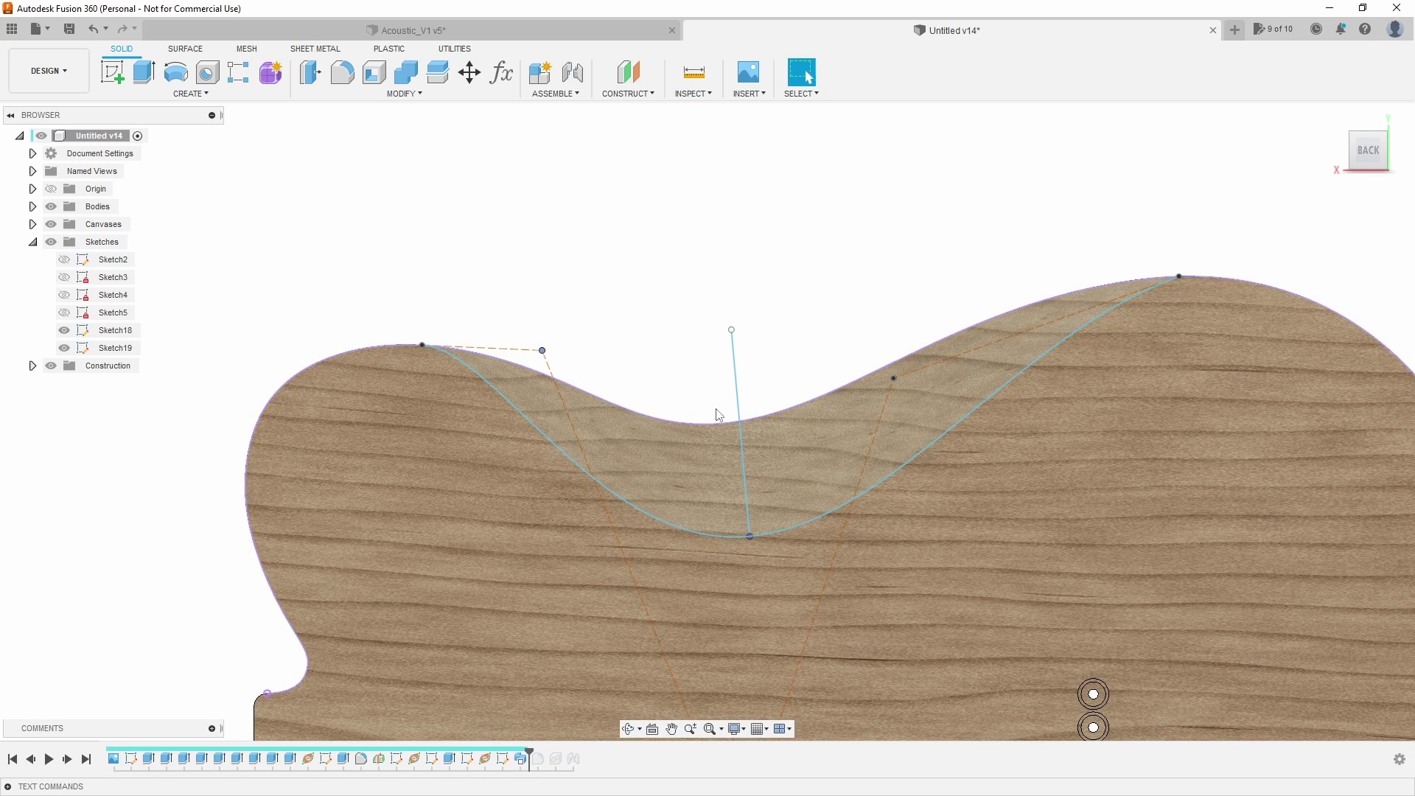
scroll(696, 442, down, 3)
scroll(736, 613, up, 2)
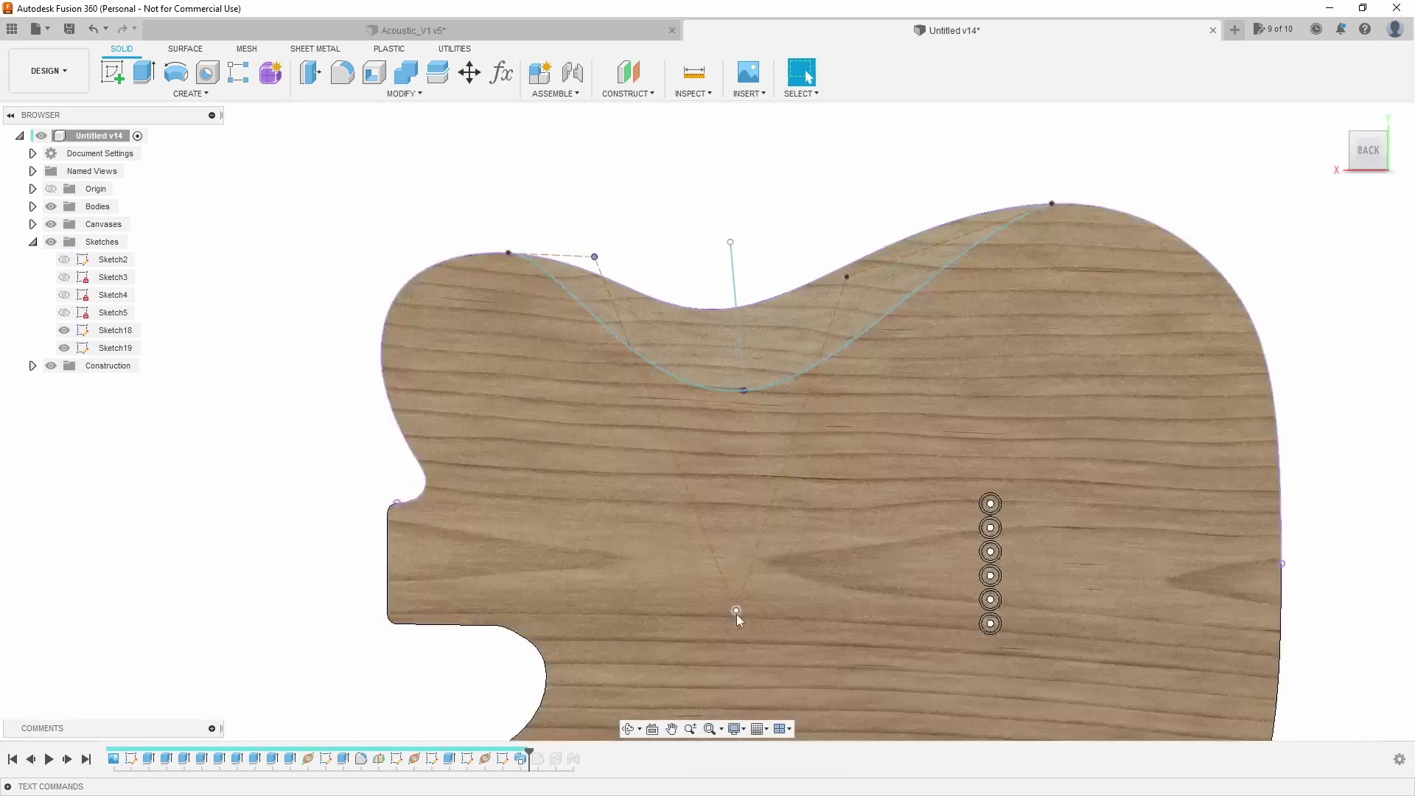
mouse_move(736, 612)
mouse_down()
mouse_move(654, 612)
mouse_move(741, 620)
mouse_move(695, 614)
mouse_up()
drag(1054, 206, 999, 208)
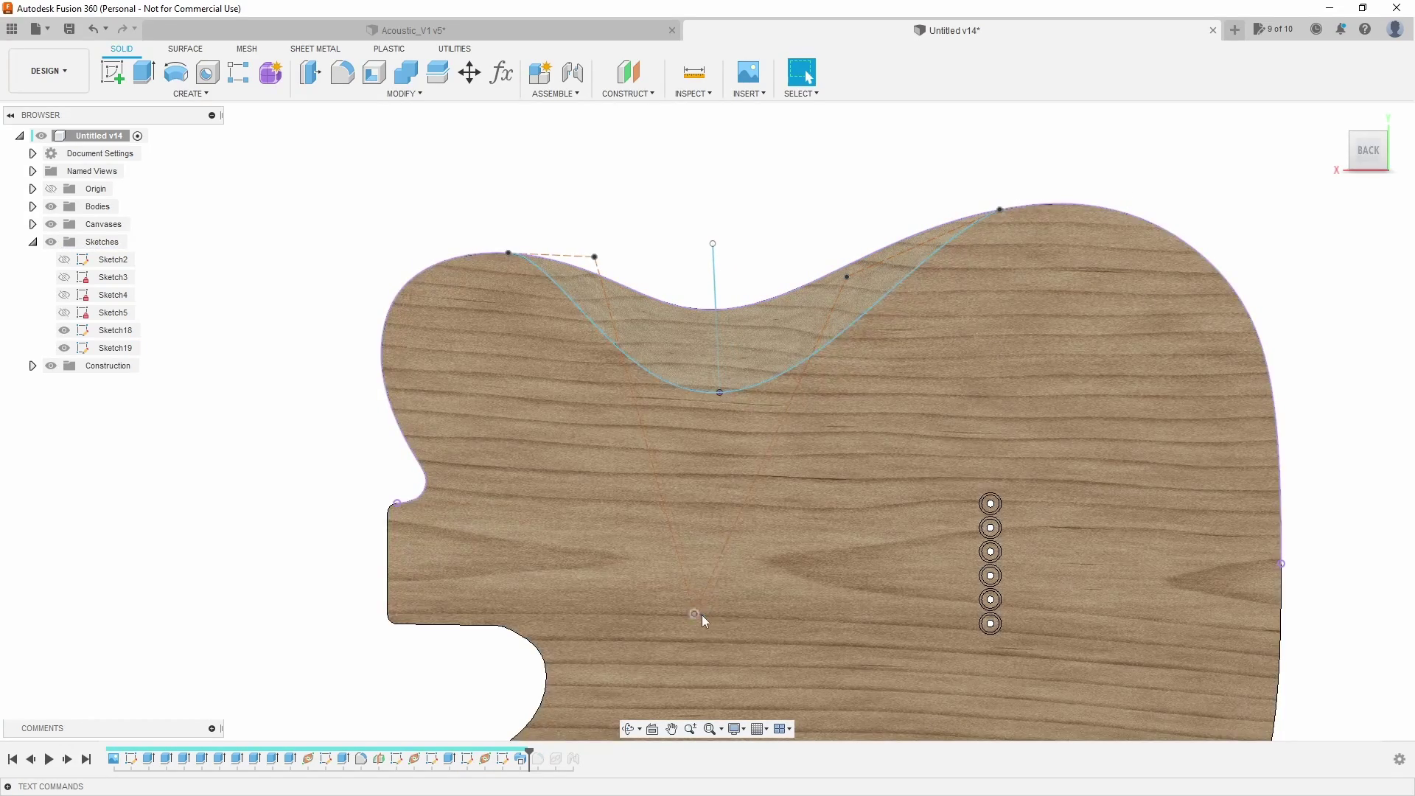
mouse_move(707, 615)
mouse_down()
mouse_move(721, 606)
mouse_move(697, 606)
mouse_up()
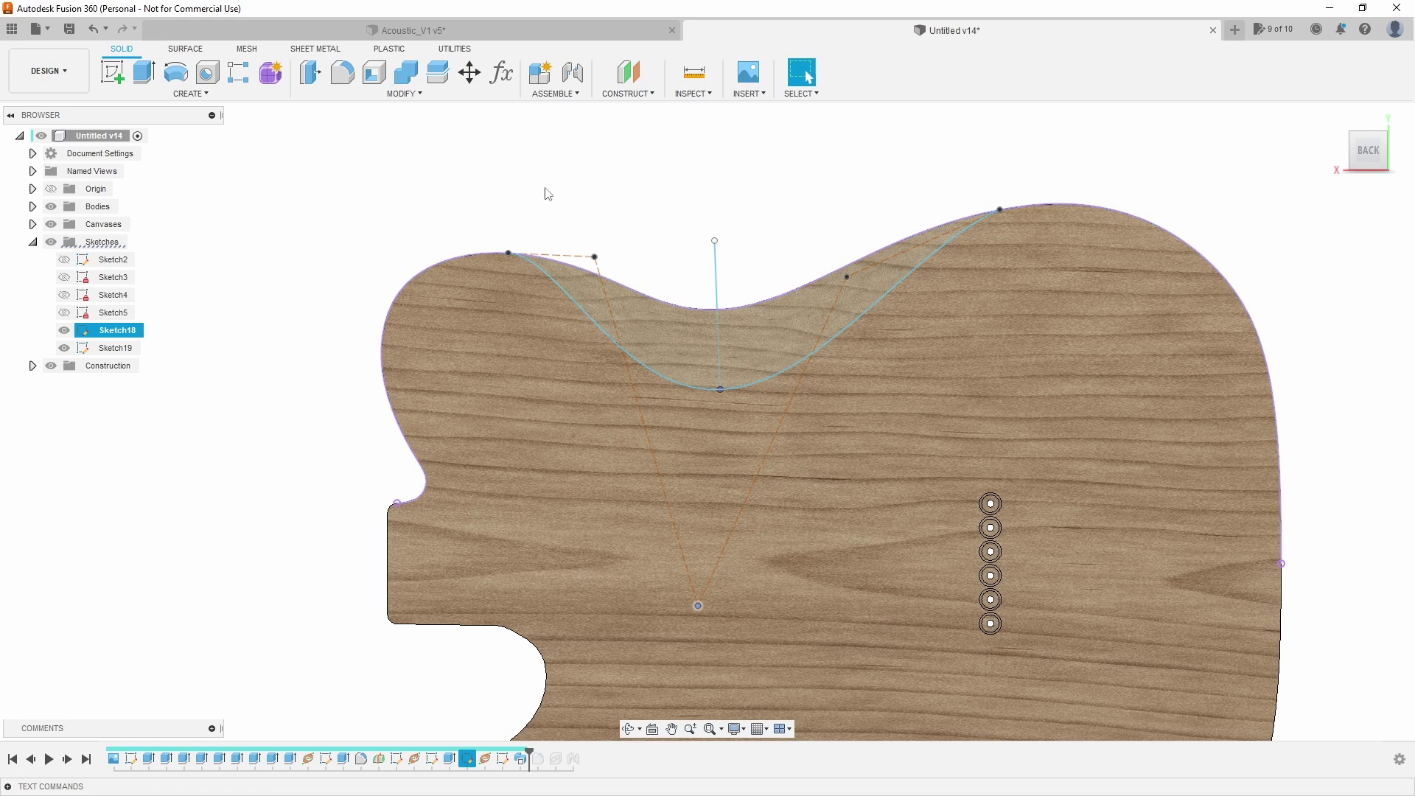
scroll(519, 243, down, 2)
shift+middle_drag(285, 338, 687, 509)
scroll(712, 515, up, 4)
scroll(891, 224, down, 2)
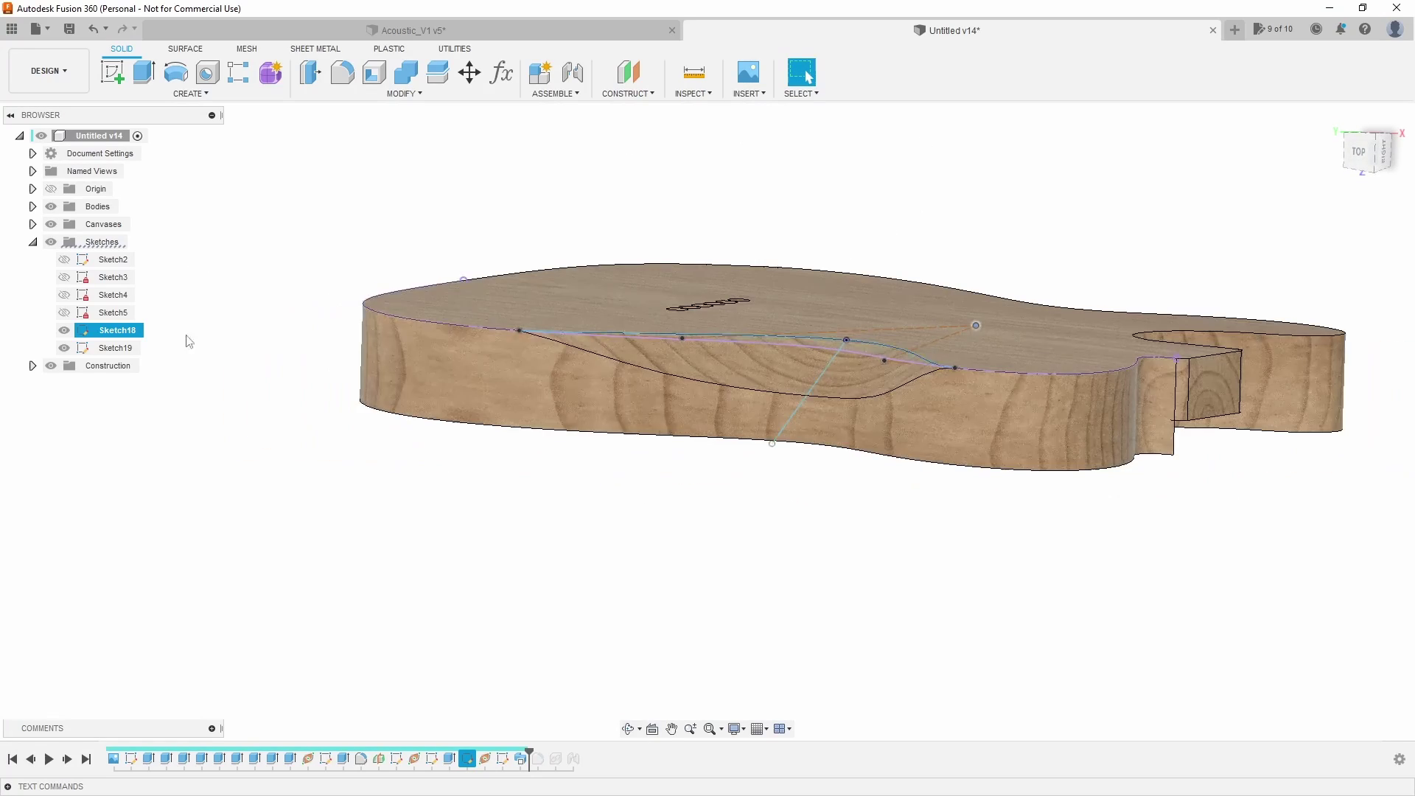
- Hide Sketch19 and Sketch18 in the browser, then show Sketch18 again
click(65, 348)
click(64, 330)
mouse_move(302, 365)
shift+middle_down()
mouse_move(391, 449)
mouse_move(402, 479)
mouse_move(424, 442)
mouse_move(464, 424)
mouse_move(384, 415)
mouse_move(348, 439)
shift+middle_up()
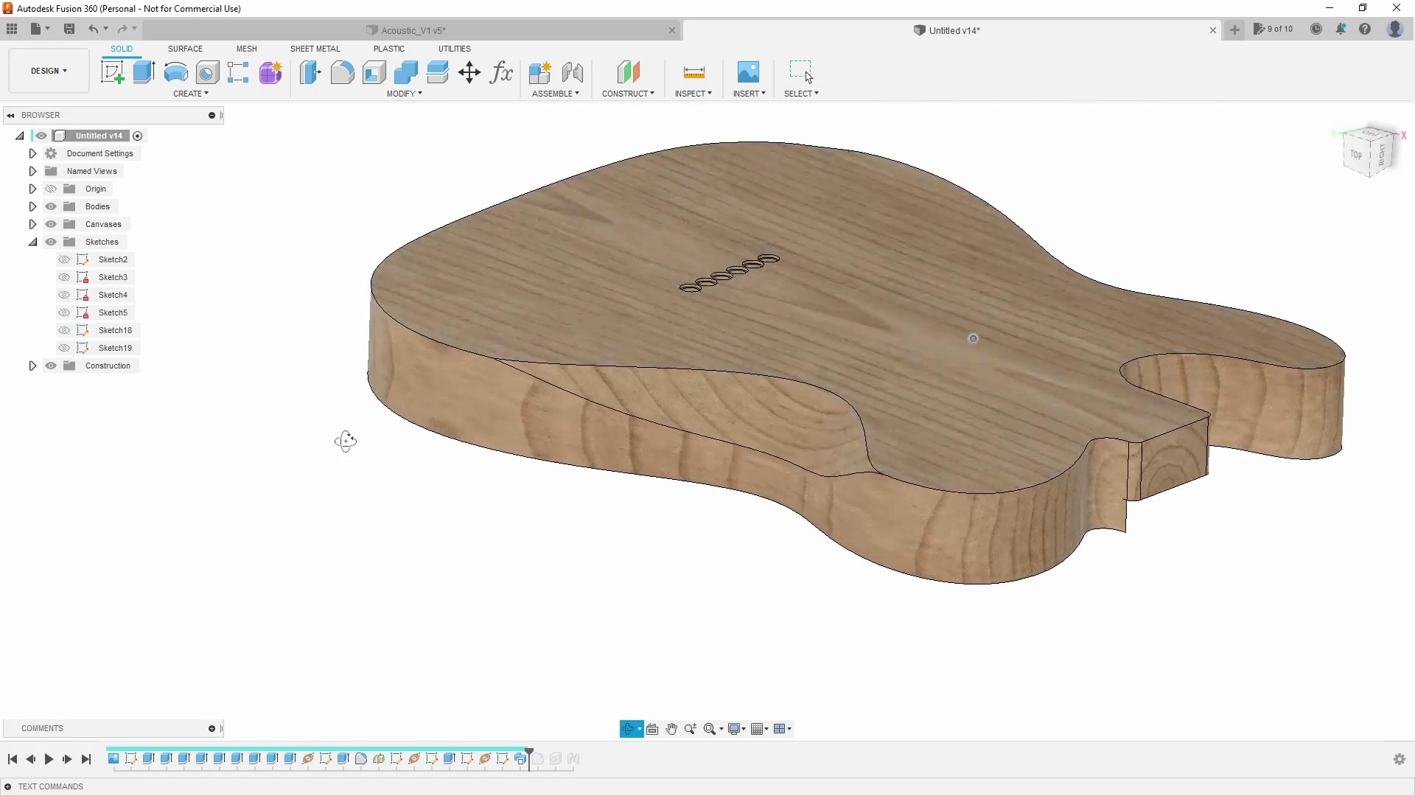
click(64, 329)
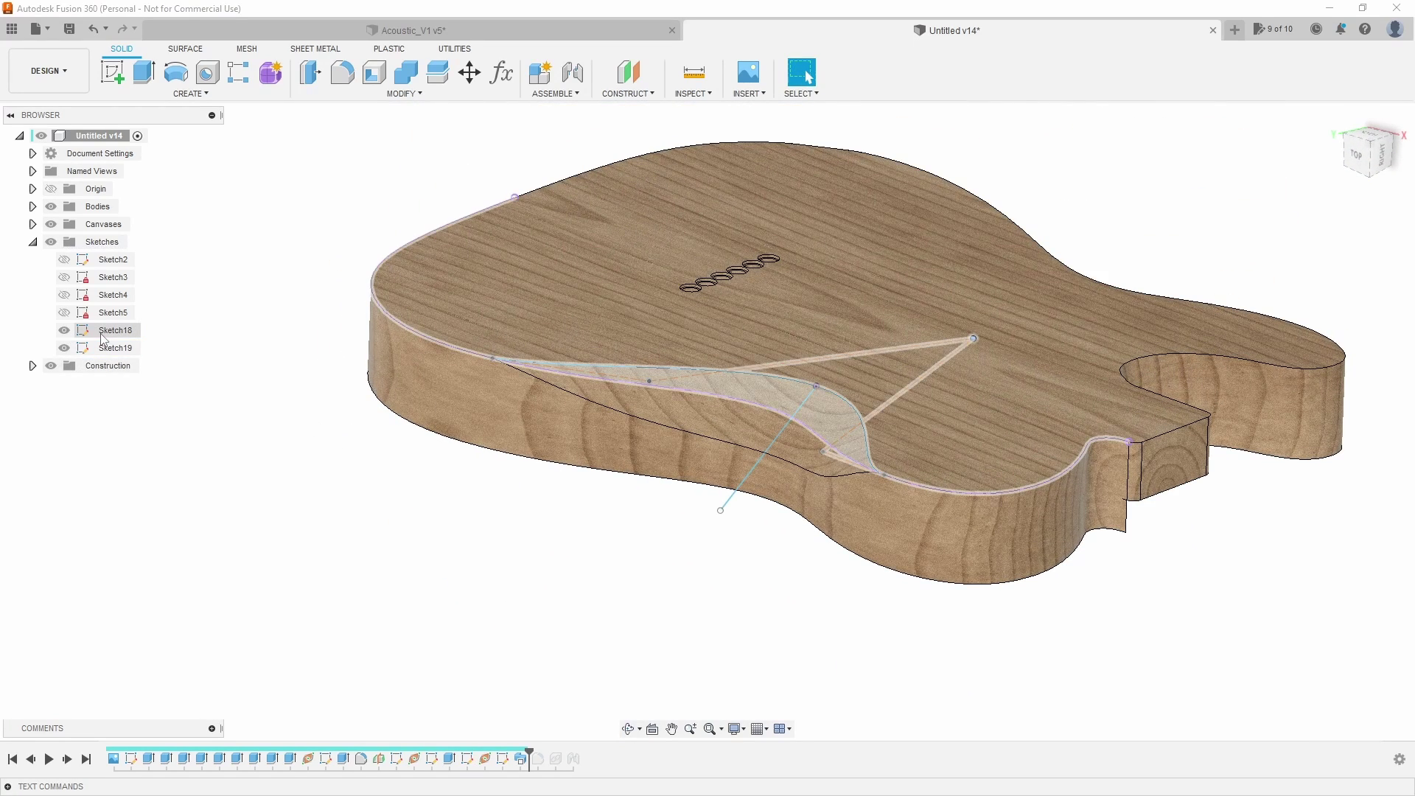
- Fix the belly-cut spline in Sketch18, finish that sketch, and reopen Sketch19
double_click(103, 332)
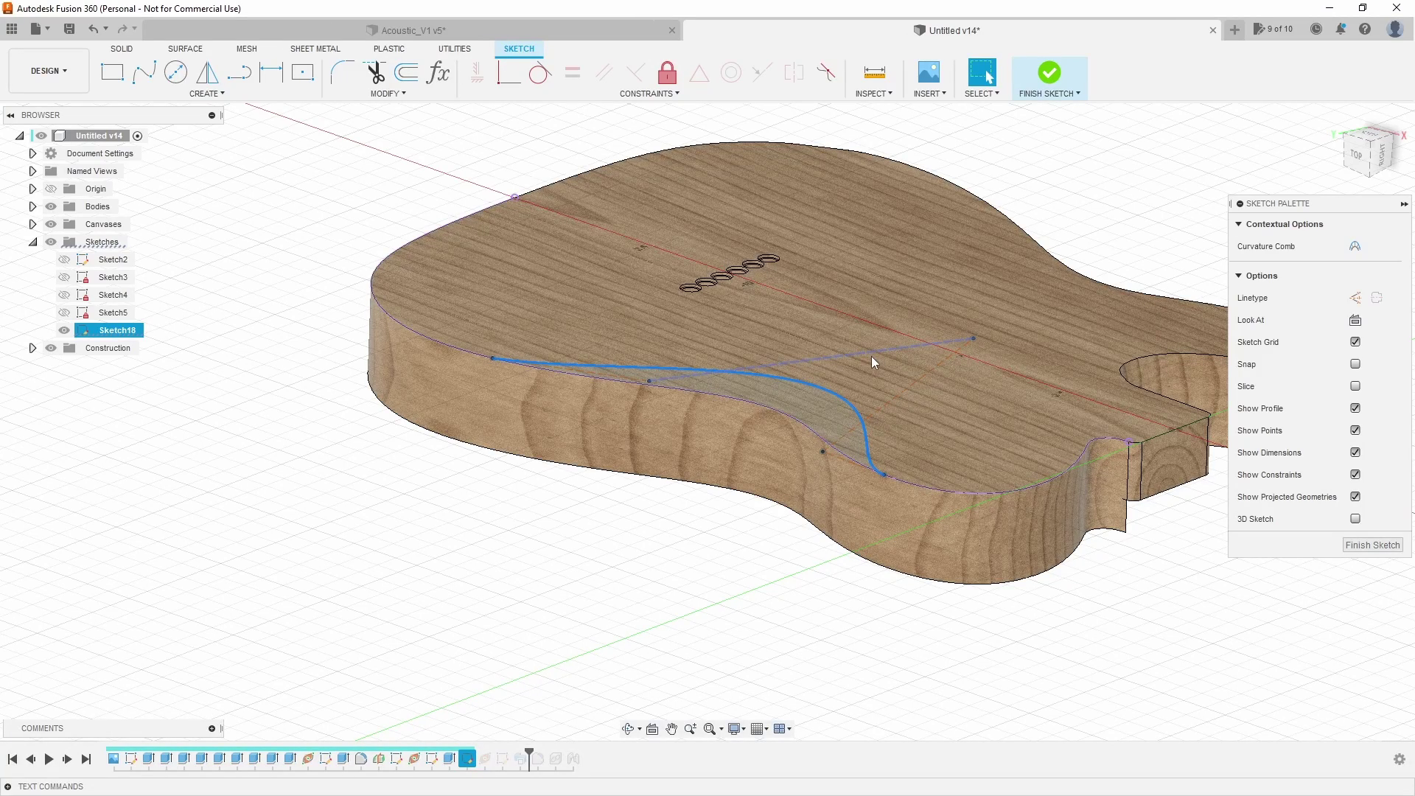
click(668, 73)
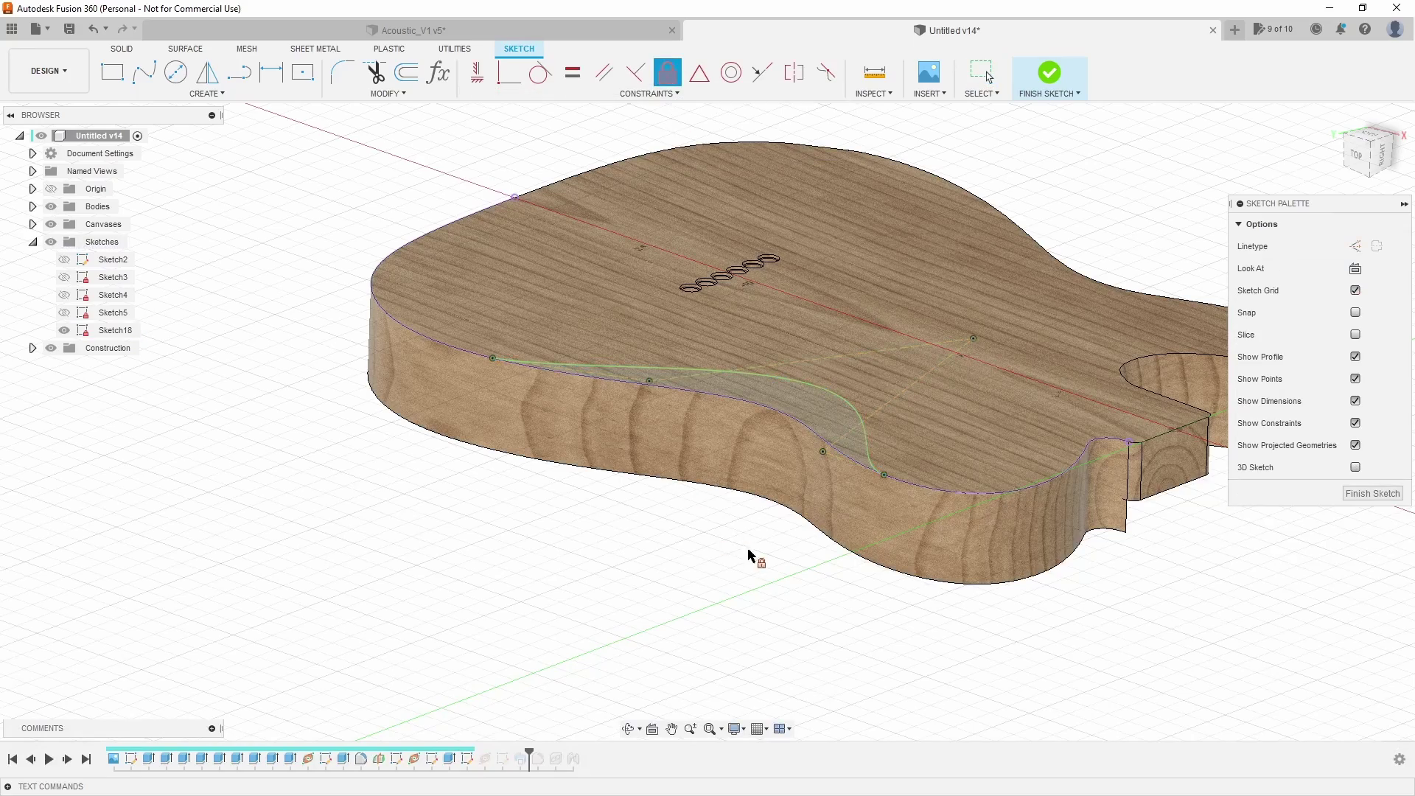
shift+middle_drag(748, 551, 749, 589)
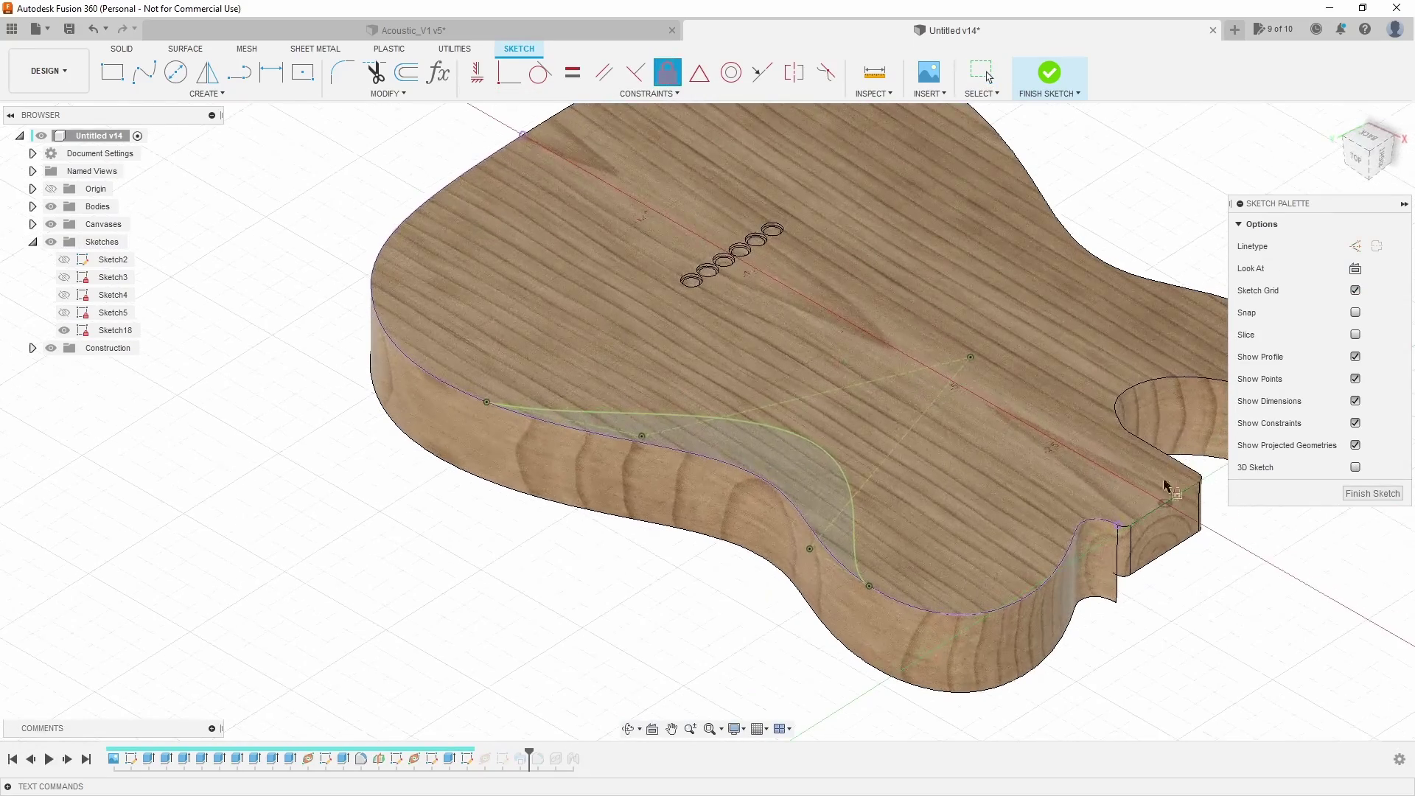
click(1372, 493)
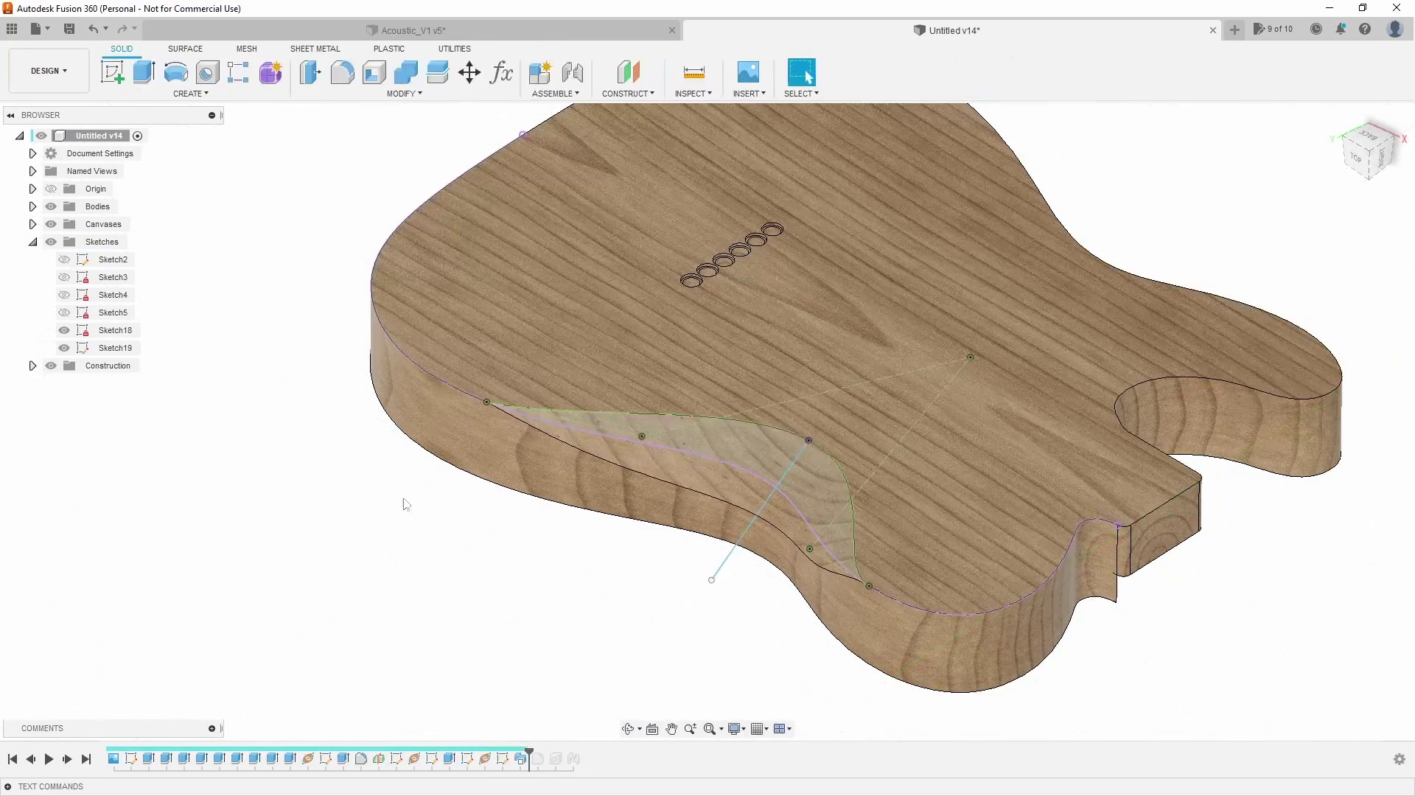
double_click(114, 347)
- Draw a line from the sketch origin toward the body's edge
shift+middle_drag(551, 637, 516, 591)
scroll(506, 383, up, 3)
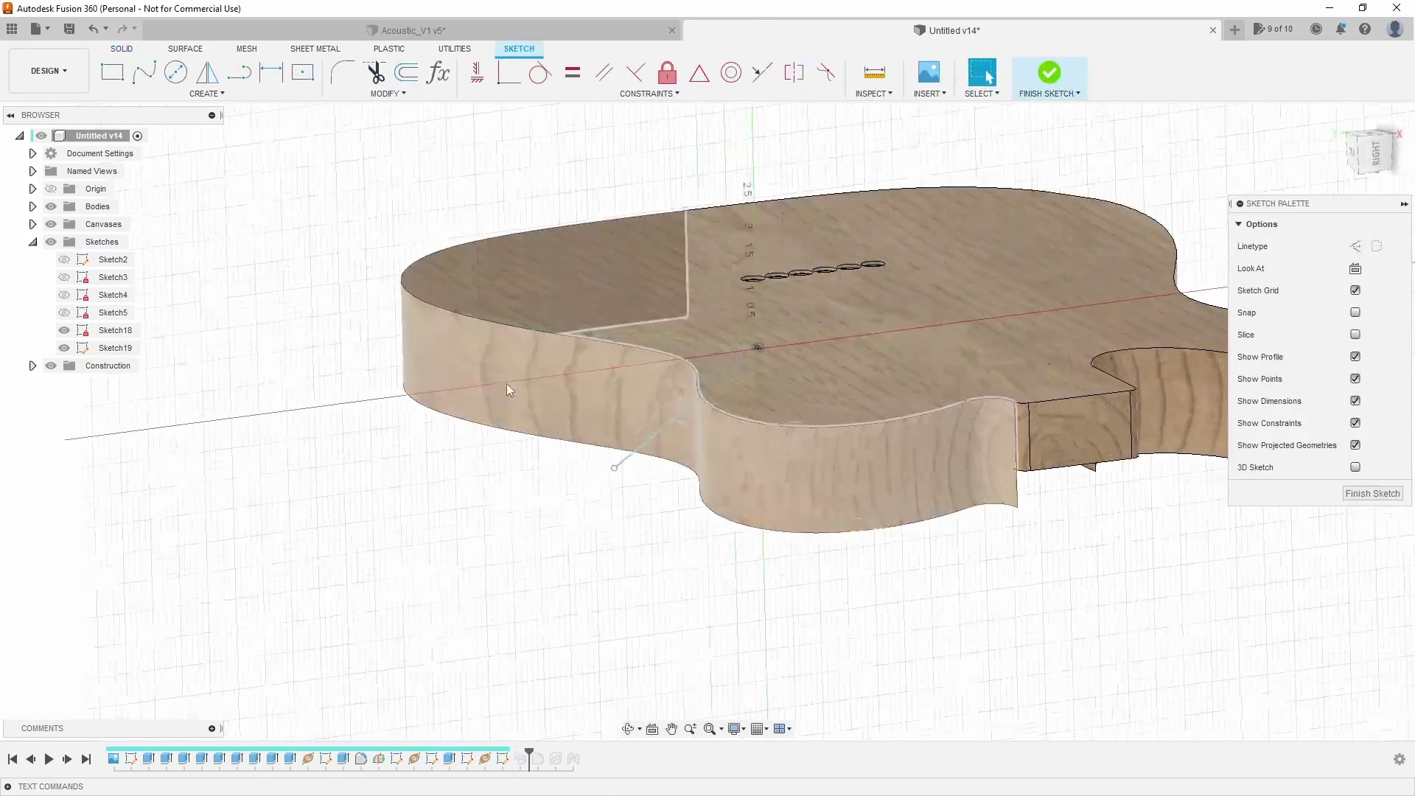
shift+middle_drag(506, 384, 601, 423)
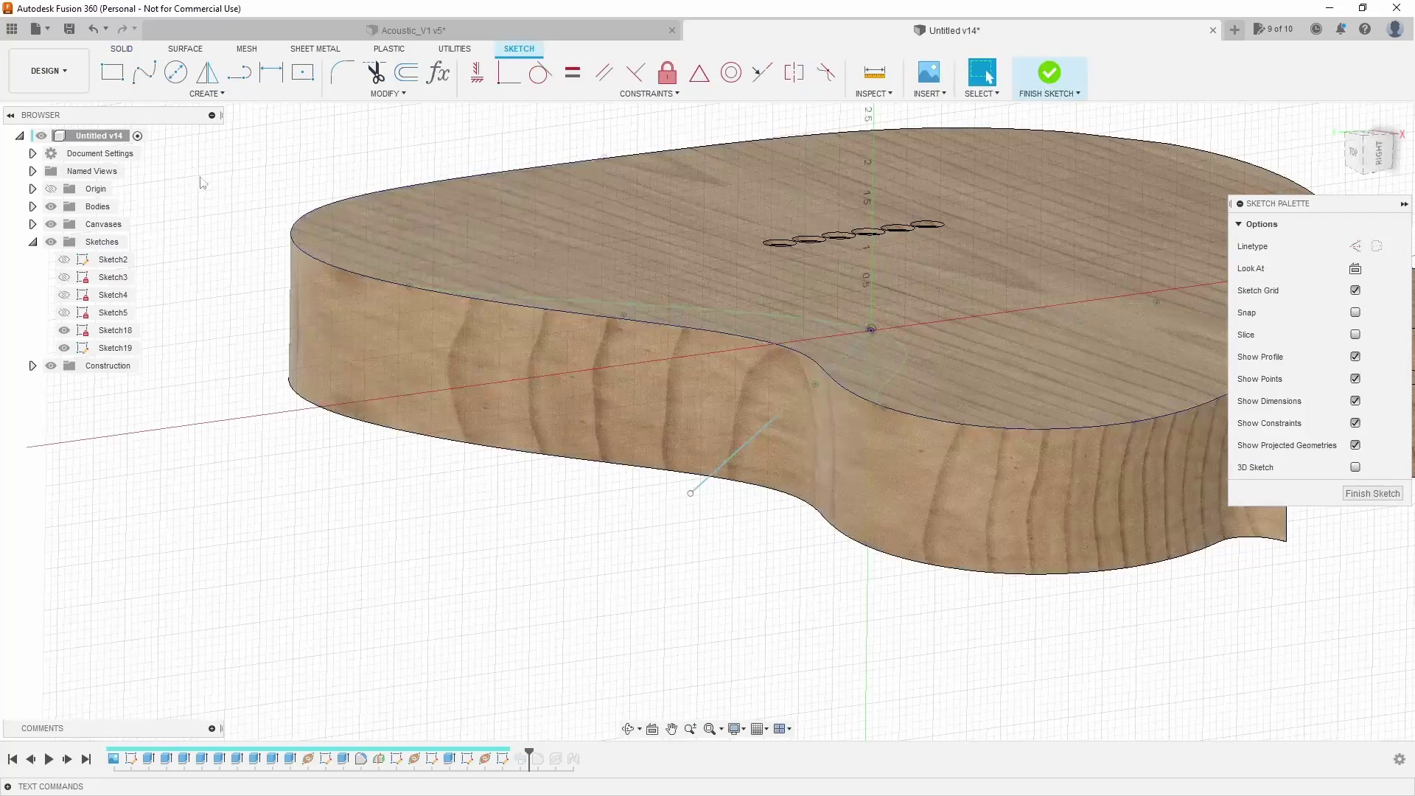
click(239, 72)
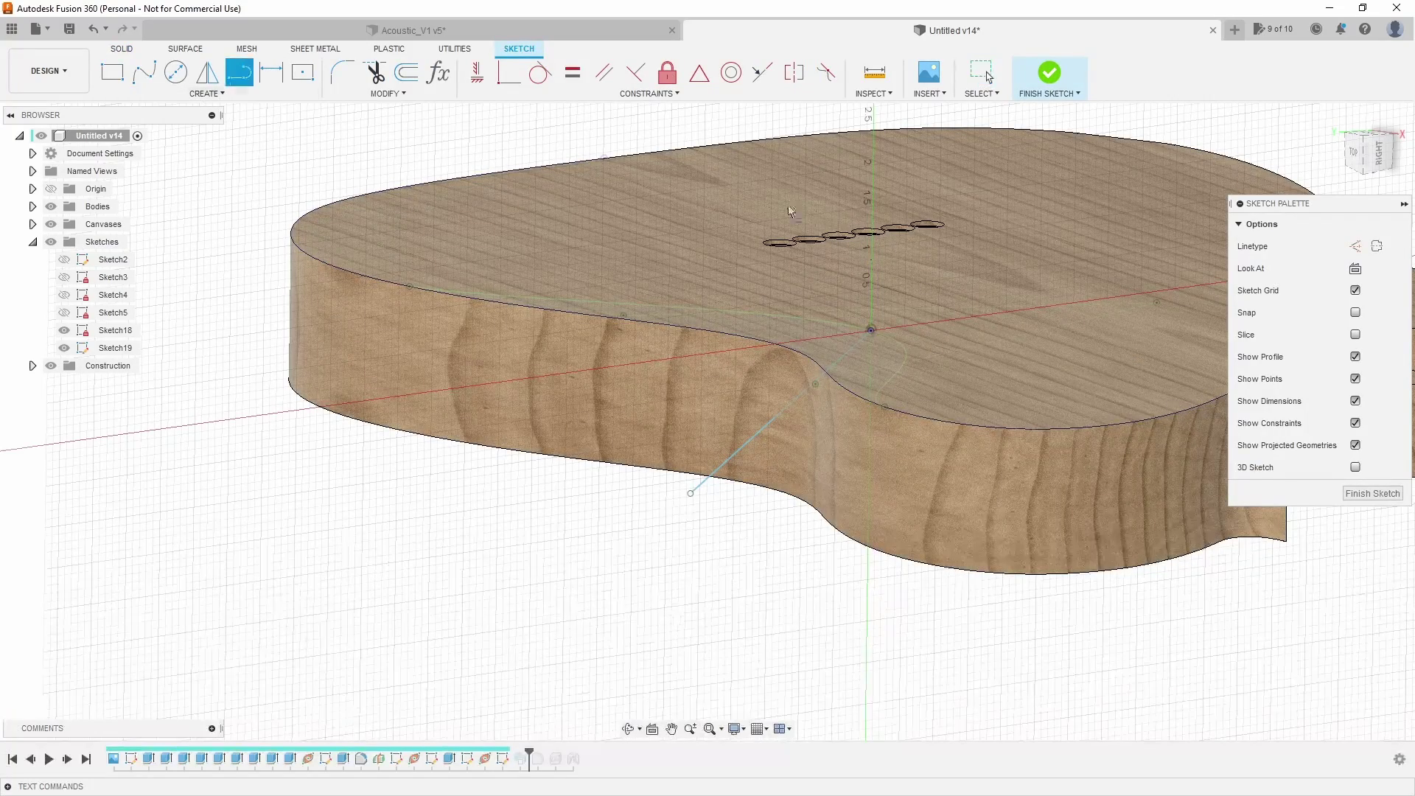
click(870, 331)
click(661, 360)
key(Escape)
- Dimension the new line to 2.00 in and align its endpoint vertically with the lower point
key(d)
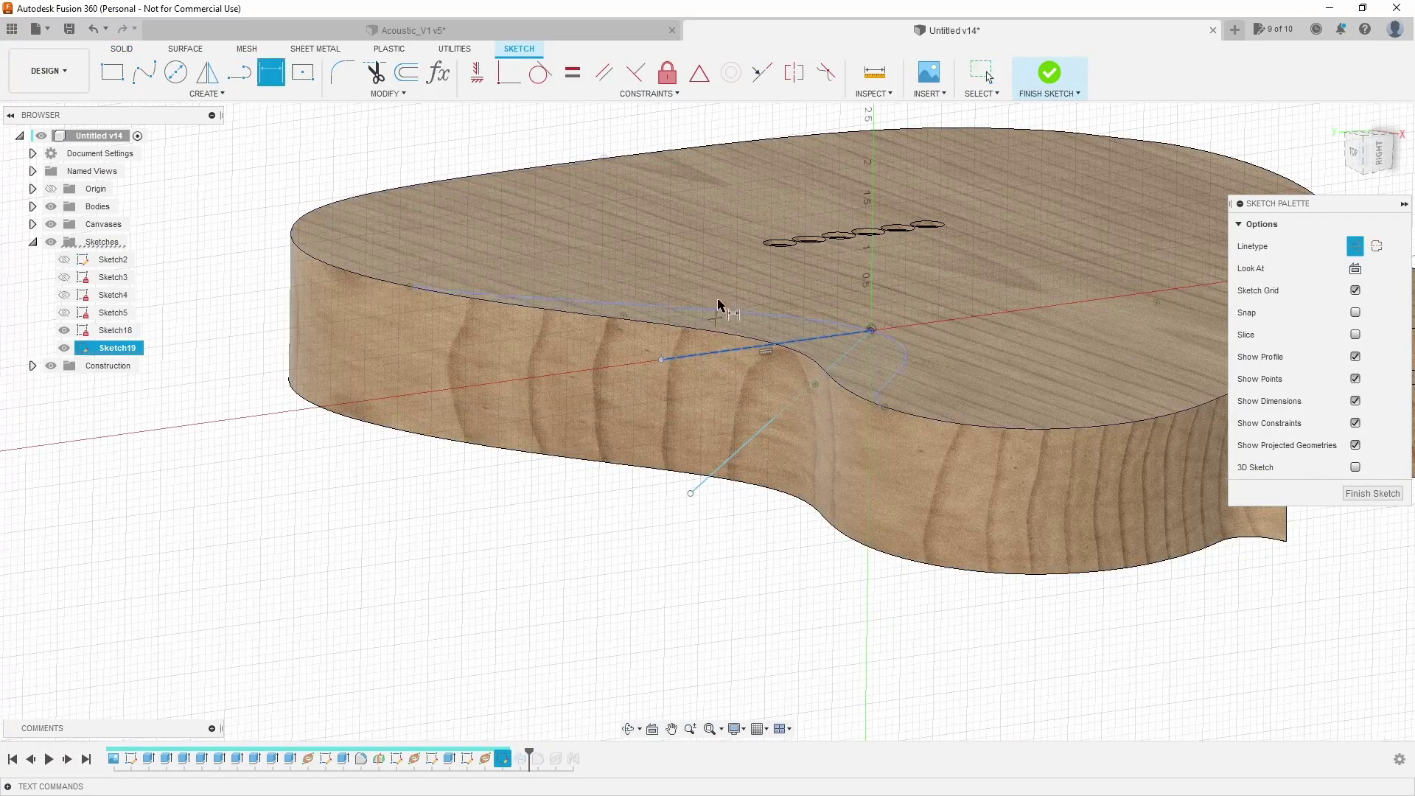
click(730, 352)
click(728, 265)
text(2)
key(Return)
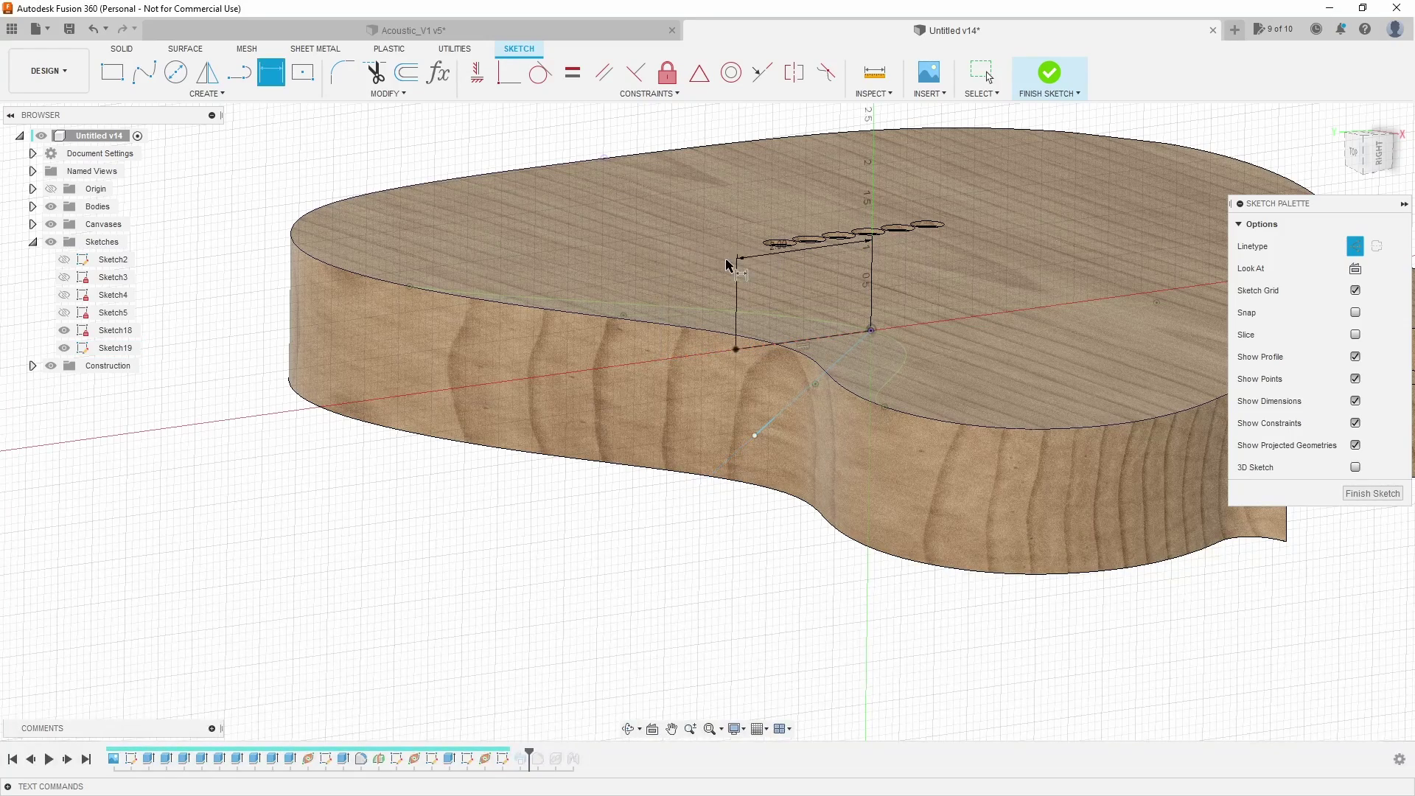
key(Escape)
click(735, 346)
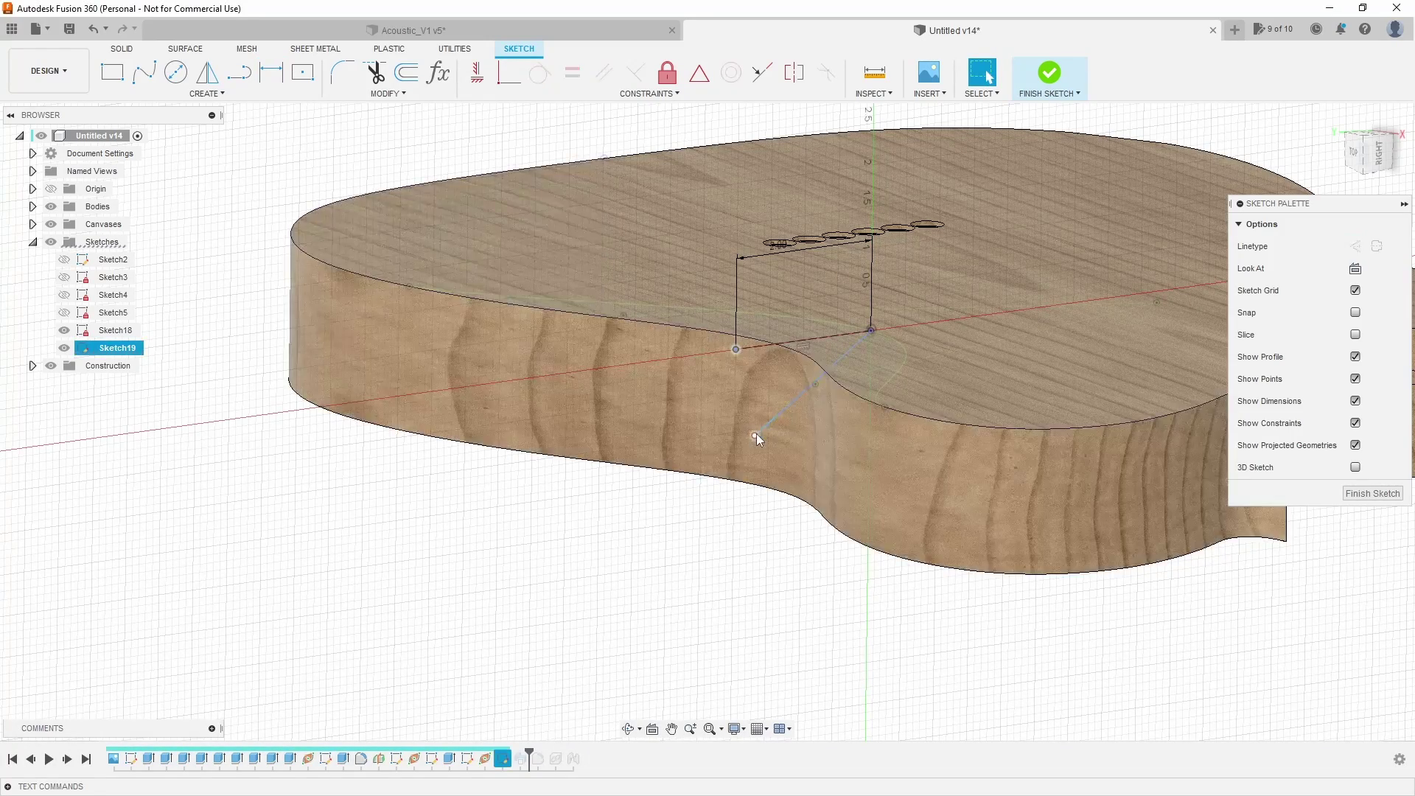
click(755, 434)
click(477, 71)
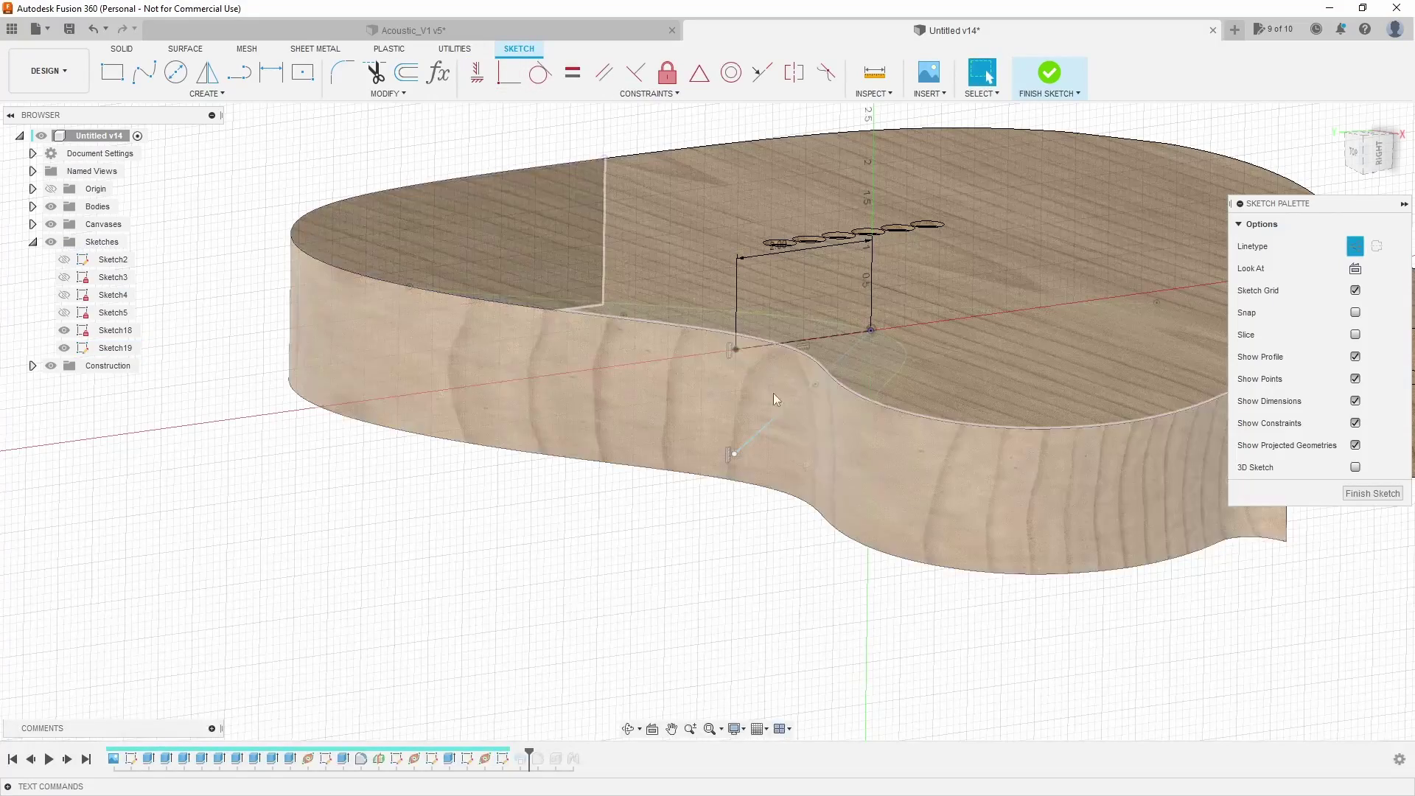
- Set the diagonal line at a 30° angle and finish the sketch
click(785, 407)
key(d)
click(771, 349)
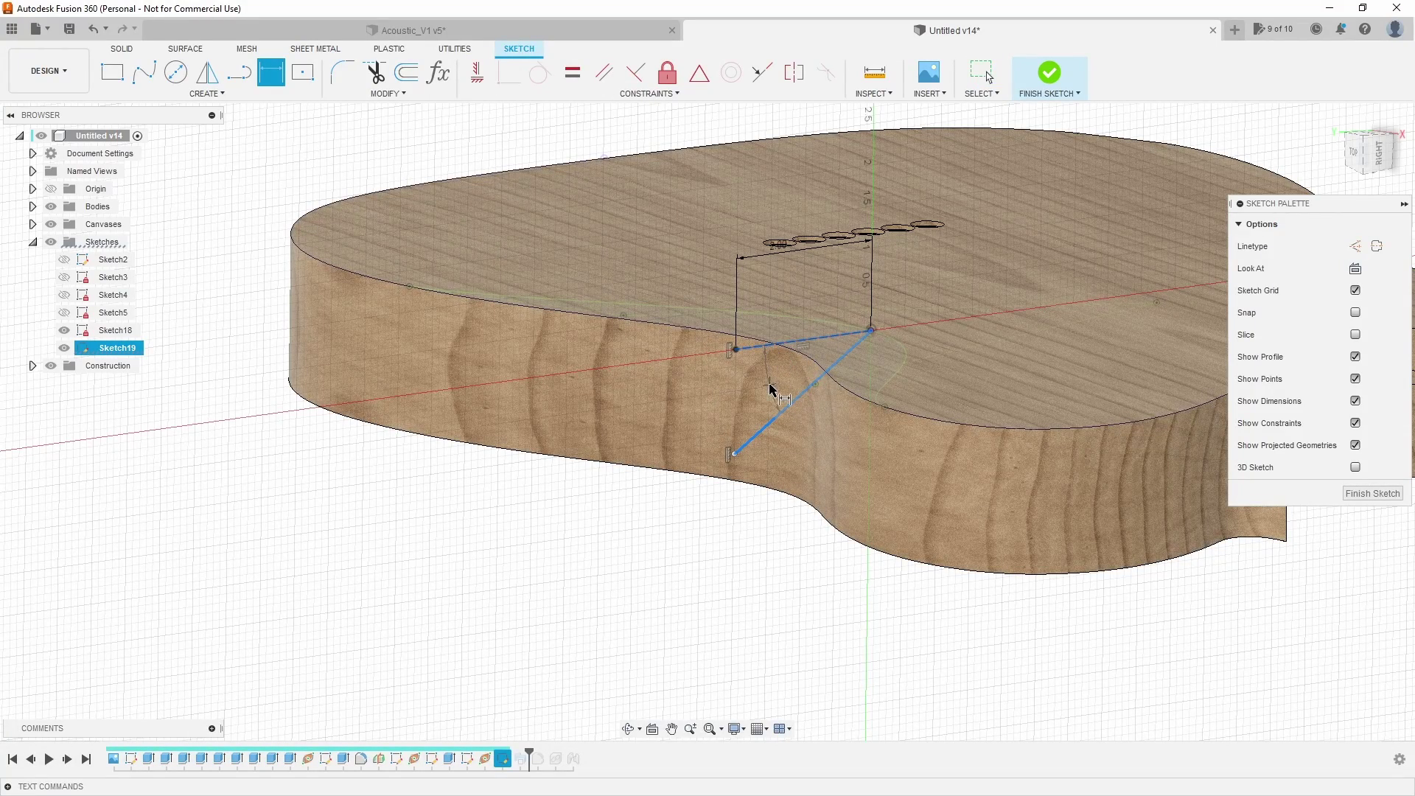
click(774, 395)
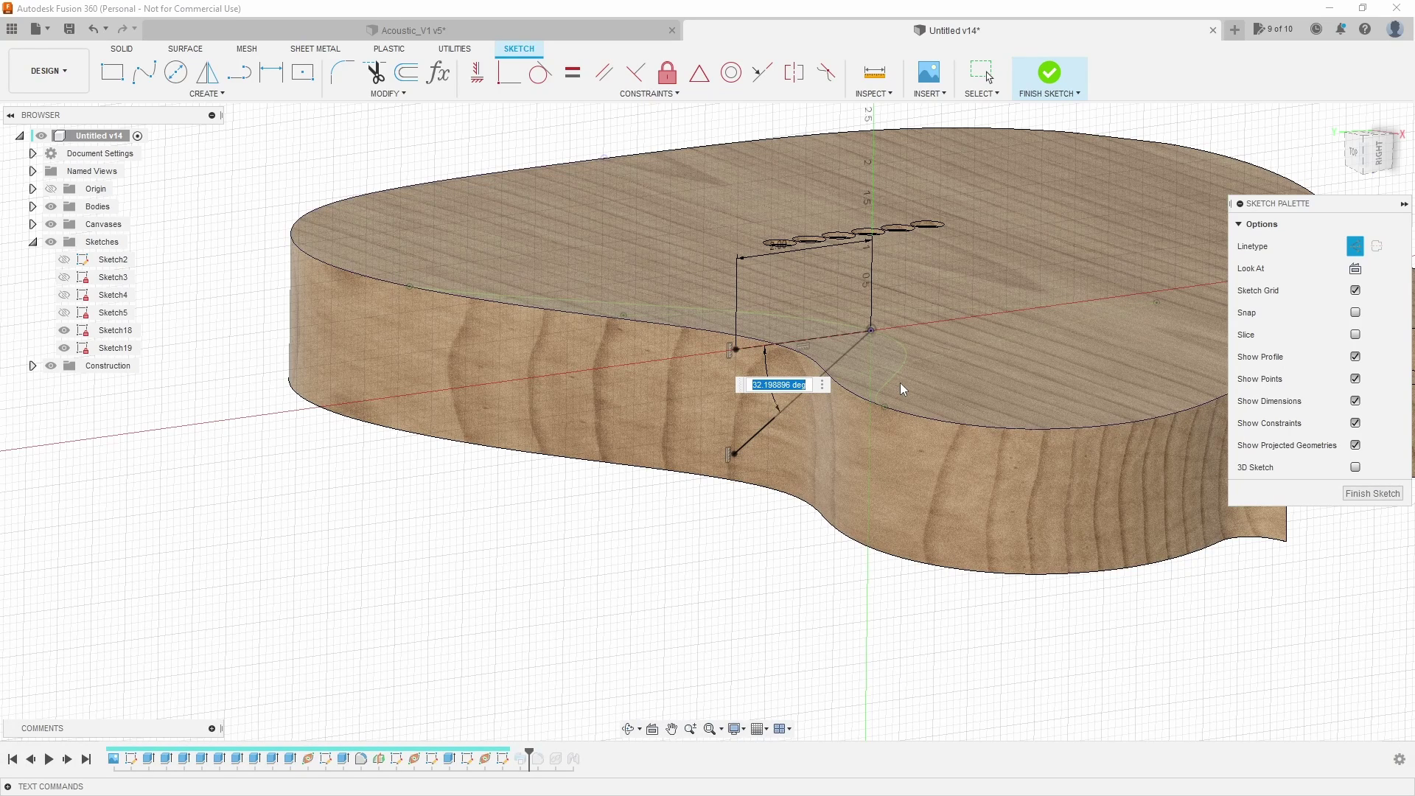
text(30)
key(Return)
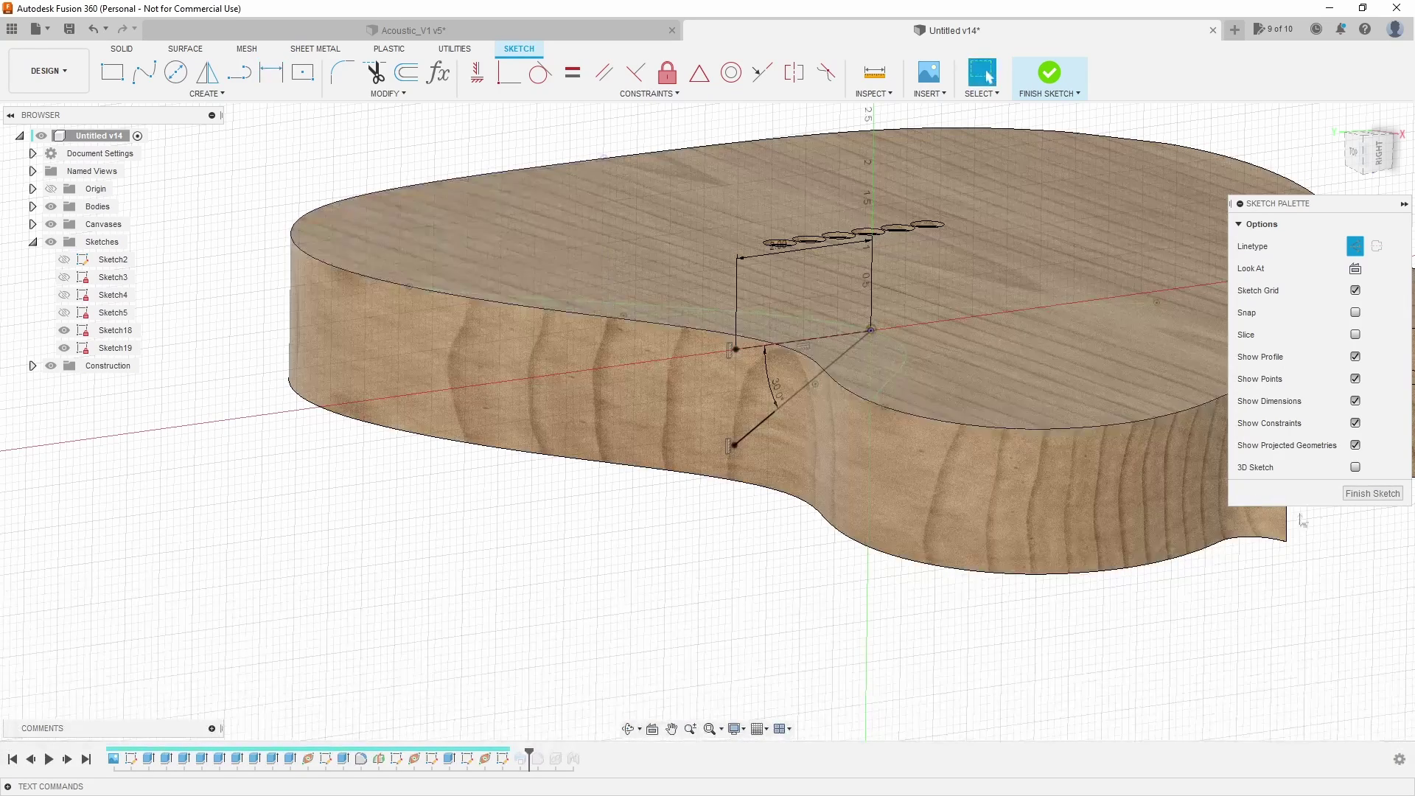
click(1370, 493)
mouse_move(732, 572)
shift+middle_down()
mouse_move(750, 592)
mouse_move(737, 587)
mouse_move(755, 565)
mouse_move(809, 563)
mouse_move(1017, 619)
mouse_move(1017, 679)
mouse_move(998, 588)
mouse_move(815, 579)
mouse_move(847, 577)
mouse_move(632, 537)
mouse_move(519, 529)
mouse_move(499, 631)
mouse_move(516, 638)
shift+middle_up()
scroll(516, 639, down, 2)
scroll(574, 261, up, 3)
mouse_move(640, 369)
shift+middle_down()
mouse_move(663, 357)
mouse_move(626, 357)
mouse_move(629, 383)
mouse_move(643, 375)
shift+middle_up()
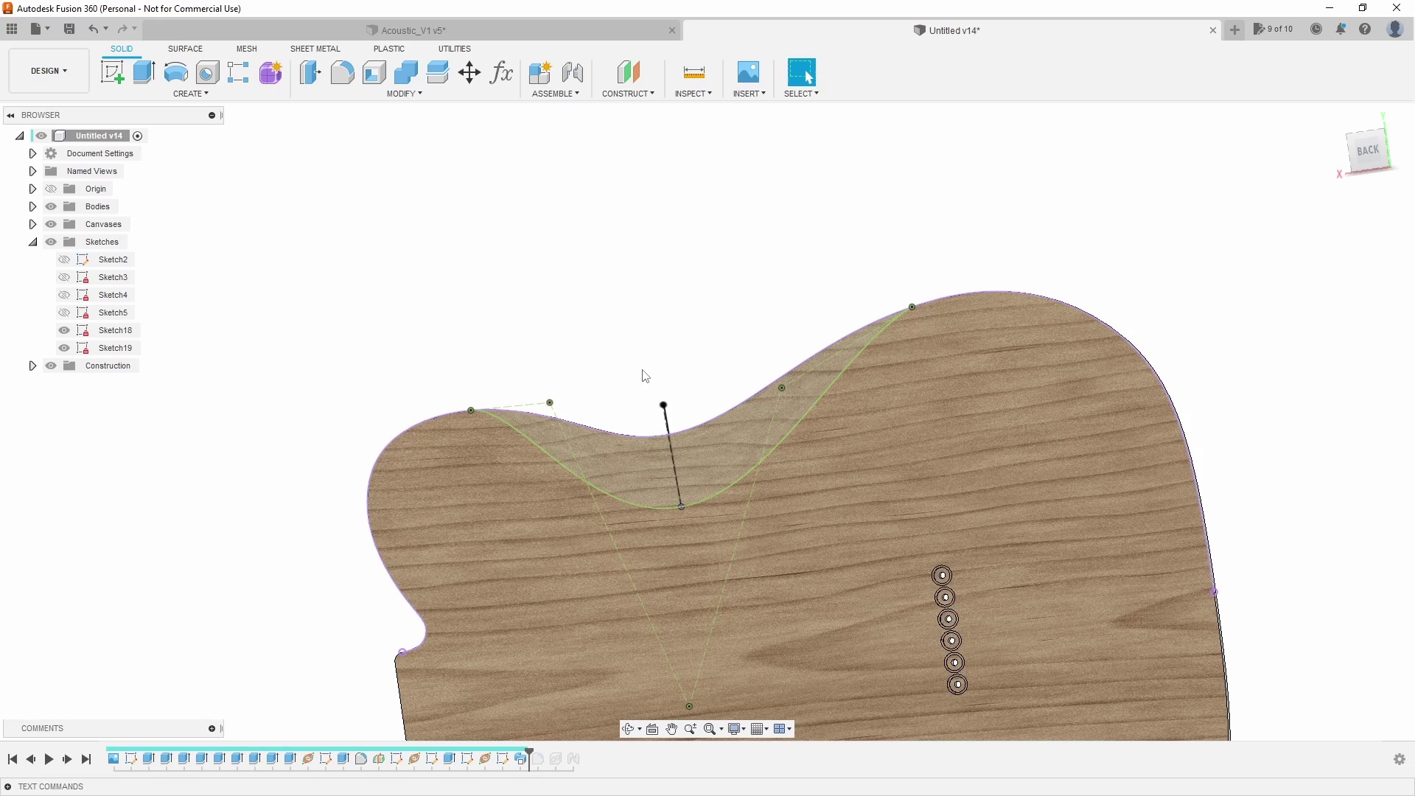
shift+middle_drag(605, 352, 751, 268)
scroll(667, 426, up, 2)
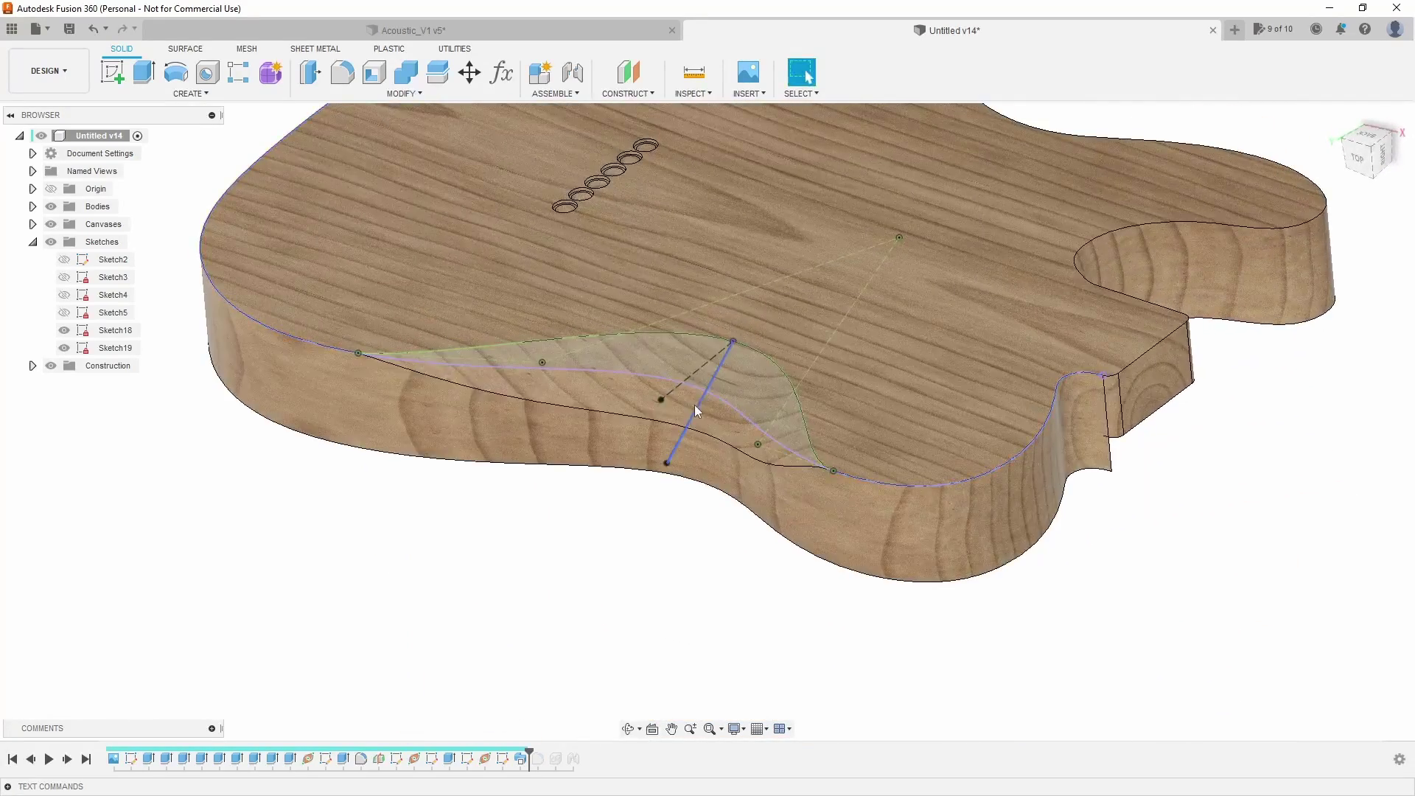
shift+middle_drag(621, 514, 569, 516)
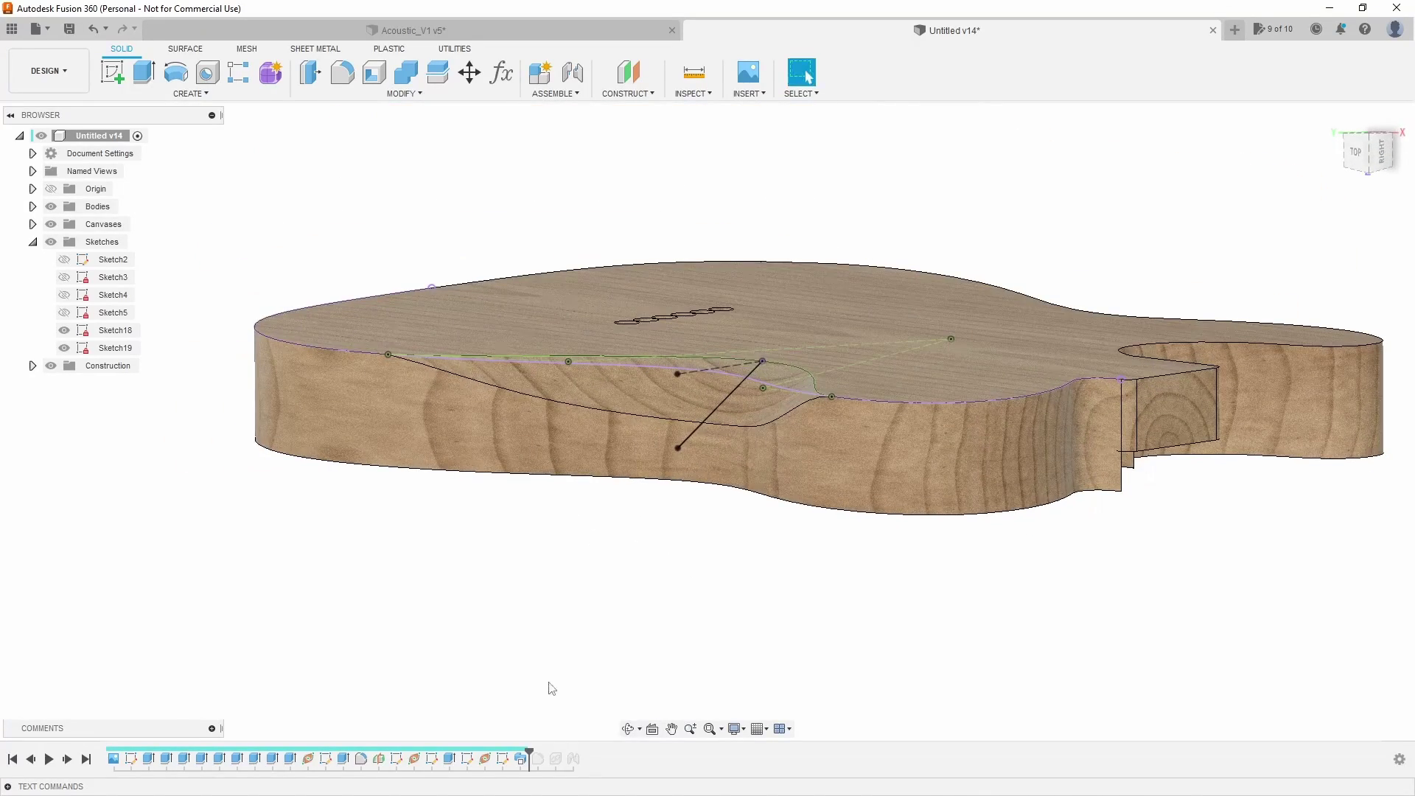
double_click(503, 759)
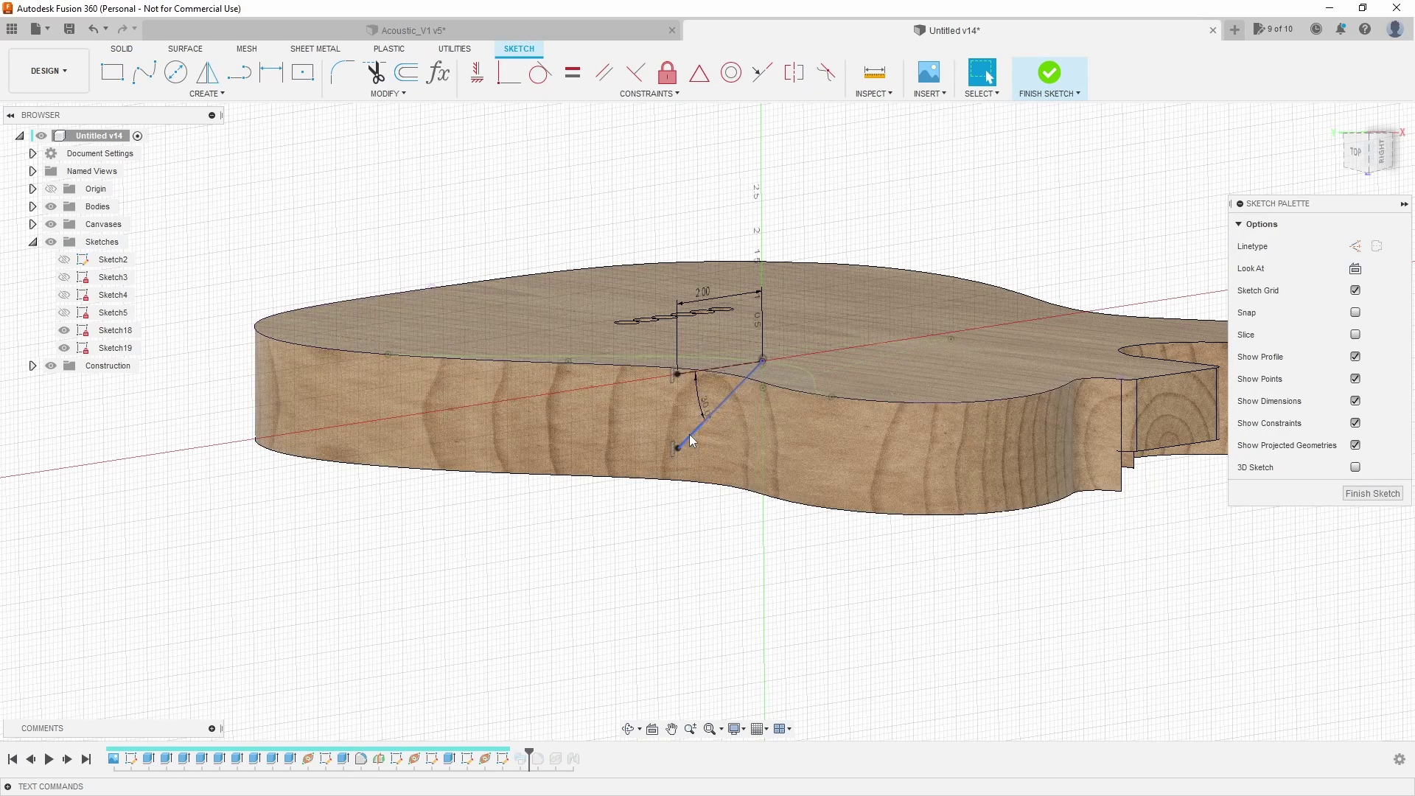
- Delete the angled line with its dimension and draw a three-point arc from the existing point
click(689, 435)
key(Delete)
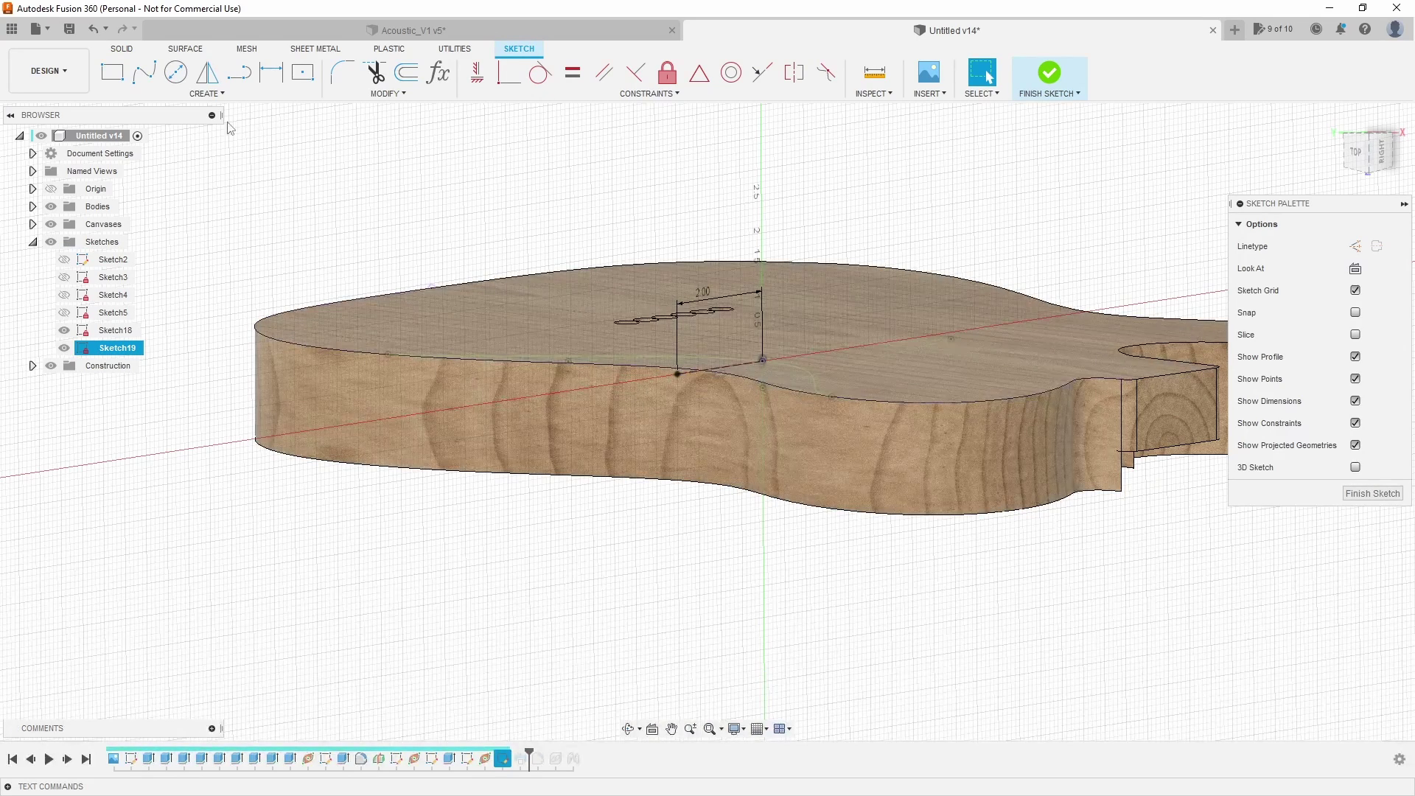
click(206, 94)
mouse_move(185, 160)
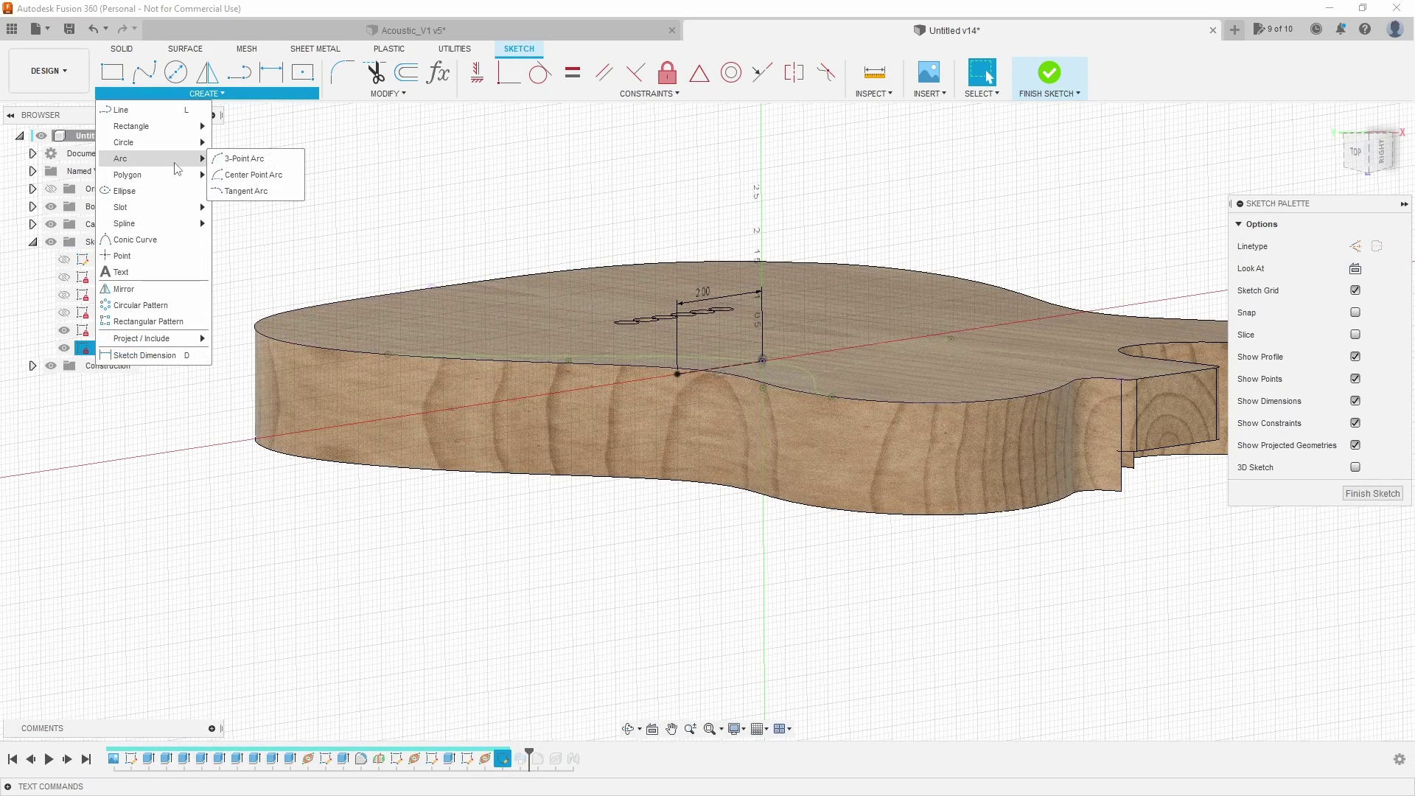
click(236, 157)
click(762, 361)
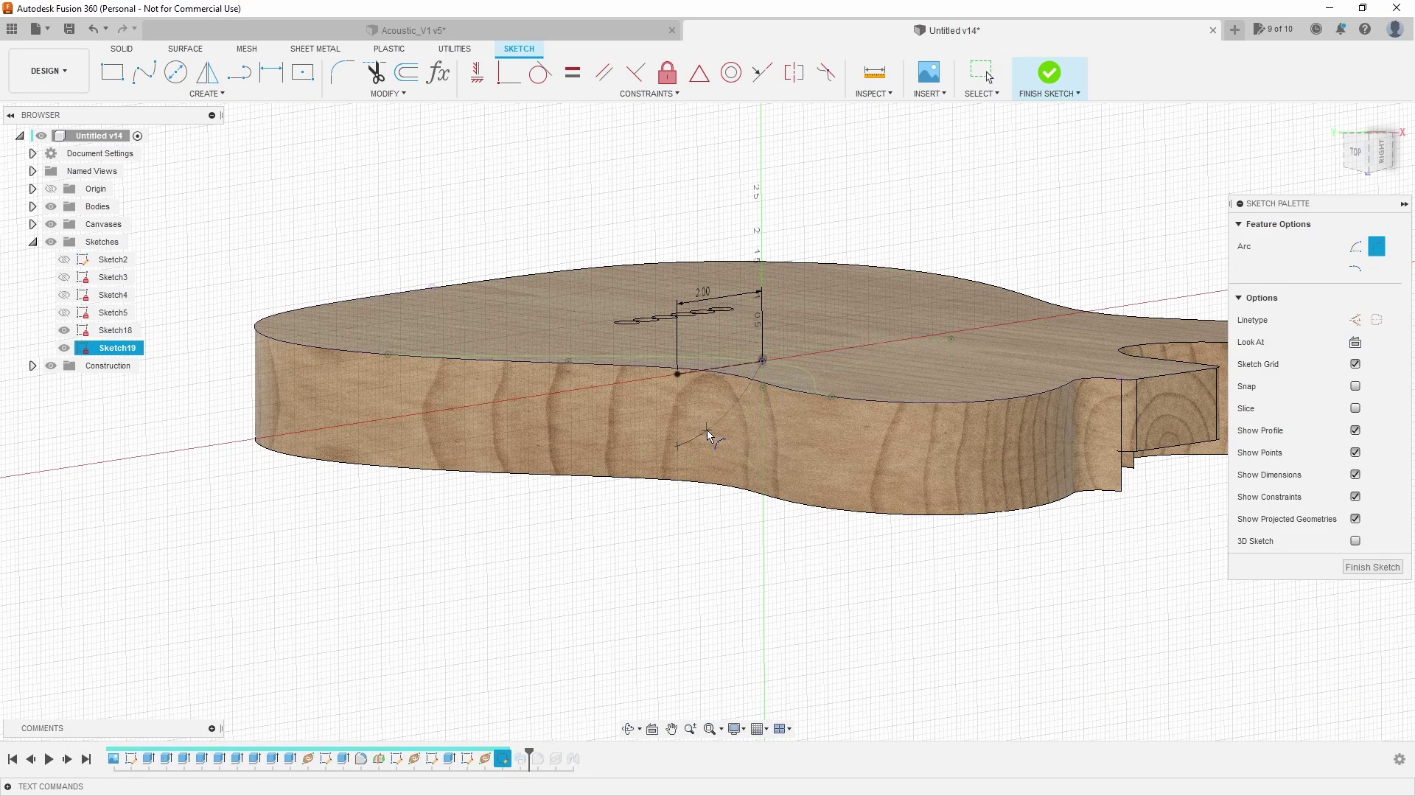
key(Escape)
scroll(741, 382, up, 3)
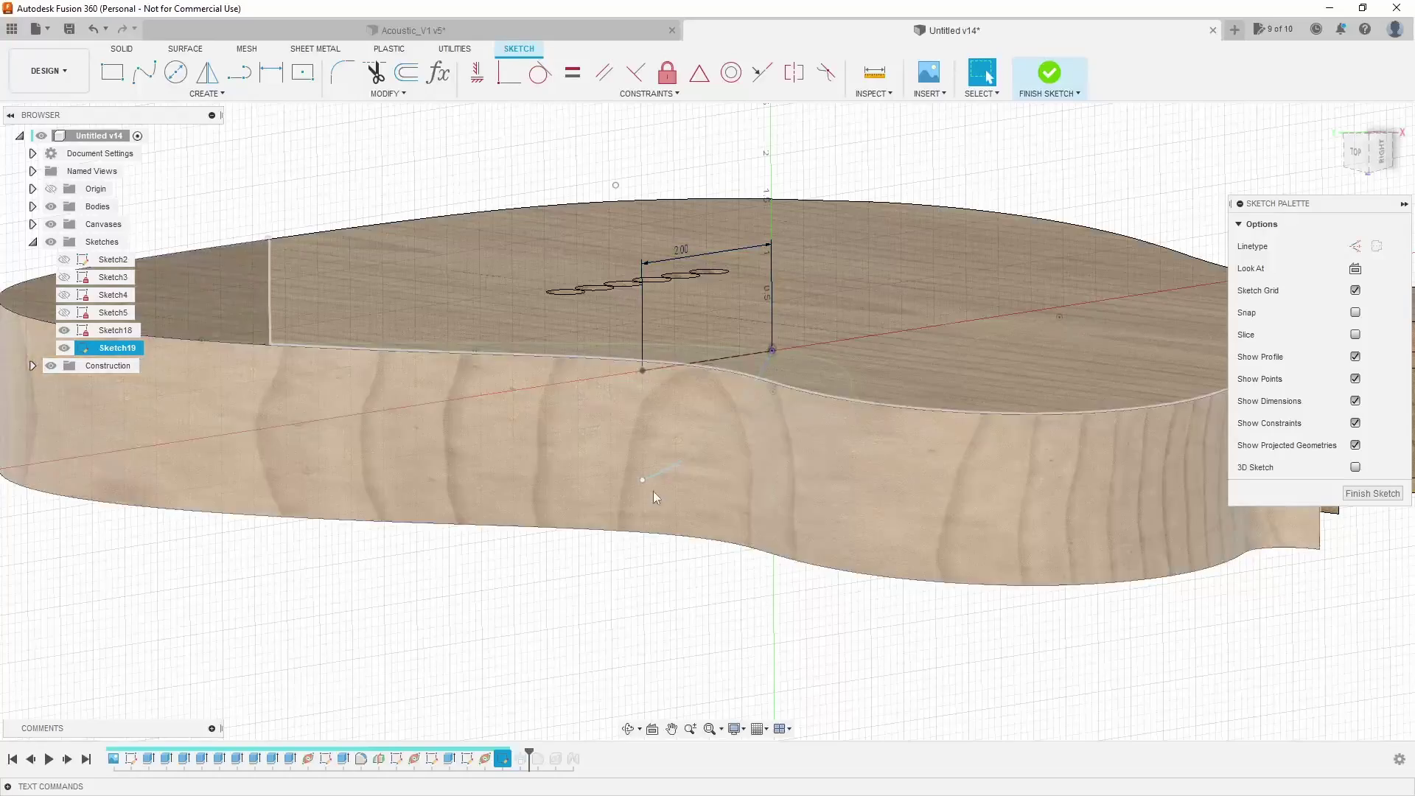
- Align the arc's lower endpoint vertically with the top-edge point and give the arc a 3 in radius
click(642, 479)
shift+click(642, 374)
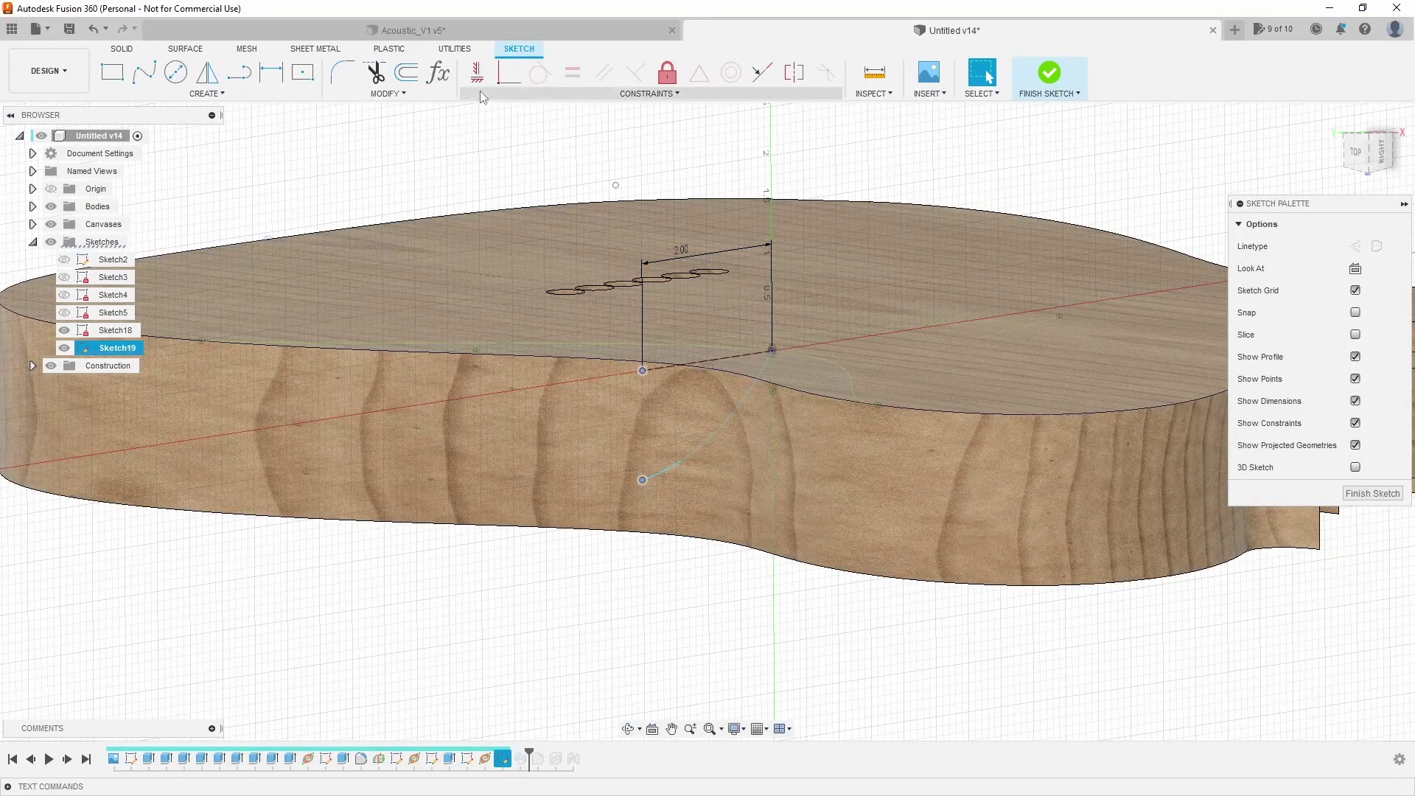
click(477, 77)
key(Escape)
key(d)
click(717, 432)
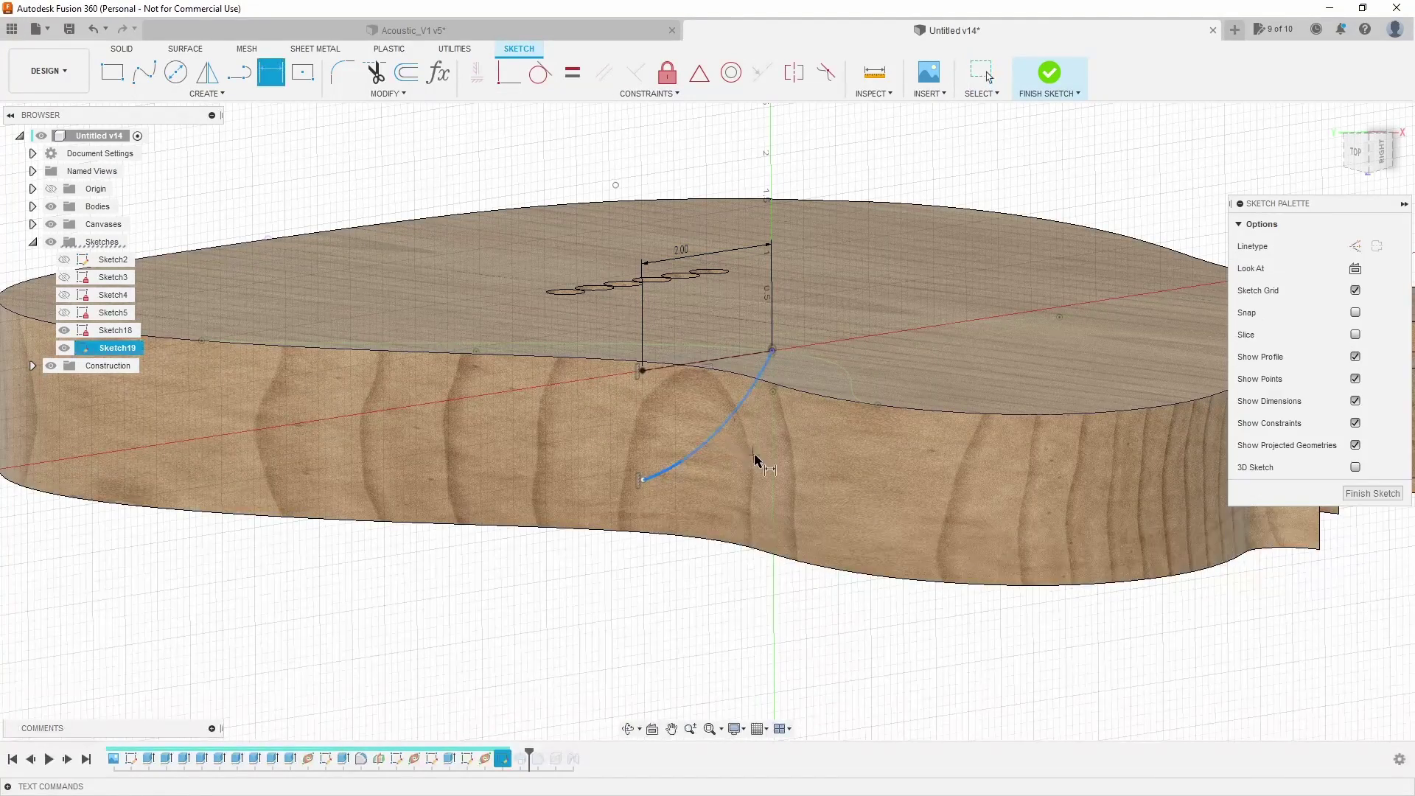
click(761, 457)
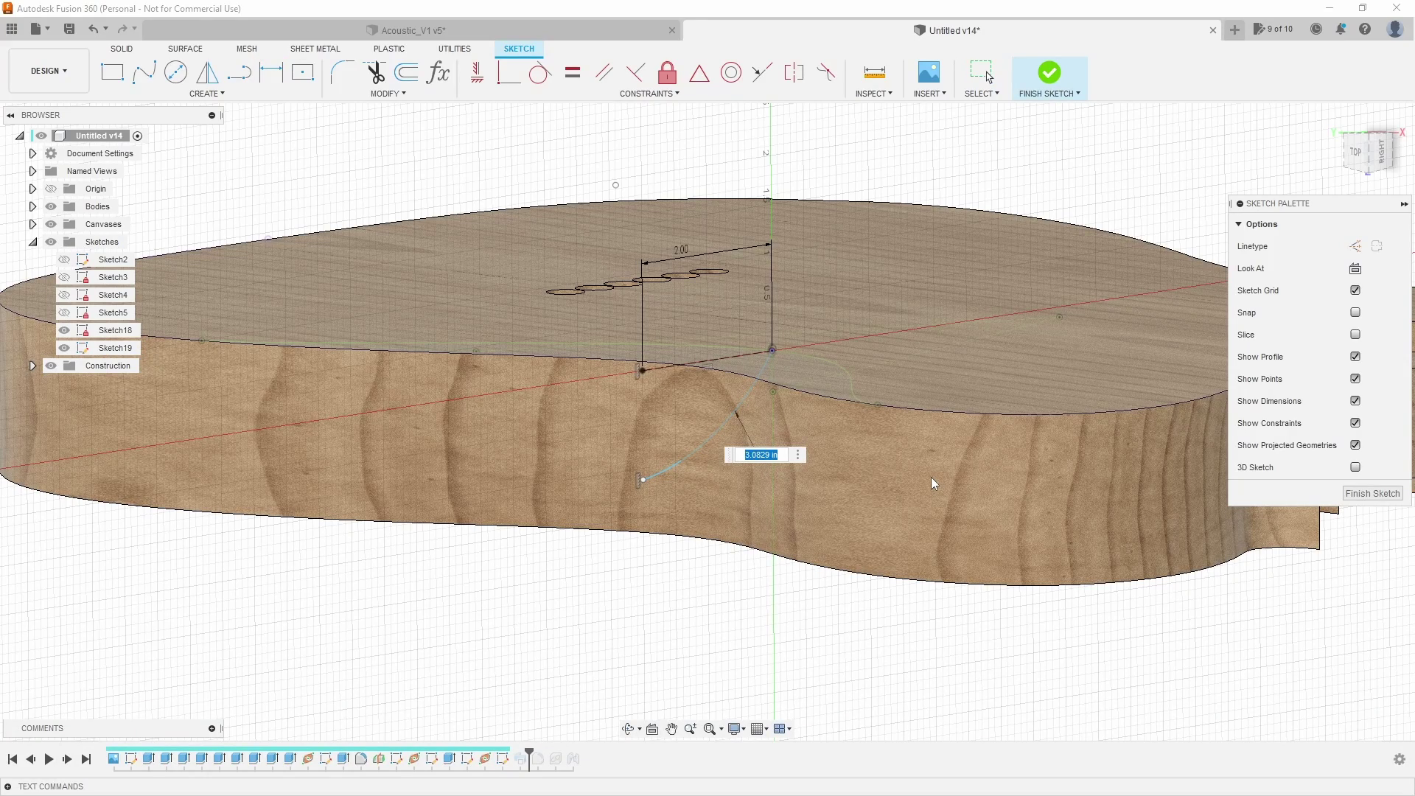
text(3)
key(Return)
shift+middle_drag(930, 475, 672, 475)
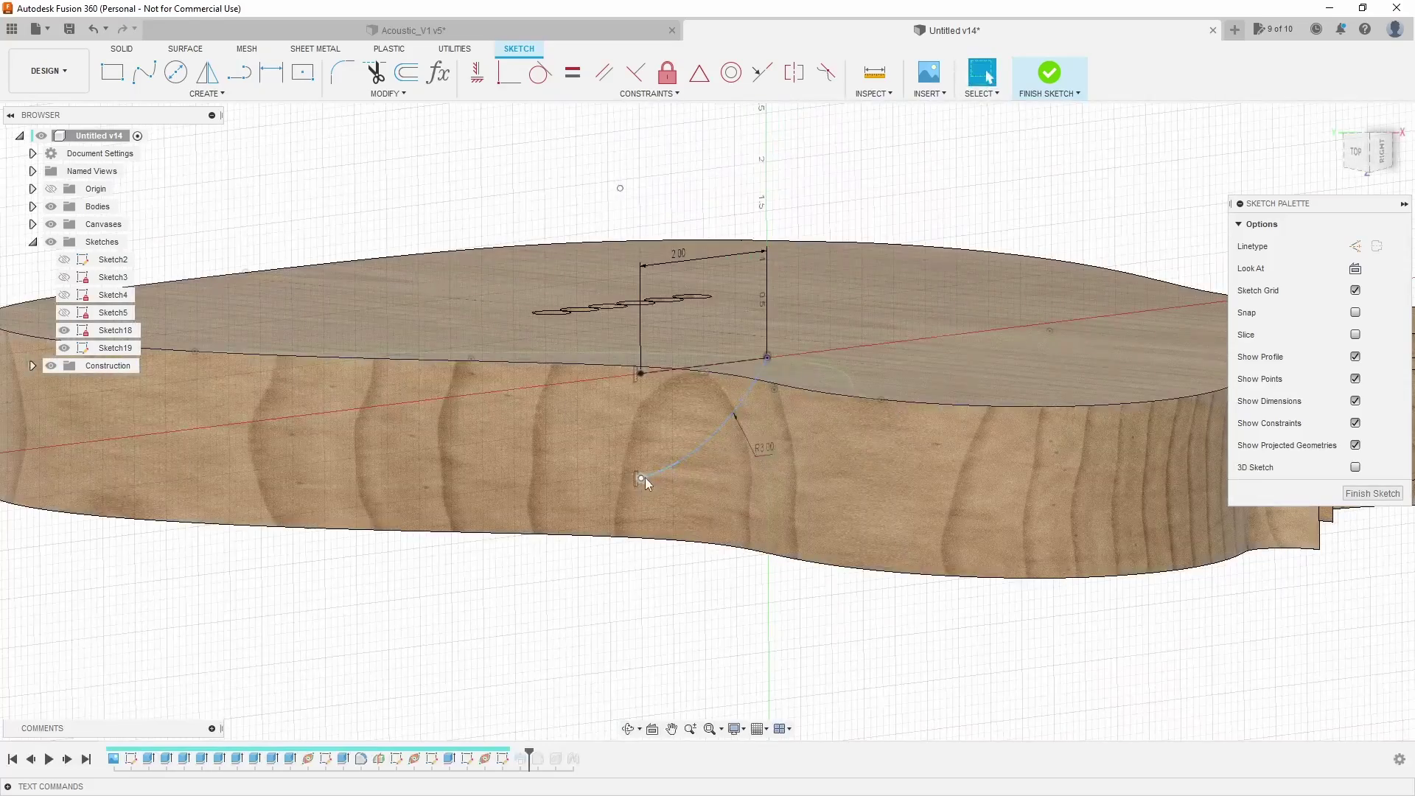
- Move the arc's lower endpoint up and dimension its vertical distance at 1.5 in
drag(644, 477, 651, 442)
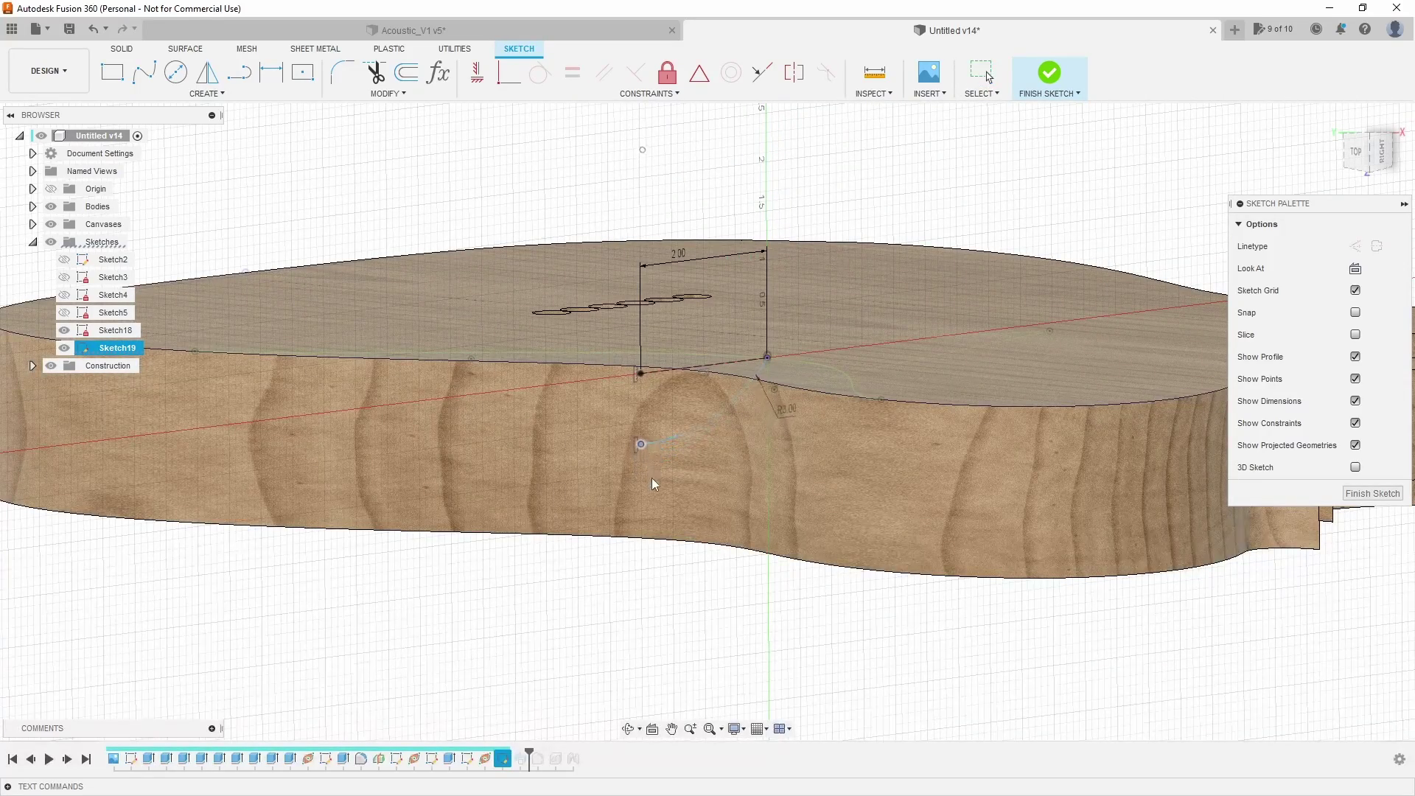
shift+middle_drag(671, 431, 626, 402)
key(d)
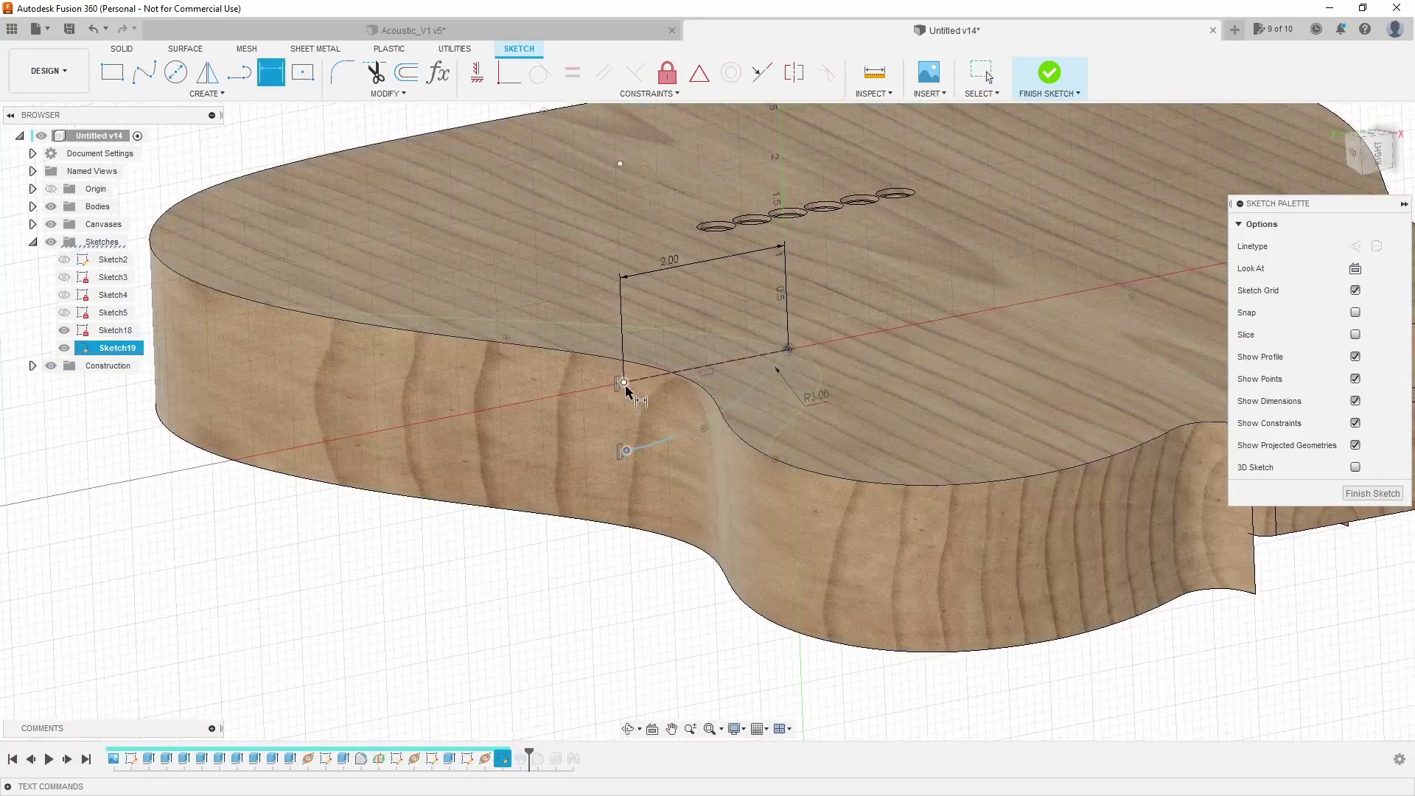
click(626, 450)
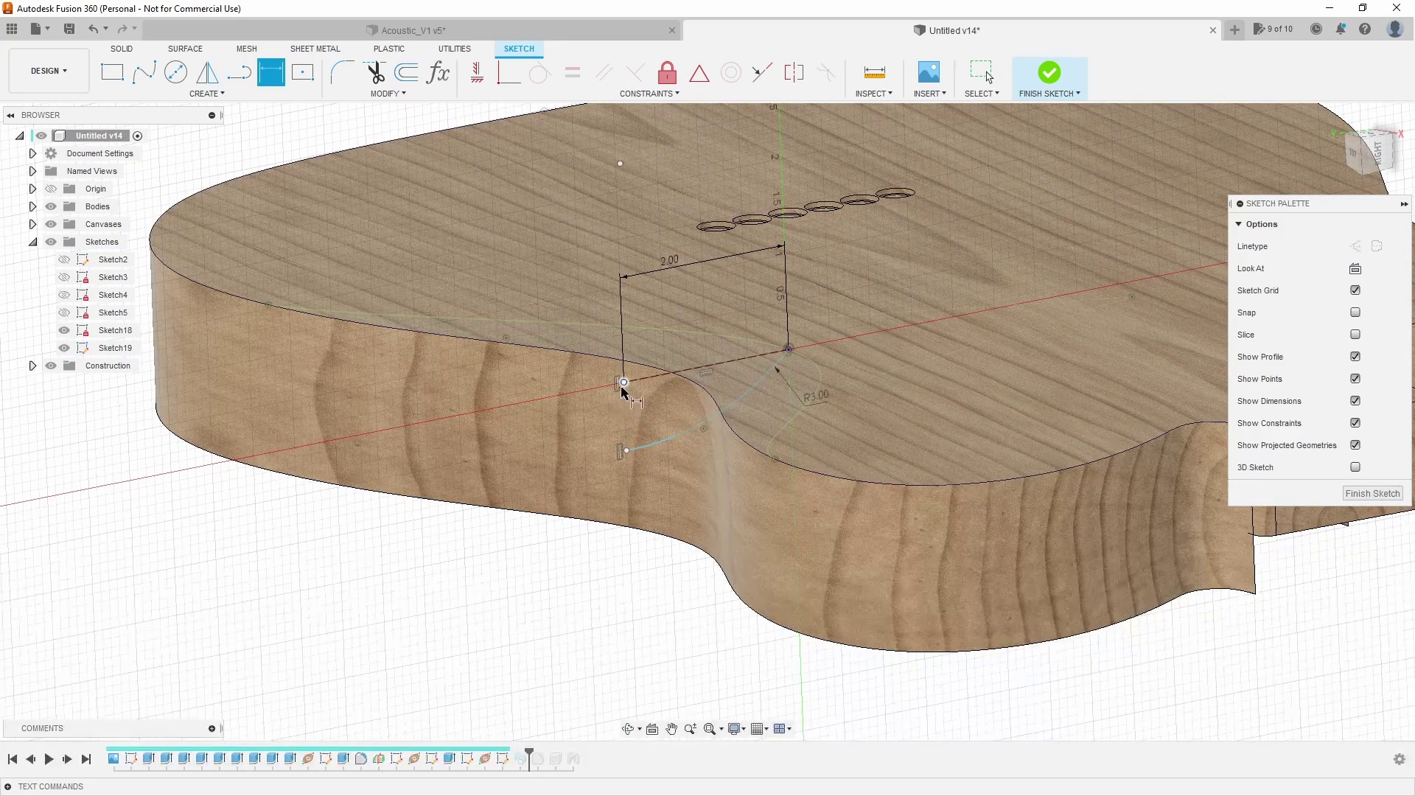
click(622, 450)
click(566, 433)
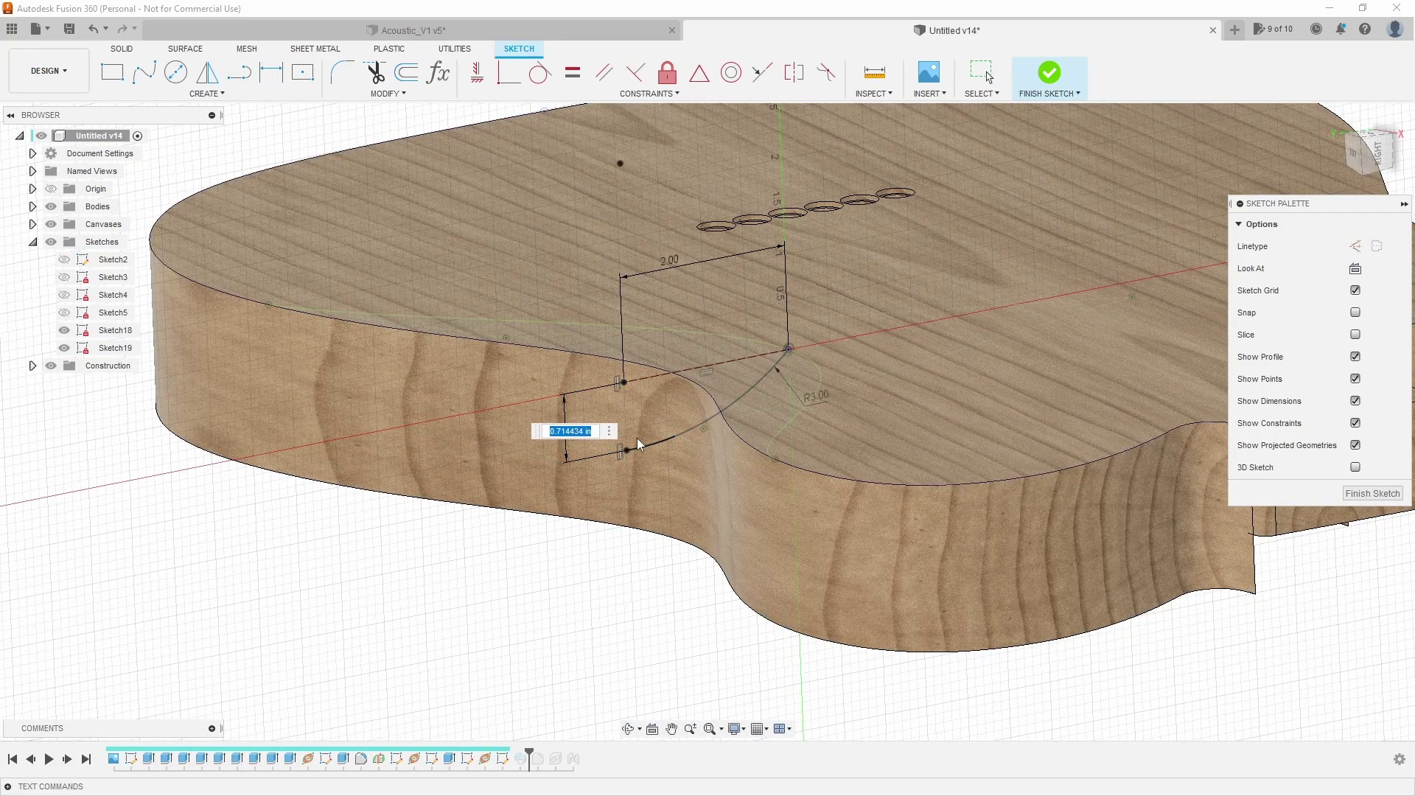
text(1.5)
key(Return)
- Change the distance dimension to 1.00 in, finish the sketch, and reopen Sweep5
mouse_move(635, 436)
shift+middle_down()
mouse_move(624, 424)
mouse_move(621, 449)
shift+middle_up()
click(577, 444)
text(1)
key(Return)
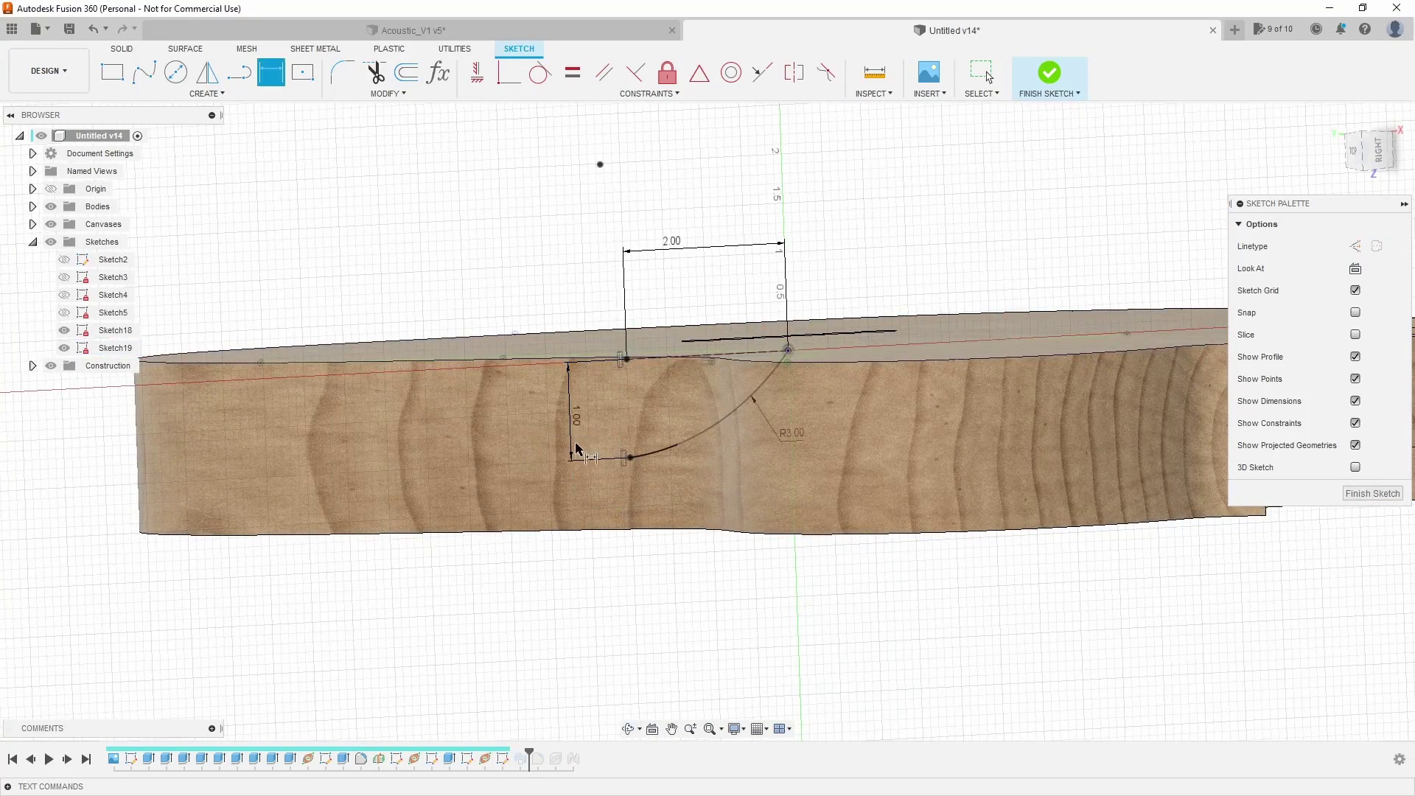
key(Escape)
shift+middle_drag(584, 459, 656, 571)
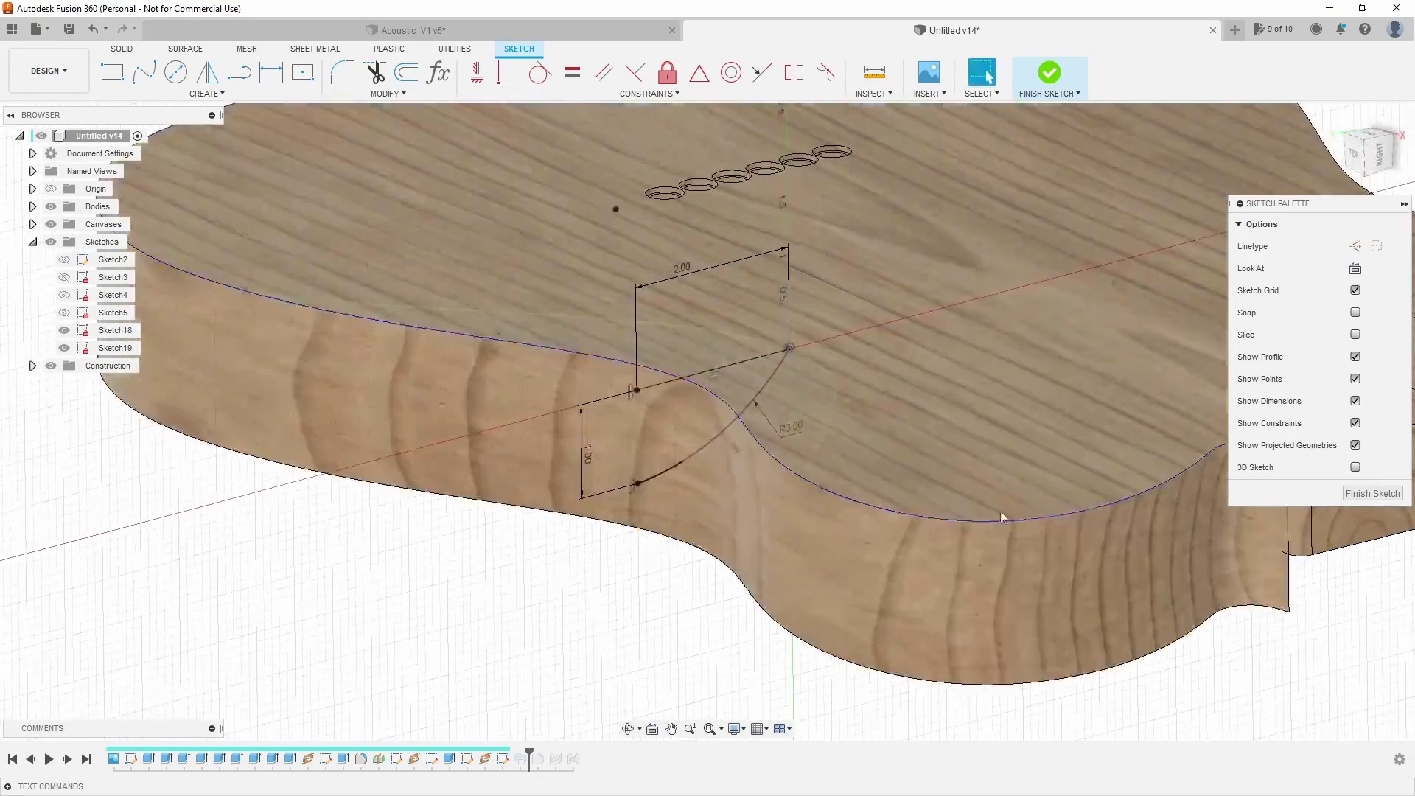
click(1373, 494)
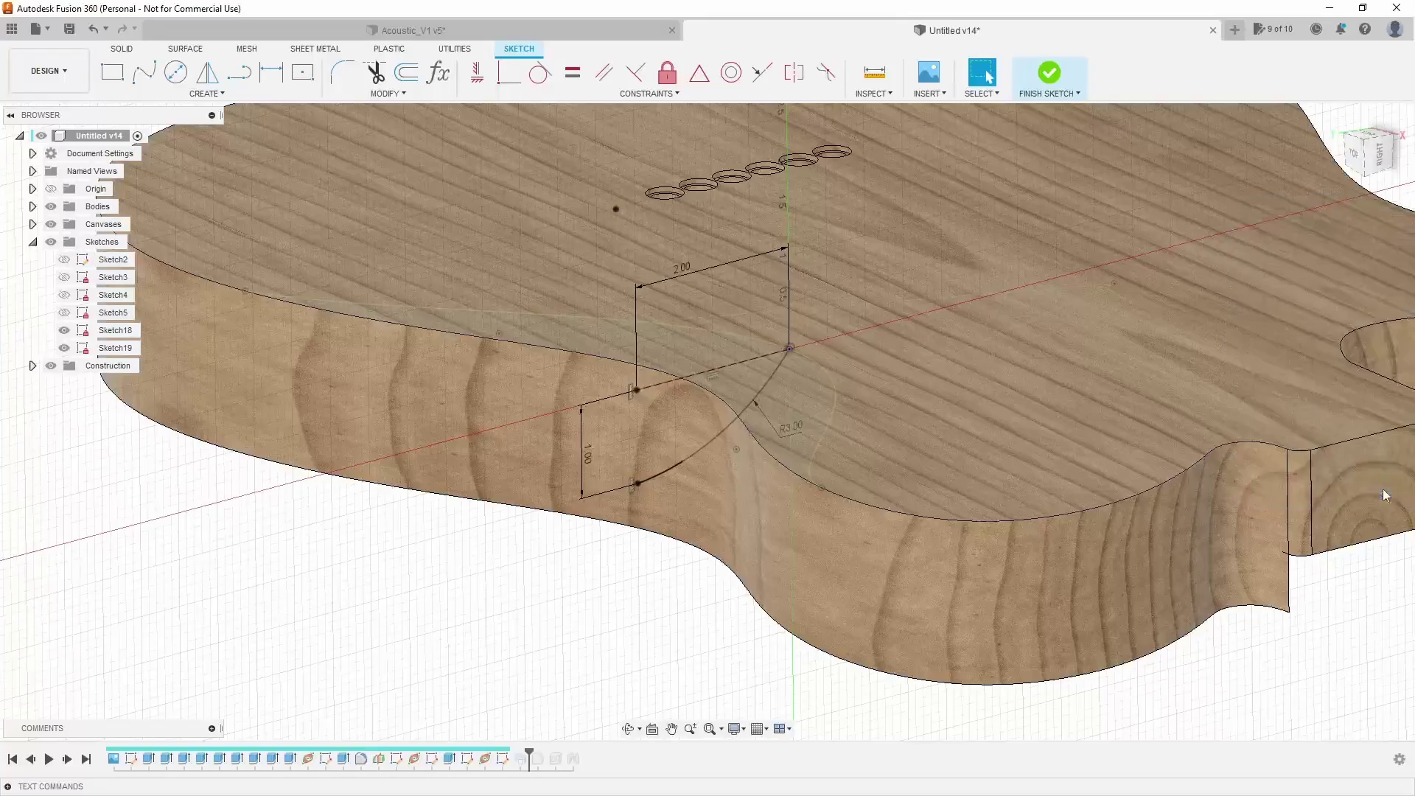
double_click(522, 759)
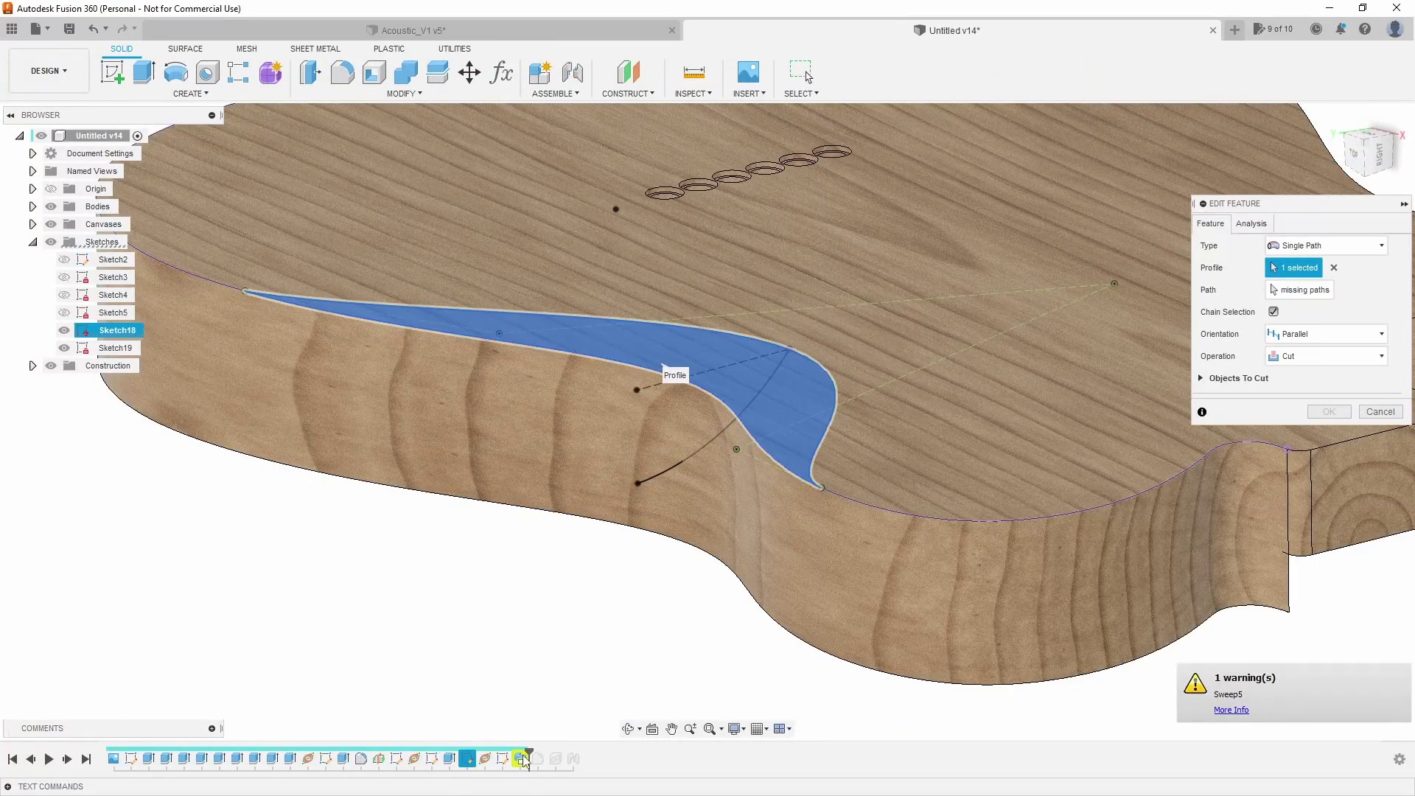
- Reassign Sweep5's path to the new Sketch19 arc and apply the edited cut
click(1320, 290)
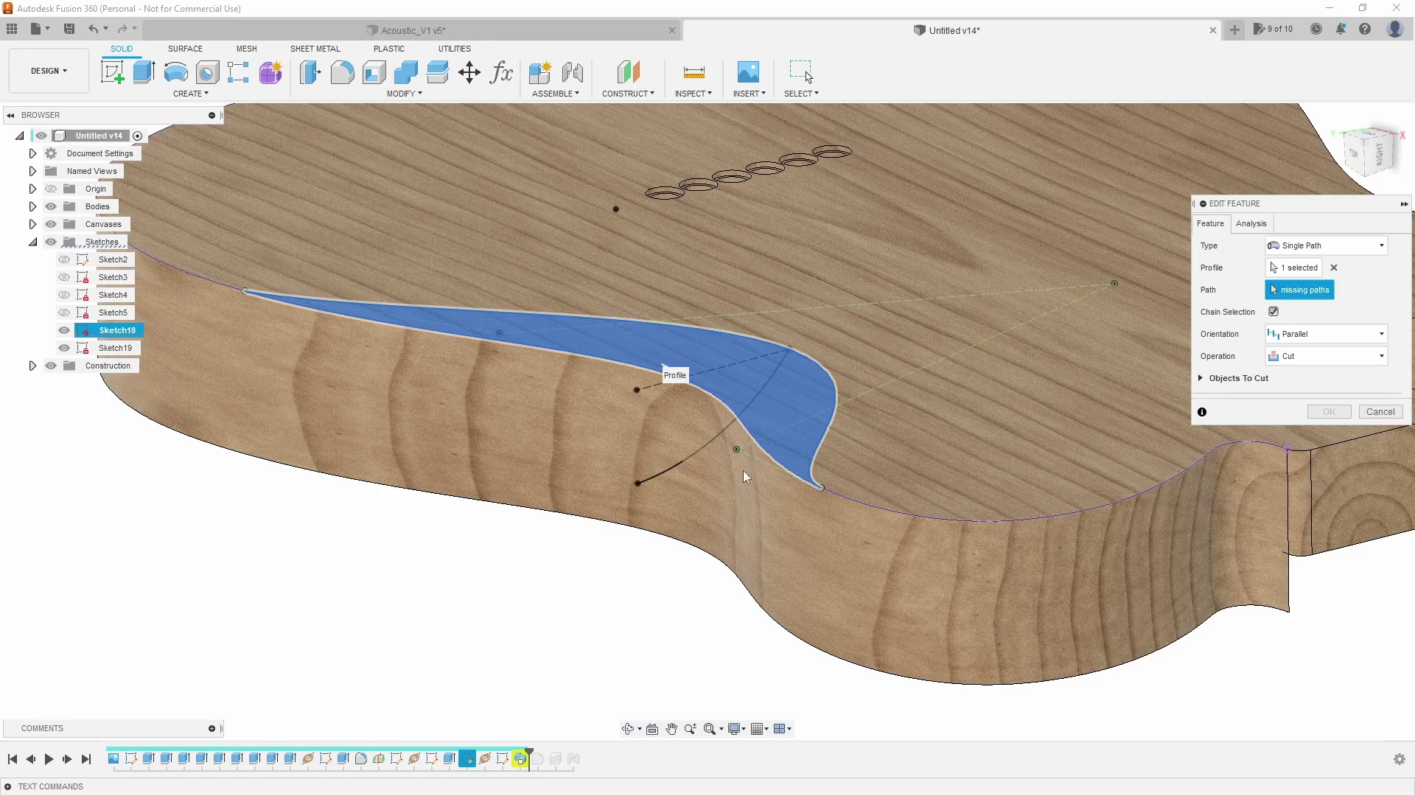
click(681, 470)
shift+middle_drag(900, 523, 733, 530)
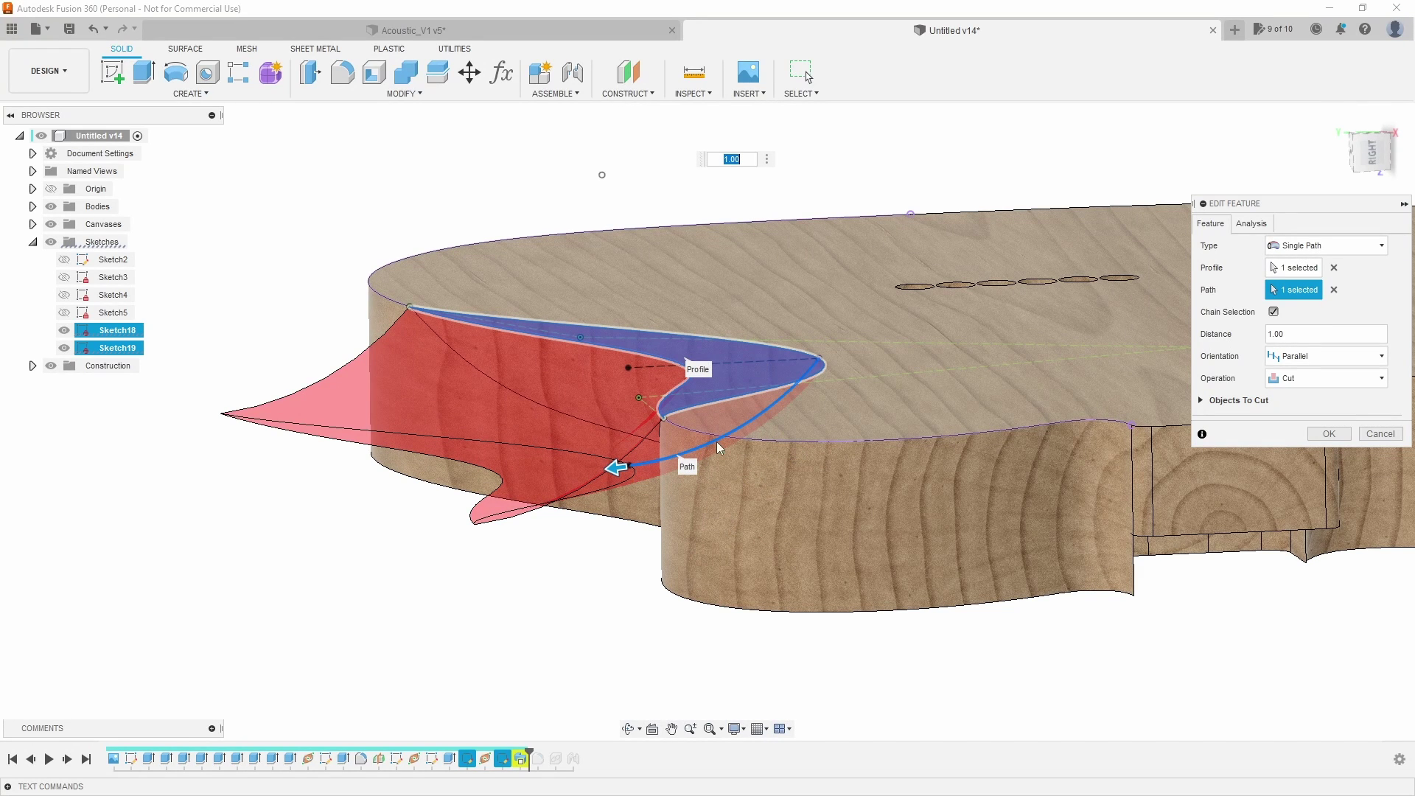
click(1337, 434)
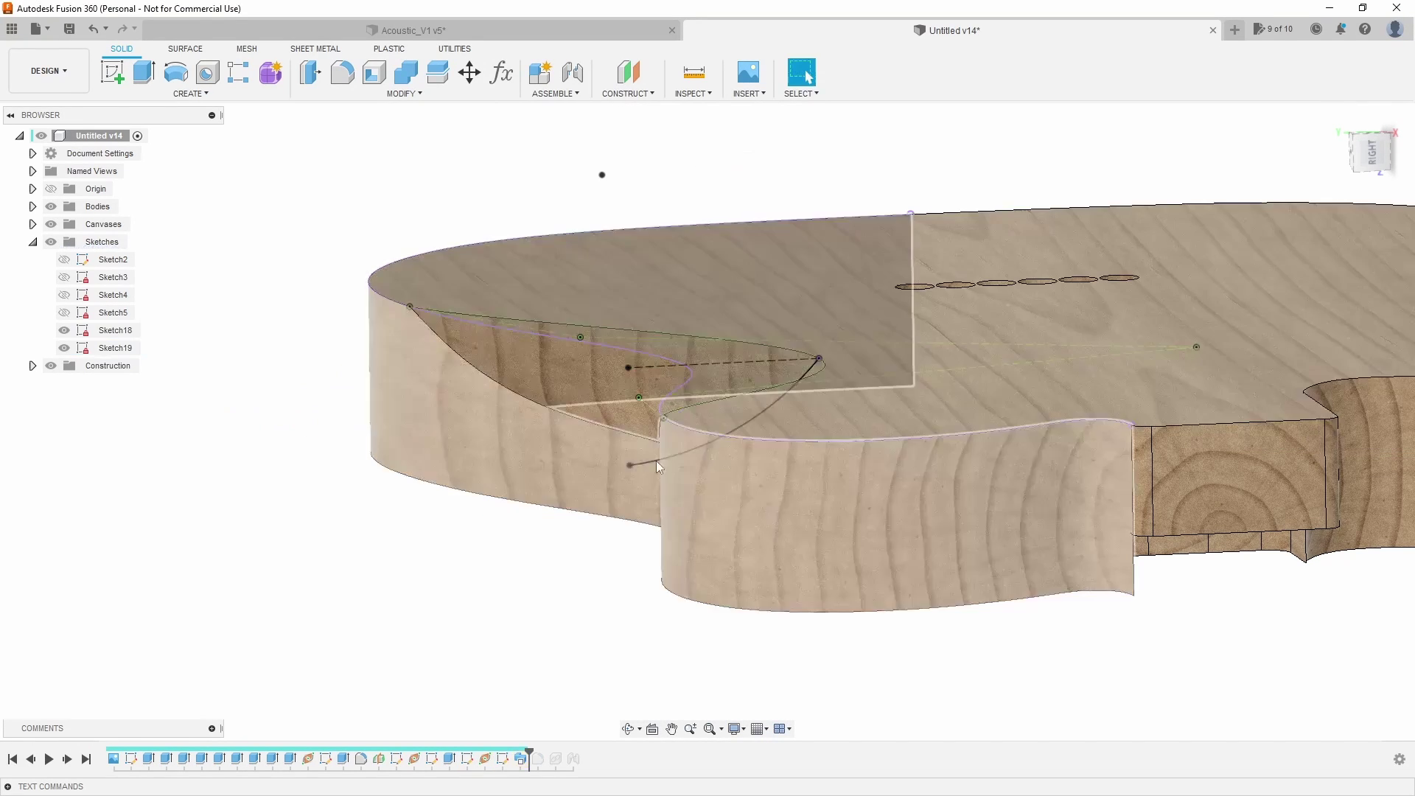
mouse_move(654, 462)
shift+middle_down()
mouse_move(543, 499)
mouse_move(671, 485)
mouse_move(654, 509)
mouse_move(1055, 533)
mouse_move(1068, 590)
mouse_move(1090, 600)
mouse_move(1070, 596)
shift+middle_up()
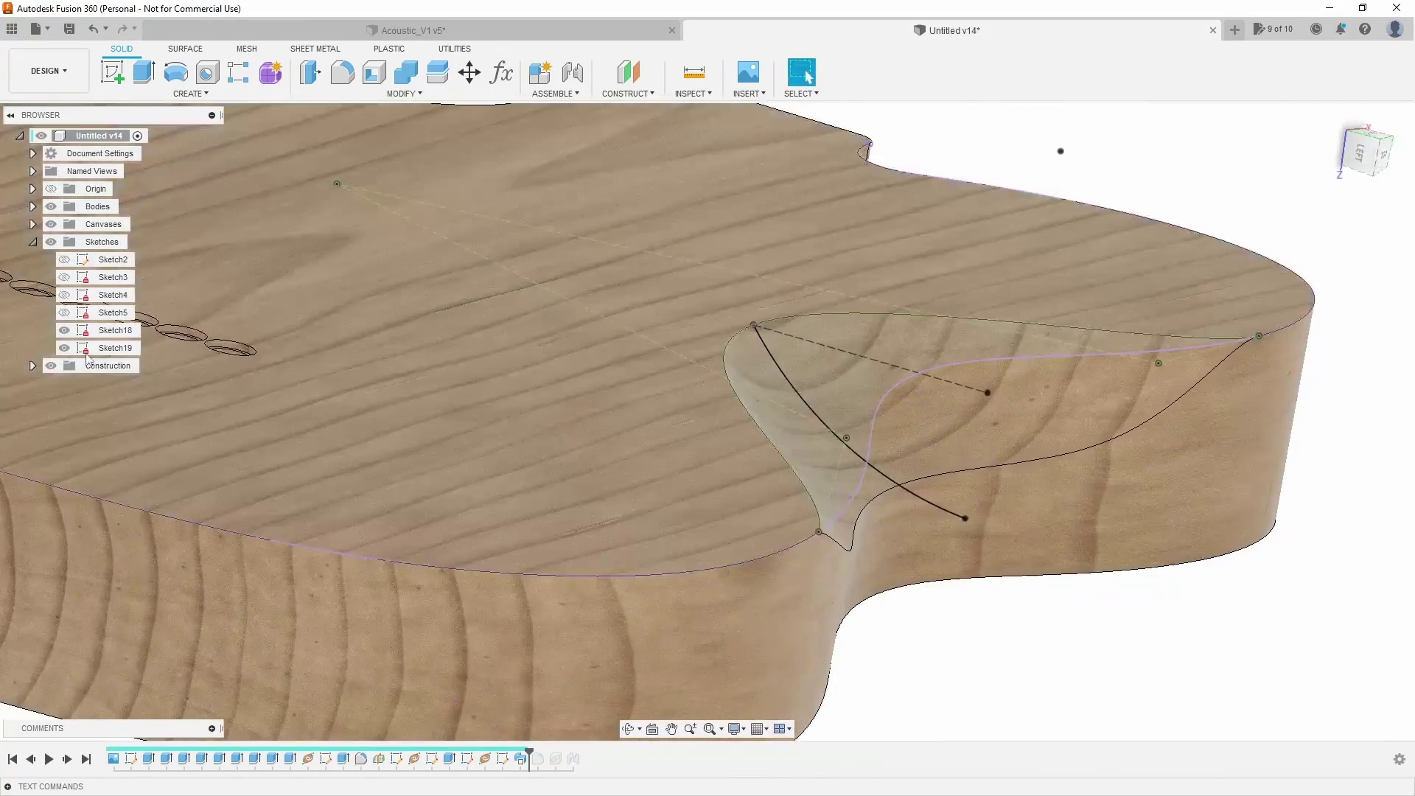
- Hide Sketch18 and Sketch19, then orbit to inspect the curved bevel
click(64, 330)
click(64, 347)
scroll(825, 512, down, 2)
shift+middle_drag(1076, 541, 617, 573)
scroll(556, 546, up, 3)
scroll(610, 565, up, 1)
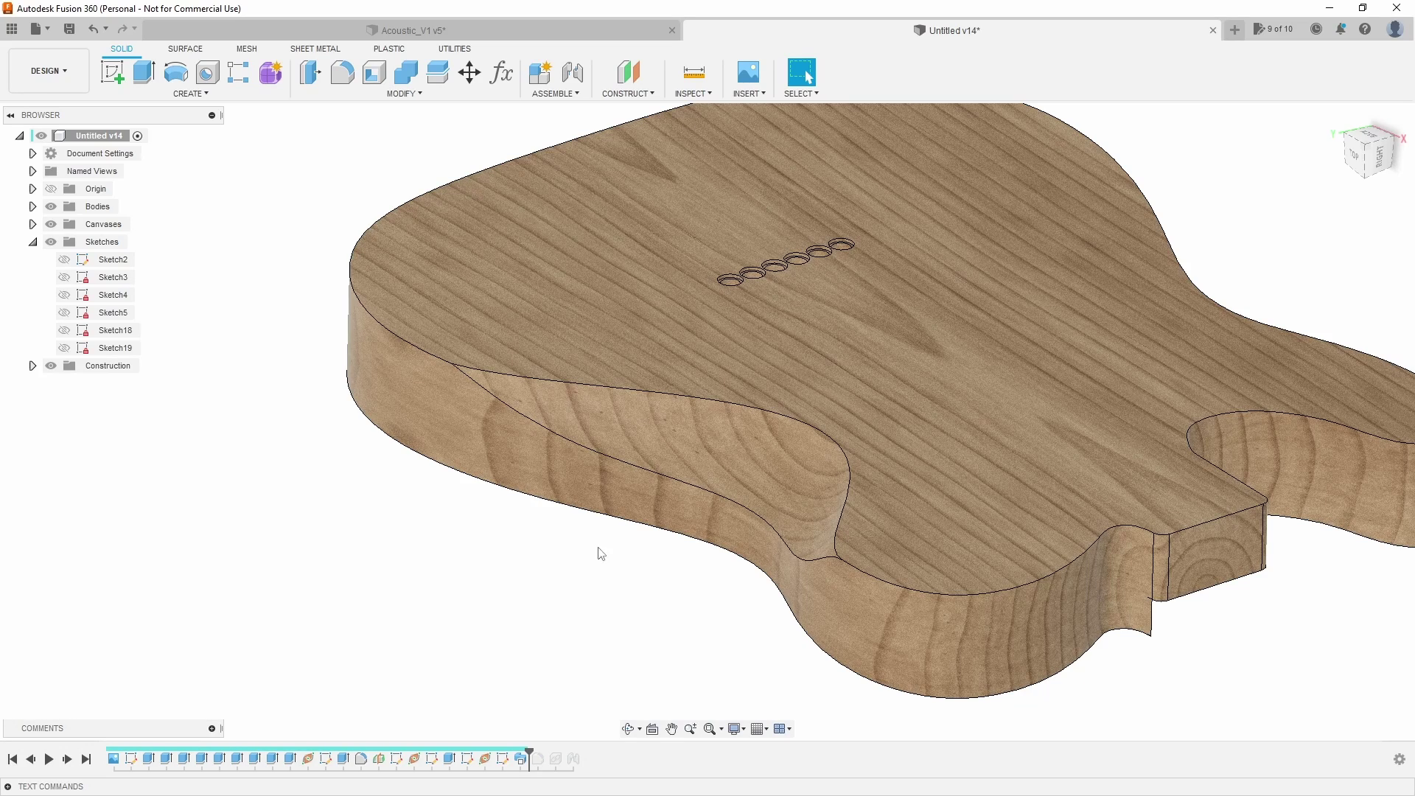
scroll(601, 553, down, 3)
mouse_move(673, 540)
shift+middle_down()
mouse_move(733, 505)
mouse_move(683, 544)
shift+middle_up()
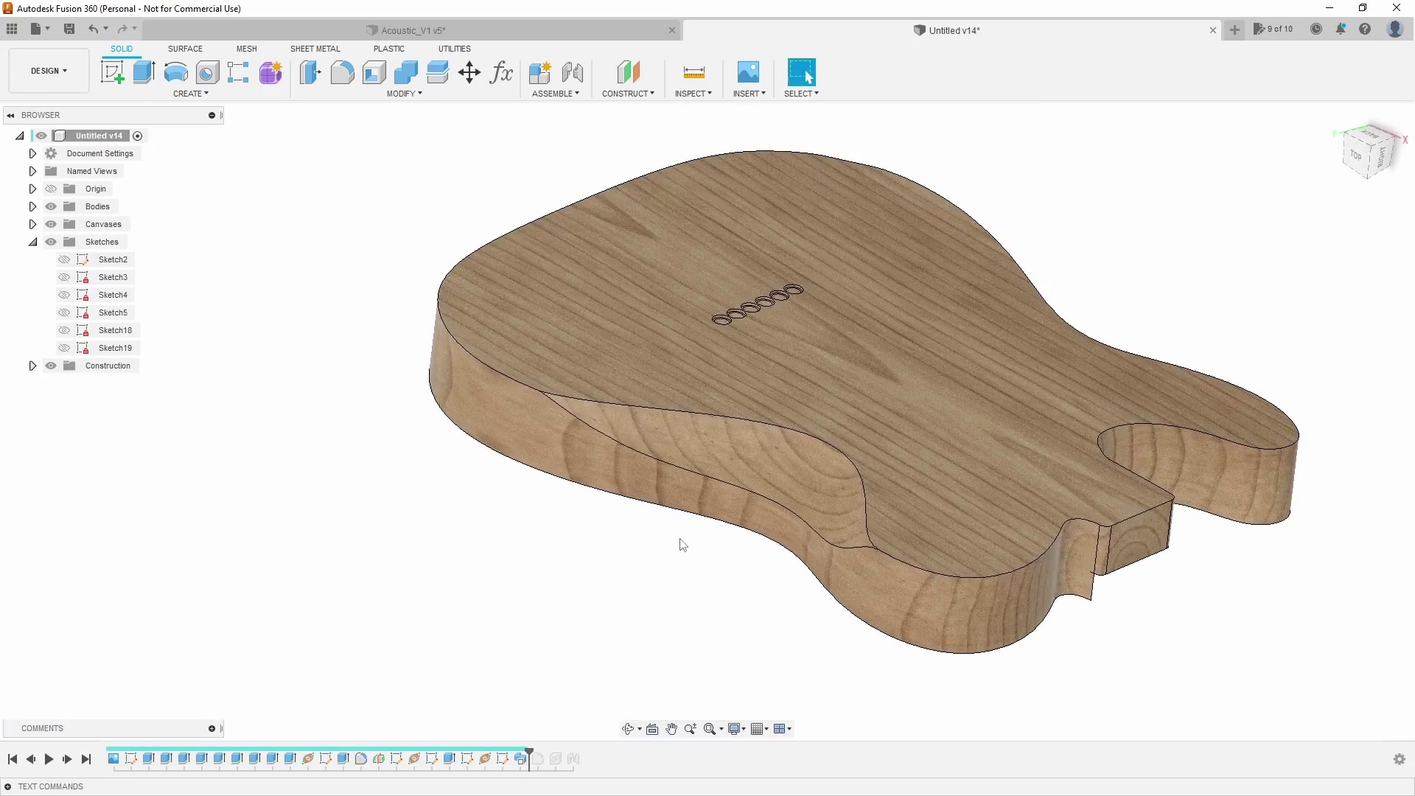
- Undo and redo the contour cut to compare, inspect it edge-on, and begin a new sketch
key(ctrl+z)
key(ctrl+z)
key(ctrl+z)
key(ctrl+z)
key(ctrl+z)
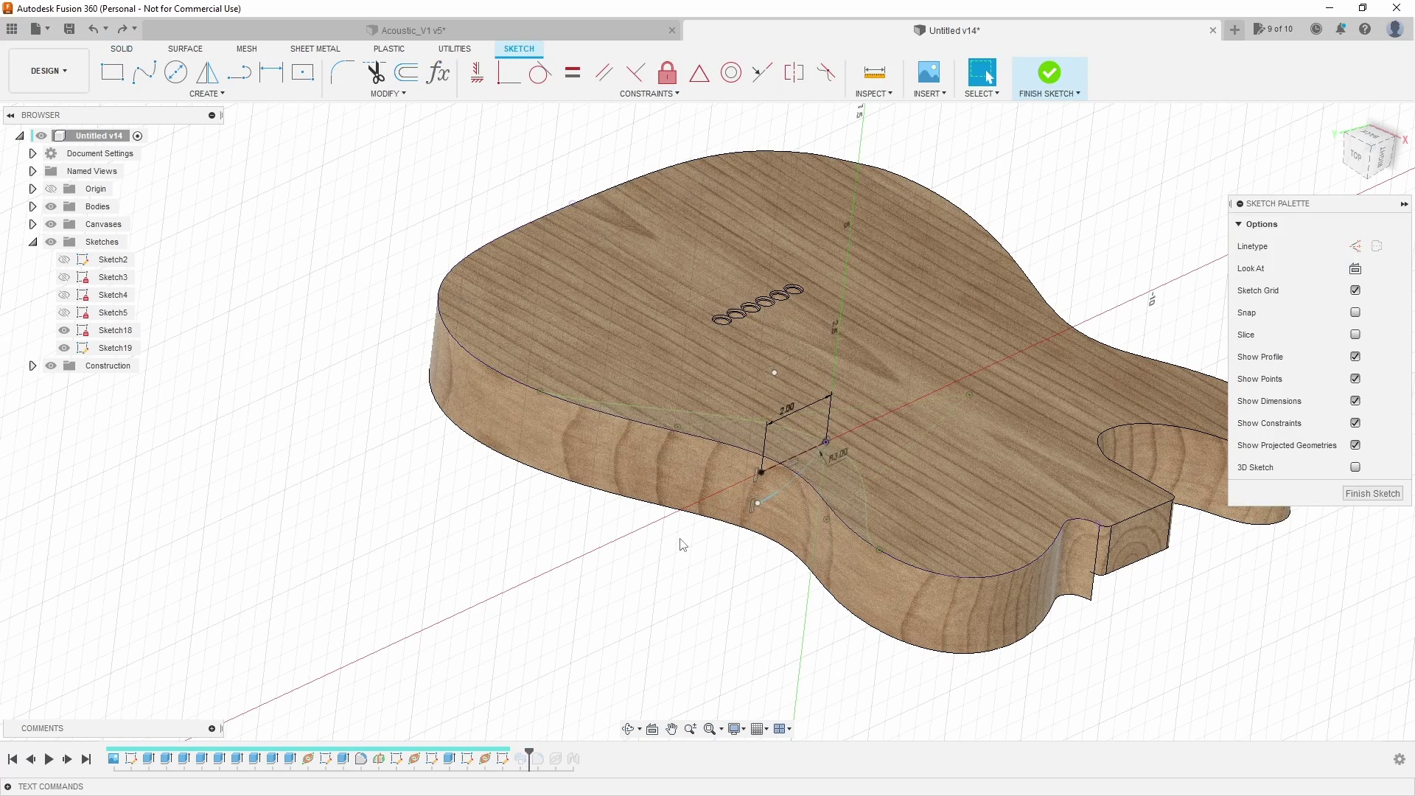
key(ctrl+z)
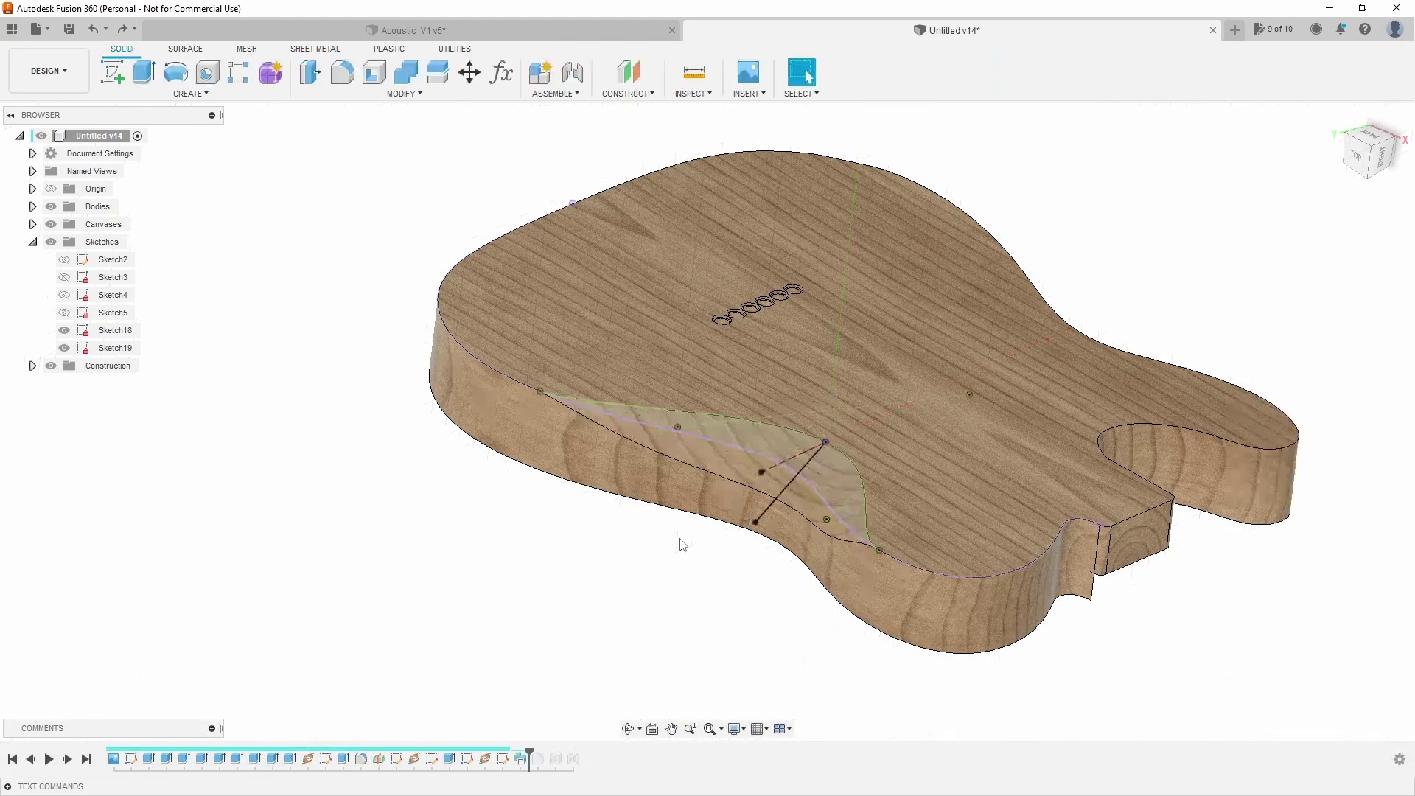
shift+middle_drag(685, 558, 739, 471)
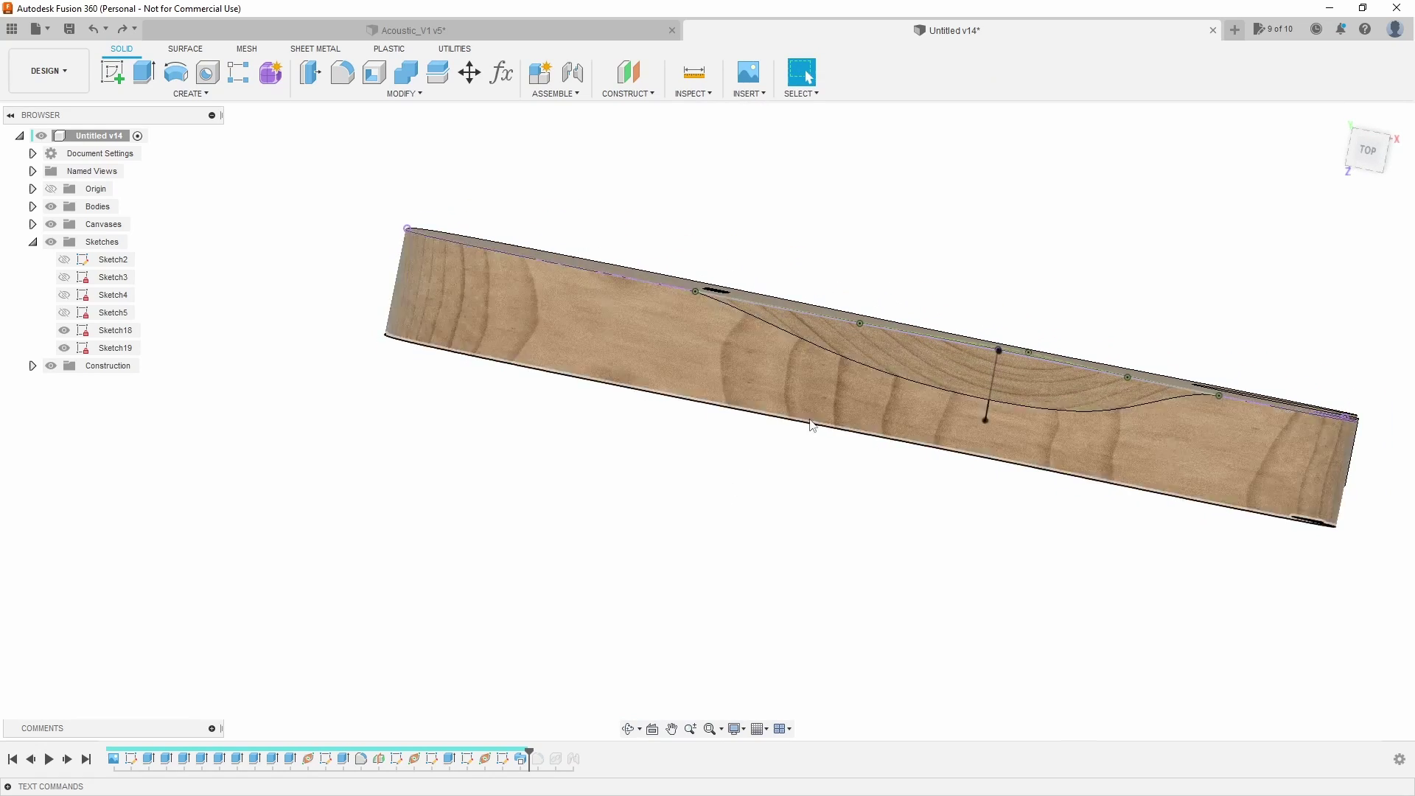
shift+middle_drag(590, 359, 731, 363)
scroll(733, 362, down, 4)
scroll(772, 258, up, 2)
shift+middle_drag(840, 184, 505, 445)
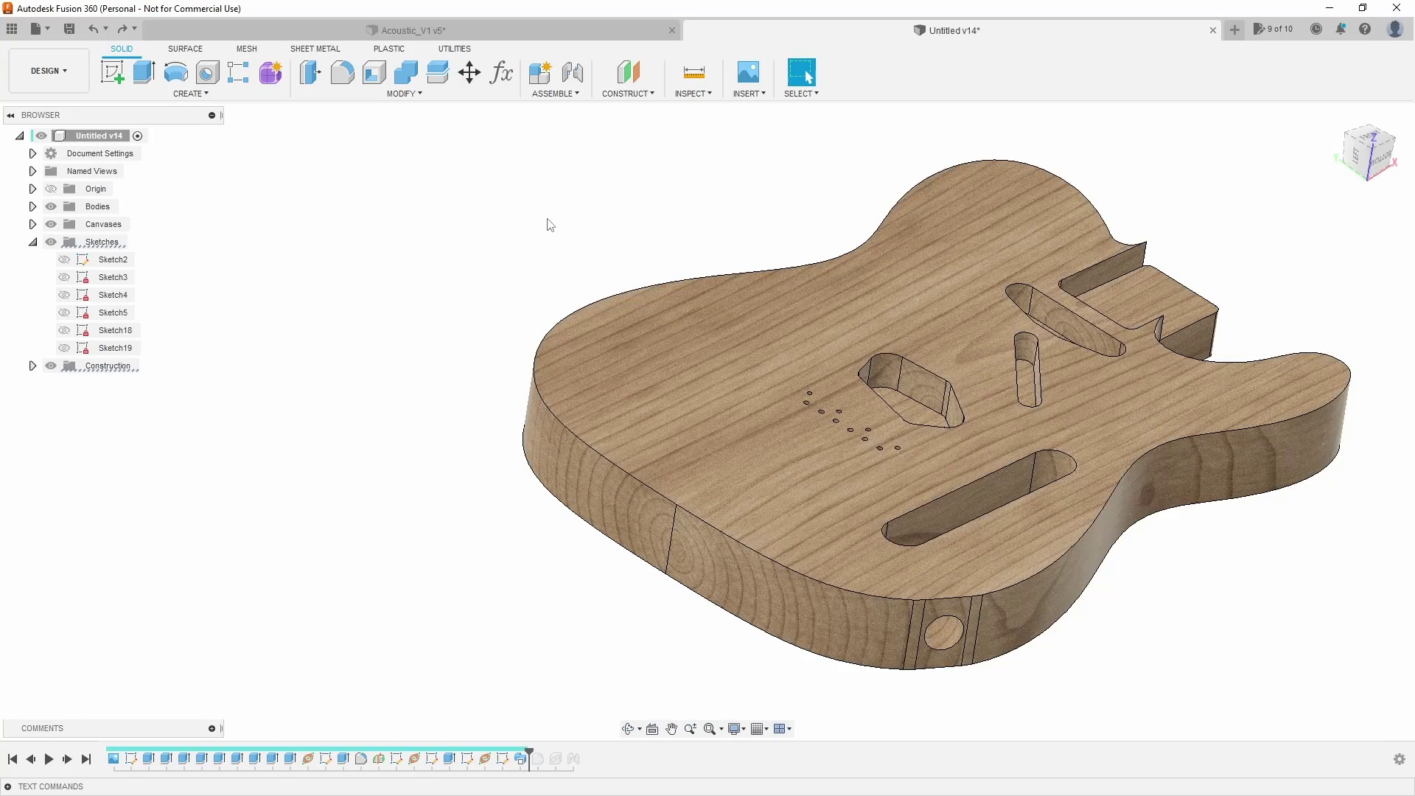
shift+middle_drag(546, 221, 480, 234)
click(112, 72)
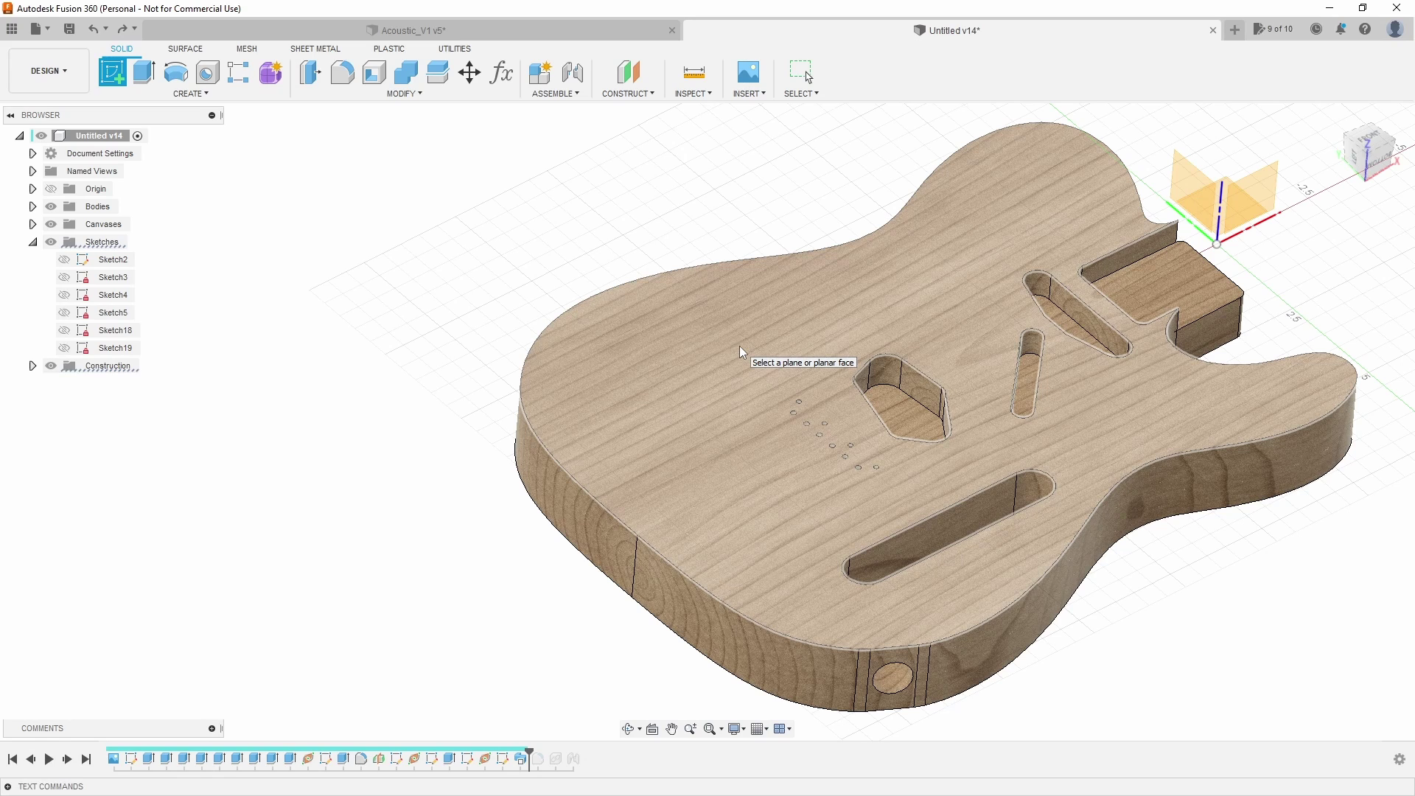
- Create Sketch22 on the body's top face and project the outer top edge into it
click(740, 347)
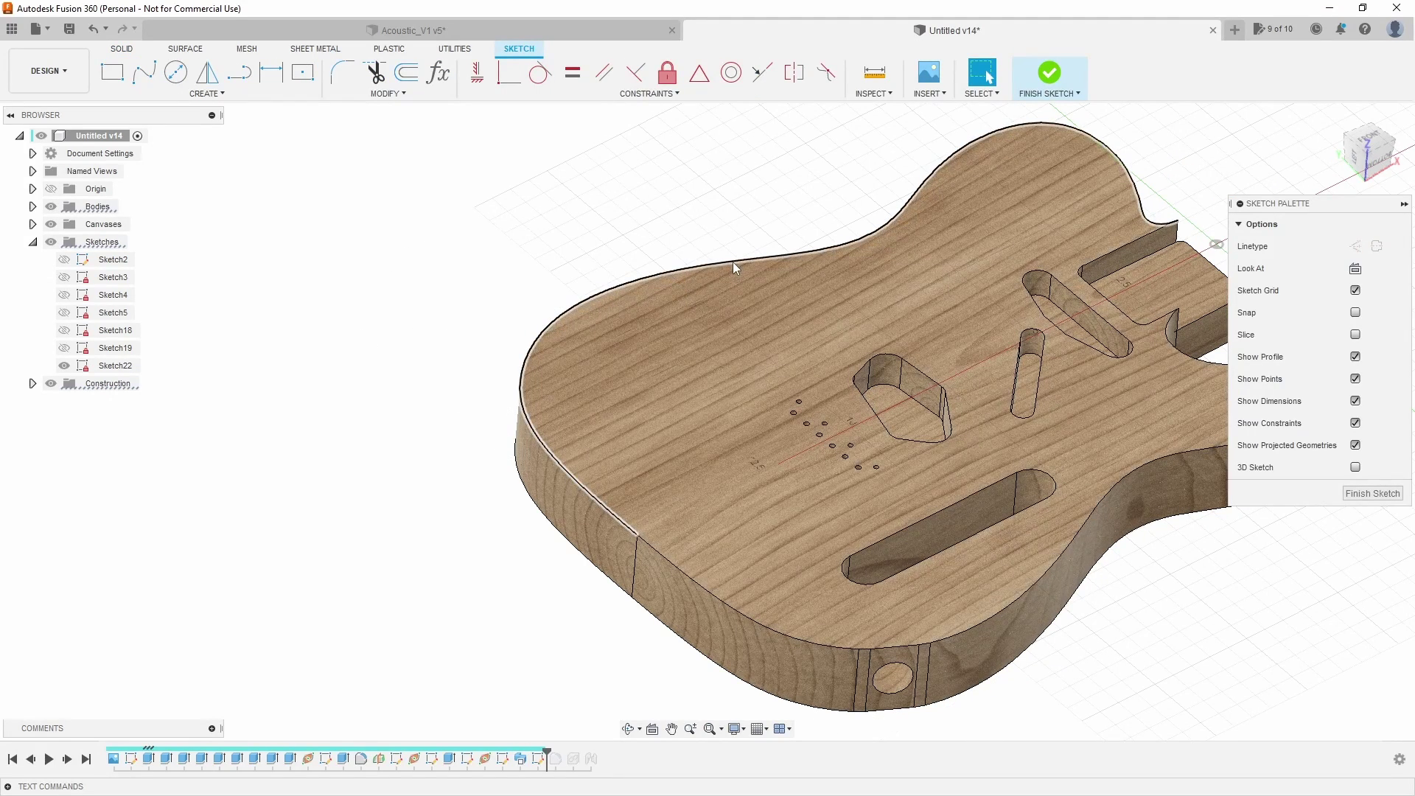
key(p)
click(732, 262)
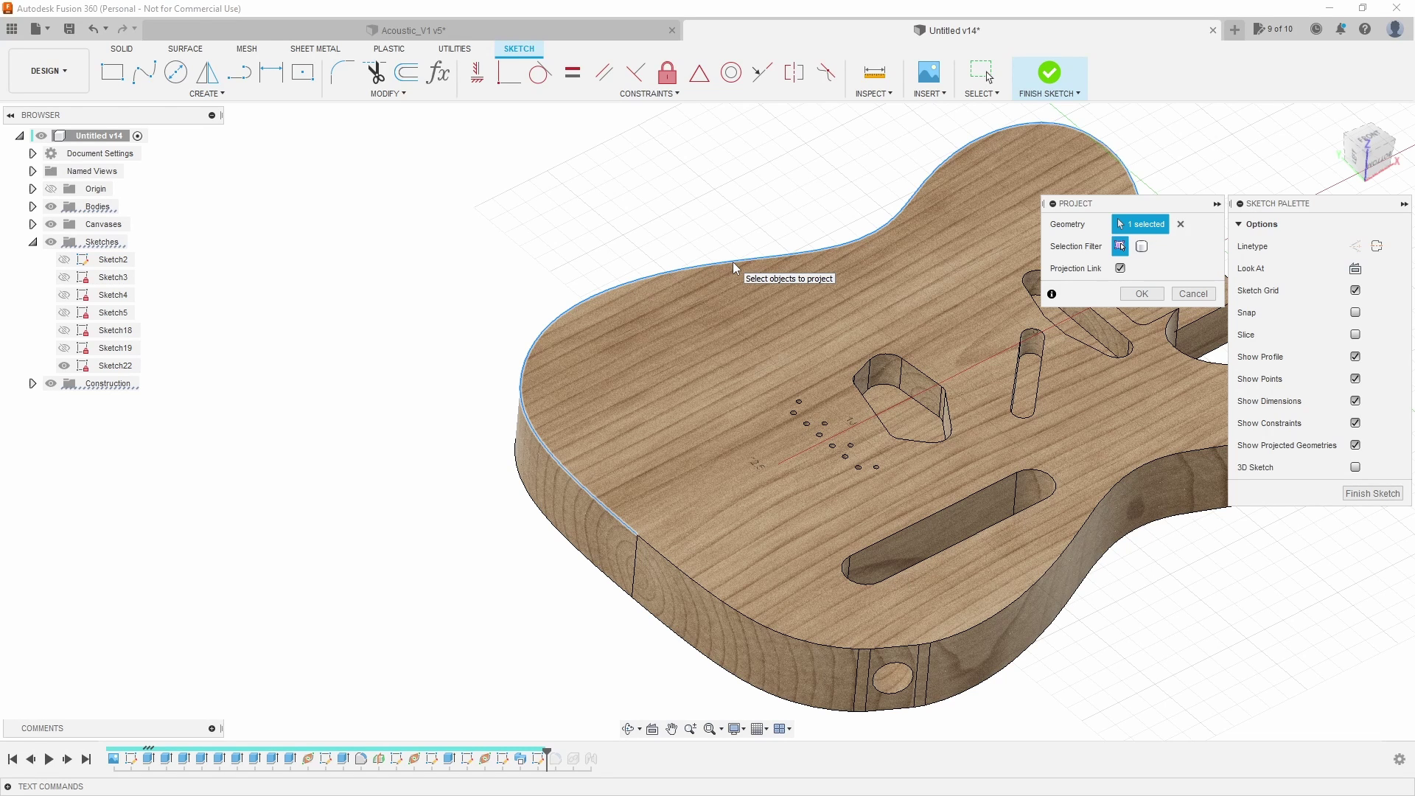
key(Return)
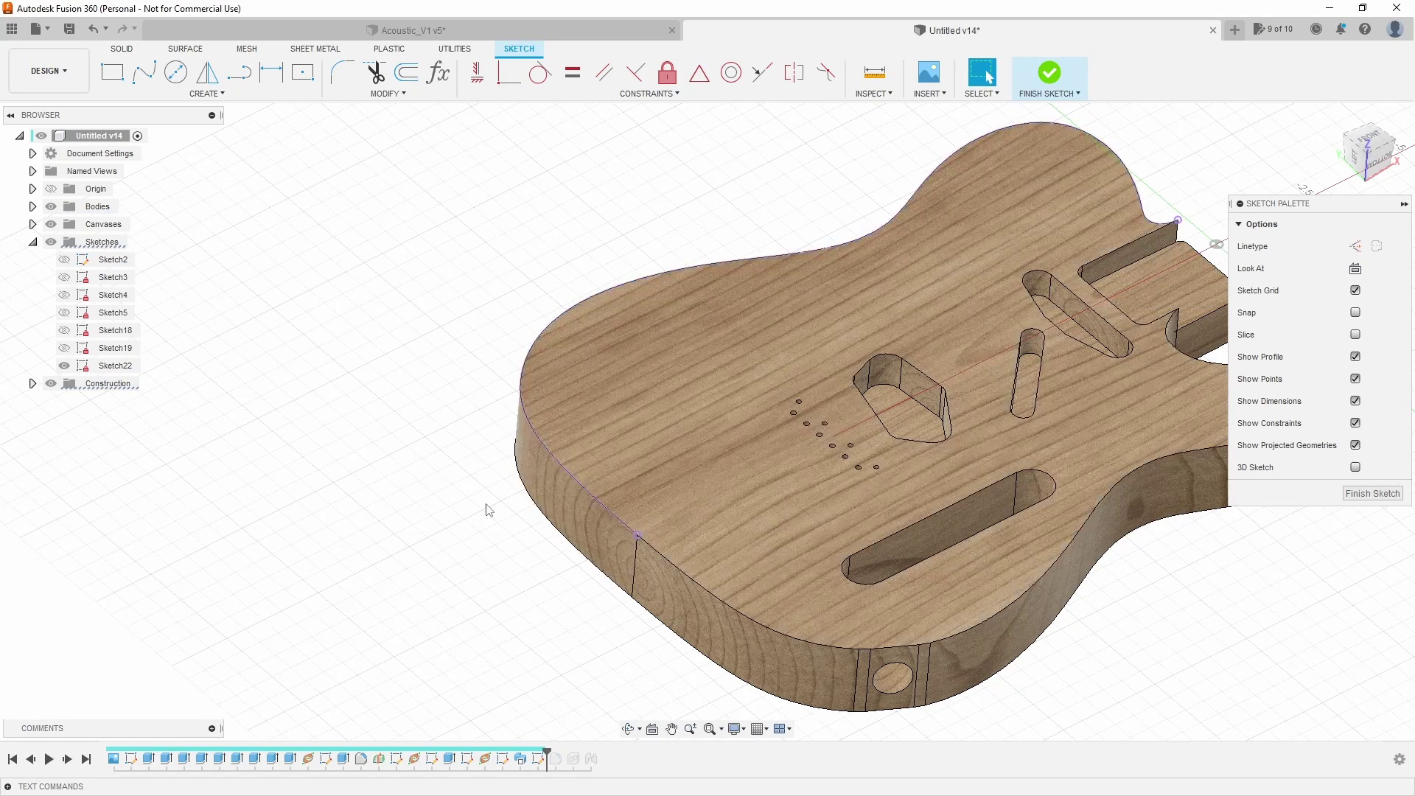
shift+middle_drag(484, 503, 479, 496)
click(240, 72)
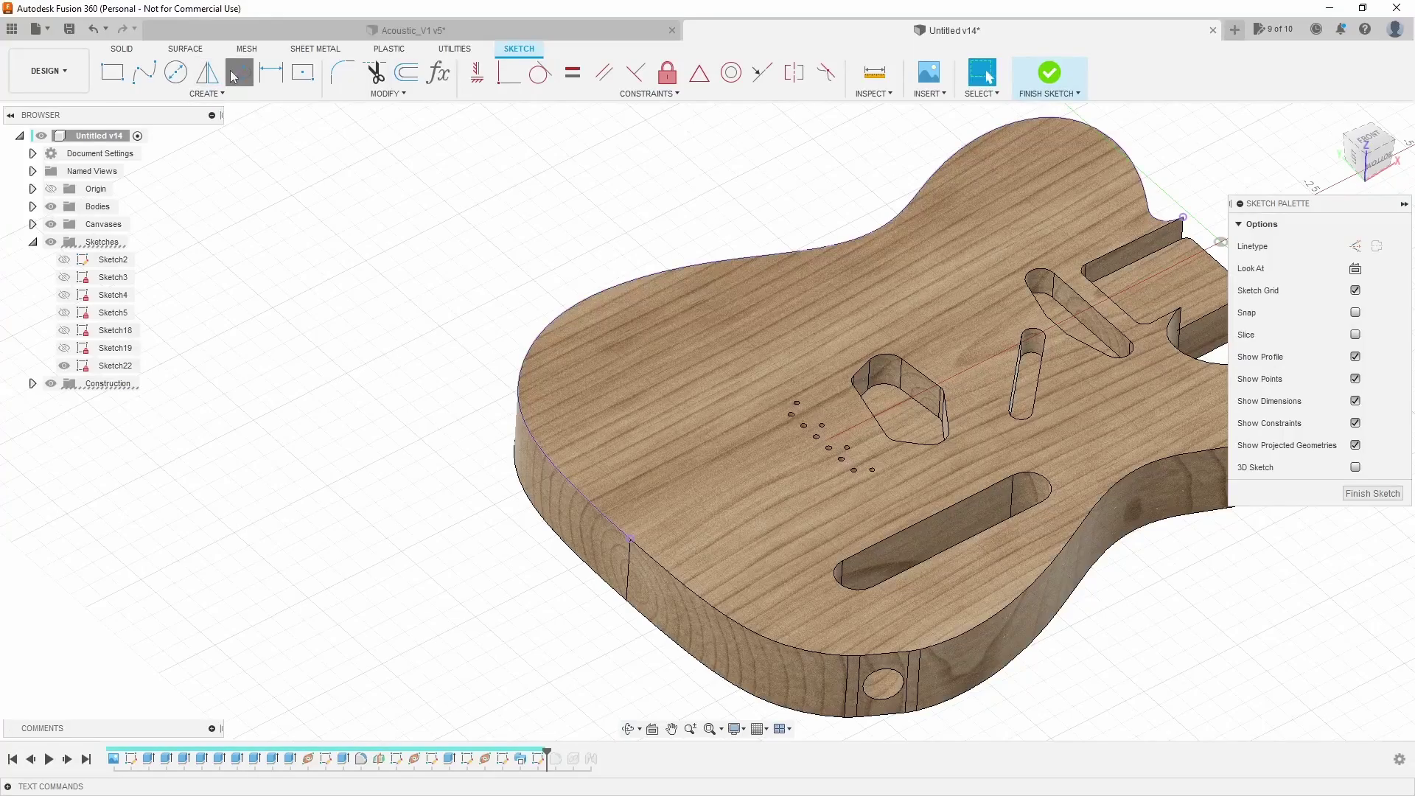
- From the front view, draw a diagonal line from the body's left edge to its top edge
shift+middle_drag(712, 243, 644, 259)
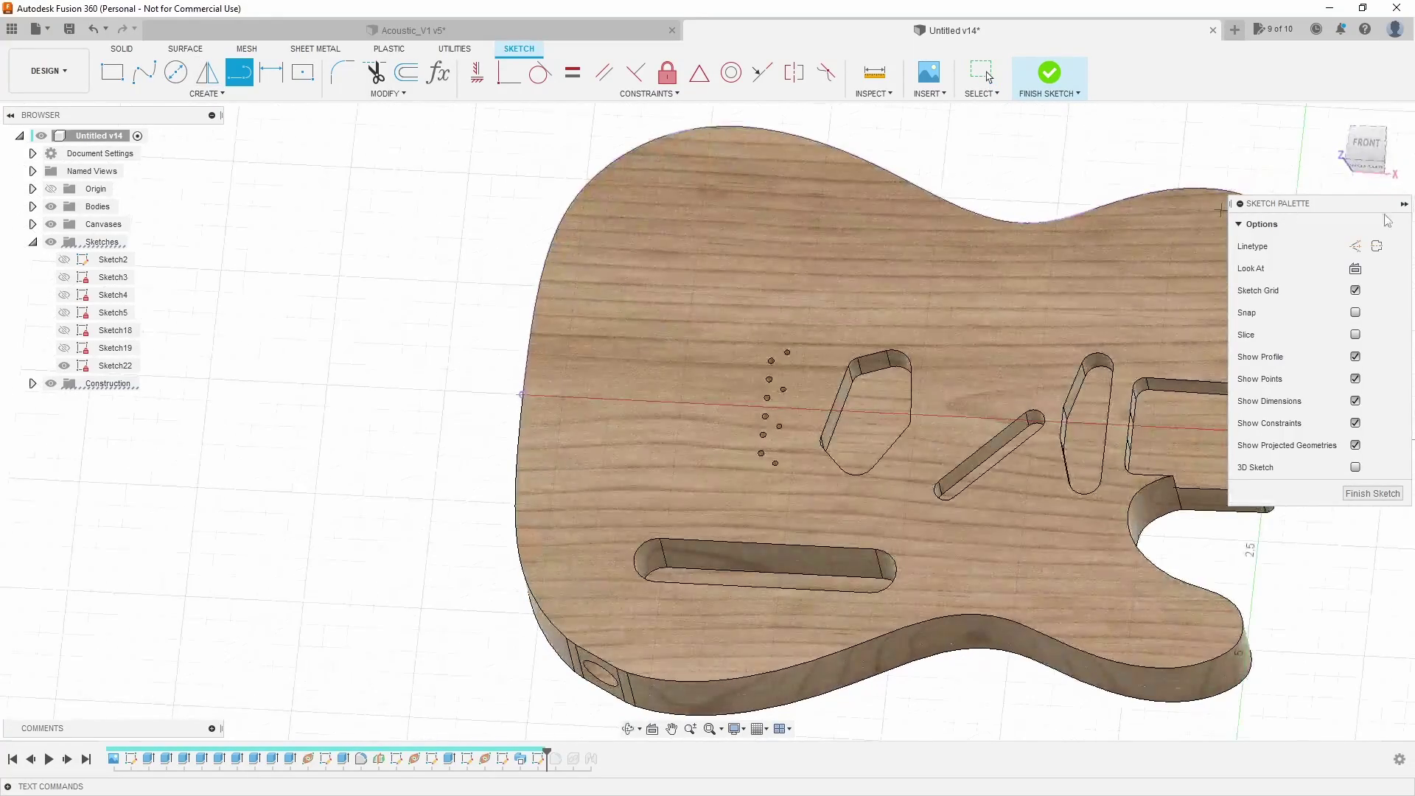
click(1369, 153)
scroll(913, 379, down, 3)
scroll(904, 361, up, 4)
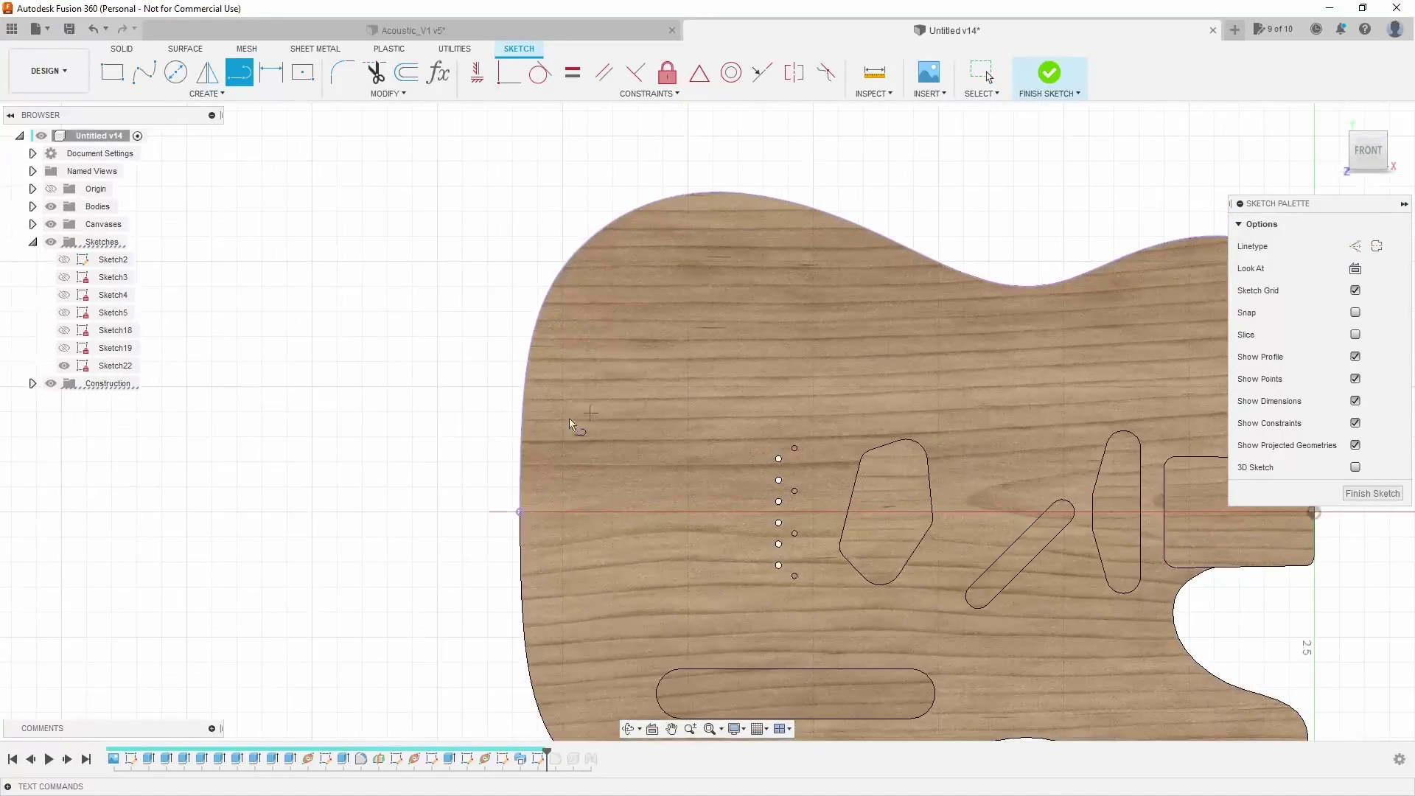
click(526, 387)
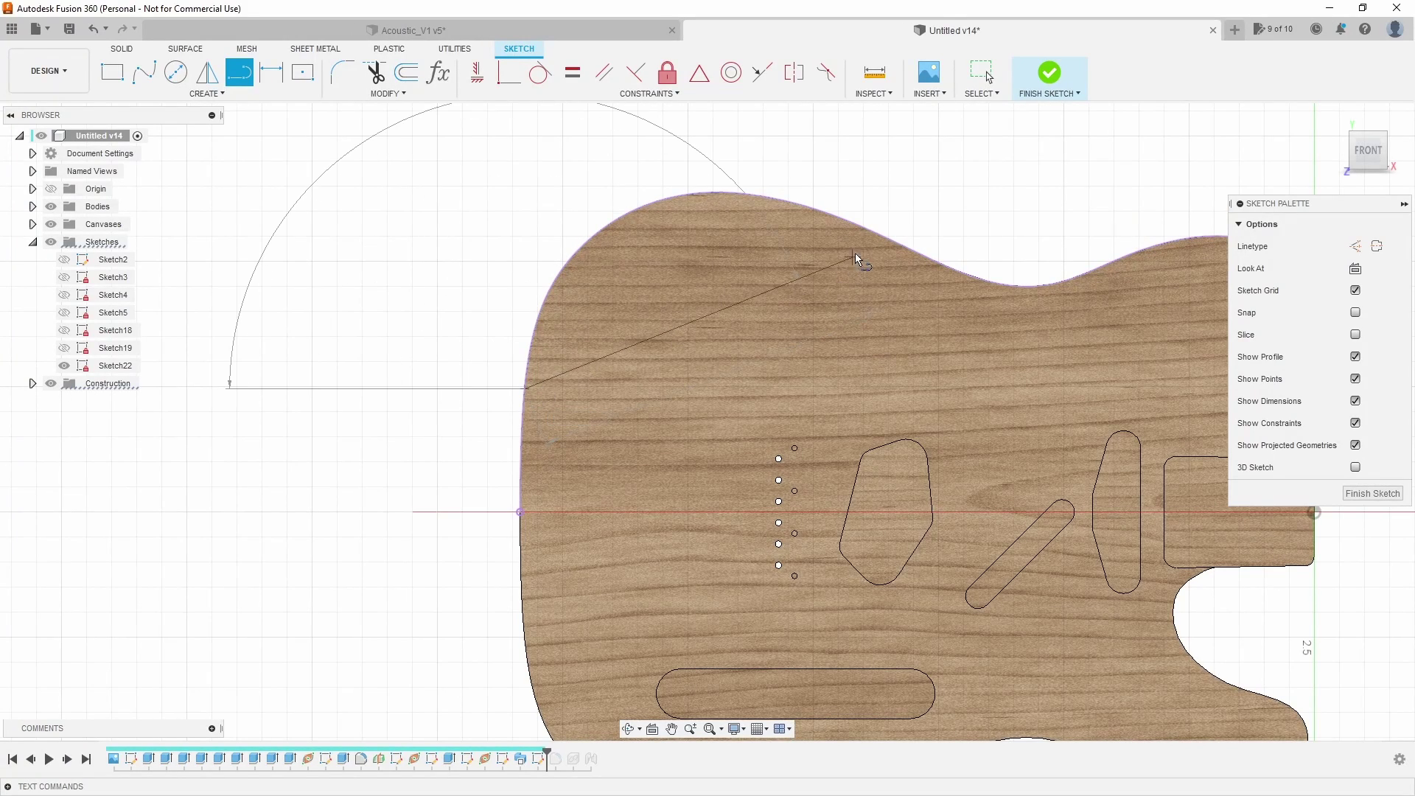
click(873, 234)
key(Escape)
- Slide both line endpoints along the body outline and check the enclosed upper-bout region
scroll(626, 243, down, 3)
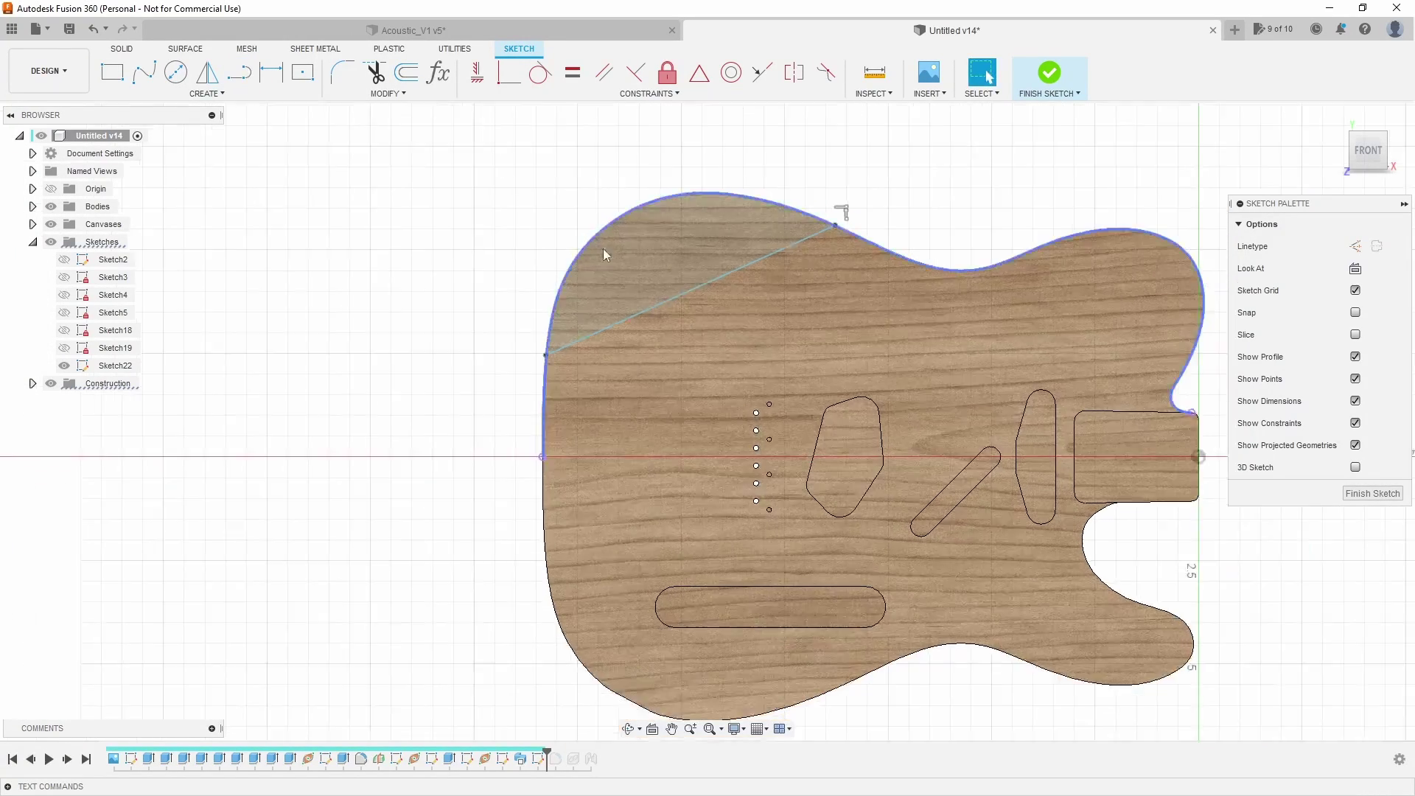
scroll(688, 235, up, 2)
scroll(688, 234, up, 1)
click(843, 212)
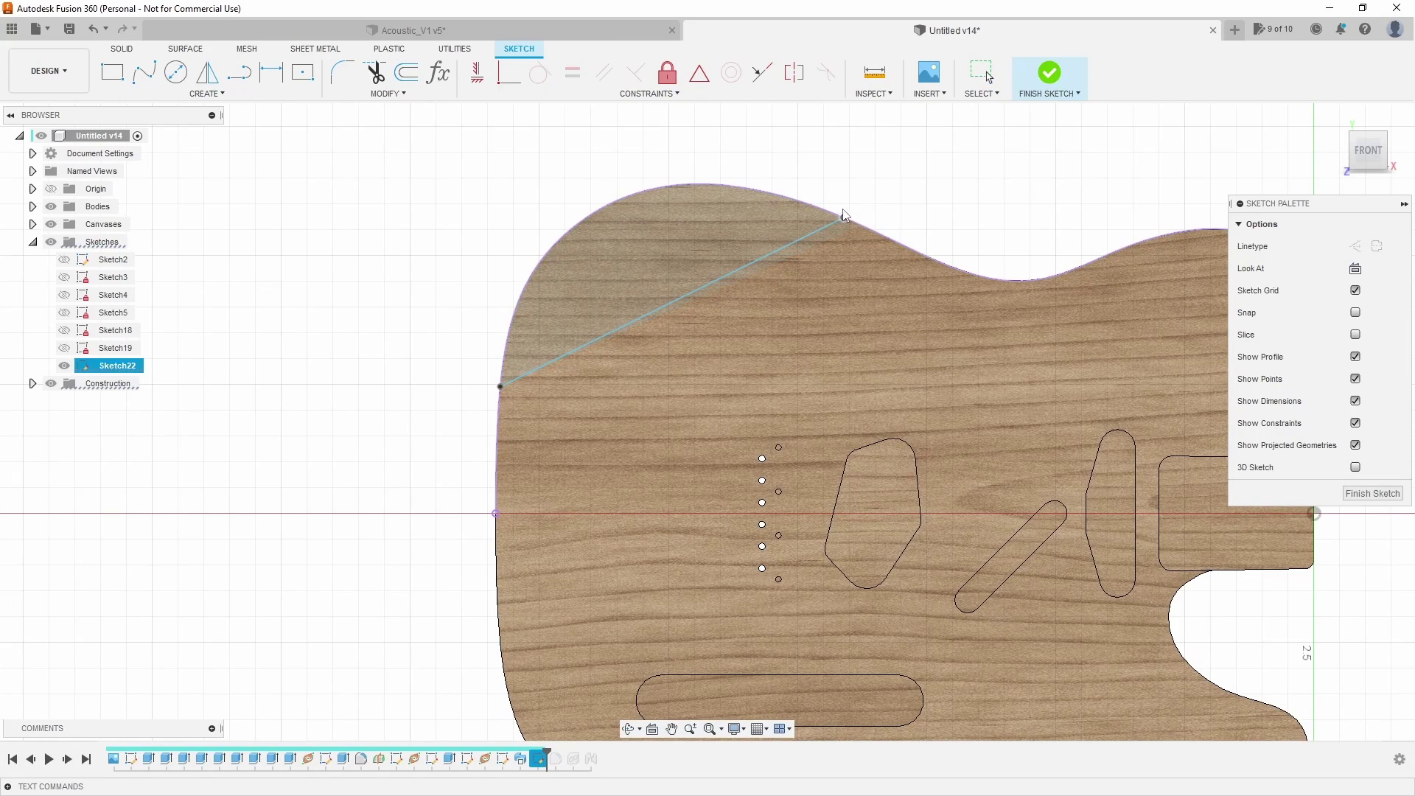
drag(846, 218, 888, 238)
drag(505, 400, 499, 423)
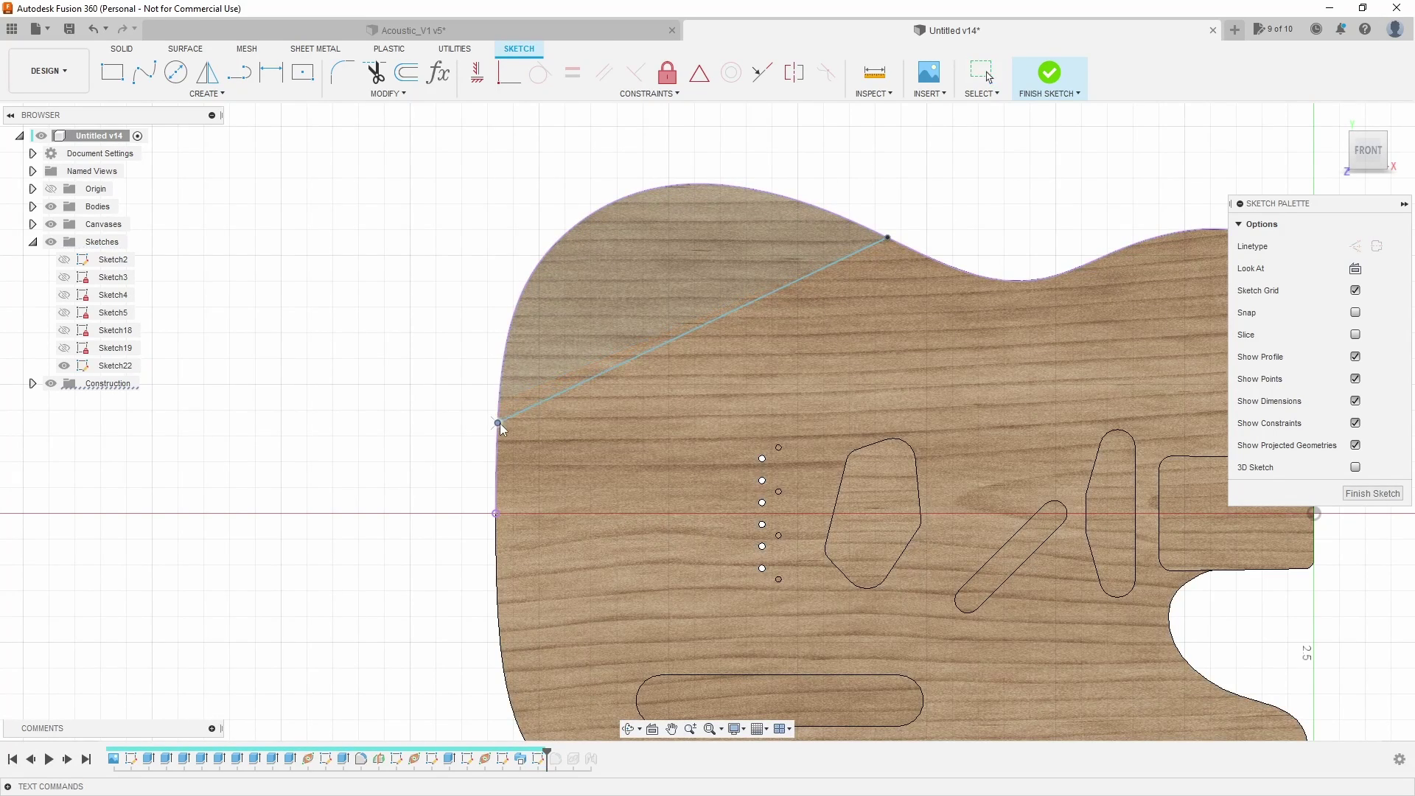
scroll(372, 419, down, 2)
scroll(347, 485, up, 1)
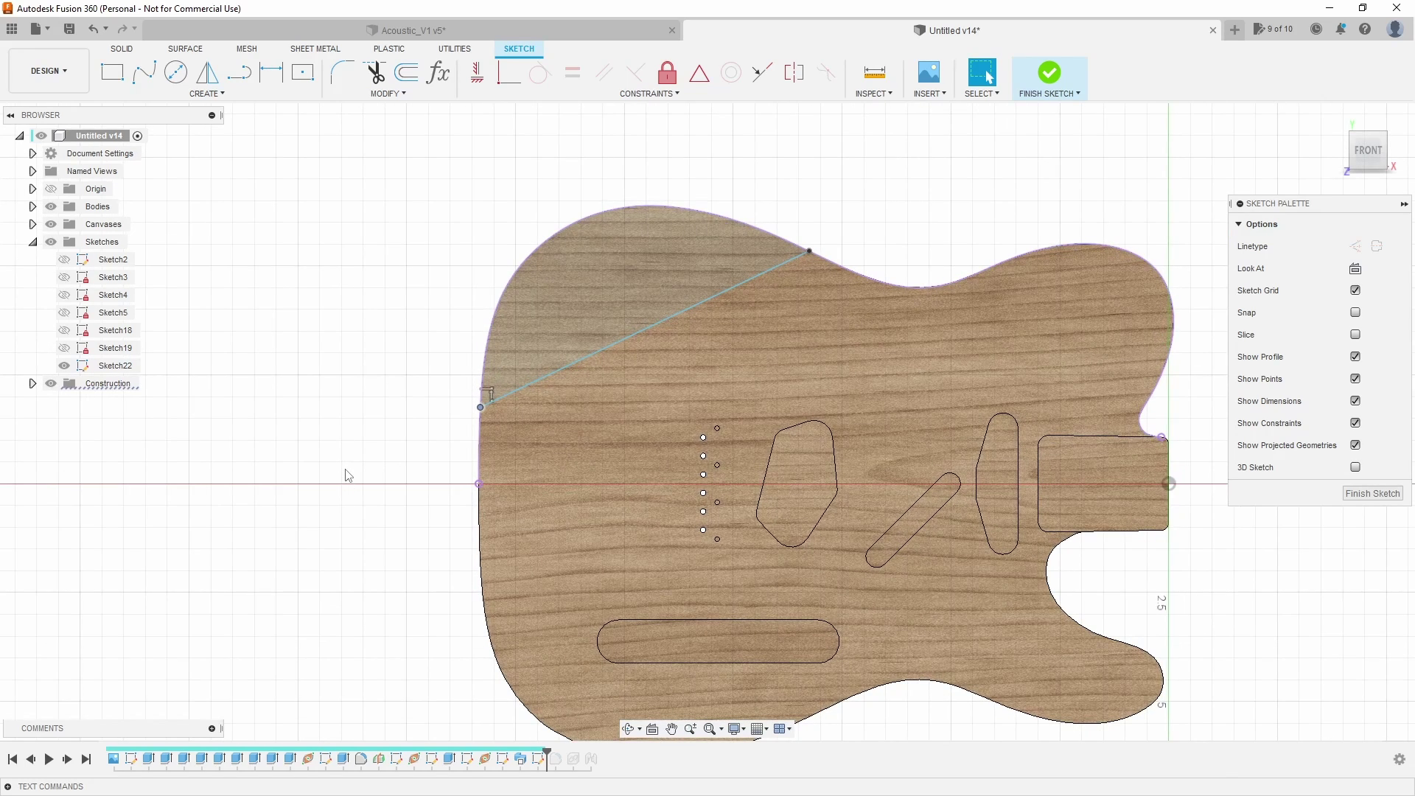
scroll(353, 468, up, 1)
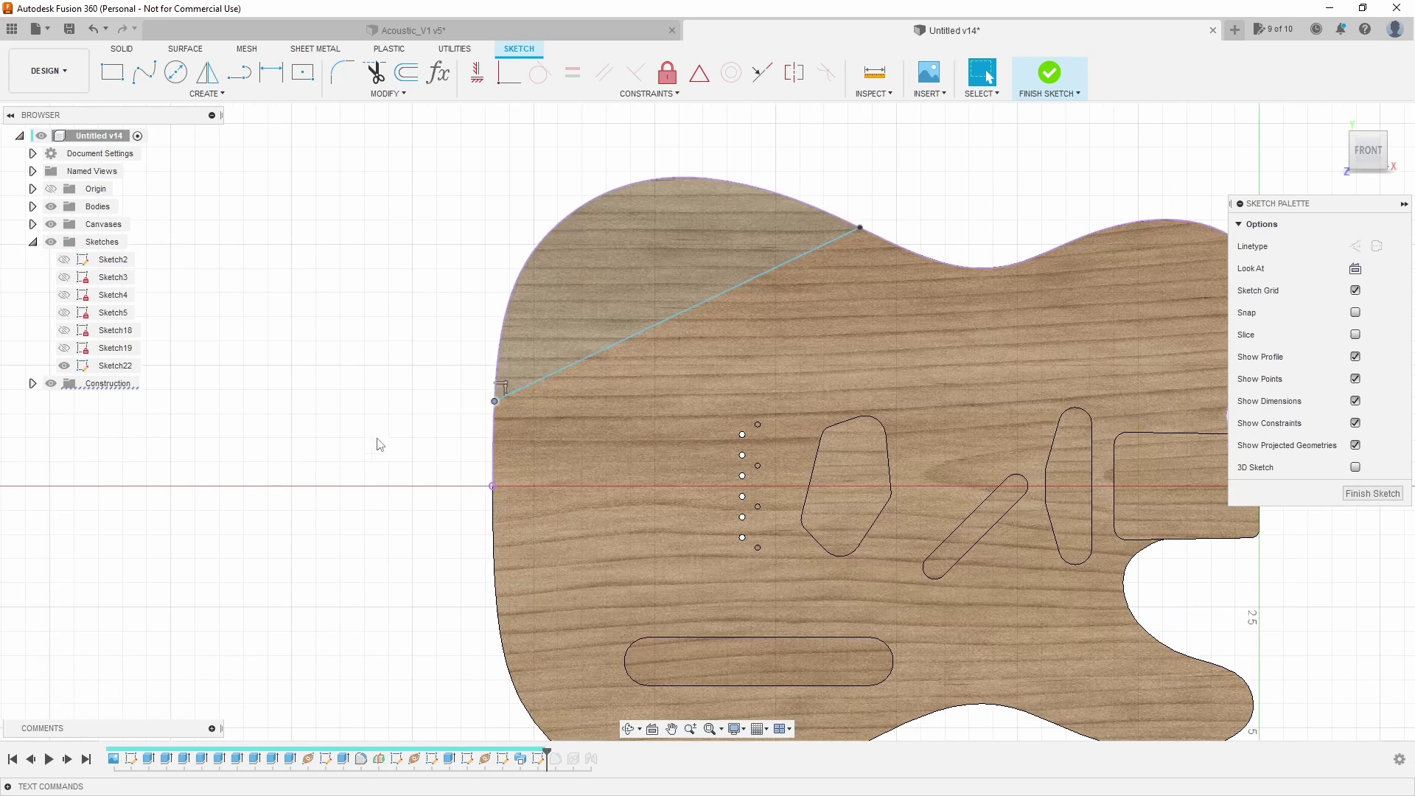
click(595, 303)
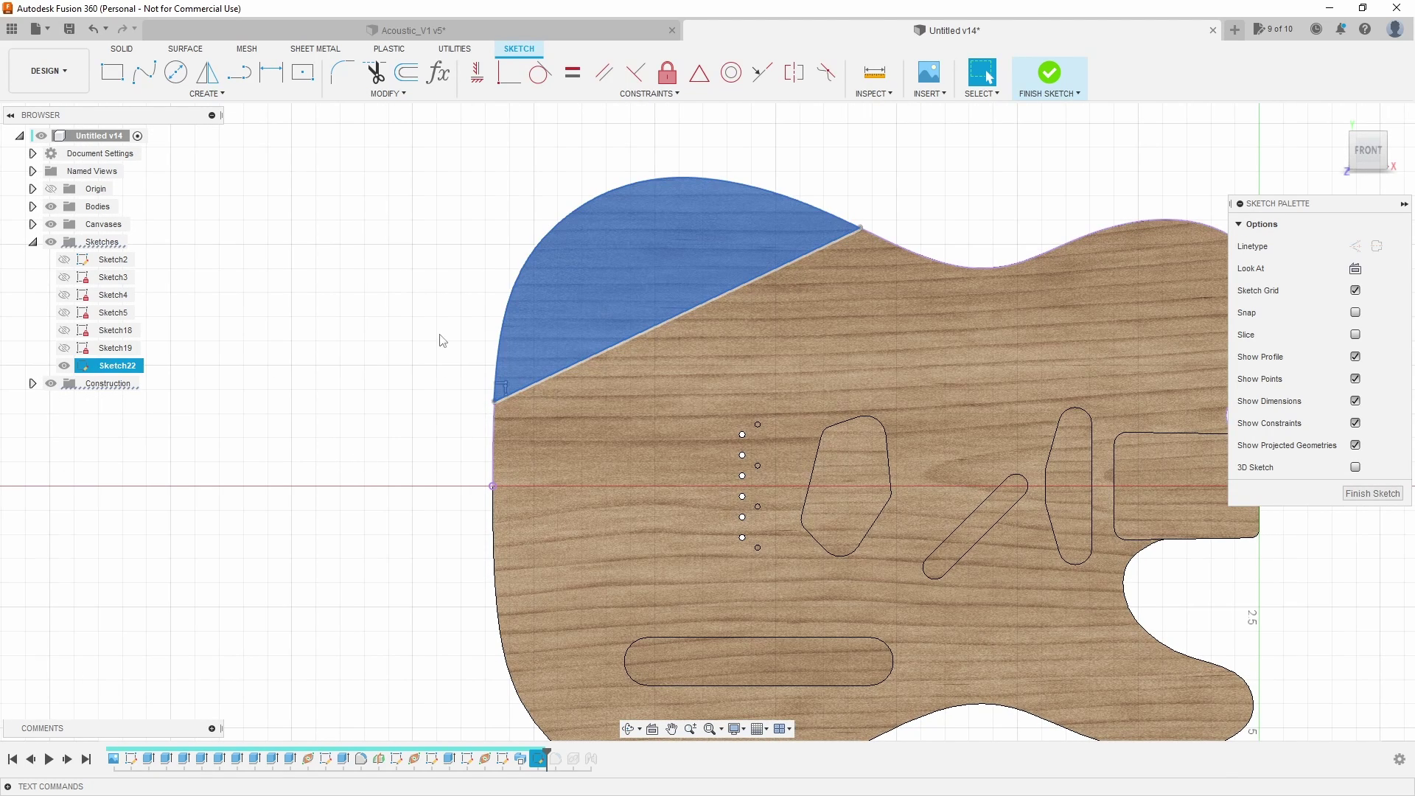
click(373, 383)
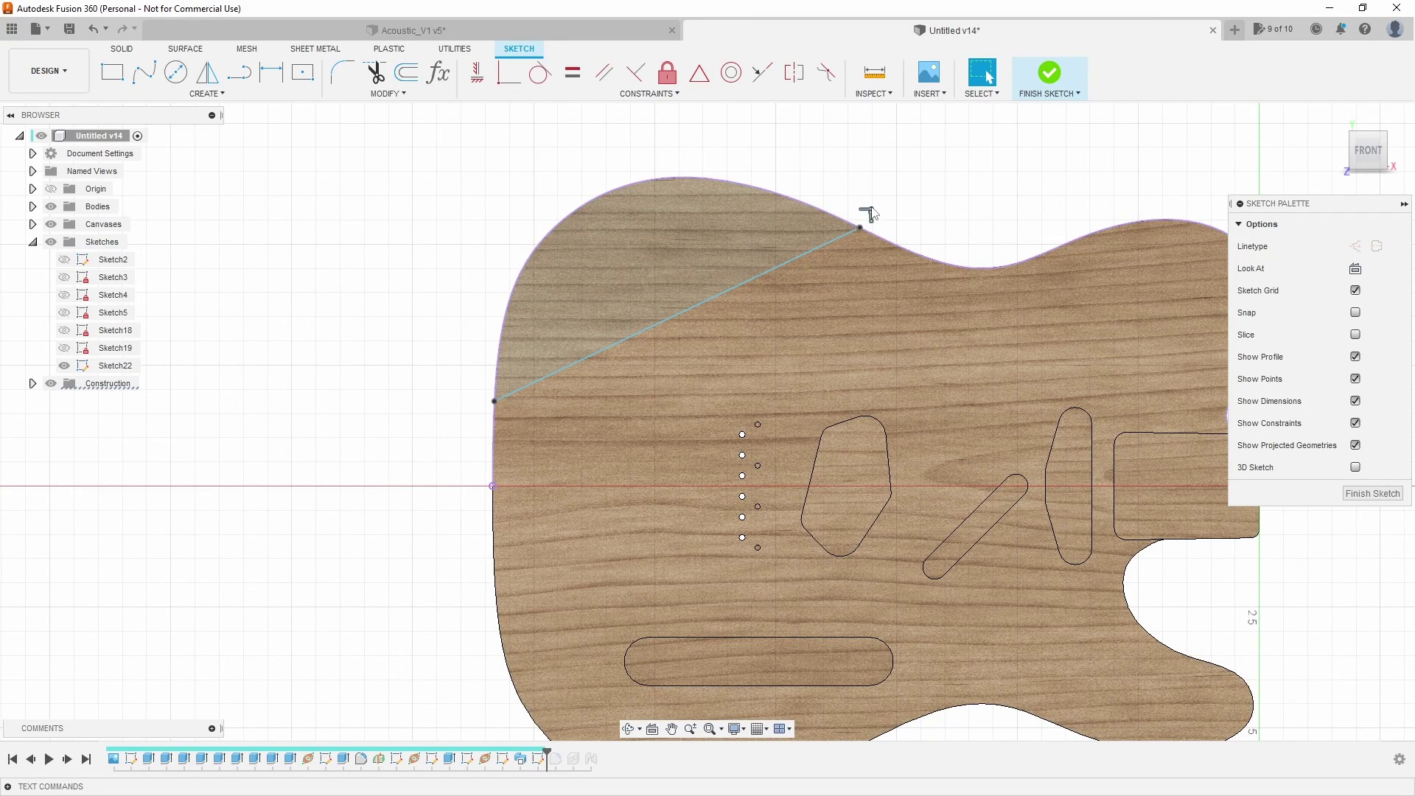
- Move the line's upper end down the outline, recheck the region, and finish Sketch22
drag(859, 228, 842, 258)
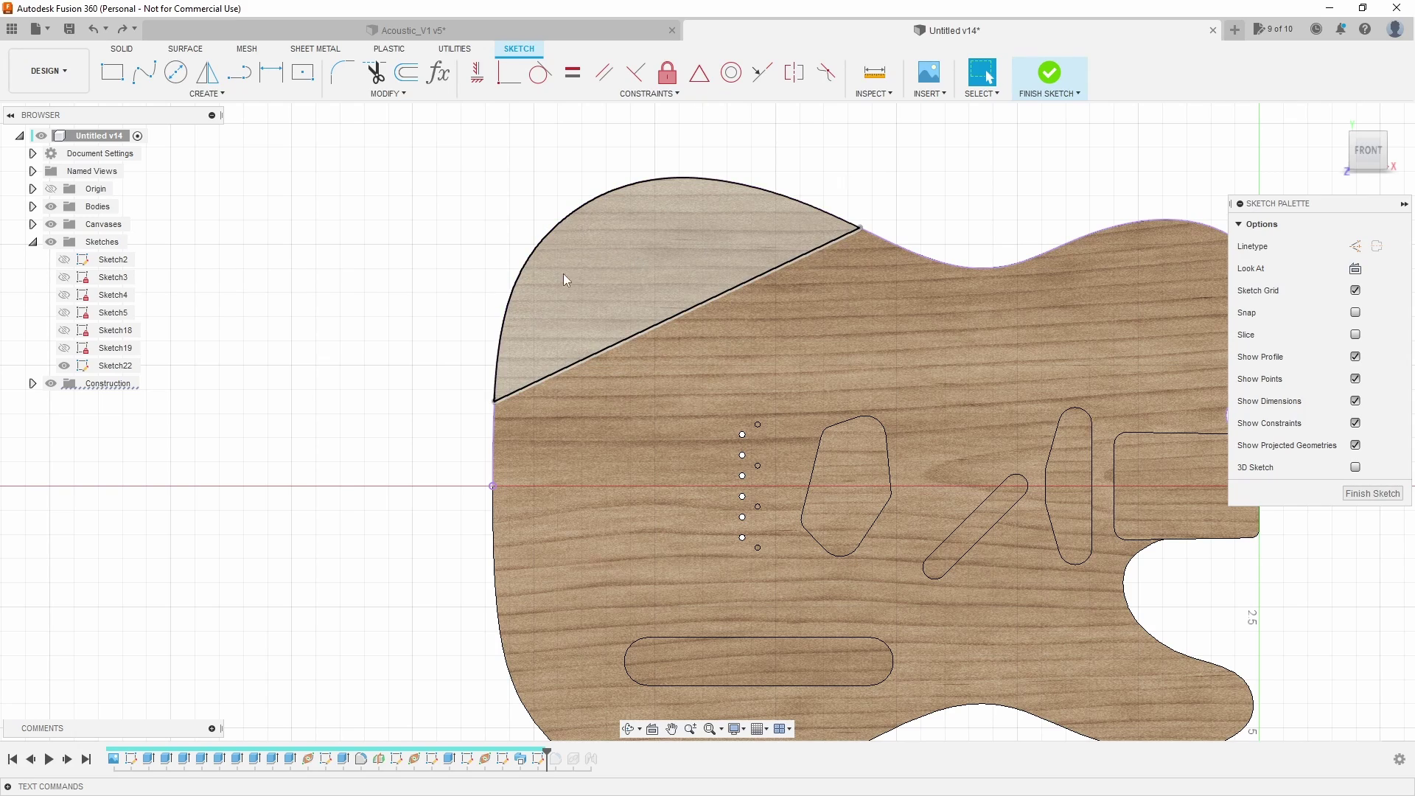
click(603, 269)
mouse_move(354, 332)
shift+middle_down()
mouse_move(430, 272)
mouse_move(528, 414)
shift+middle_up()
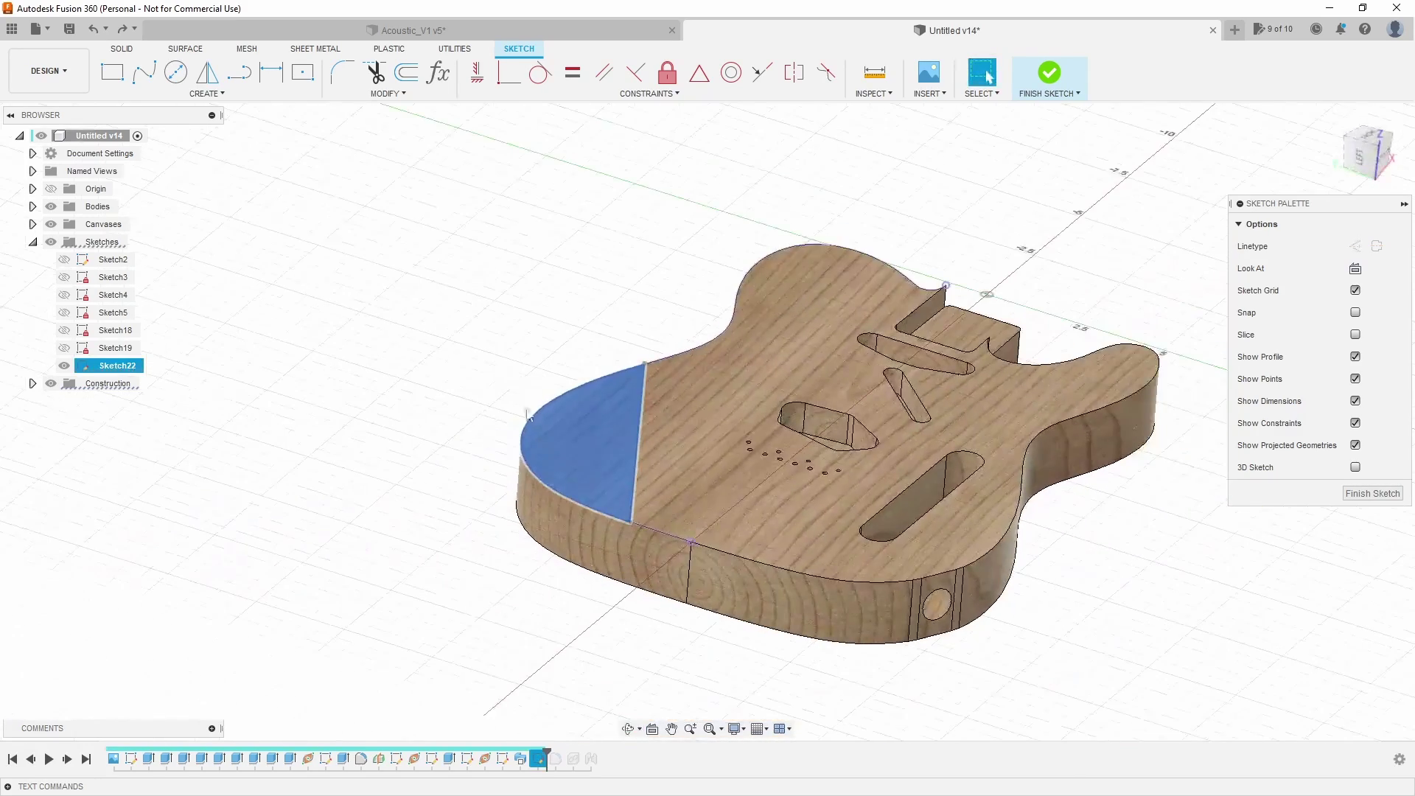
click(1372, 494)
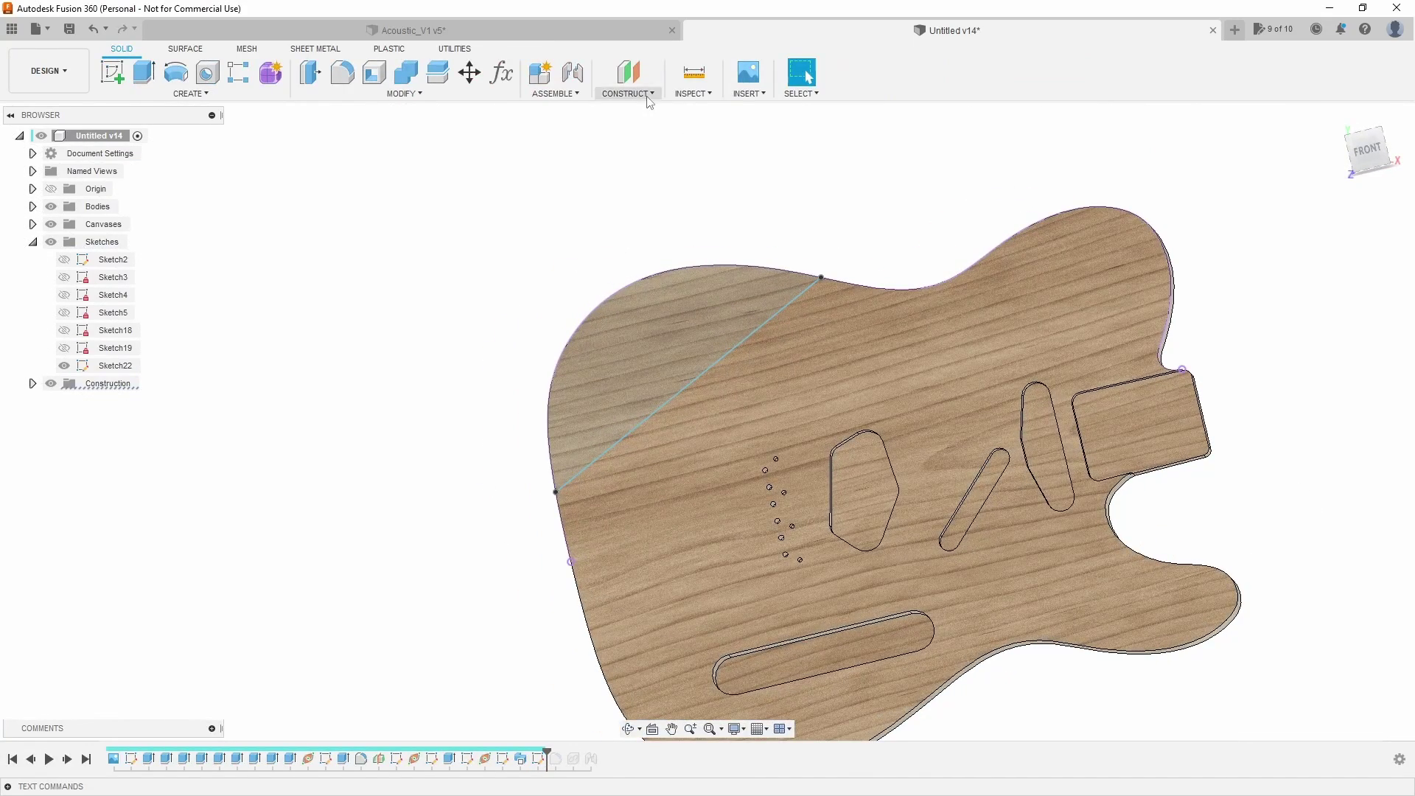
- Add a plane along Sketch22's diagonal line at proportional distance 0.5
click(648, 102)
click(659, 226)
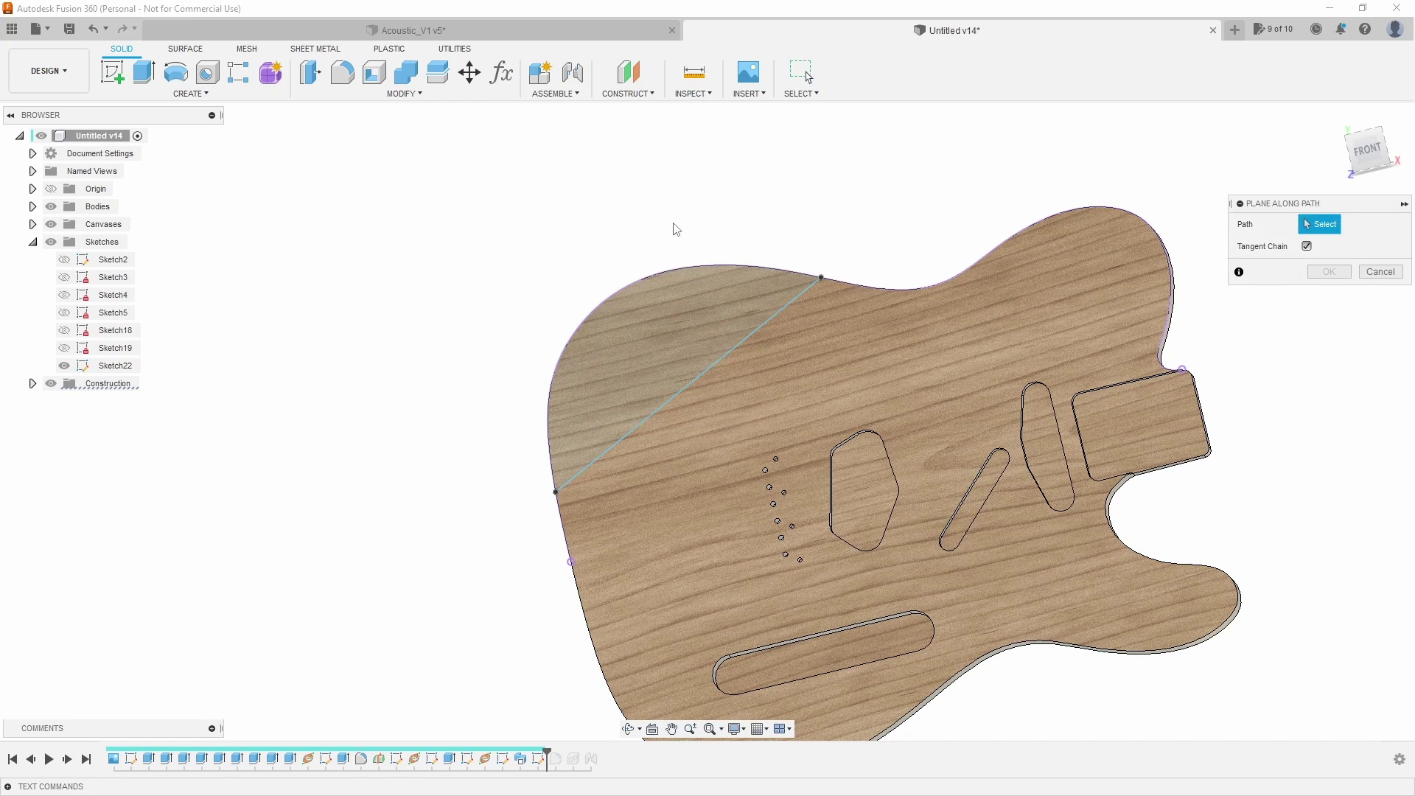
click(802, 293)
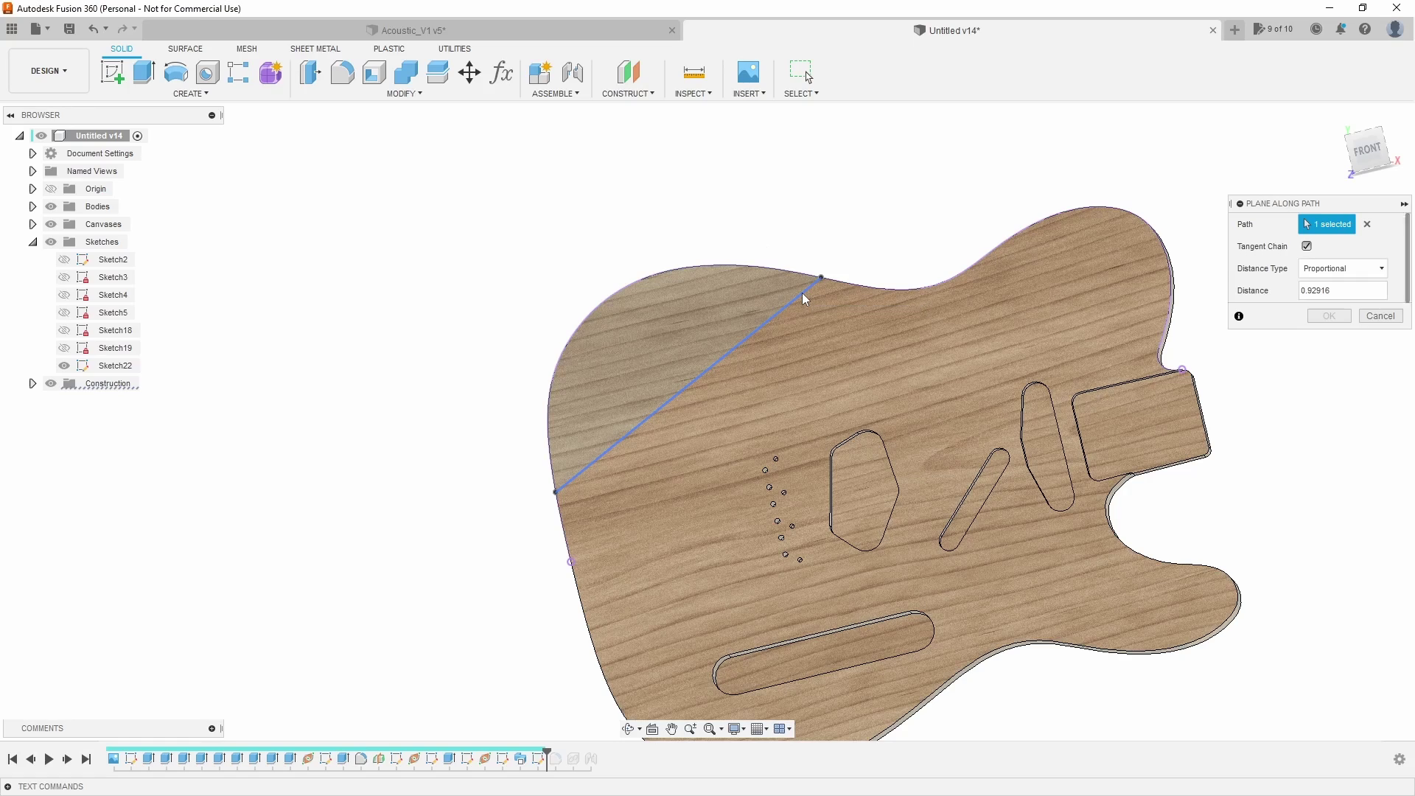
mouse_move(843, 247)
shift+middle_down()
mouse_move(871, 212)
mouse_move(821, 216)
mouse_move(853, 203)
shift+middle_up()
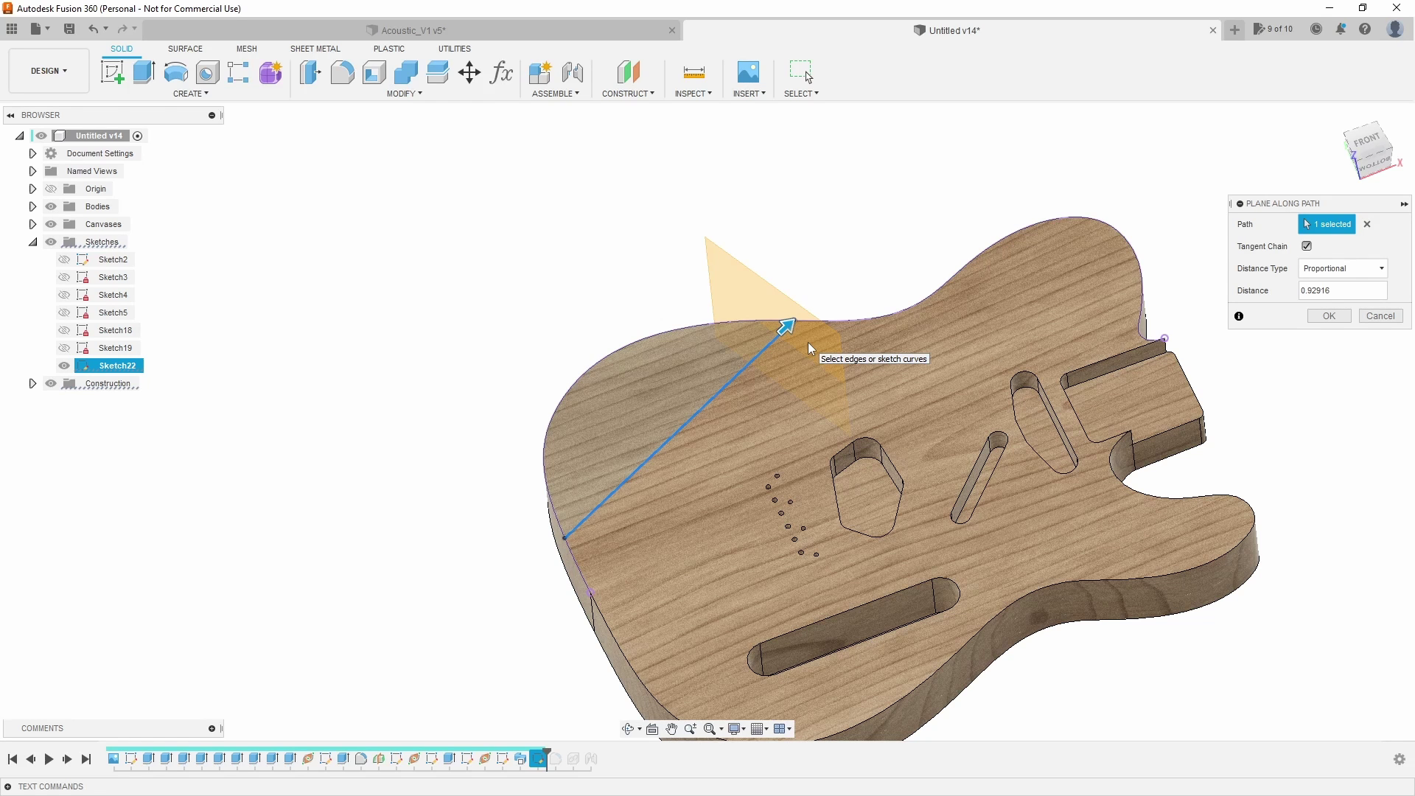
shift+middle_drag(808, 342, 918, 286)
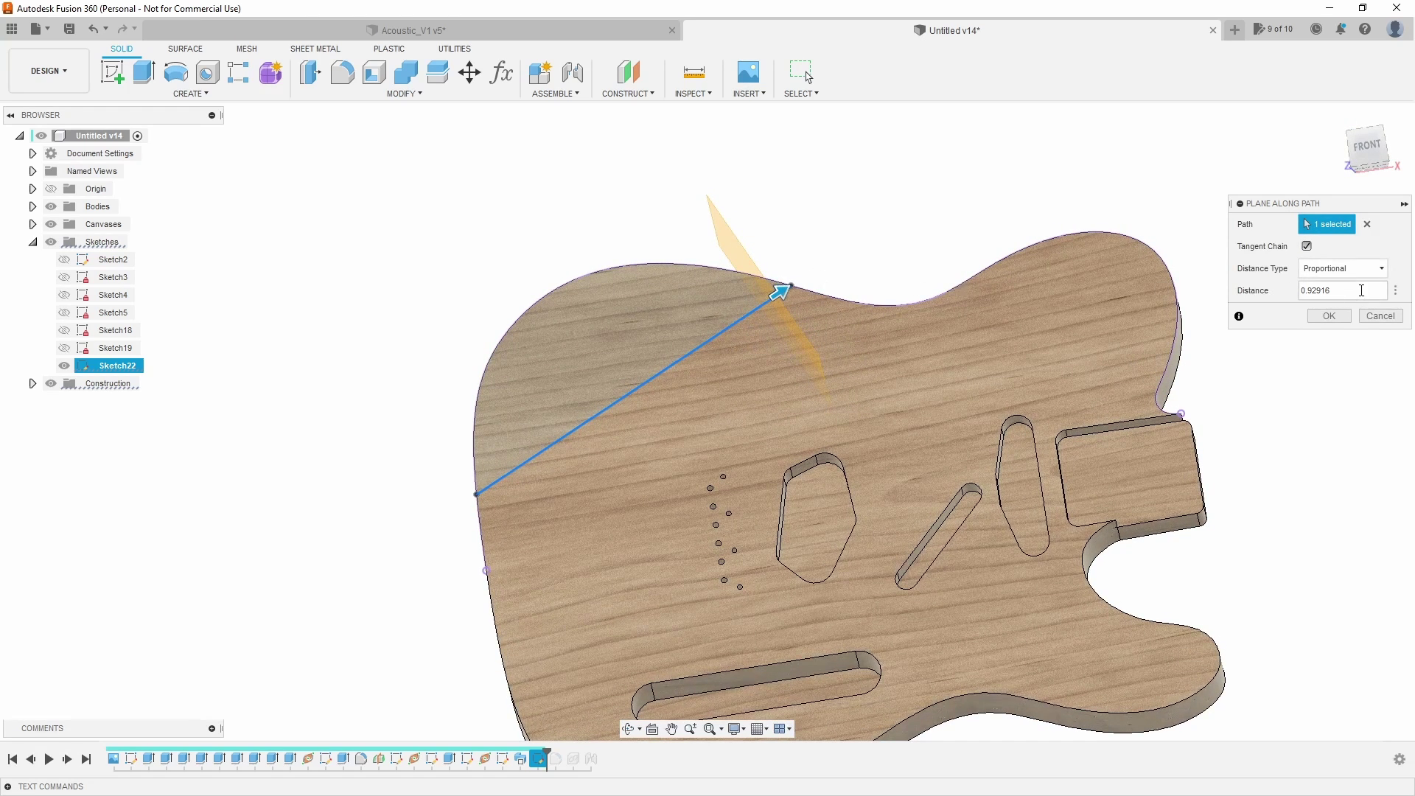
drag(1362, 290, 1210, 289)
text(.)
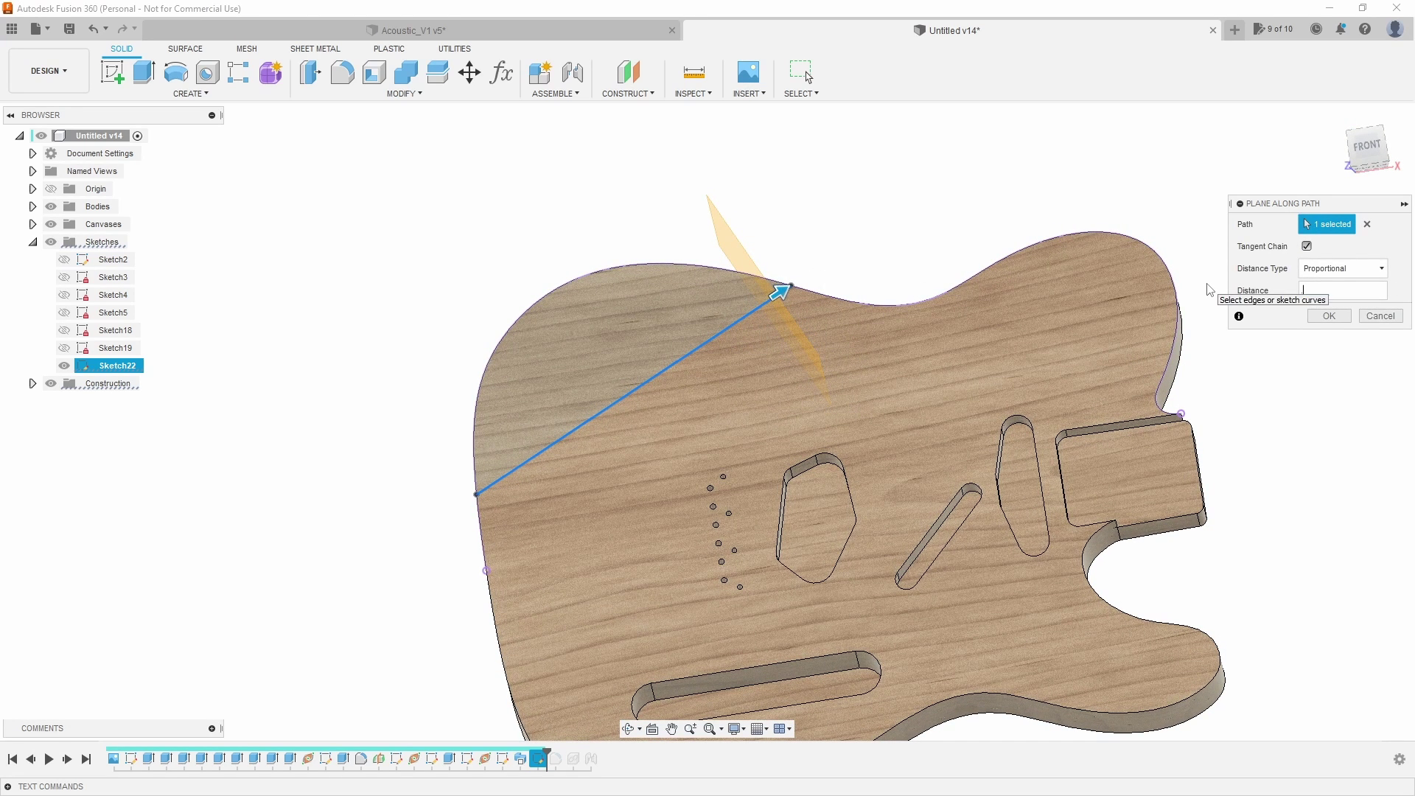
text(5)
key(Tab)
shift+middle_drag(1174, 265, 1031, 232)
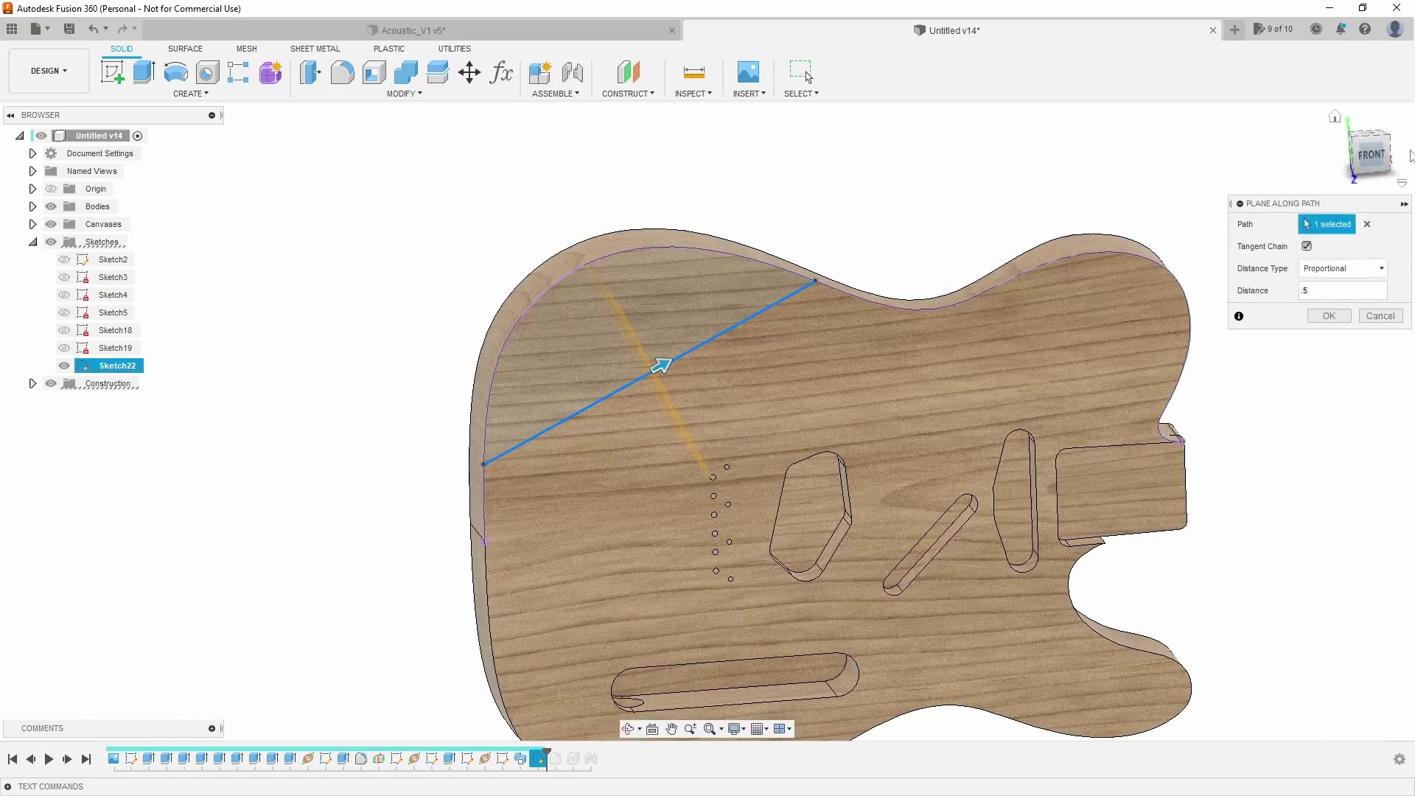
click(1370, 155)
scroll(585, 278, up, 2)
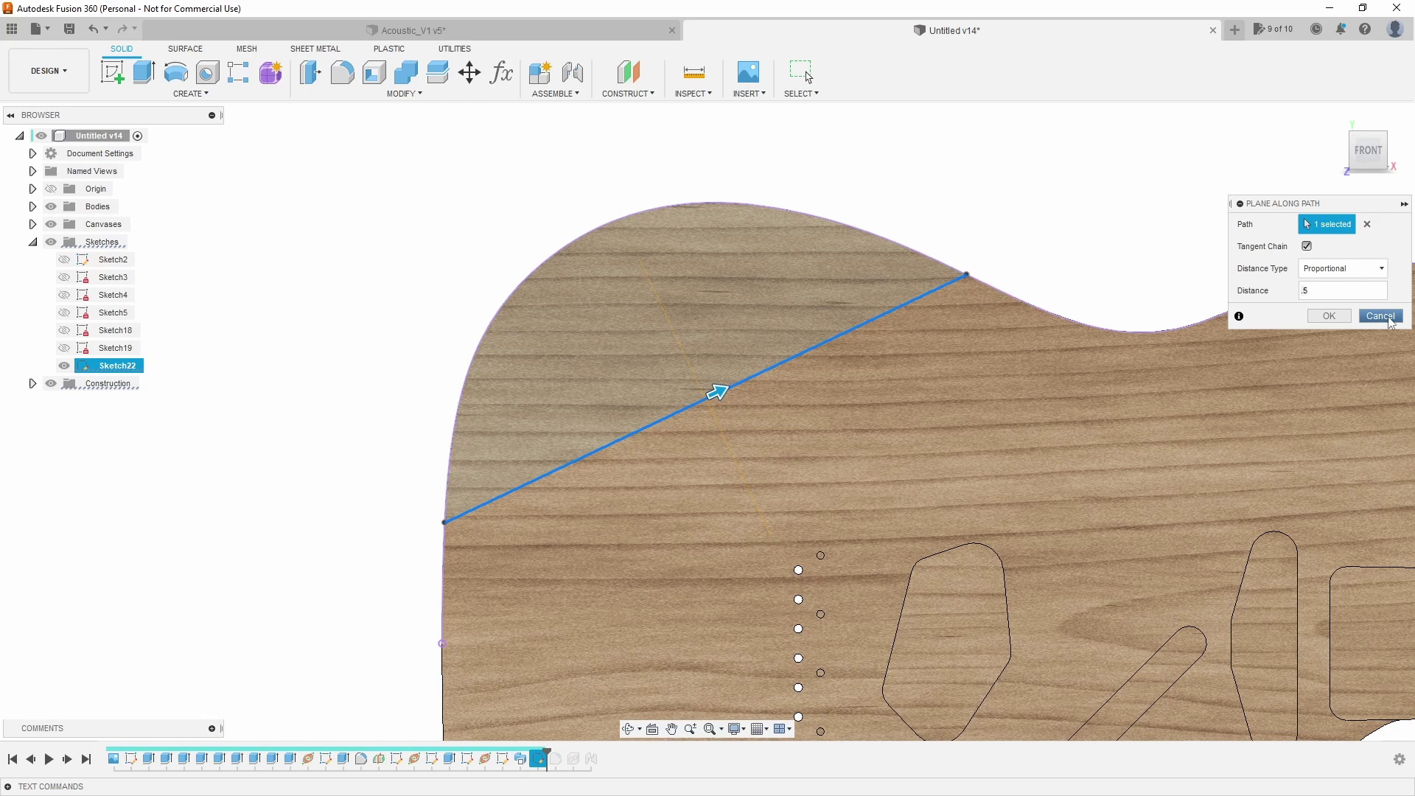
click(1330, 316)
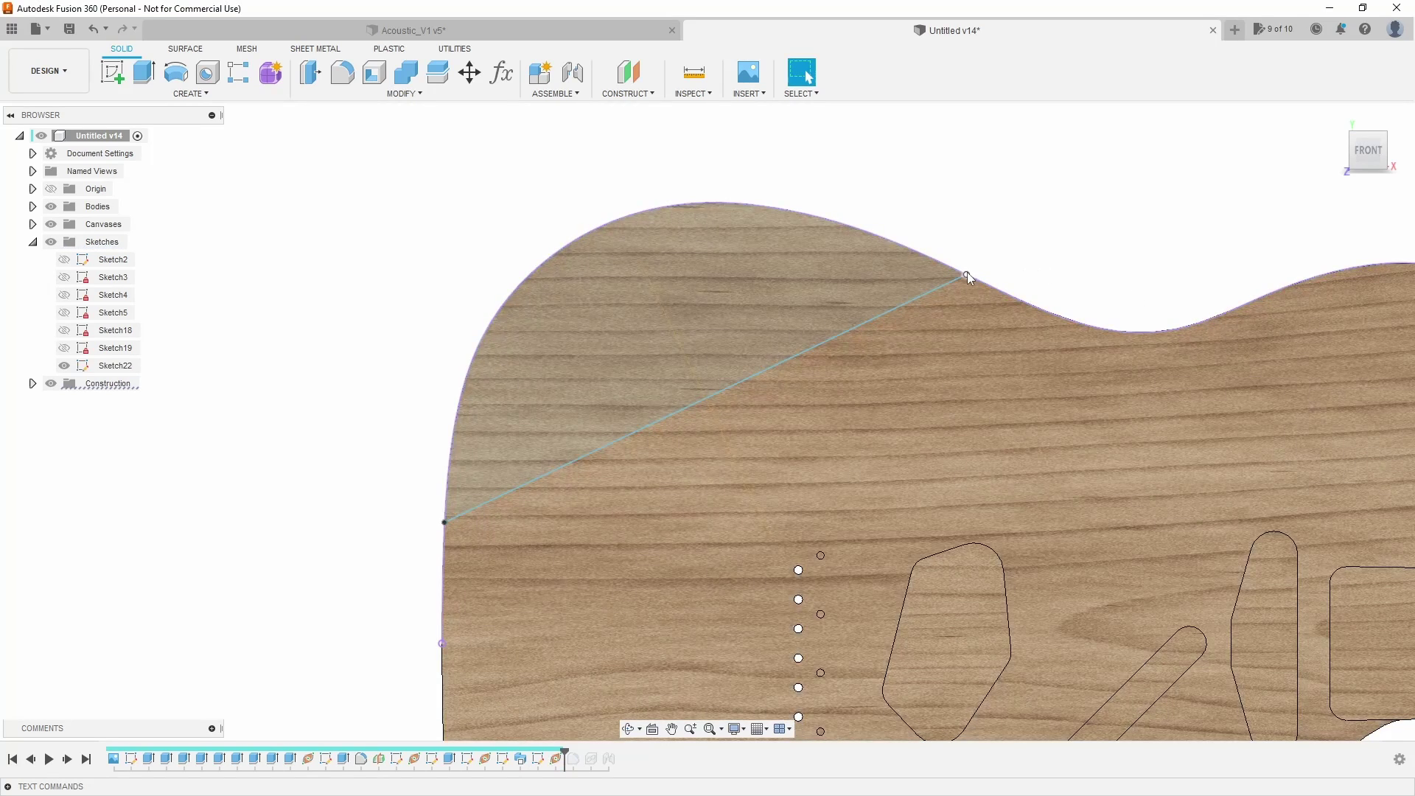
- Slide the diagonal line's upper end along the body curve and review it from below and front
click(670, 325)
drag(965, 273, 961, 268)
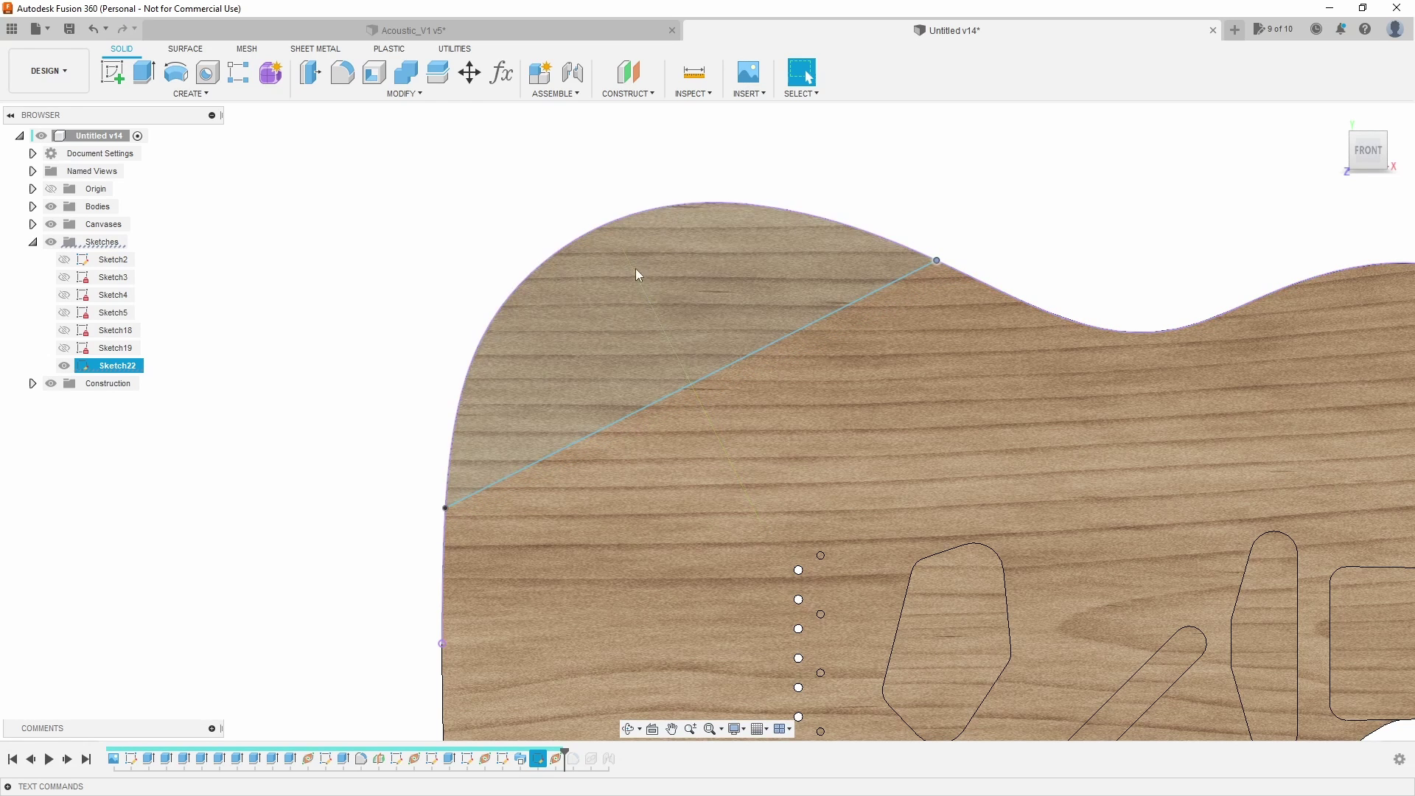
mouse_move(600, 215)
shift+middle_down()
mouse_move(607, 411)
mouse_move(386, 436)
mouse_move(398, 338)
mouse_move(389, 417)
shift+middle_up()
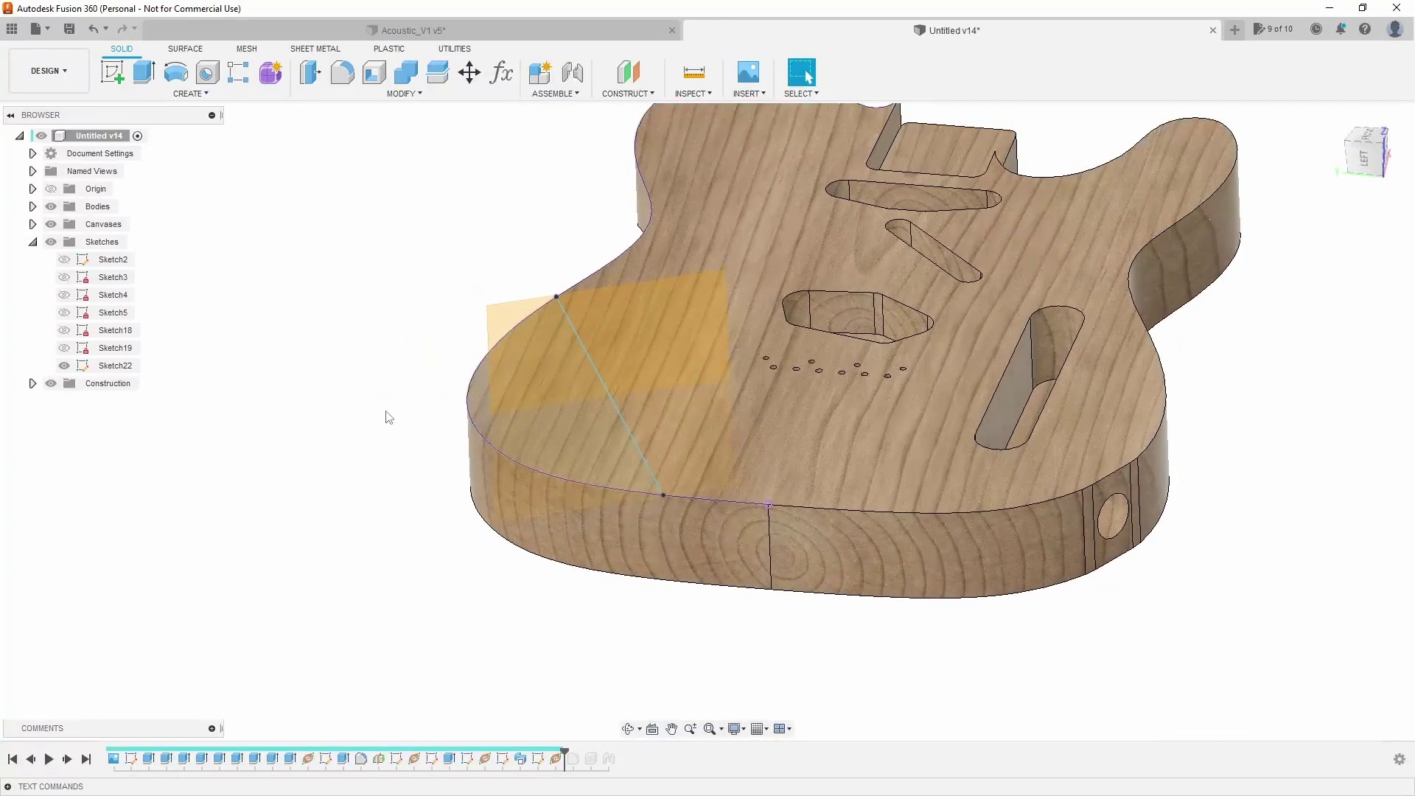
scroll(437, 501, up, 3)
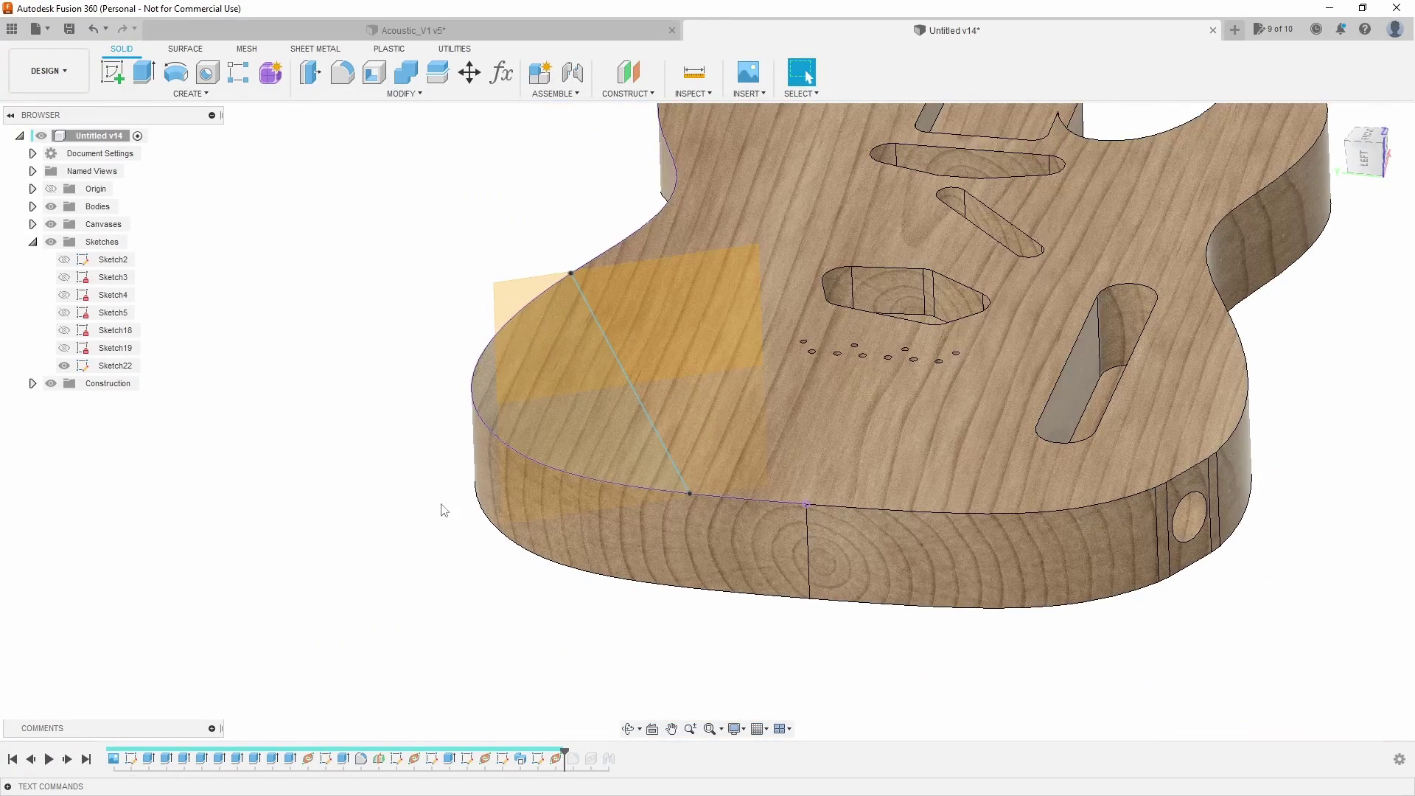
scroll(660, 404, up, 3)
click(656, 403)
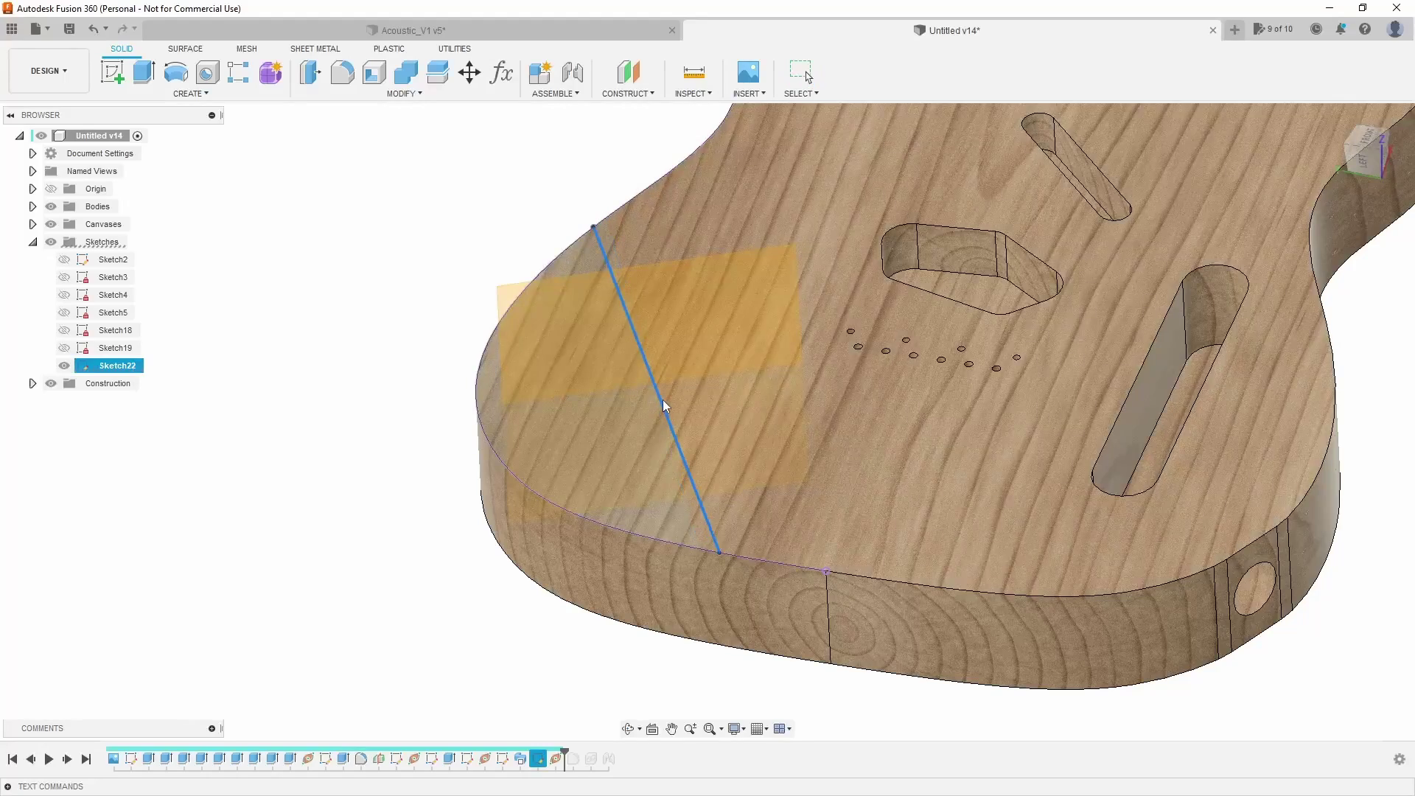
scroll(749, 288, down, 4)
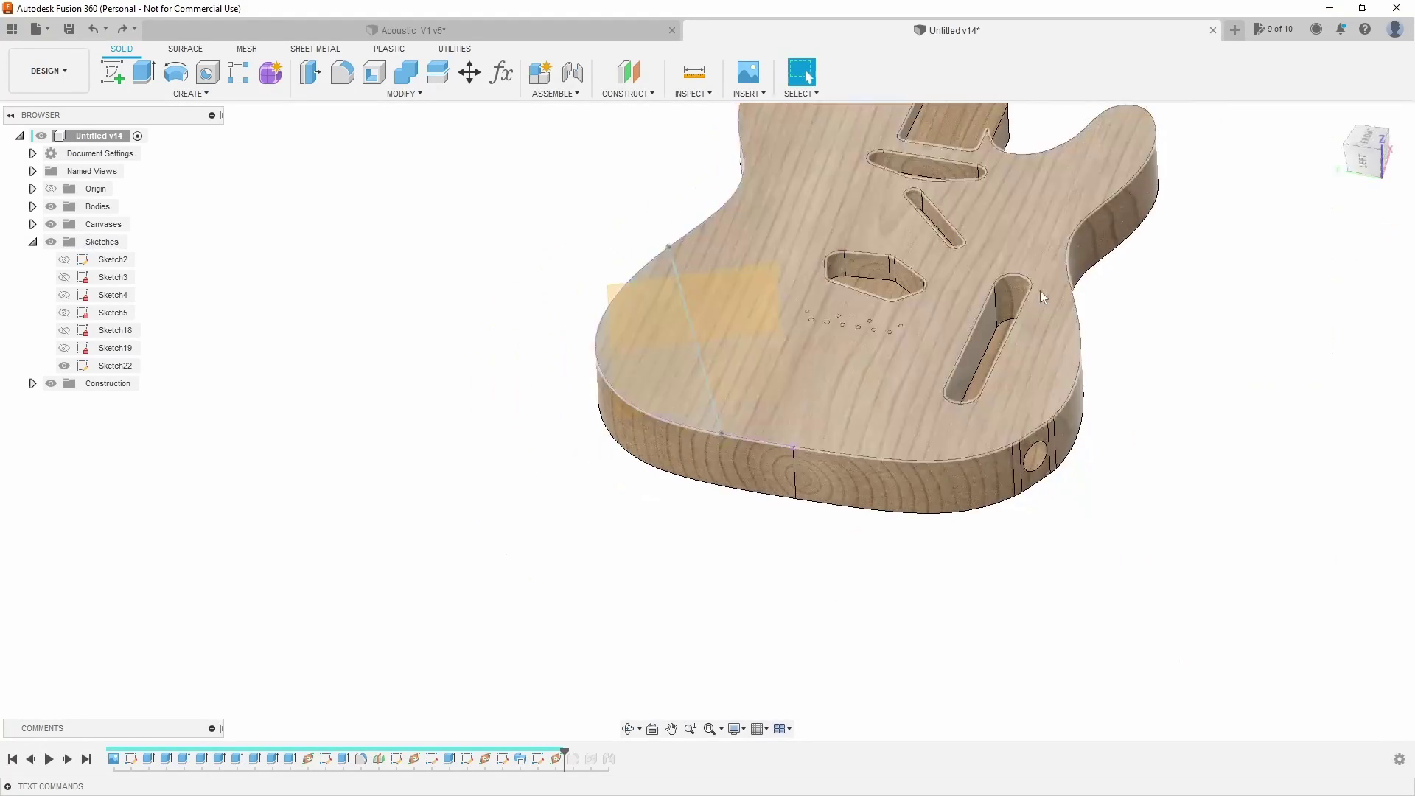
shift+middle_drag(1040, 290, 1053, 375)
click(1369, 140)
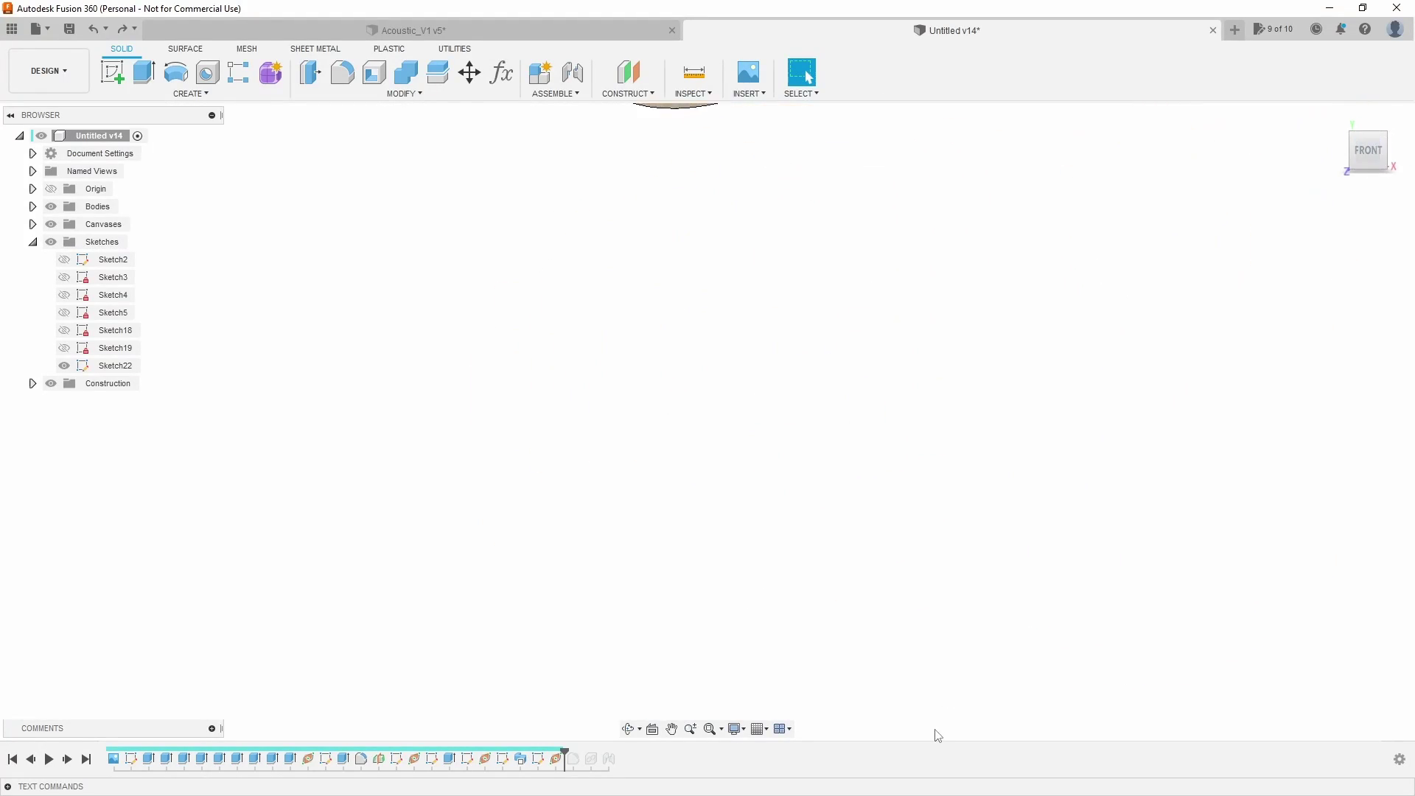
scroll(933, 726, down, 4)
scroll(863, 243, up, 5)
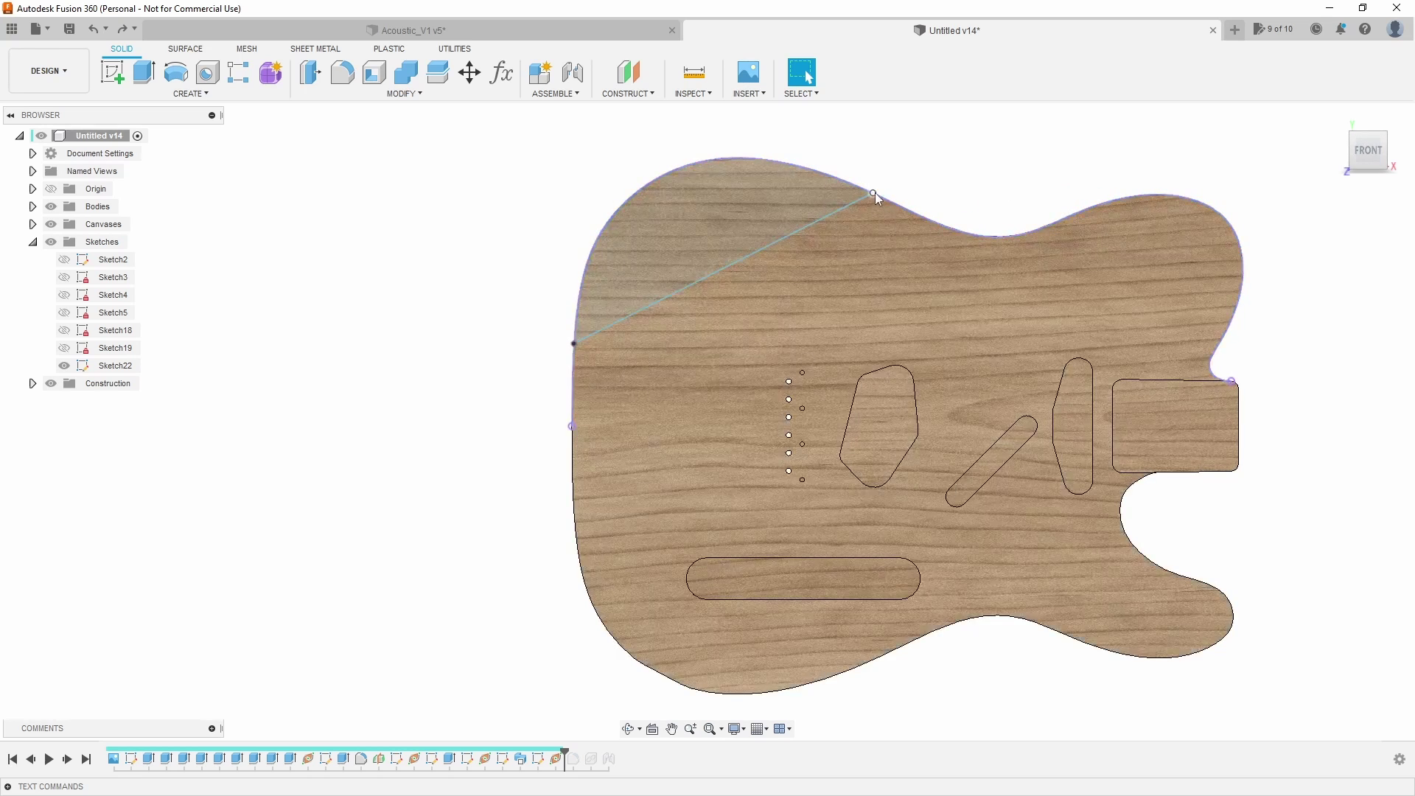
- Shift the line's upper end further along the edge and its lower end further down
drag(873, 193, 896, 204)
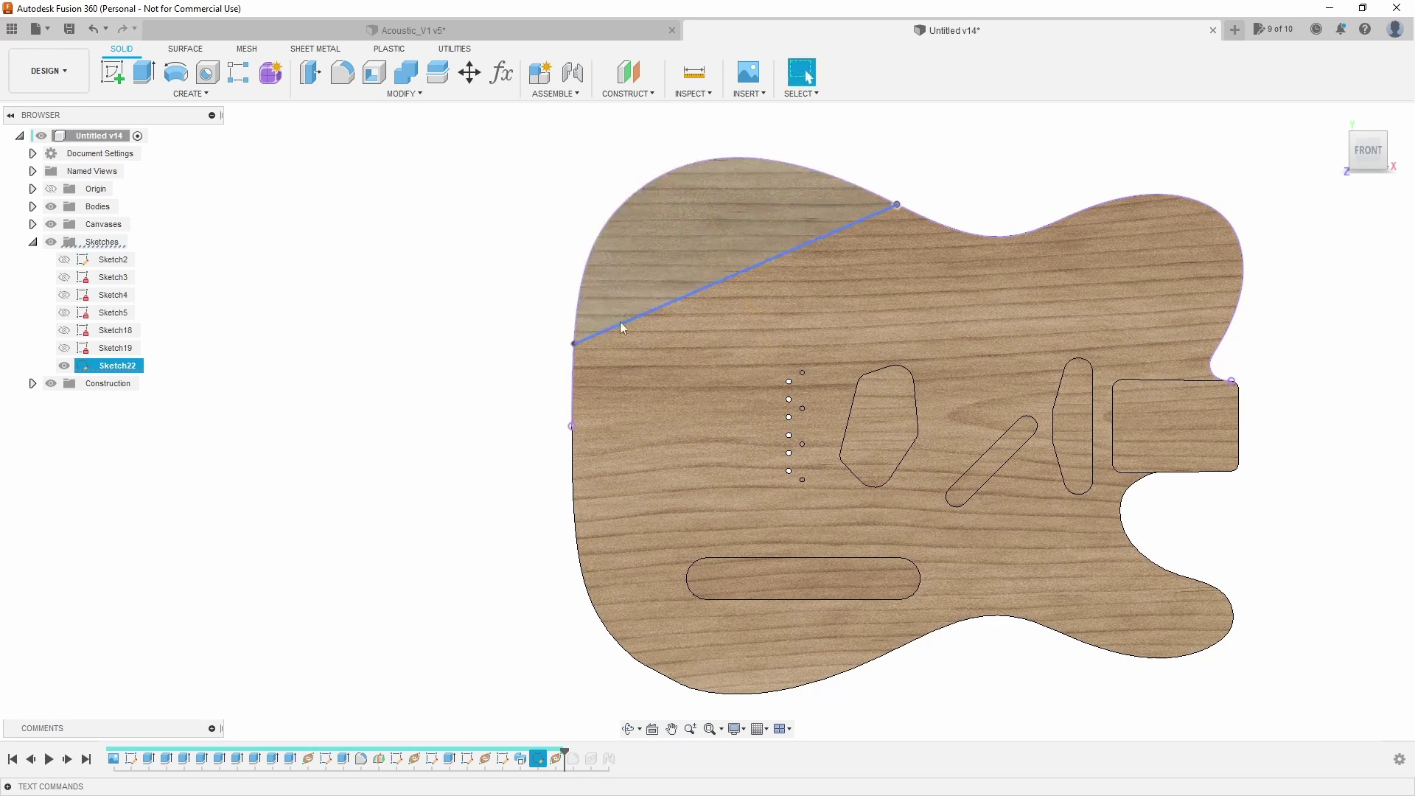
click(570, 340)
scroll(731, 211, up, 3)
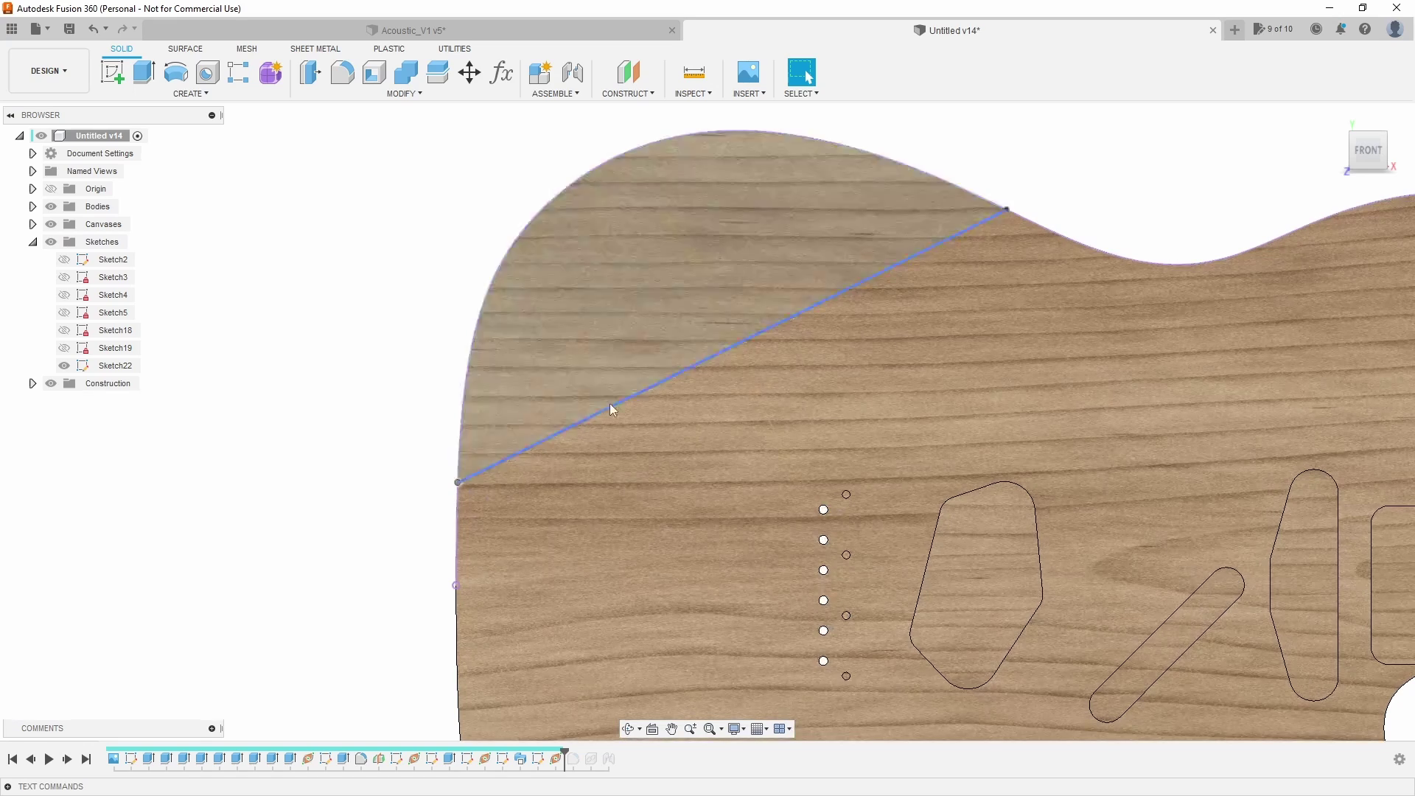
click(704, 294)
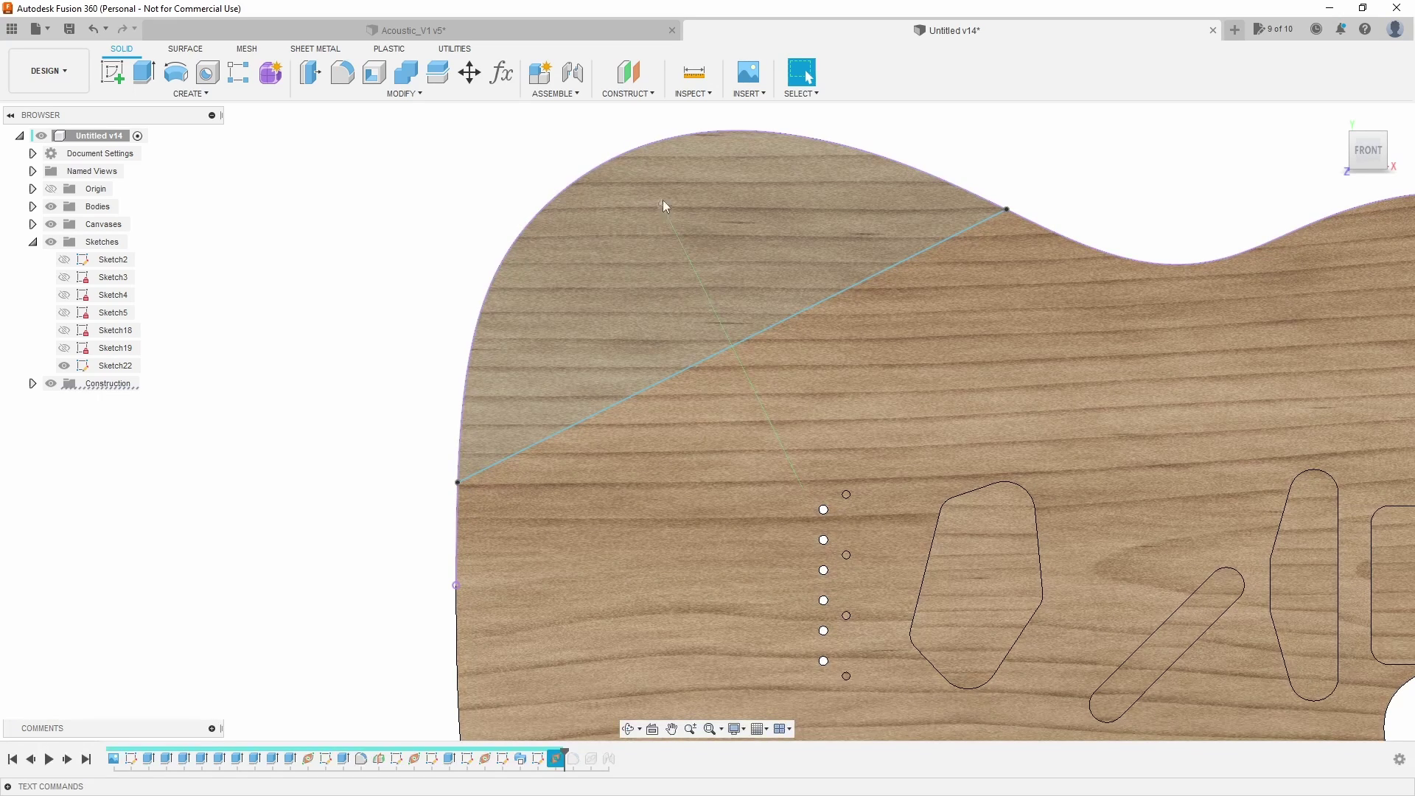
drag(463, 483, 465, 507)
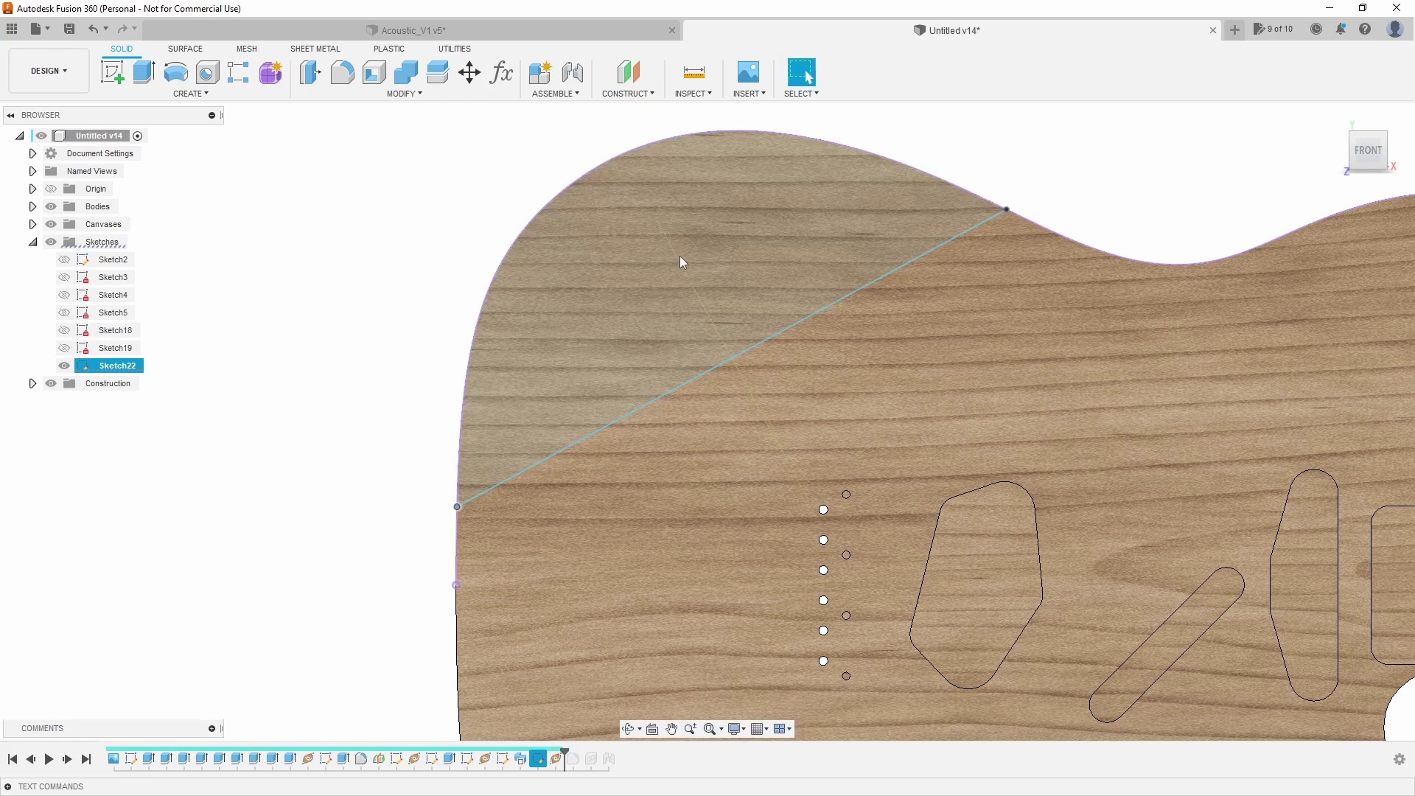
click(679, 255)
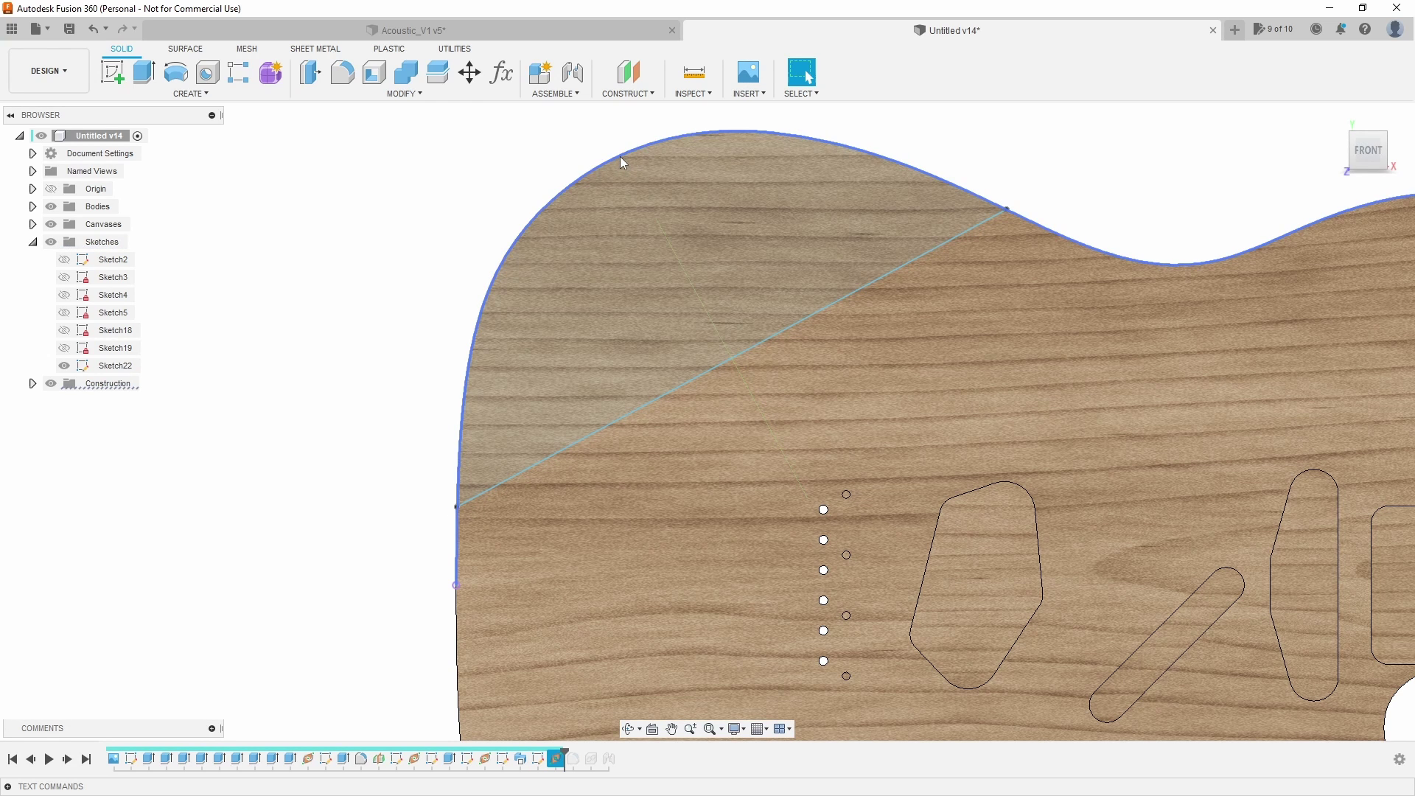
click(516, 152)
scroll(445, 354, down, 4)
shift+middle_drag(386, 461, 504, 401)
scroll(334, 499, up, 3)
- Sketch a sloping line from the origin on the midpoint plane as Sketch23, then finish it
click(118, 73)
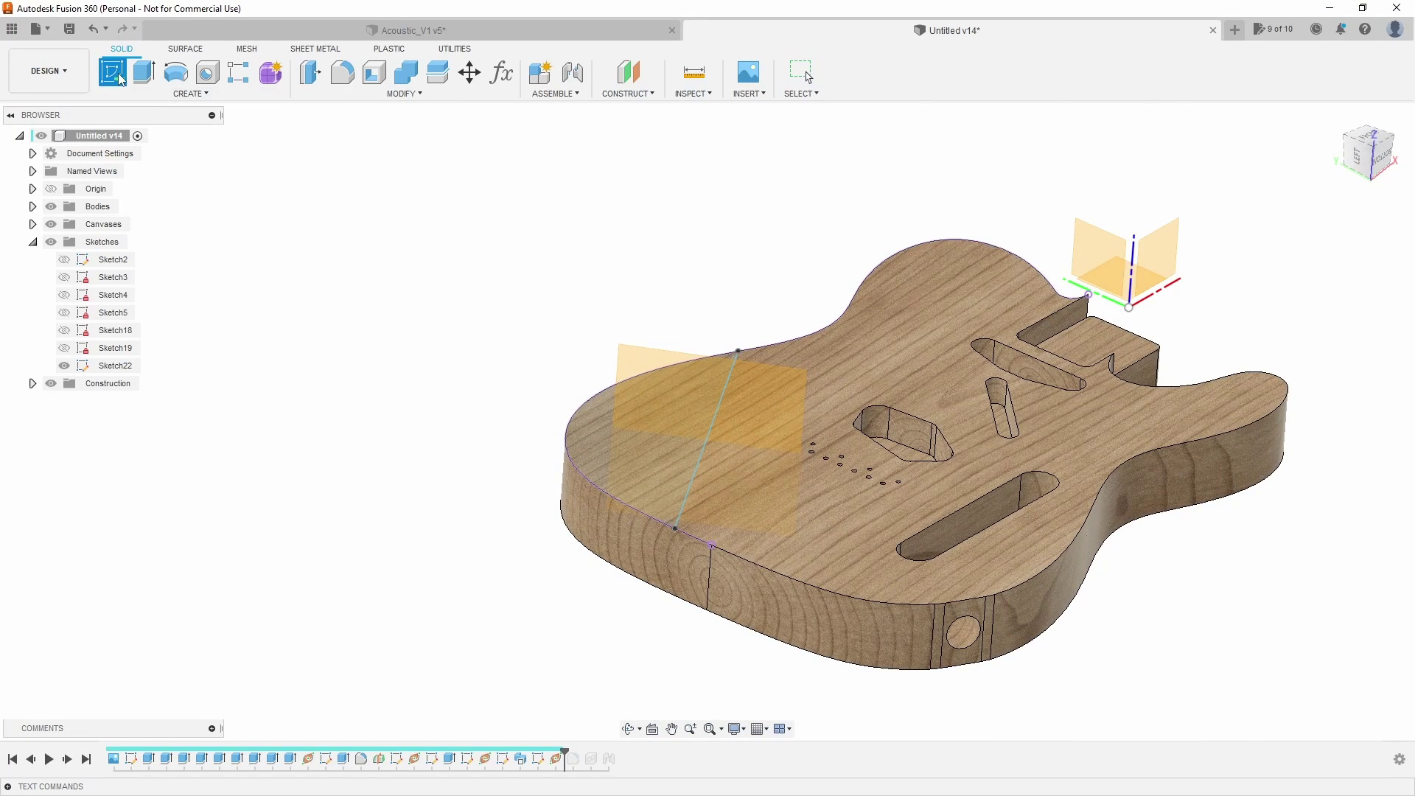
click(670, 388)
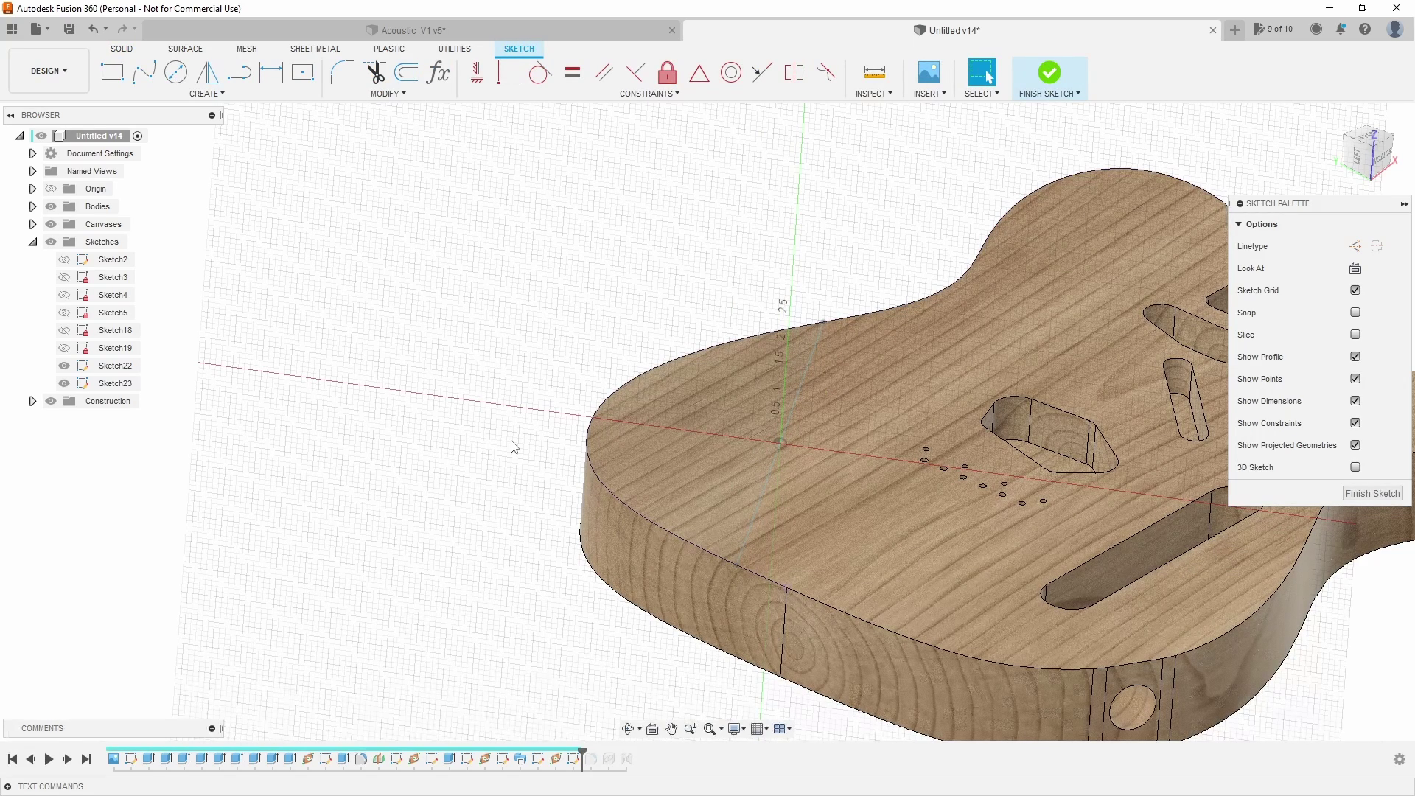
click(238, 71)
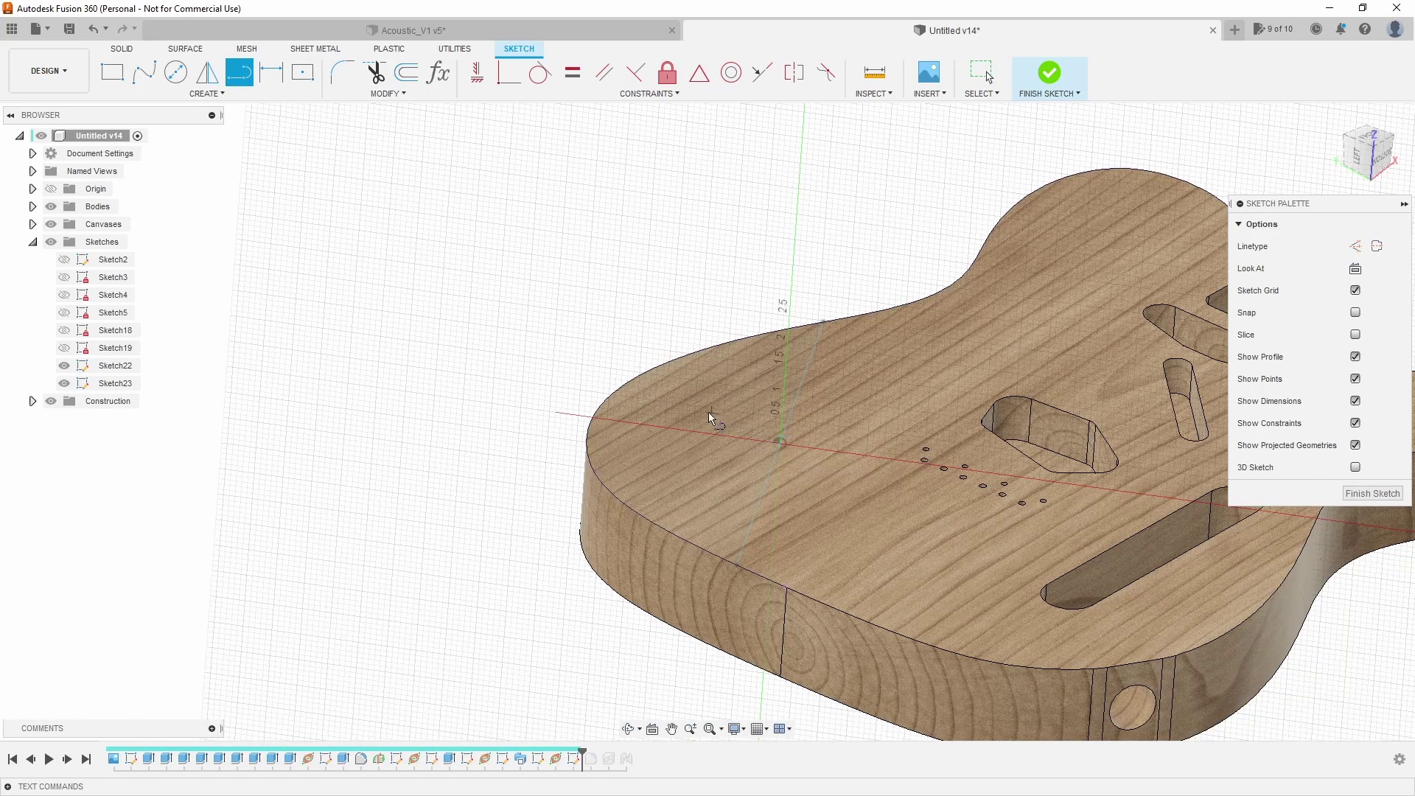
mouse_move(714, 418)
shift+middle_down()
mouse_move(632, 474)
mouse_move(670, 475)
shift+middle_up()
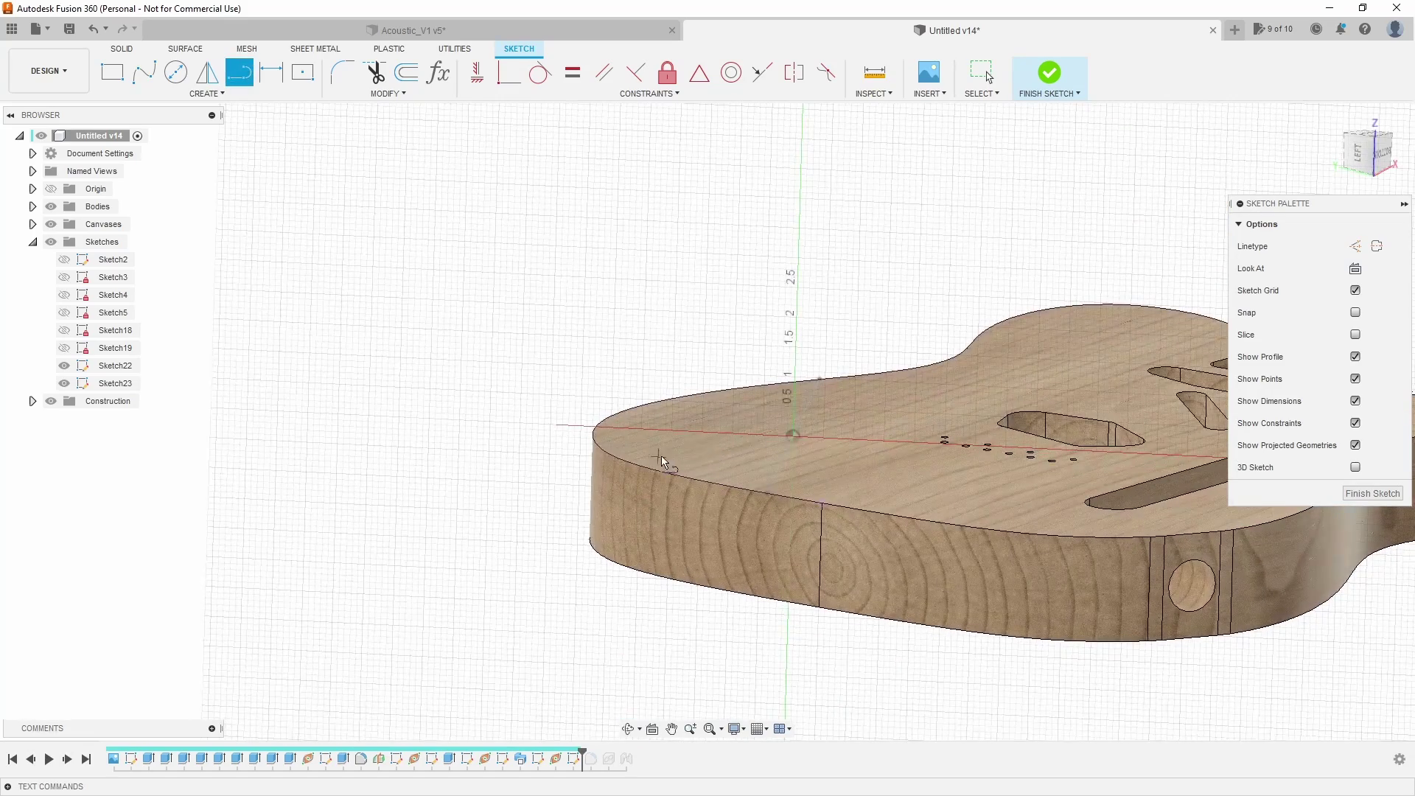
click(793, 435)
key(Escape)
shift+middle_drag(495, 395, 1341, 510)
click(1369, 493)
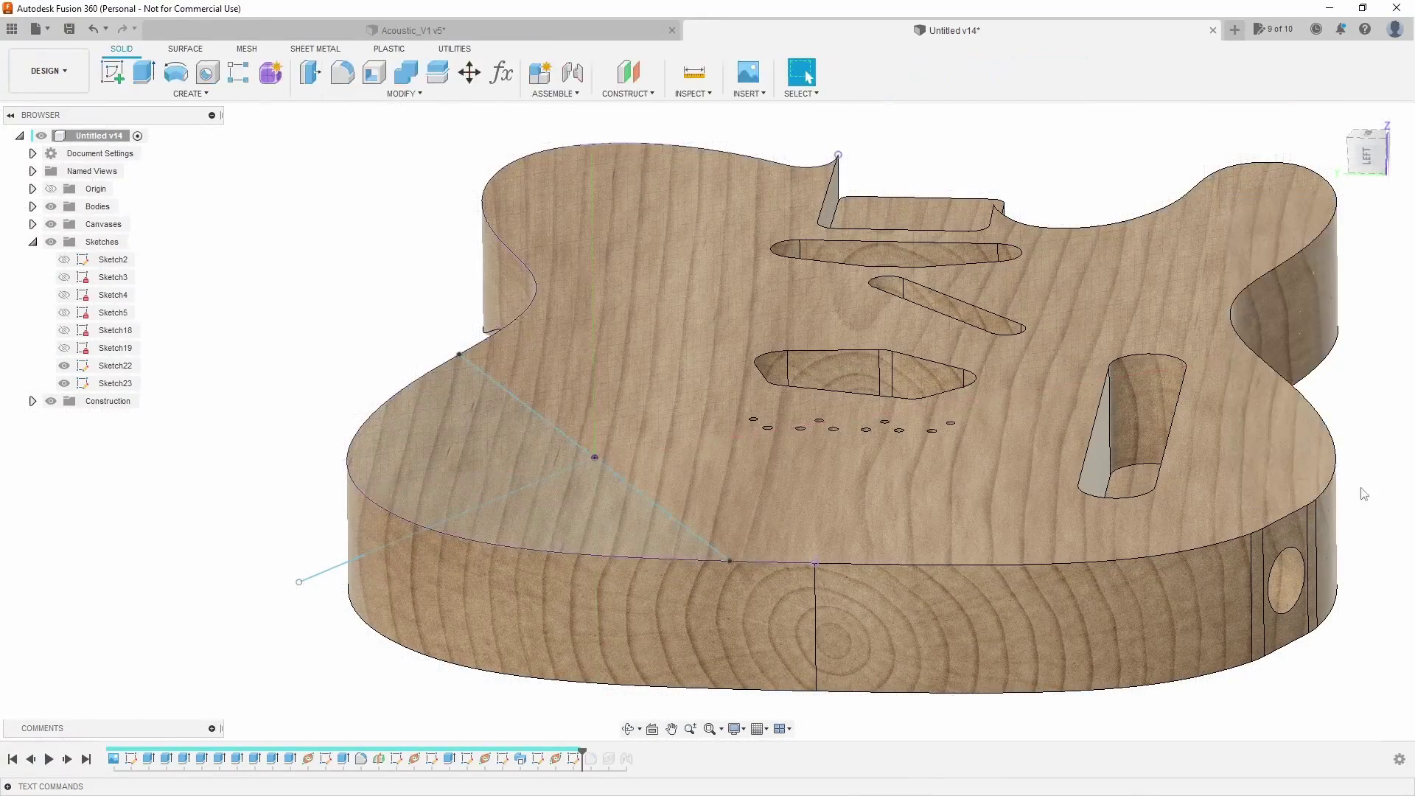
- Set up a sweep using the upper-bout region as profile and the sloping line as path
click(190, 93)
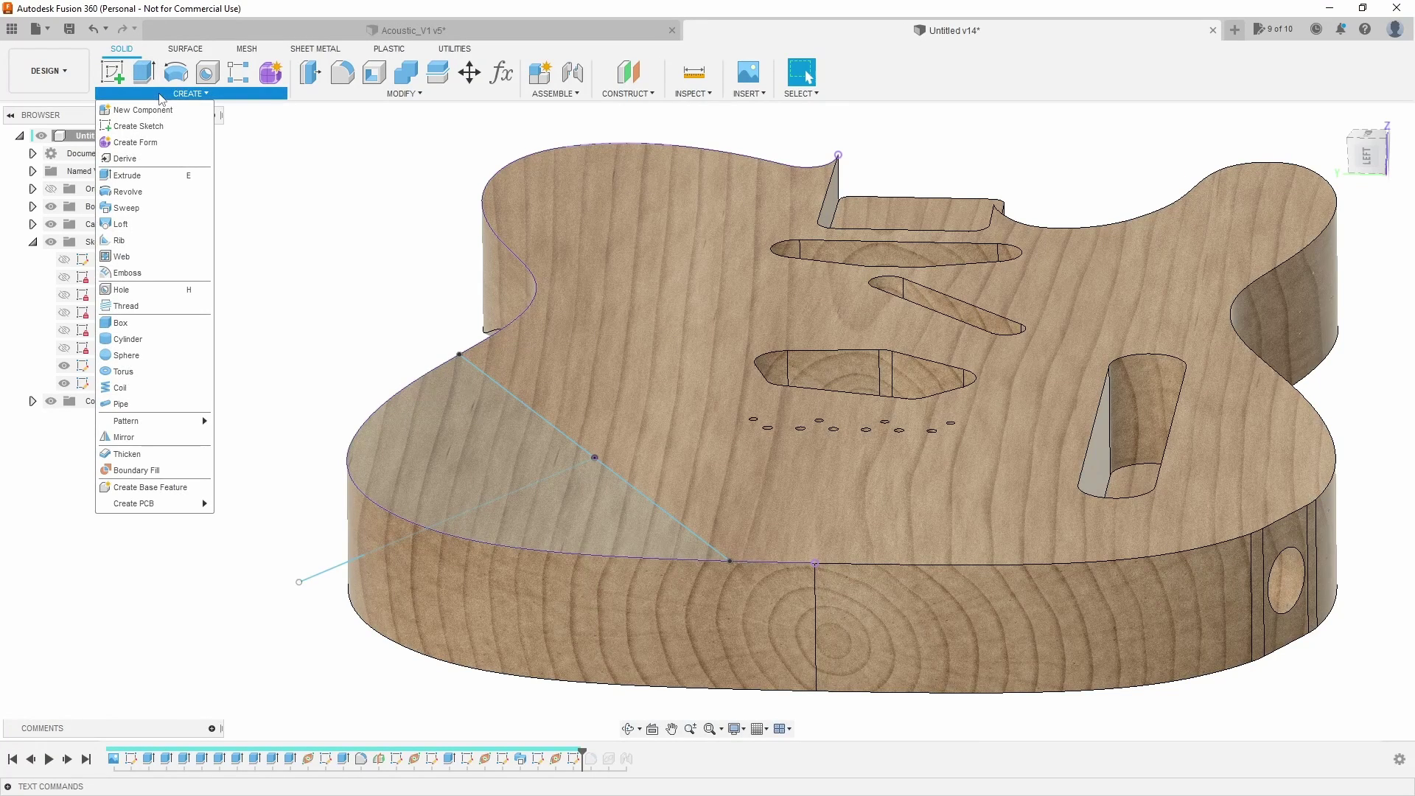
click(161, 212)
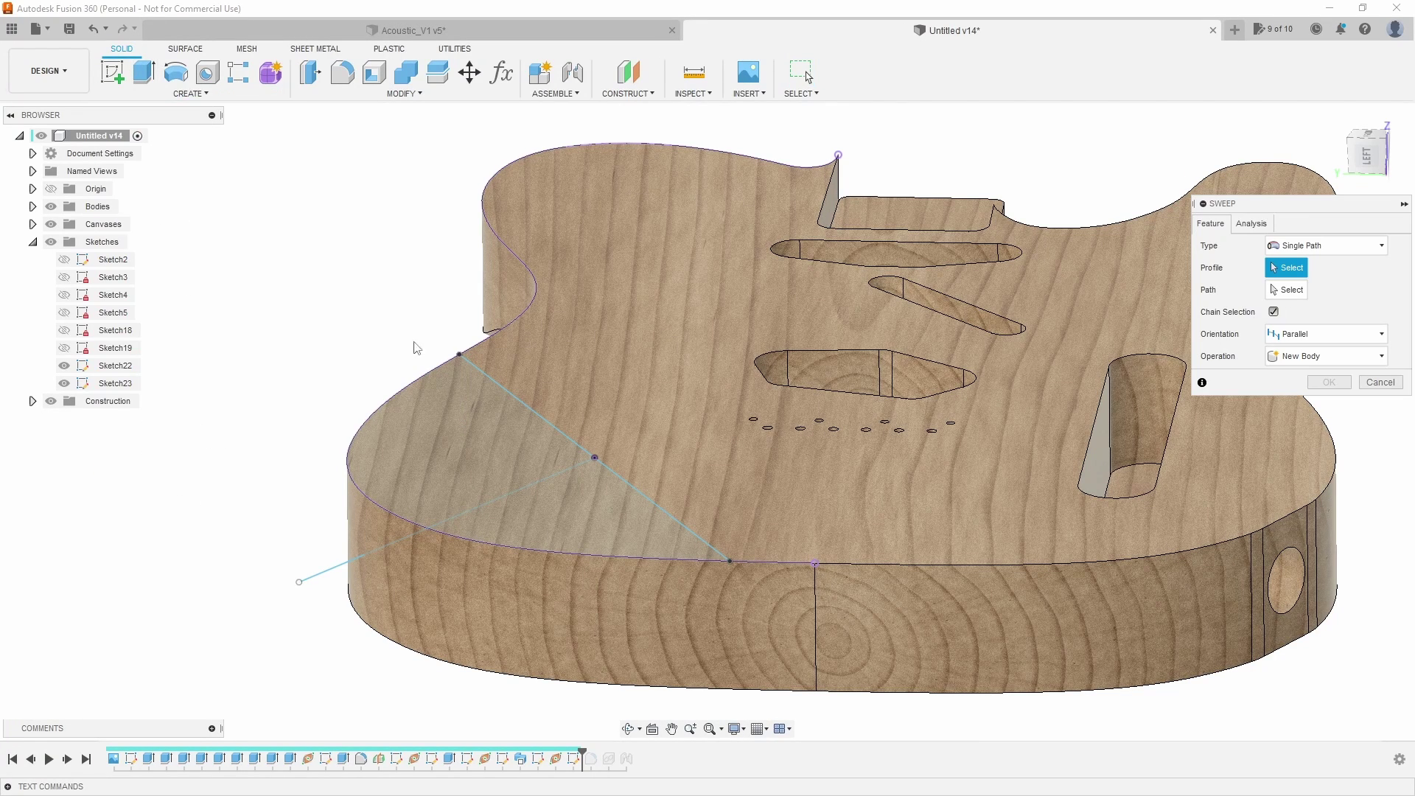
click(502, 440)
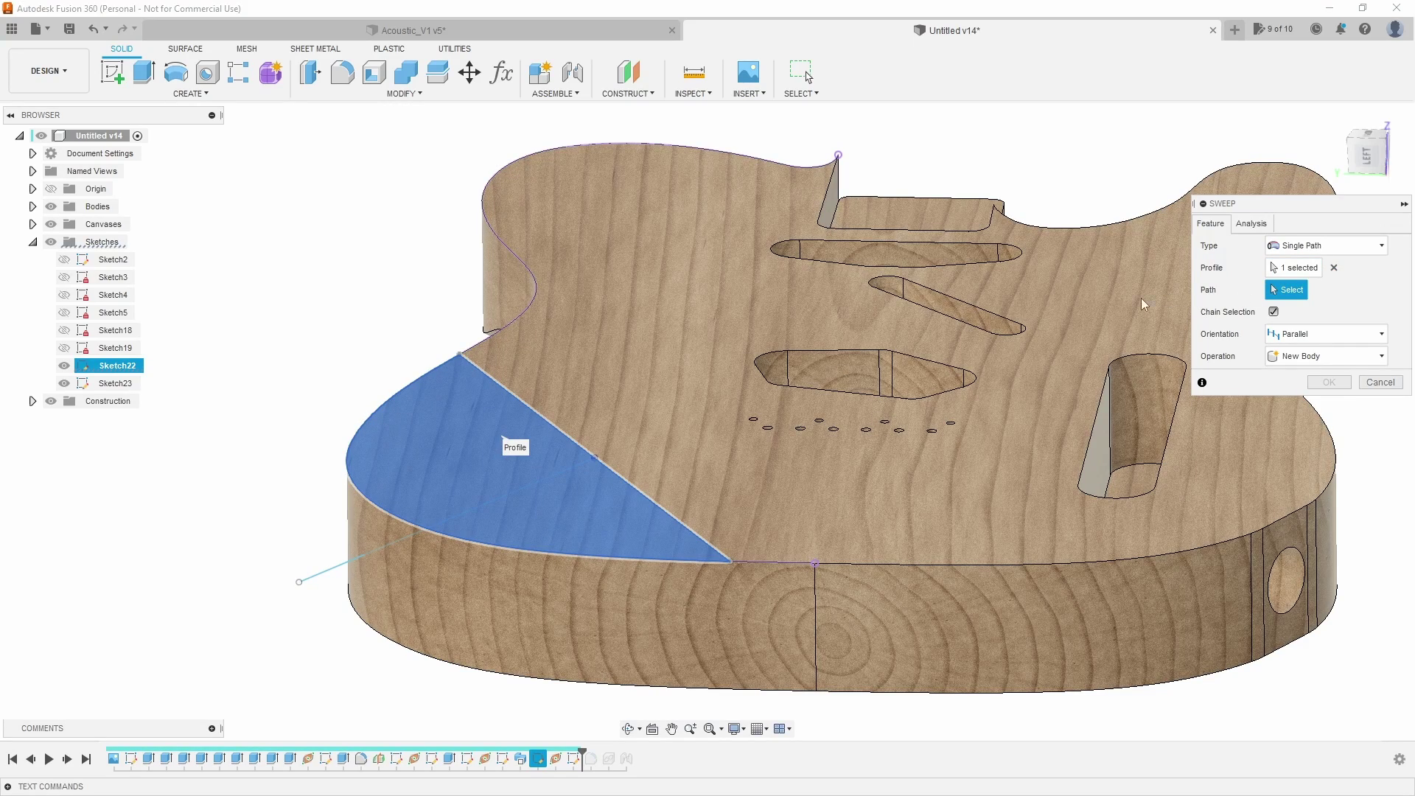
click(324, 572)
scroll(773, 467, down, 2)
scroll(363, 632, up, 3)
mouse_move(363, 631)
shift+middle_down()
mouse_move(384, 579)
mouse_move(369, 581)
shift+middle_up()
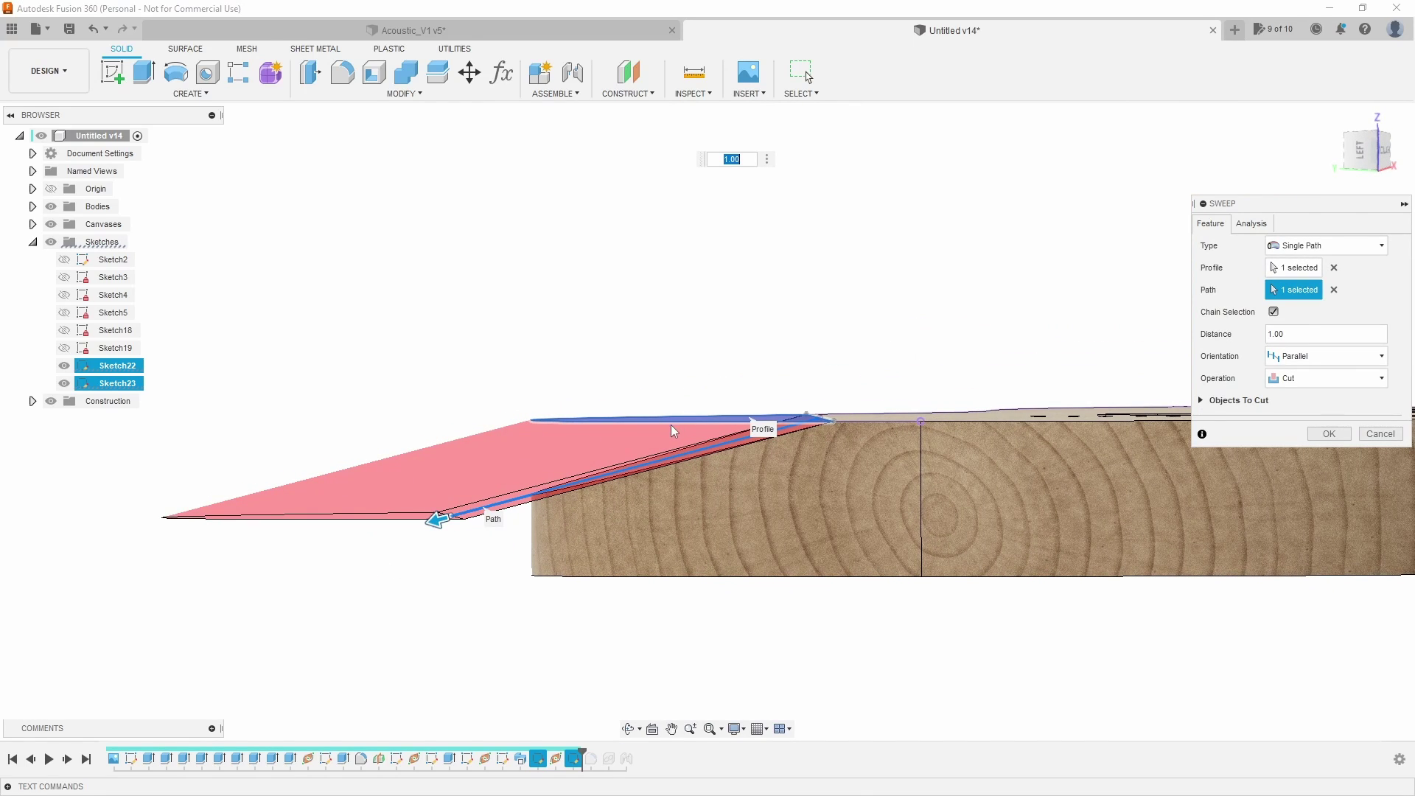
- Set the sweep orientation to parallel and complete the flat arm bevel cut
click(1329, 358)
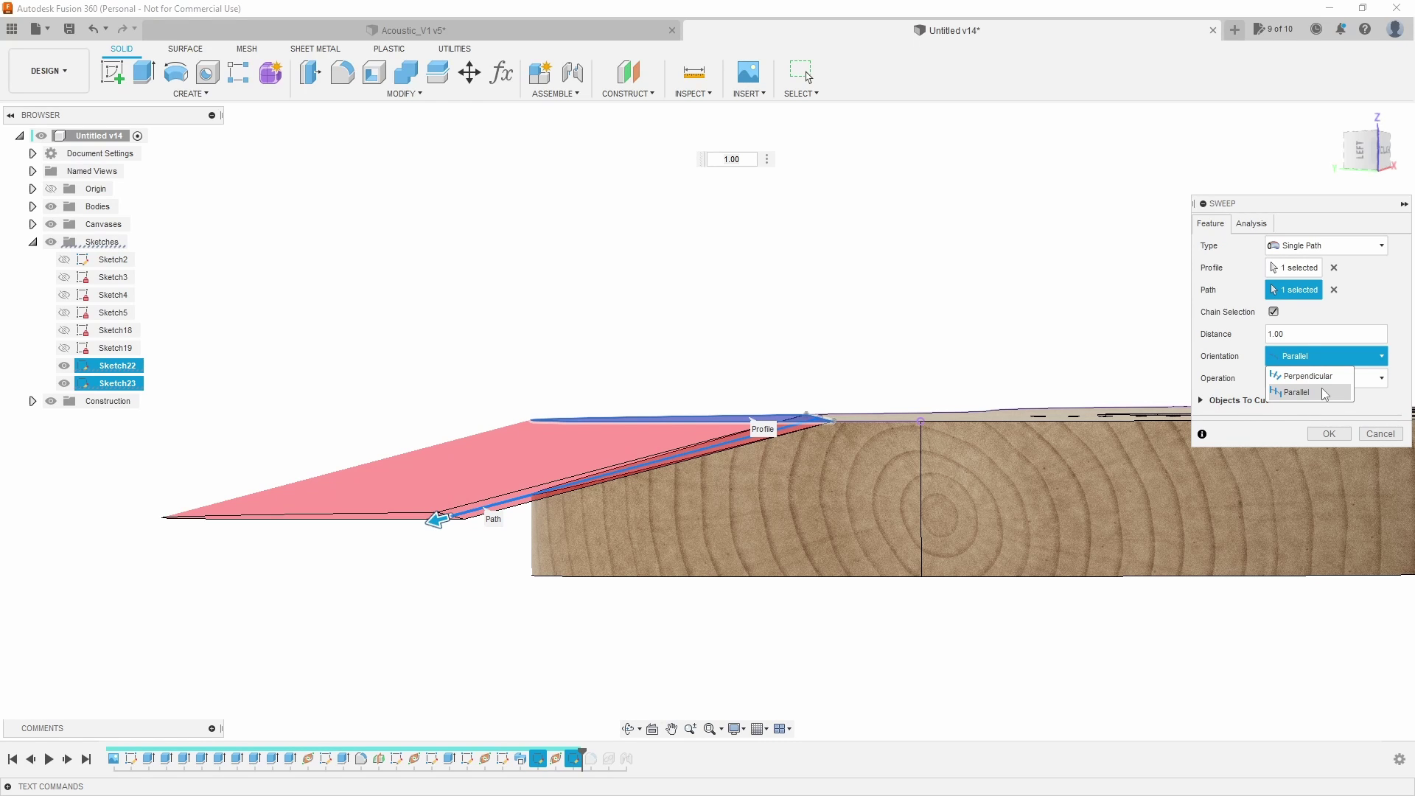
click(1324, 393)
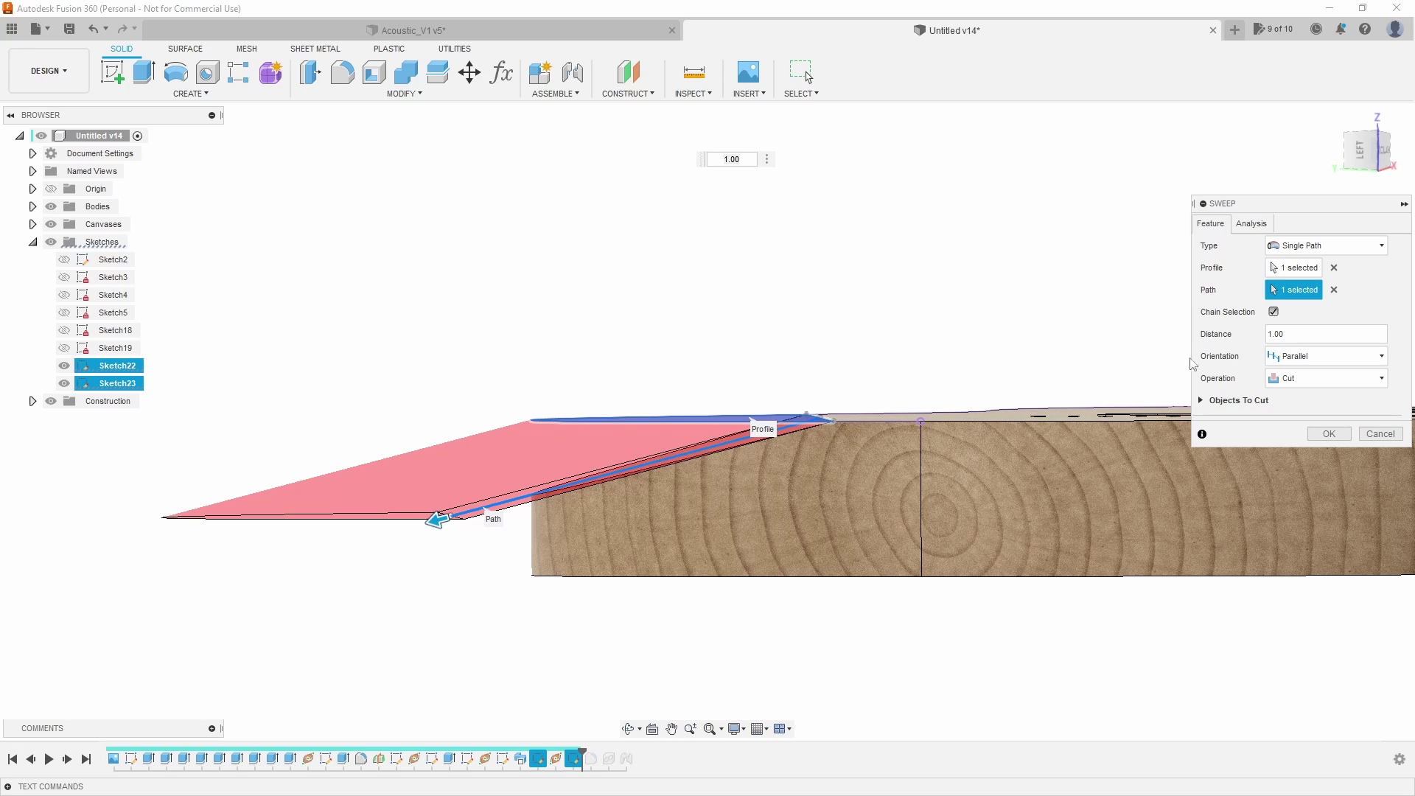
click(1329, 434)
shift+middle_drag(1168, 385, 989, 422)
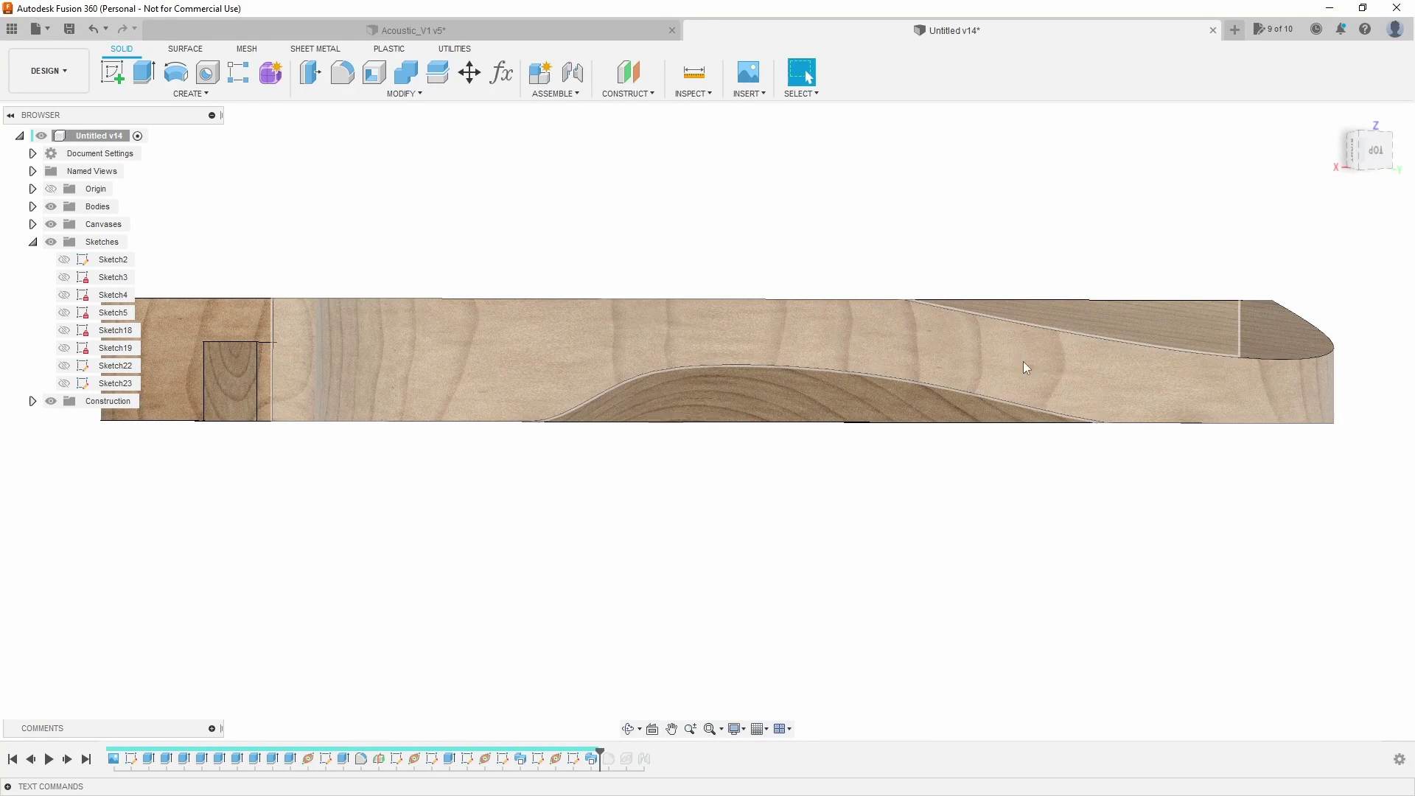
scroll(885, 380, down, 3)
scroll(994, 387, up, 5)
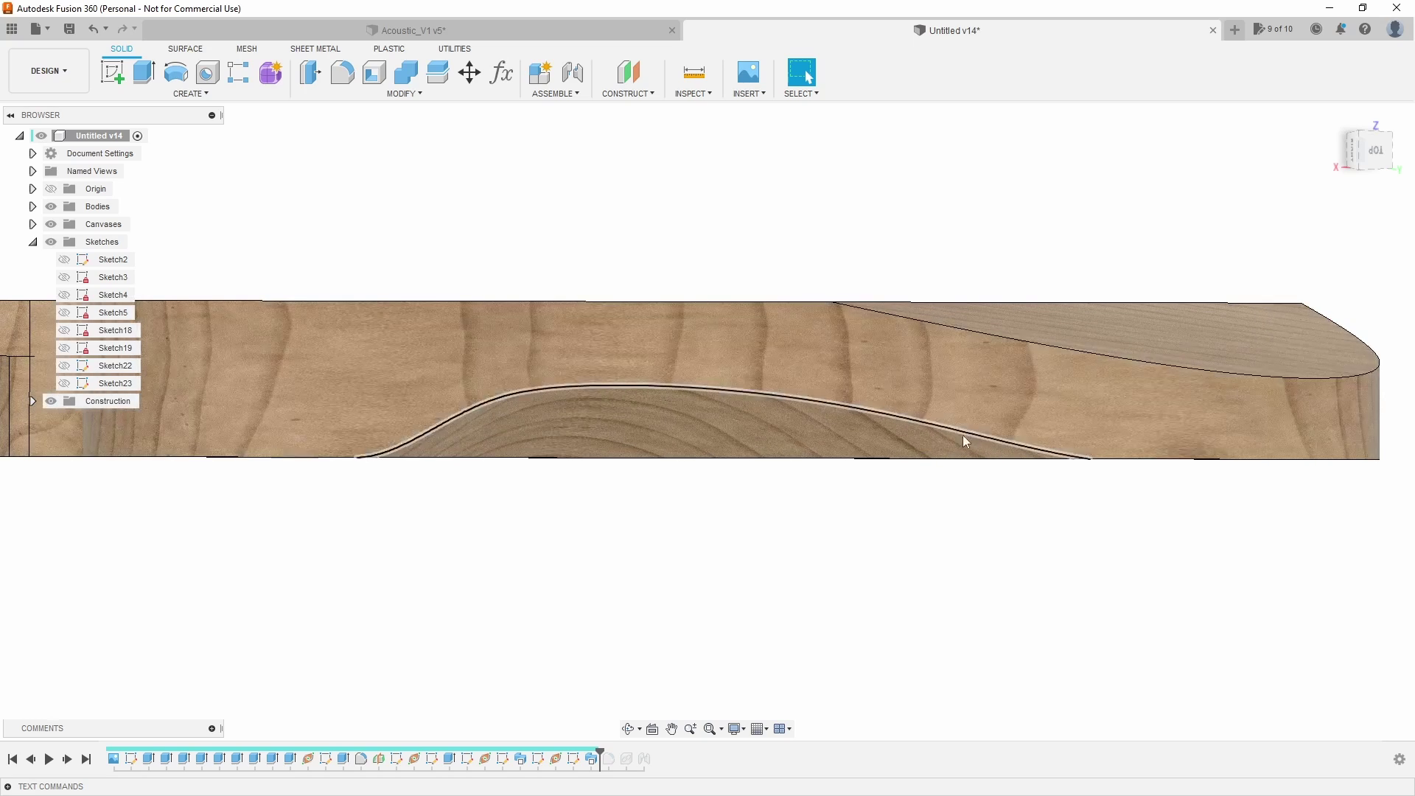
shift+middle_drag(1061, 533, 987, 350)
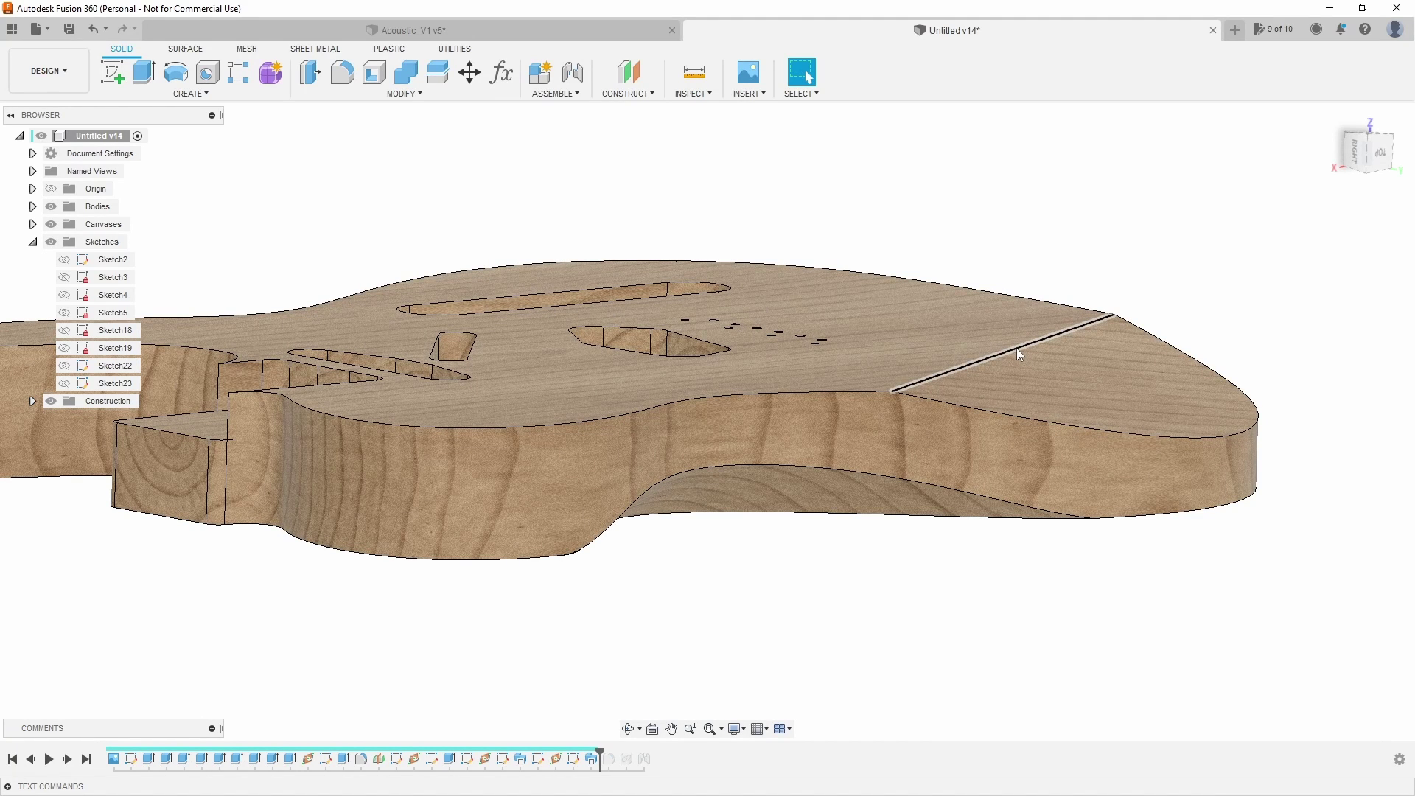
key(f)
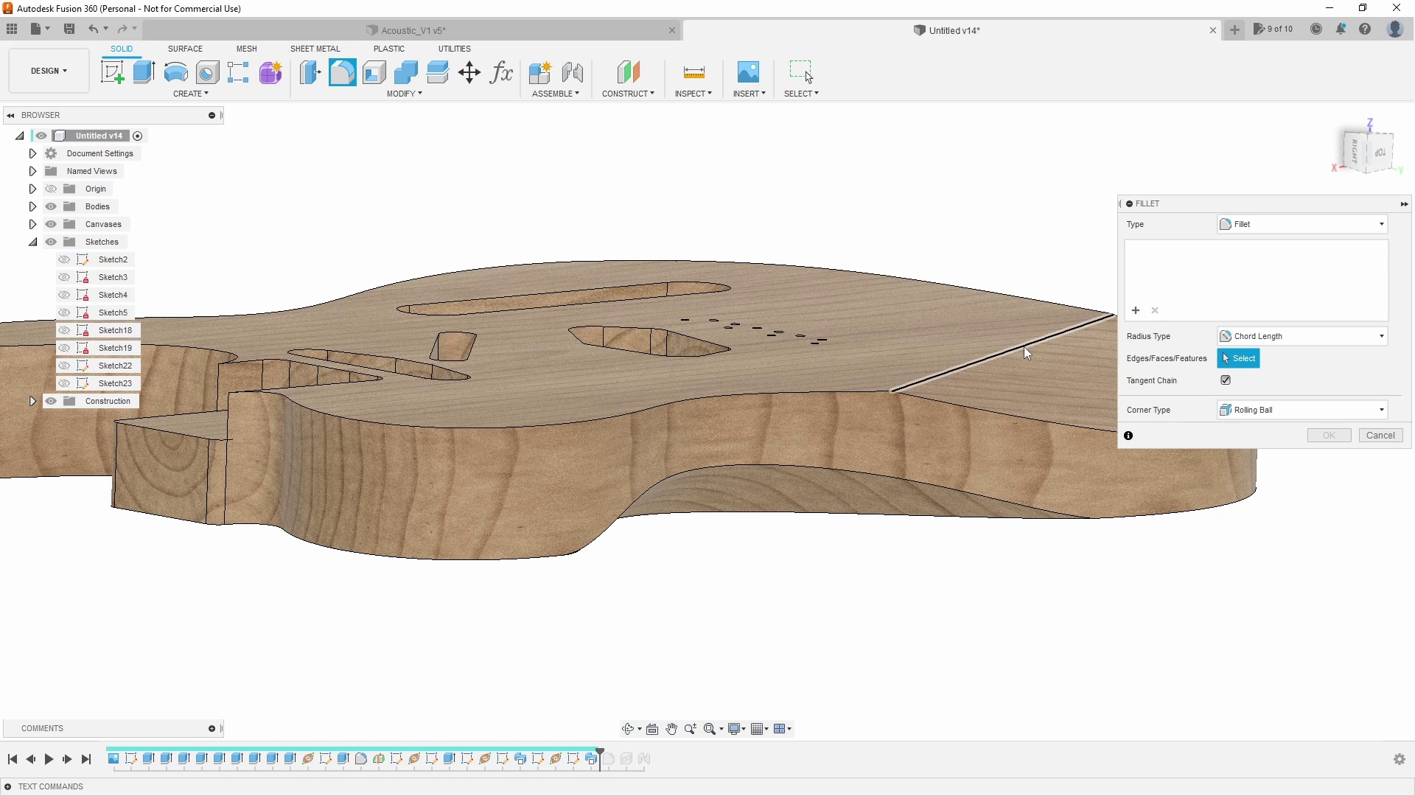
- Fillet the split-line edge across the body top, trying 3 in and then 6 in
click(1026, 352)
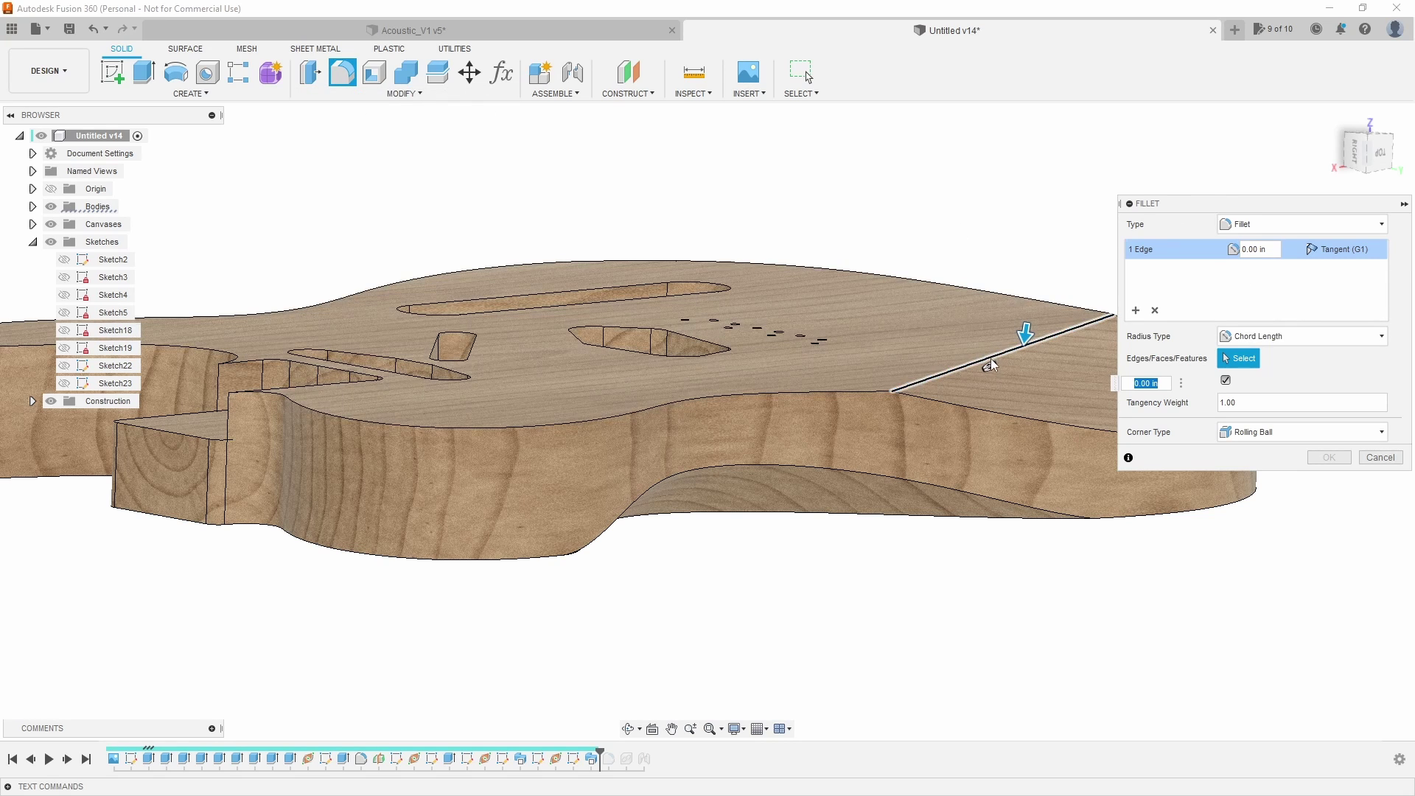
click(1260, 249)
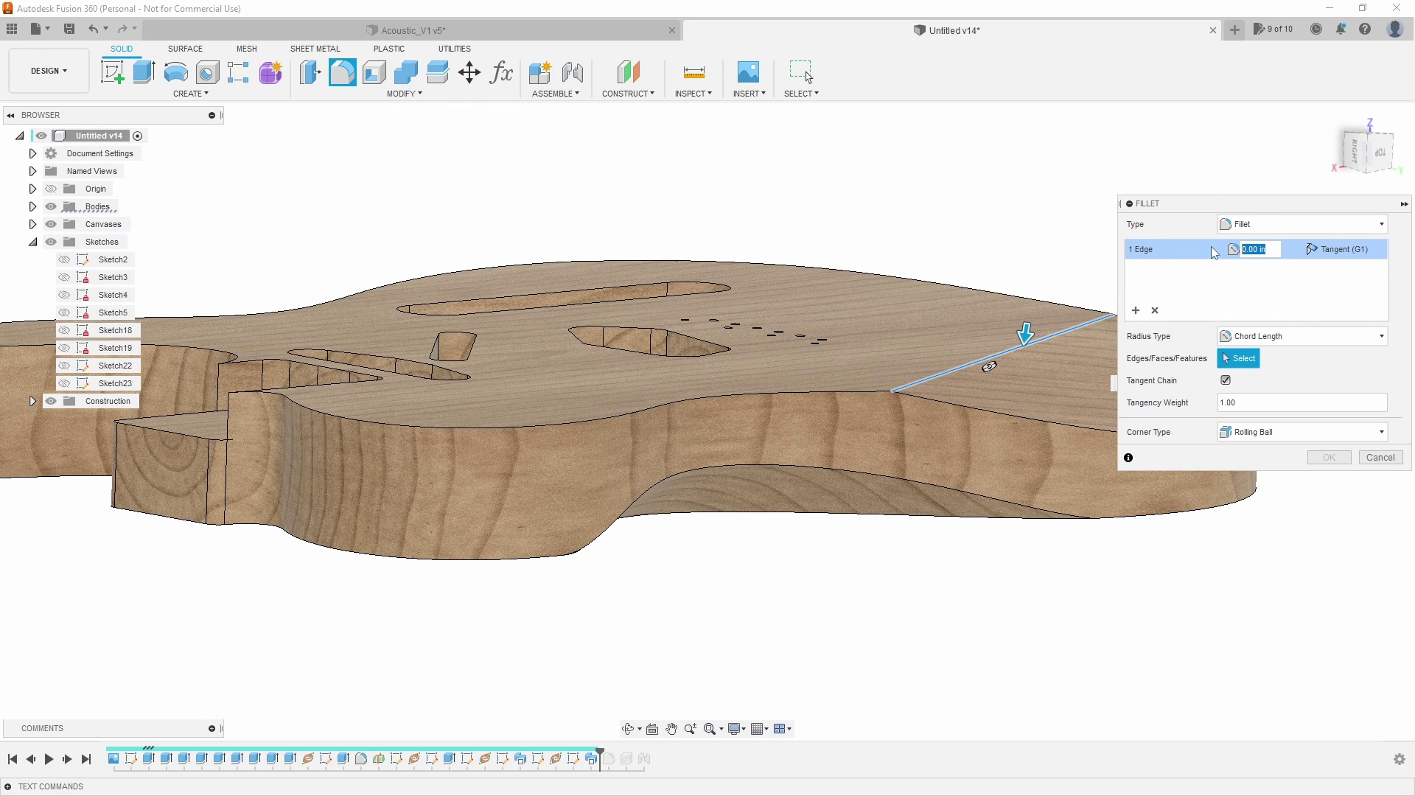
text(3)
key(Tab)
shift+middle_drag(1106, 472, 923, 427)
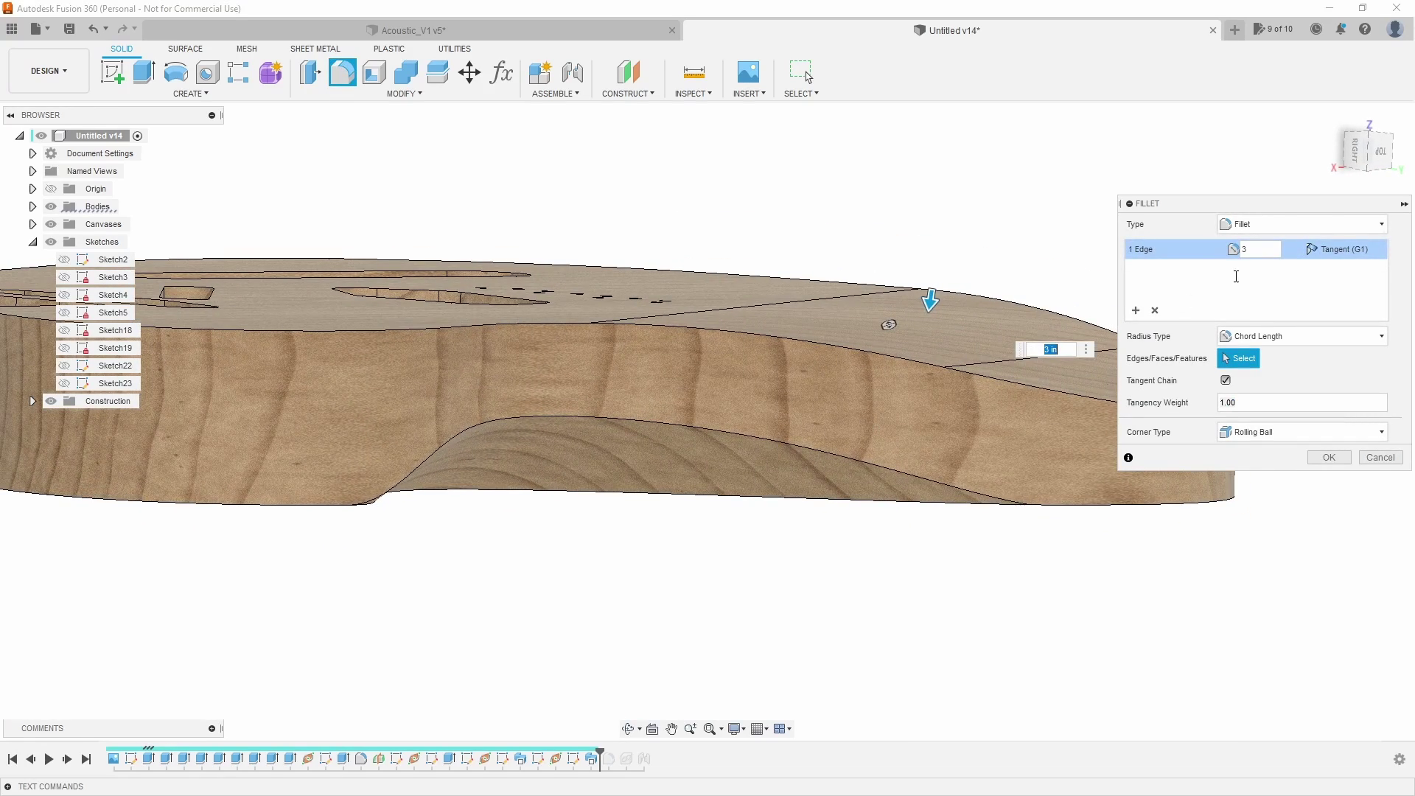
click(1256, 249)
text(6)
key(Tab)
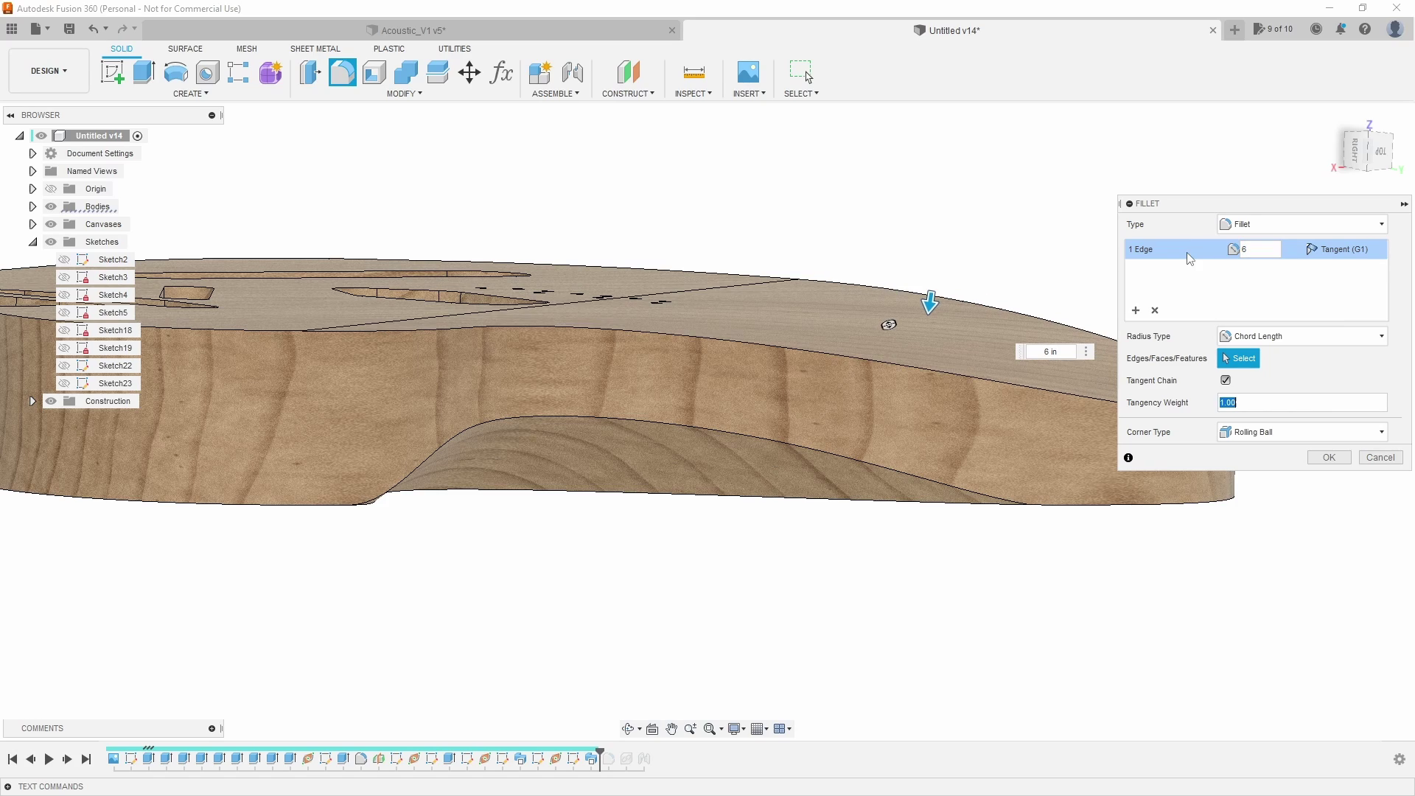
- Settle on a 4 in chord-length fillet for the arm bevel and apply it
scroll(1023, 368, down, 2)
shift+middle_drag(1024, 369, 800, 432)
scroll(800, 431, down, 3)
scroll(1019, 402, up, 3)
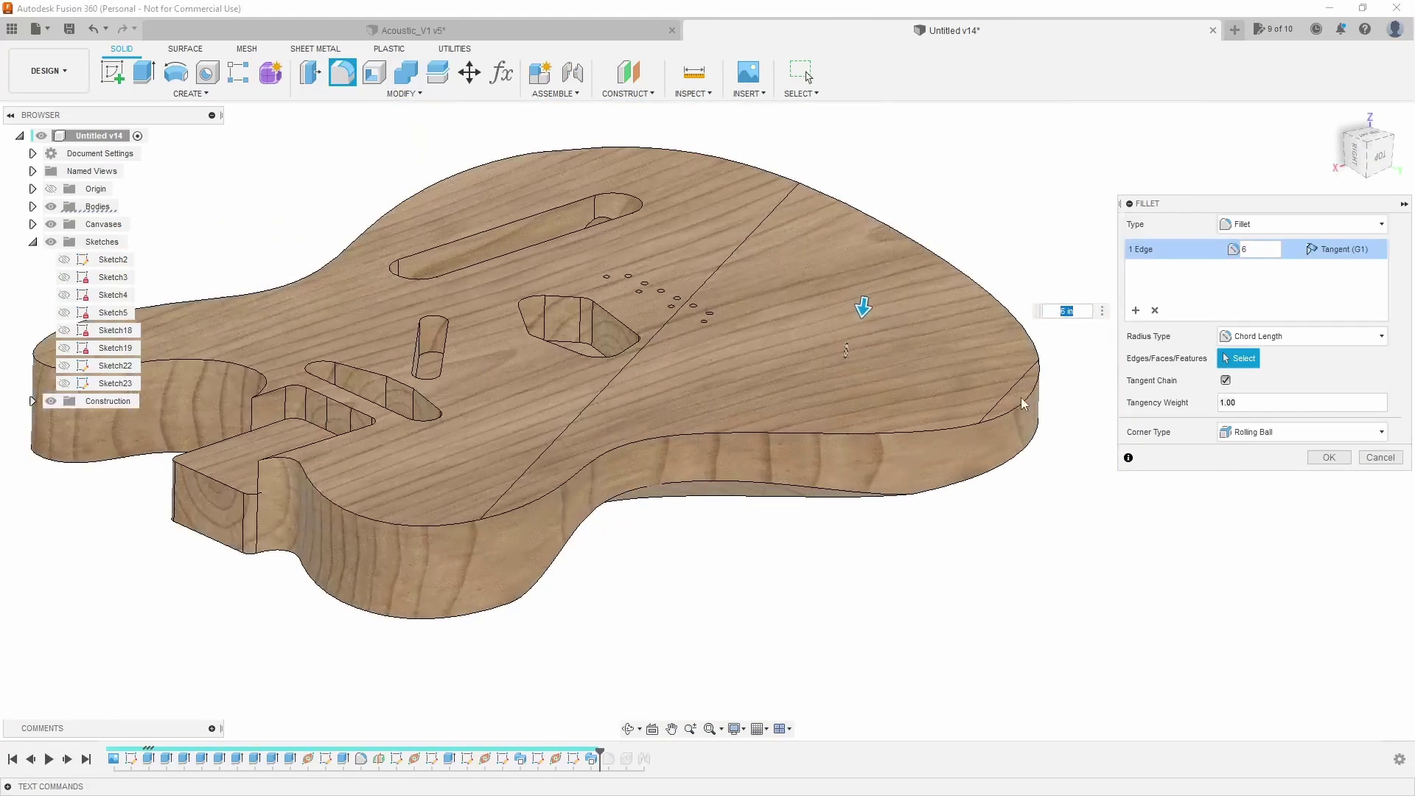
shift+middle_drag(916, 401, 590, 344)
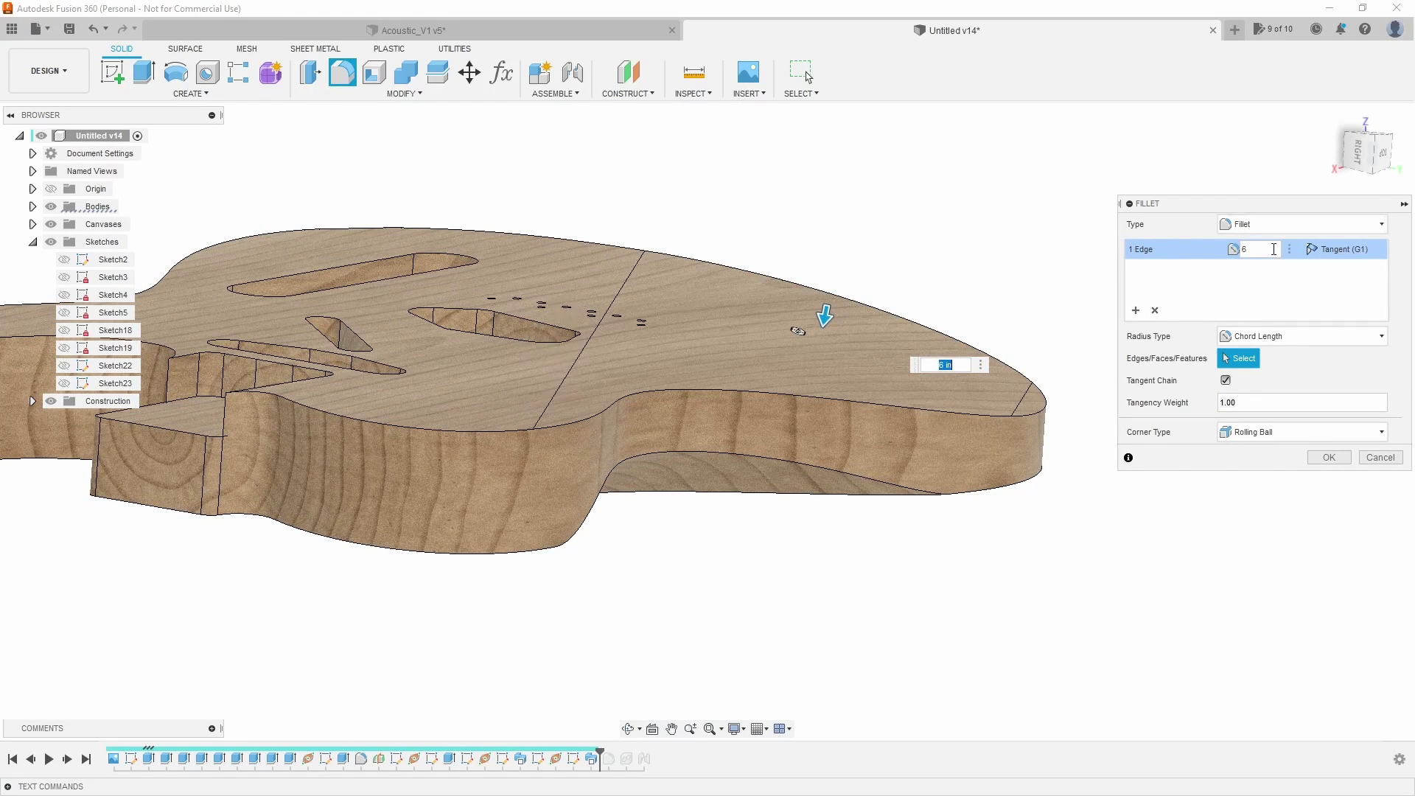
text(4)
key(Tab)
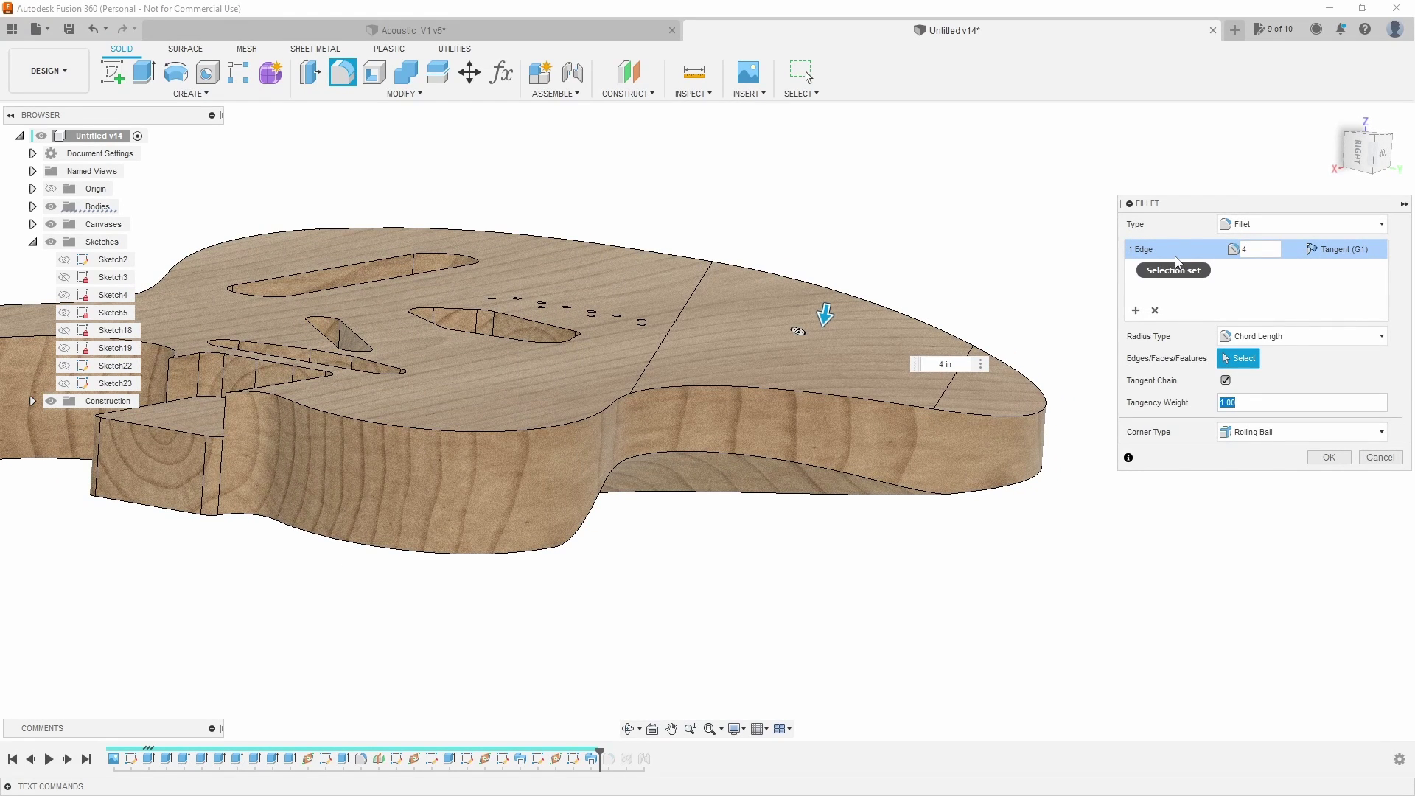
scroll(1043, 477, up, 2)
shift+middle_drag(1043, 477, 986, 443)
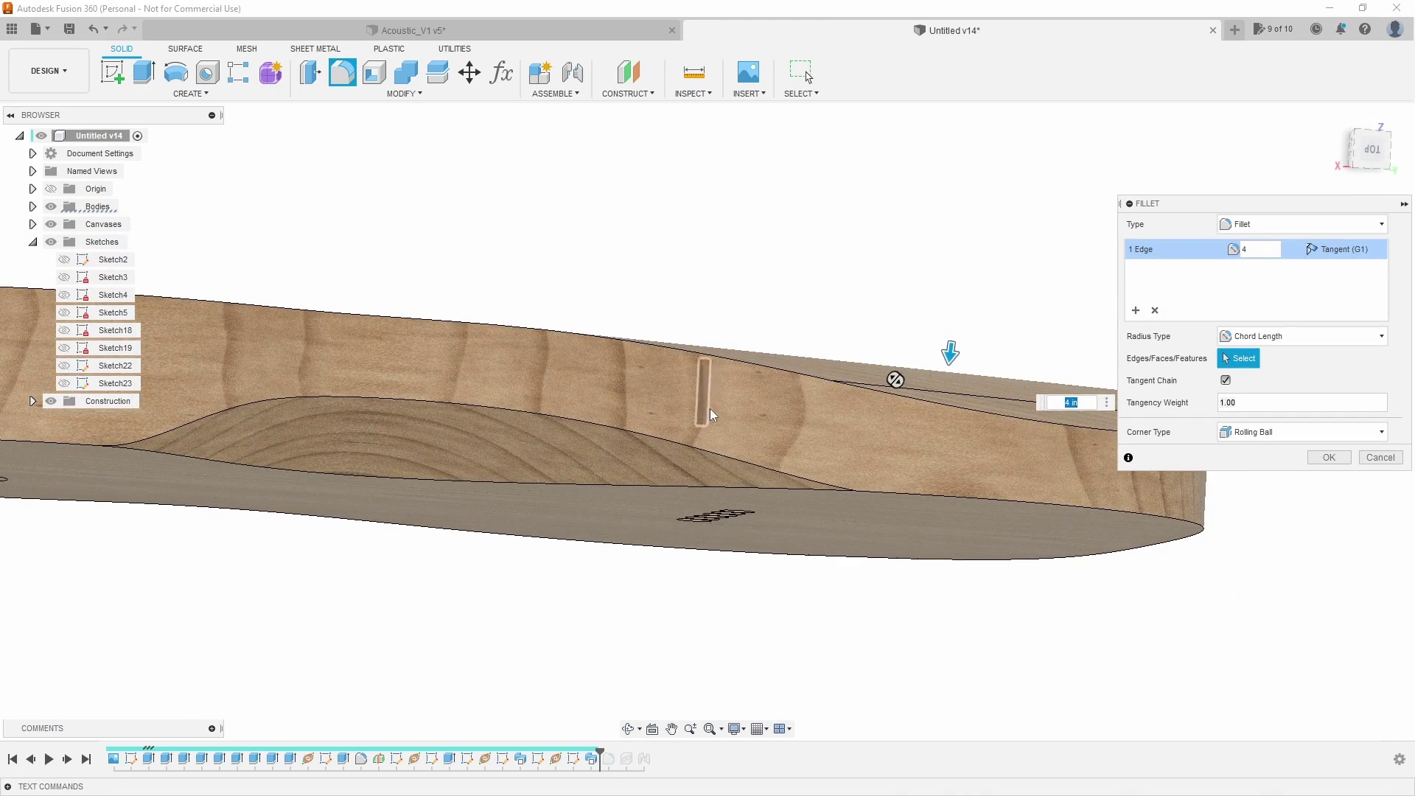
shift+middle_drag(709, 408, 1245, 453)
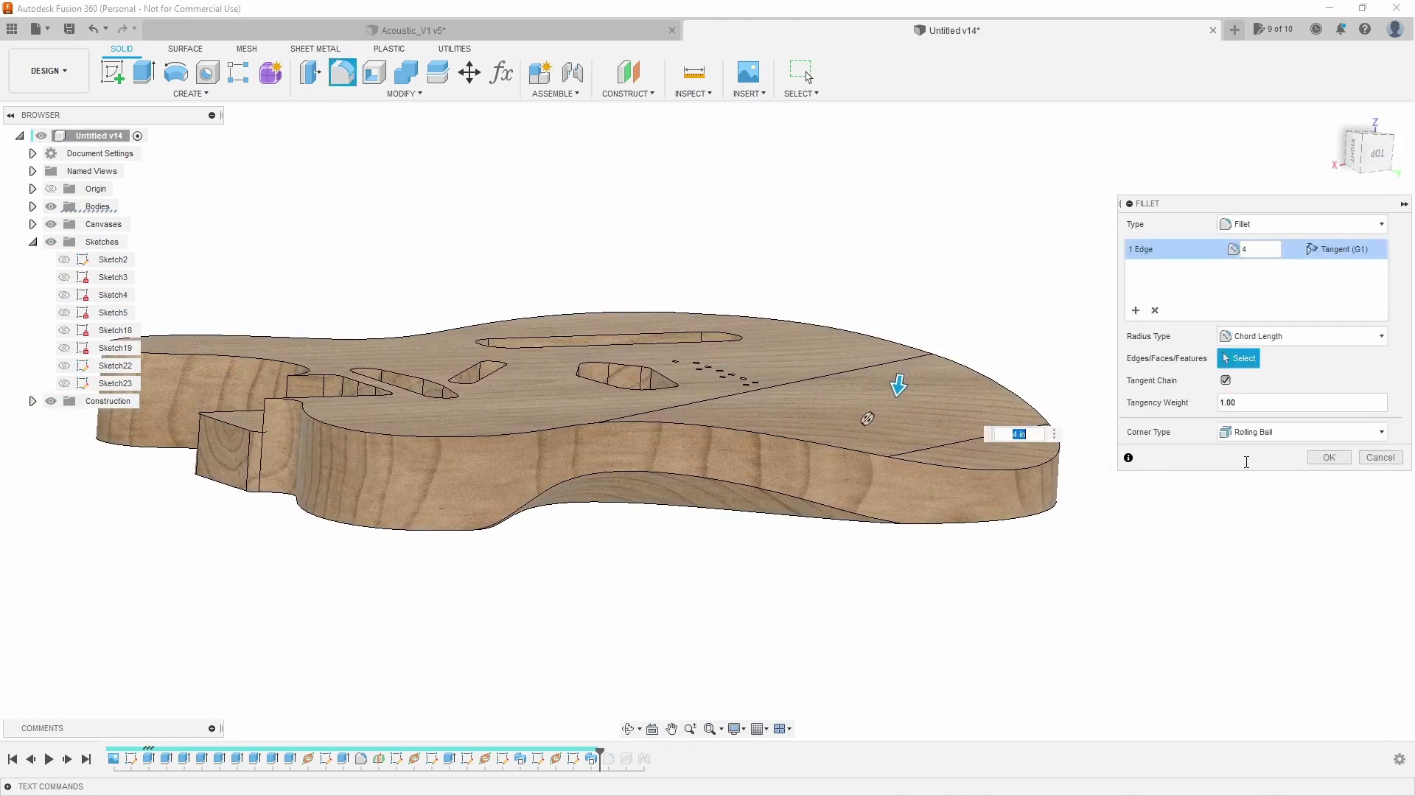
click(1345, 456)
scroll(987, 549, up, 4)
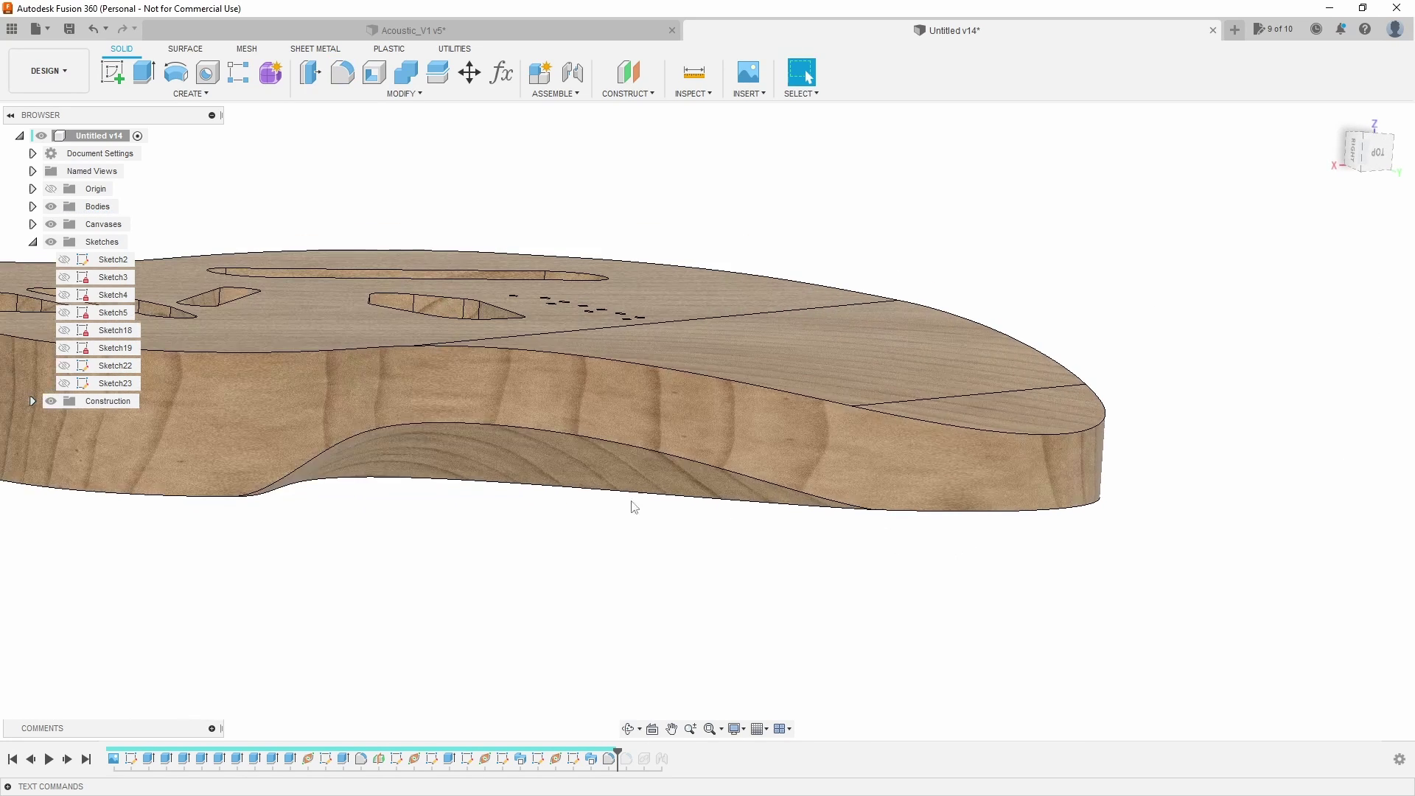
- Show Sketch23 again and drag its guide line's outer endpoint lower beside the body's end
click(65, 383)
mouse_move(984, 581)
shift+middle_down()
mouse_move(985, 542)
mouse_move(992, 558)
shift+middle_up()
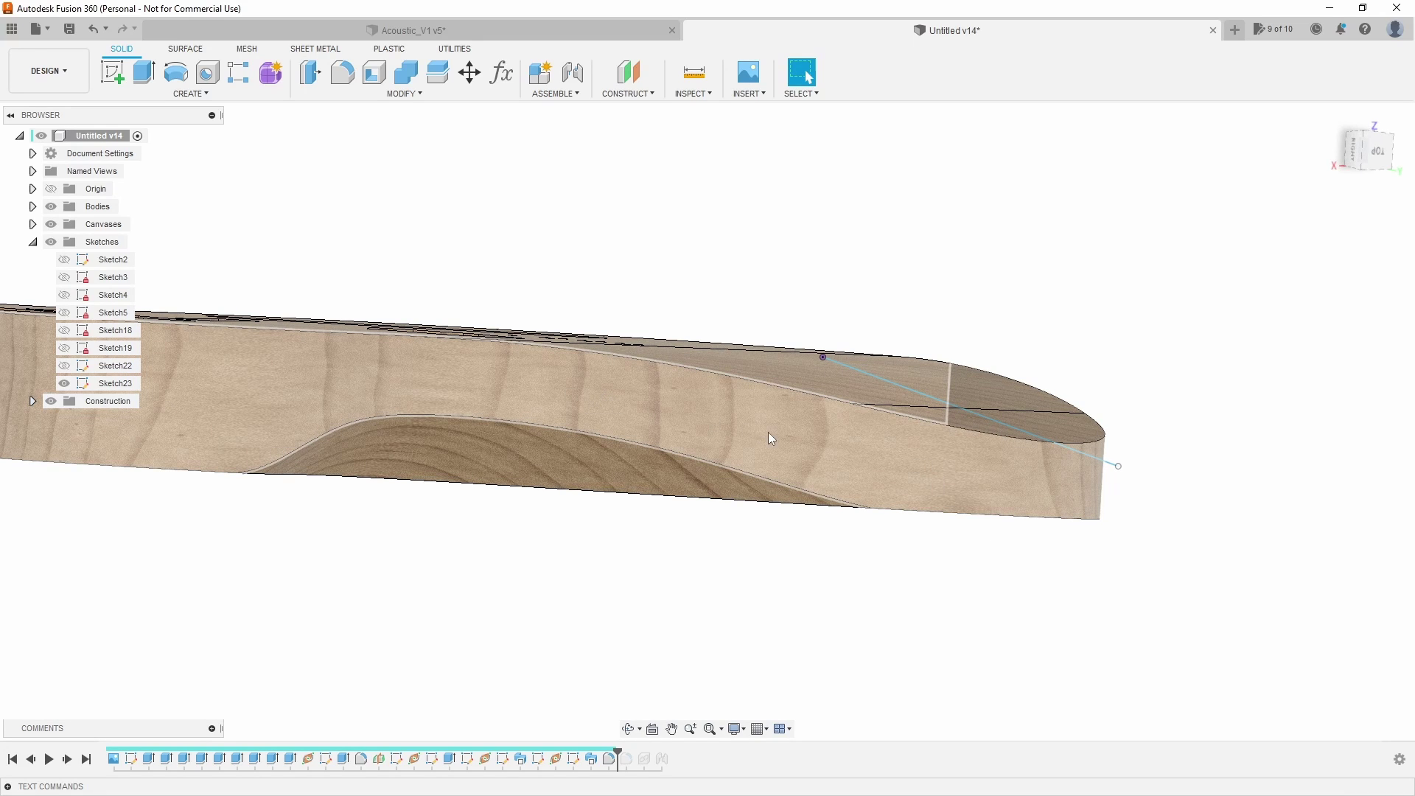
drag(1119, 468, 1119, 482)
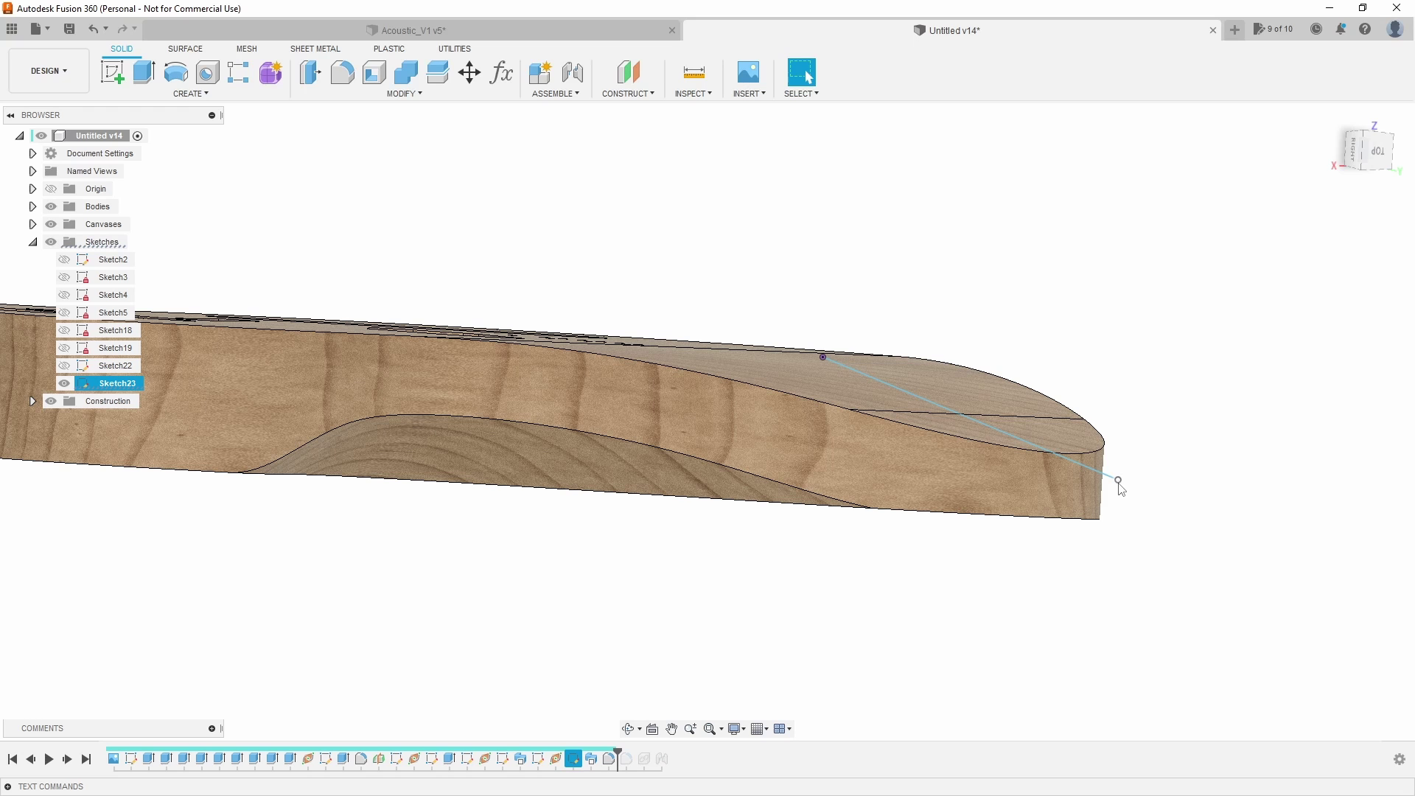
mouse_move(1211, 515)
shift+middle_down()
mouse_move(1230, 521)
mouse_move(1217, 528)
shift+middle_up()
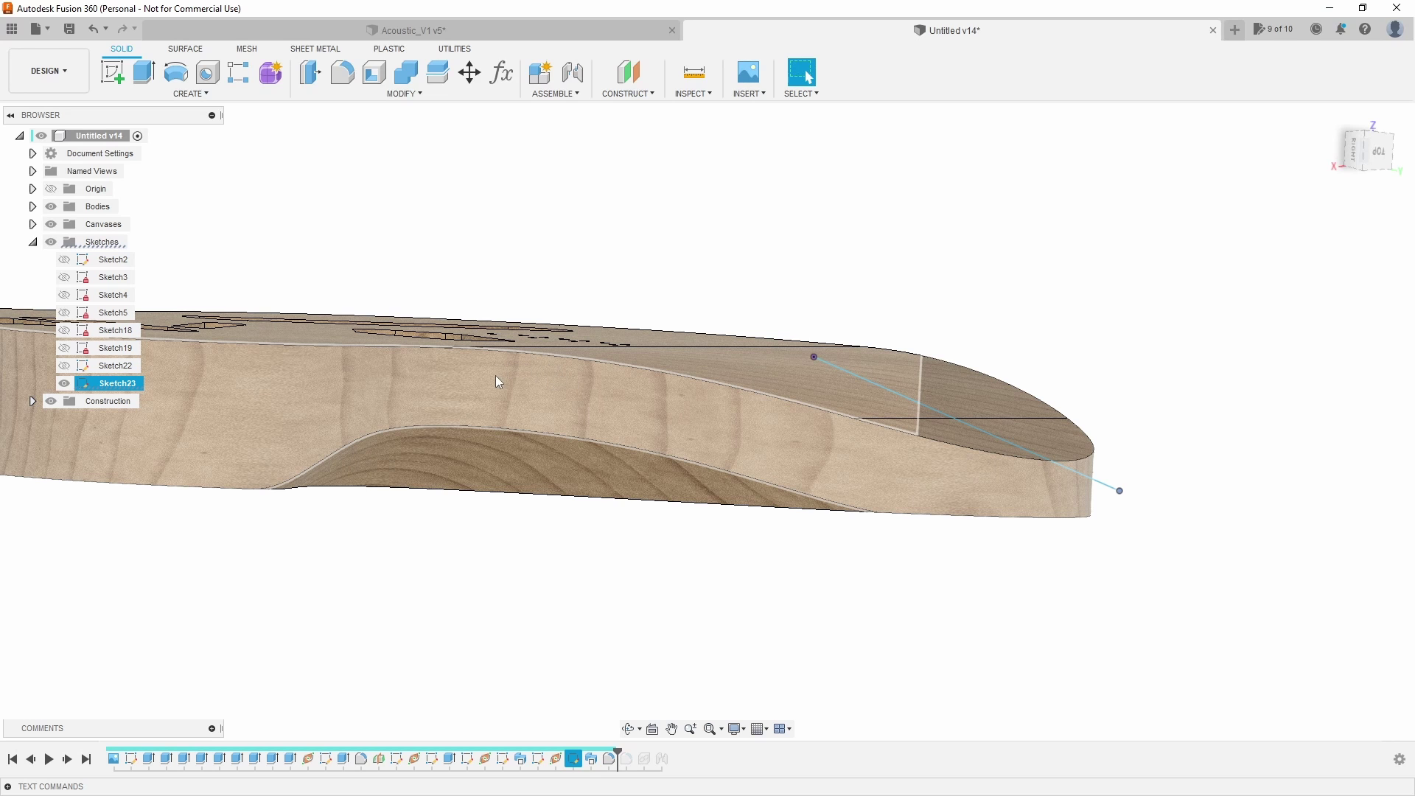
shift+middle_drag(877, 469, 395, 569)
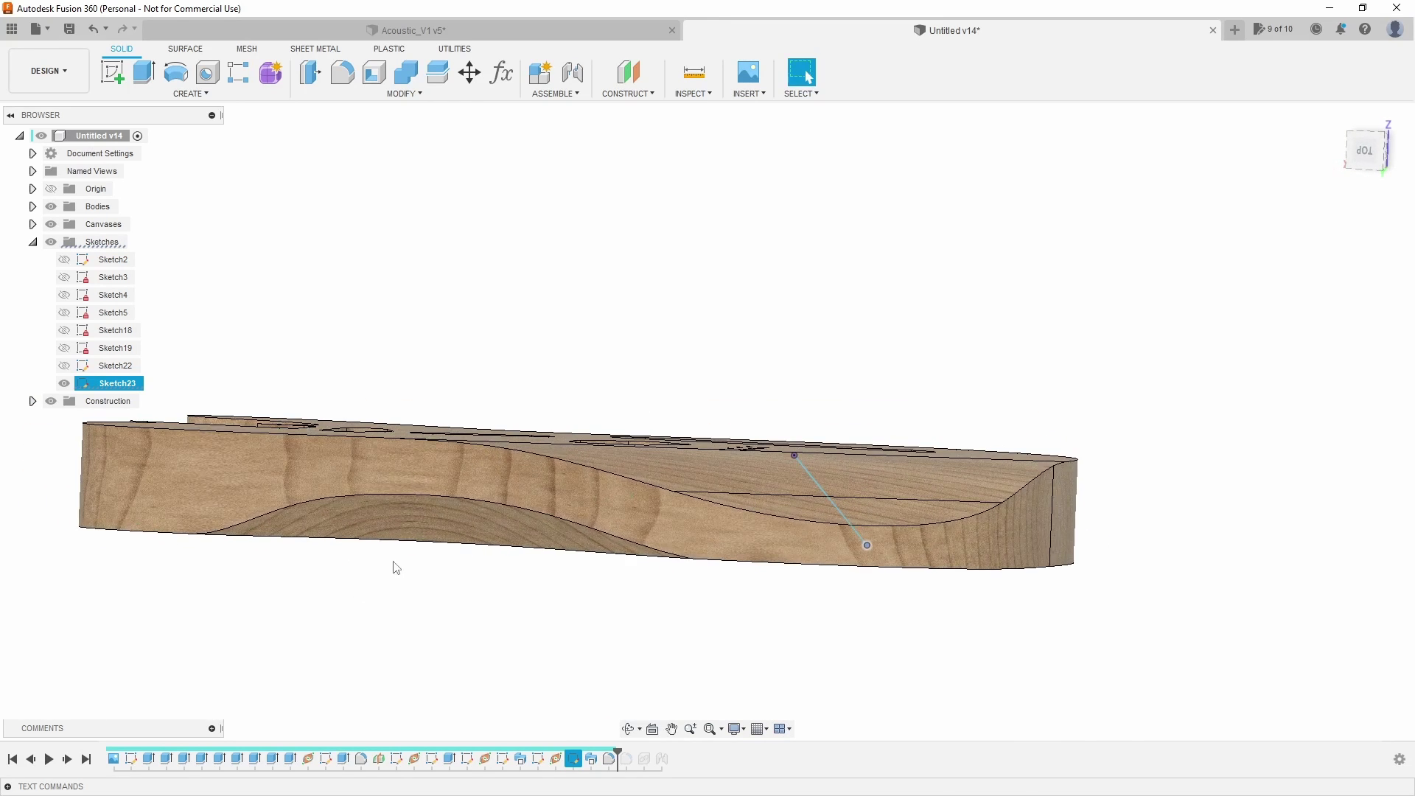
shift+middle_drag(601, 252, 552, 538)
key(f)
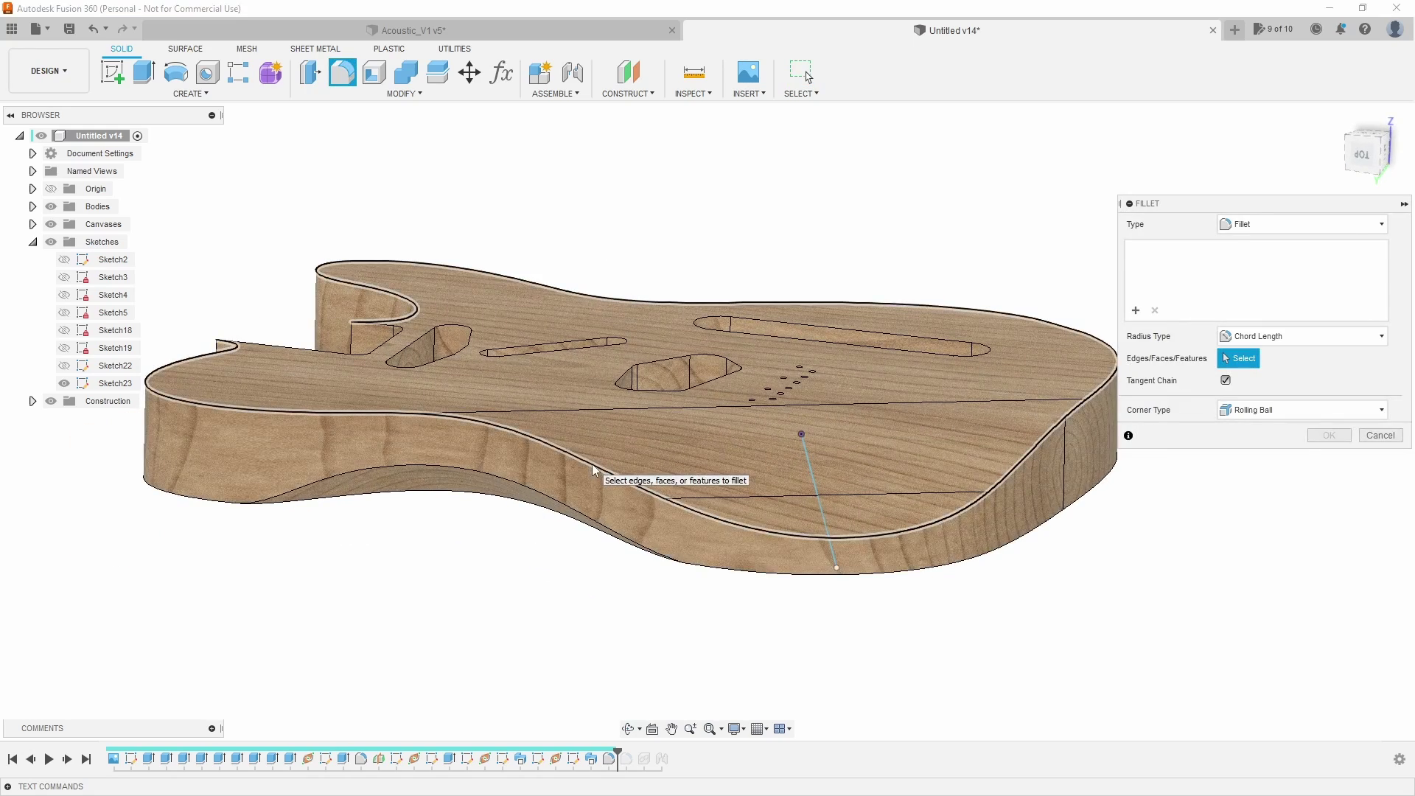
click(594, 470)
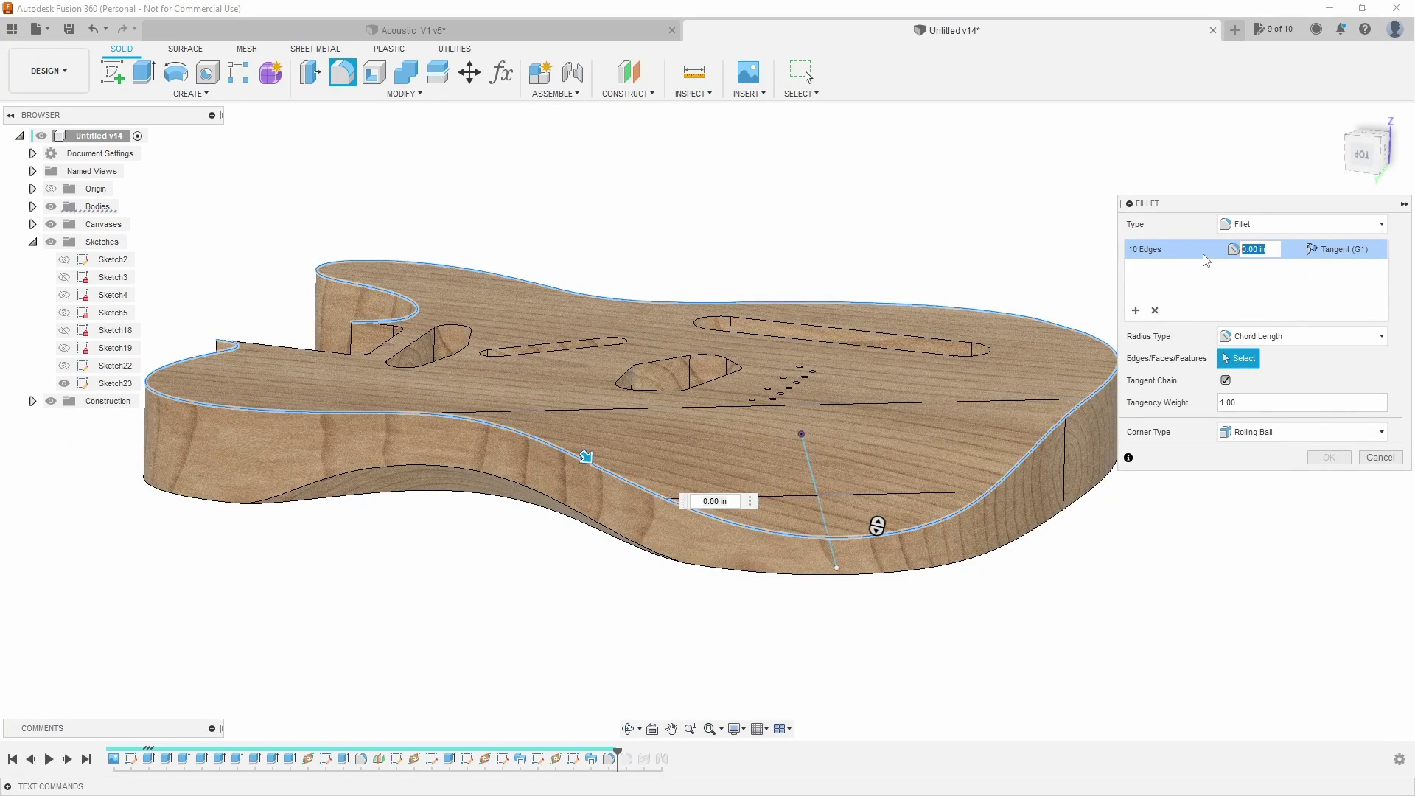
key(Tab)
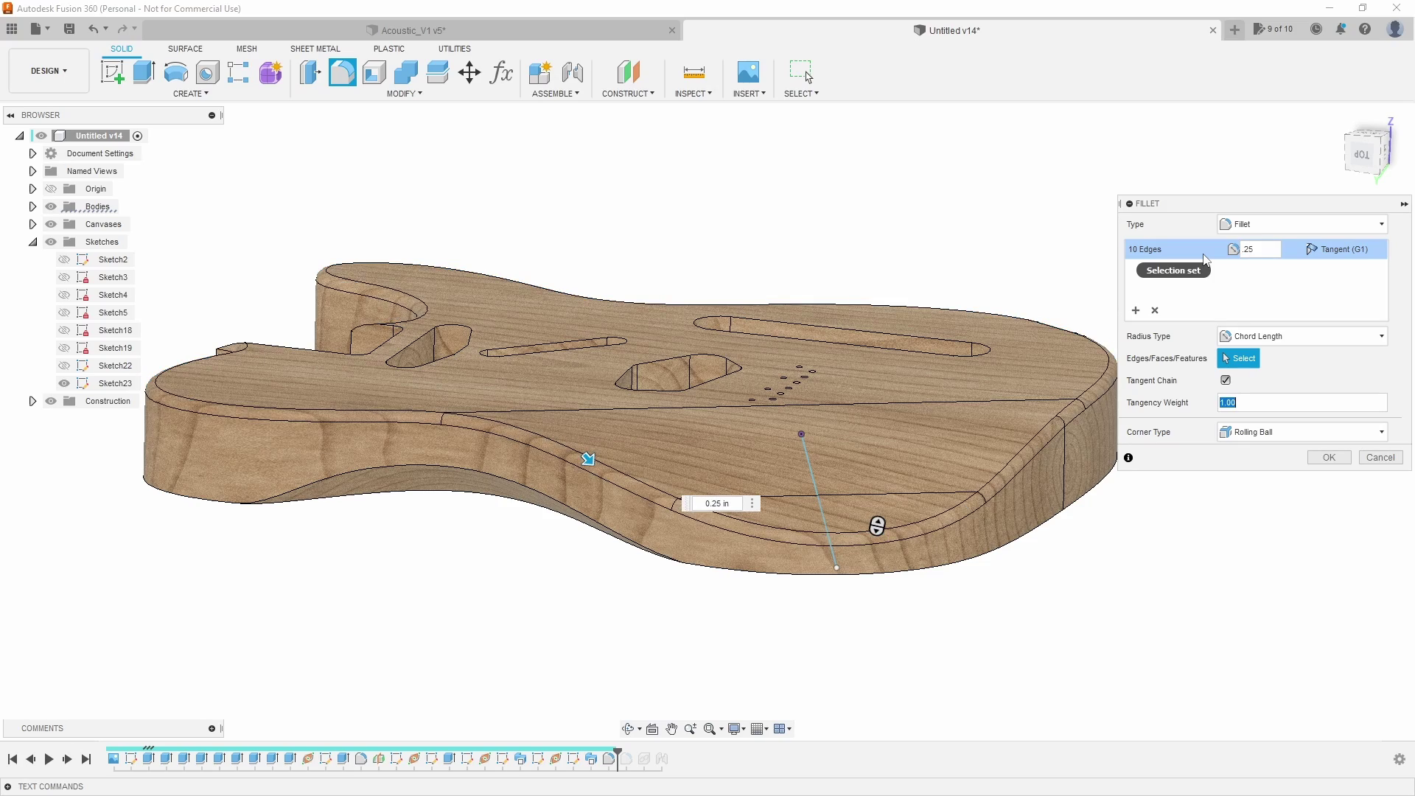
shift+middle_drag(1123, 578, 556, 484)
key(Return)
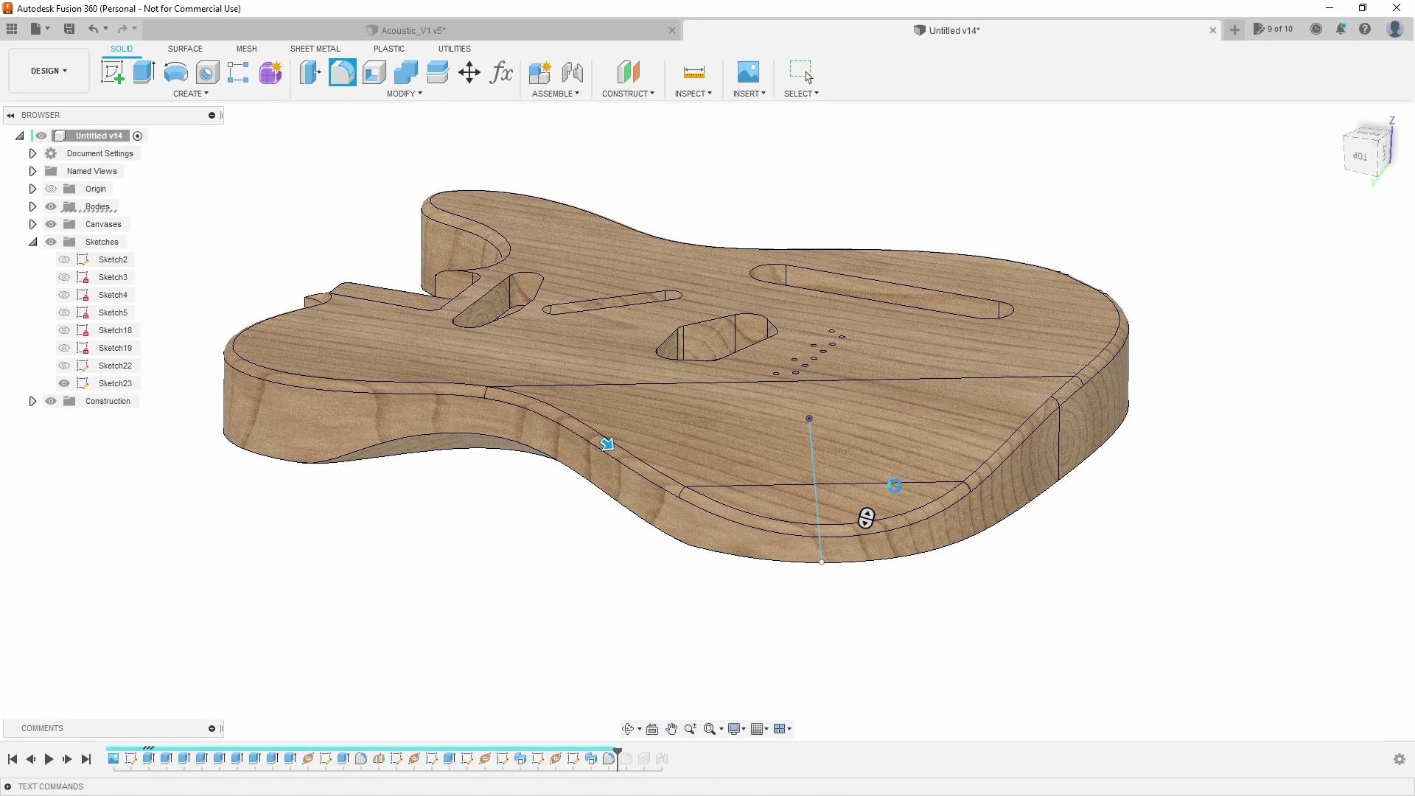
shift+middle_drag(922, 427, 739, 445)
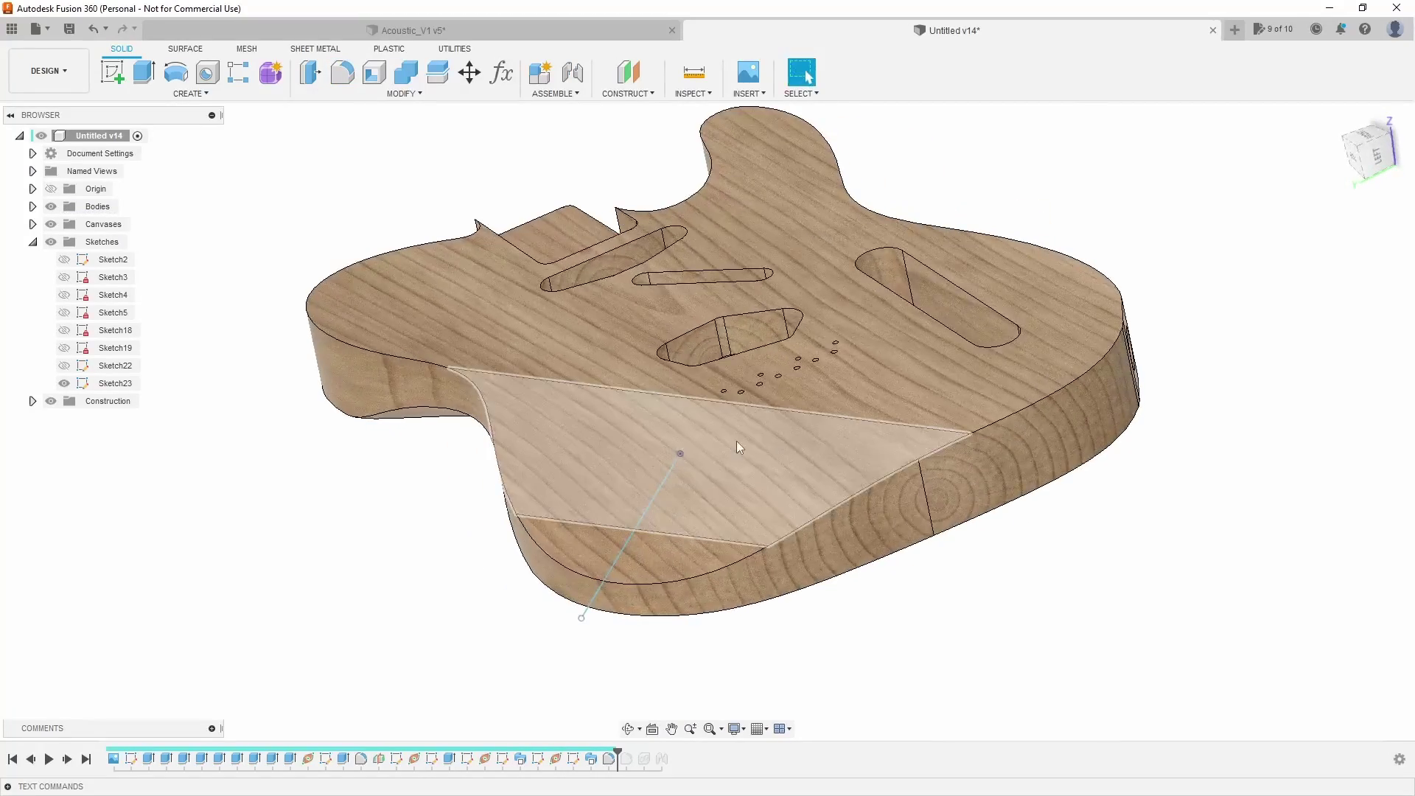
click(759, 456)
shift+middle_drag(884, 538, 666, 420)
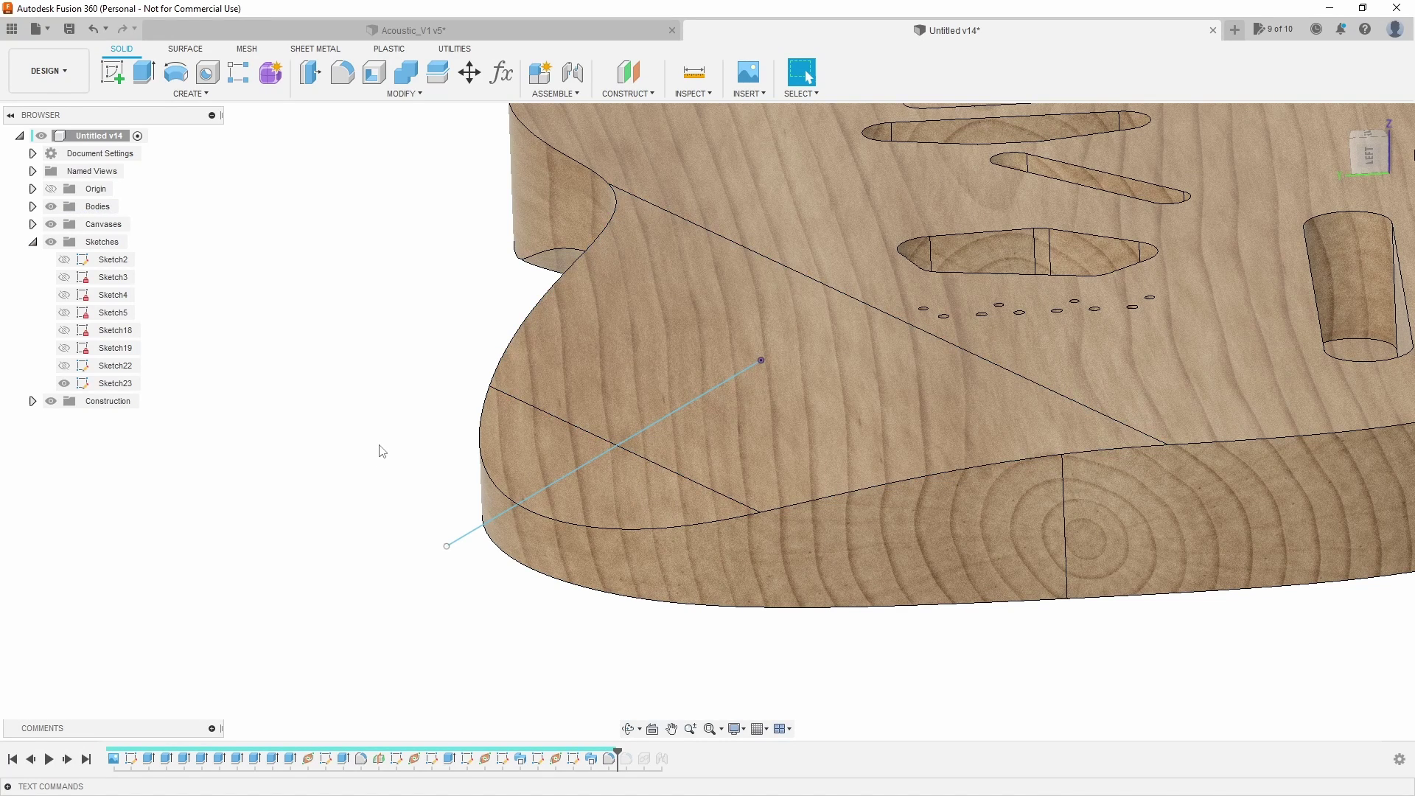
shift+middle_drag(896, 417, 825, 446)
- Delete the arm bevel fillet and reopen Sketch23 for editing
click(609, 759)
key(Delete)
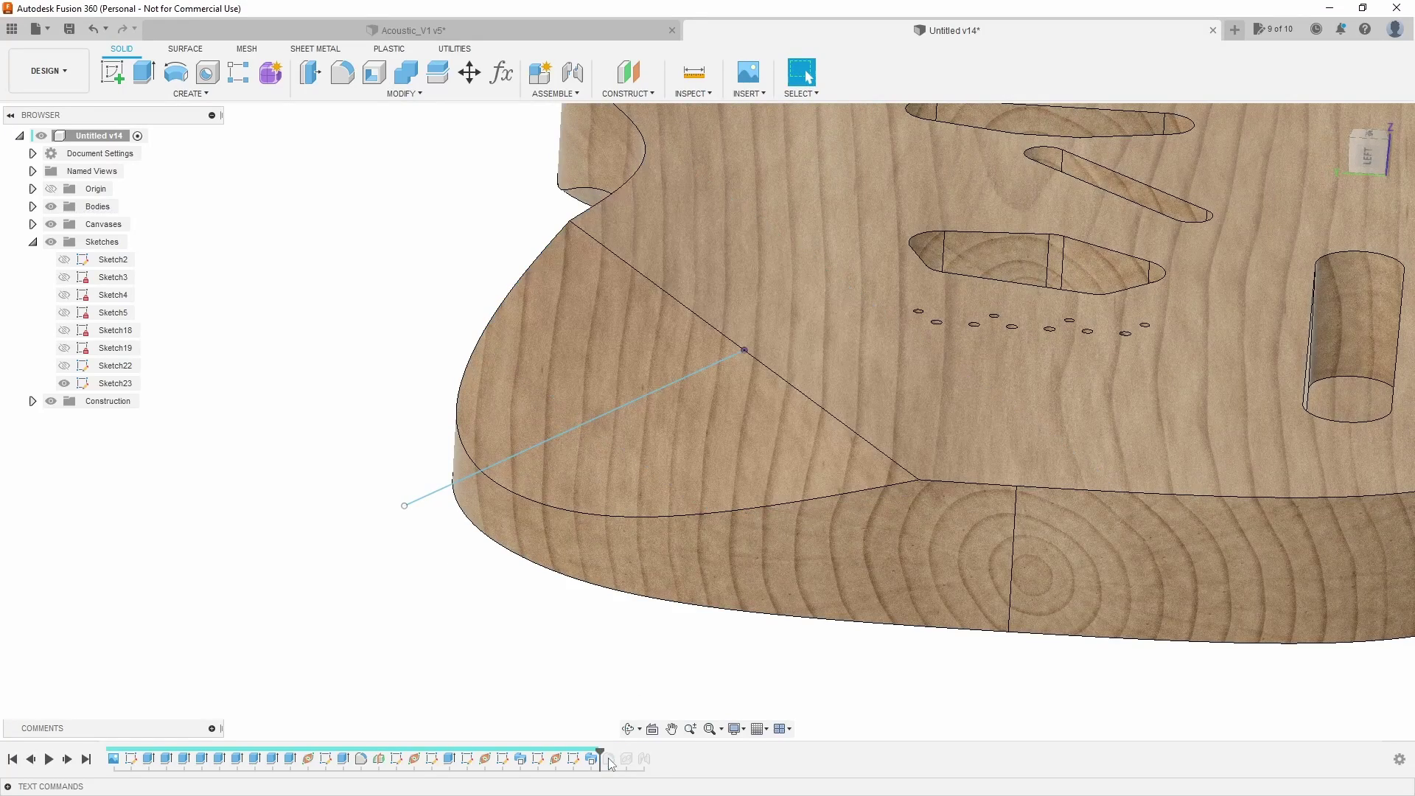
double_click(574, 759)
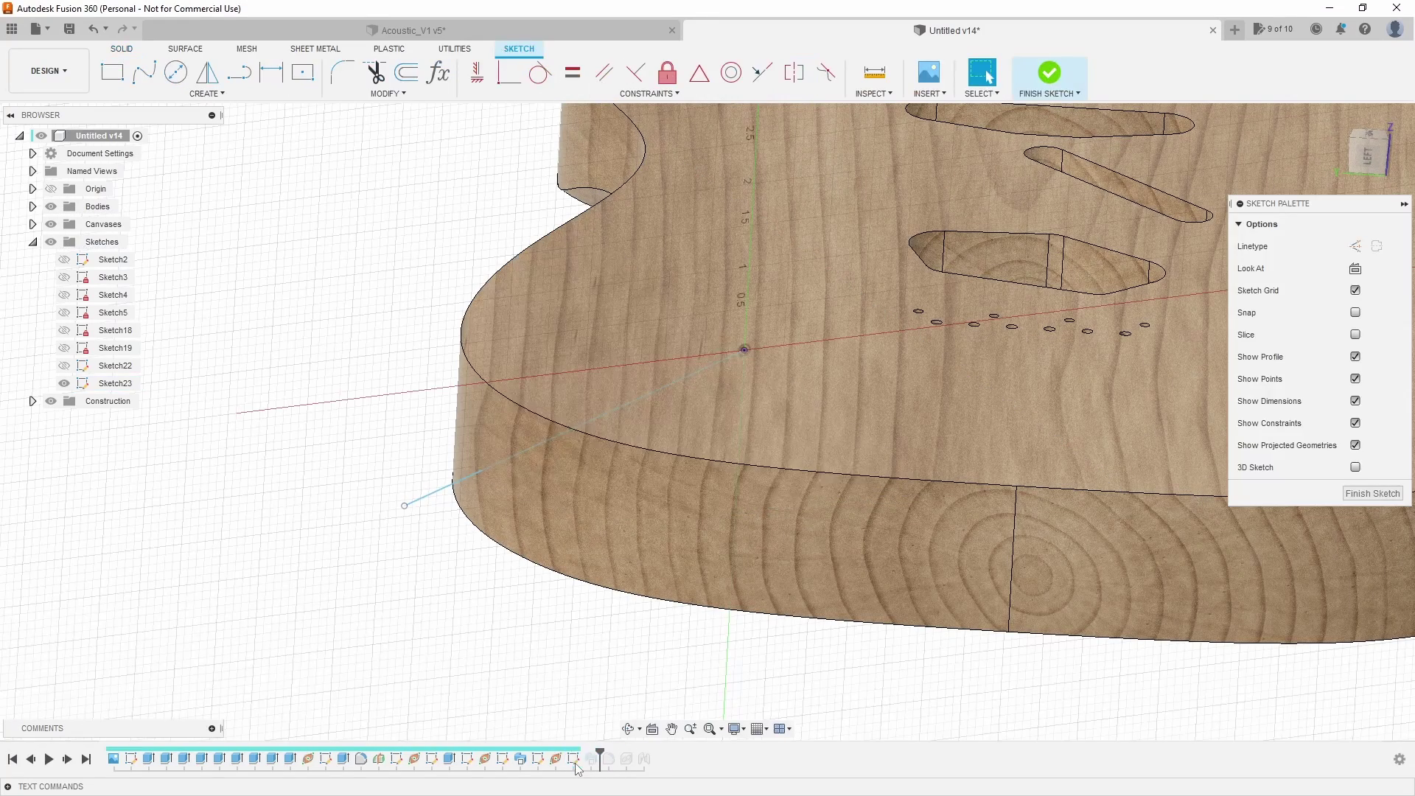
- Replace the angled guide line with a level line from the origin past the body edge
click(434, 493)
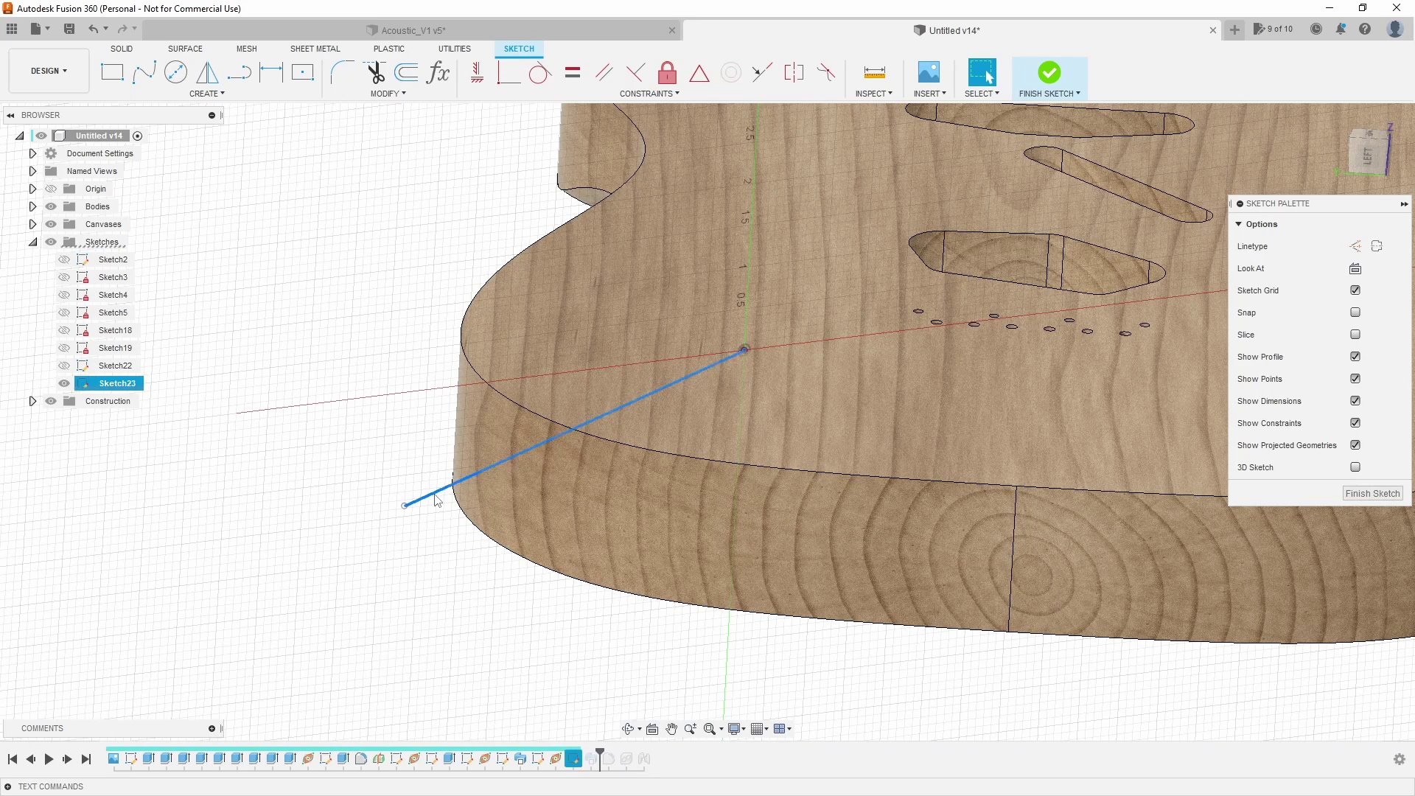
key(Delete)
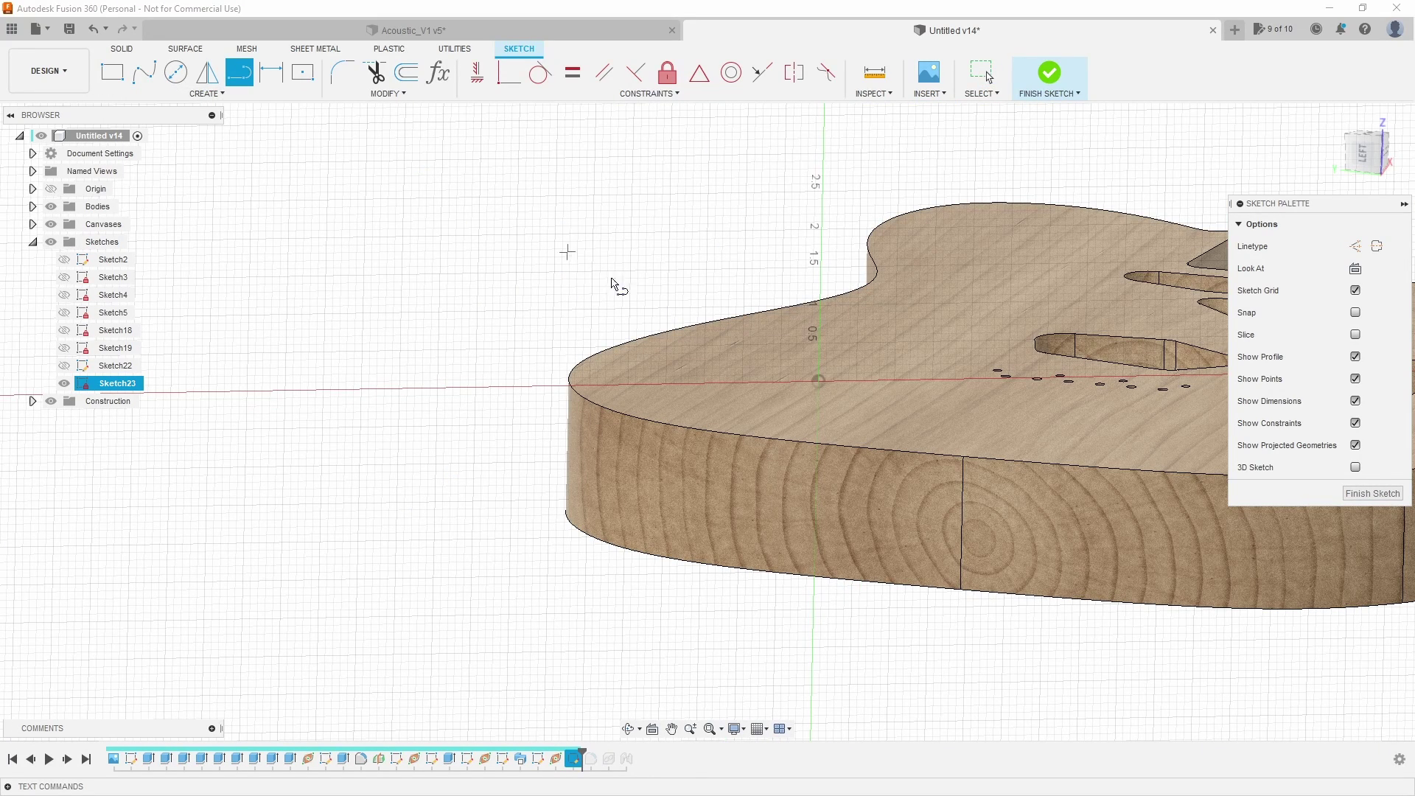
click(819, 381)
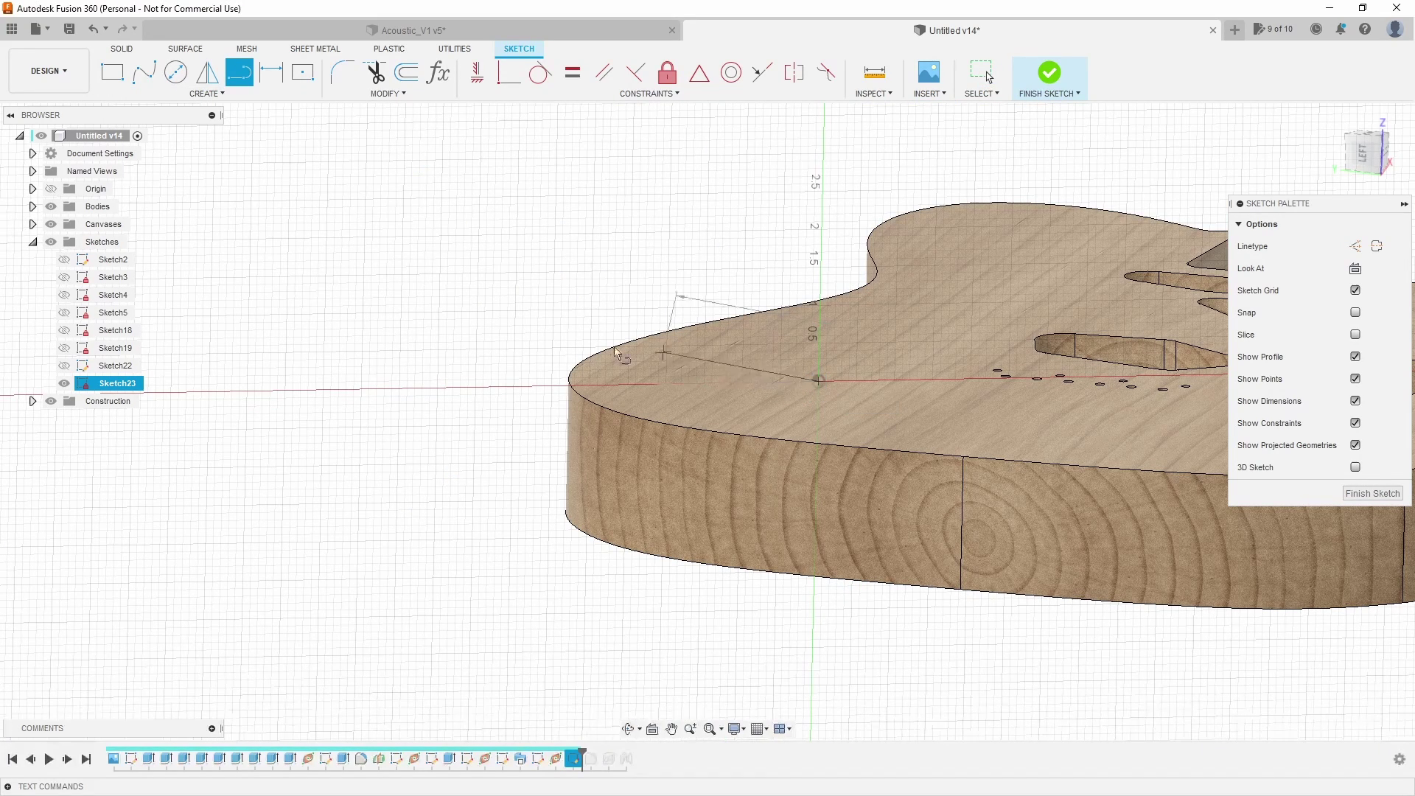
click(501, 386)
key(Escape)
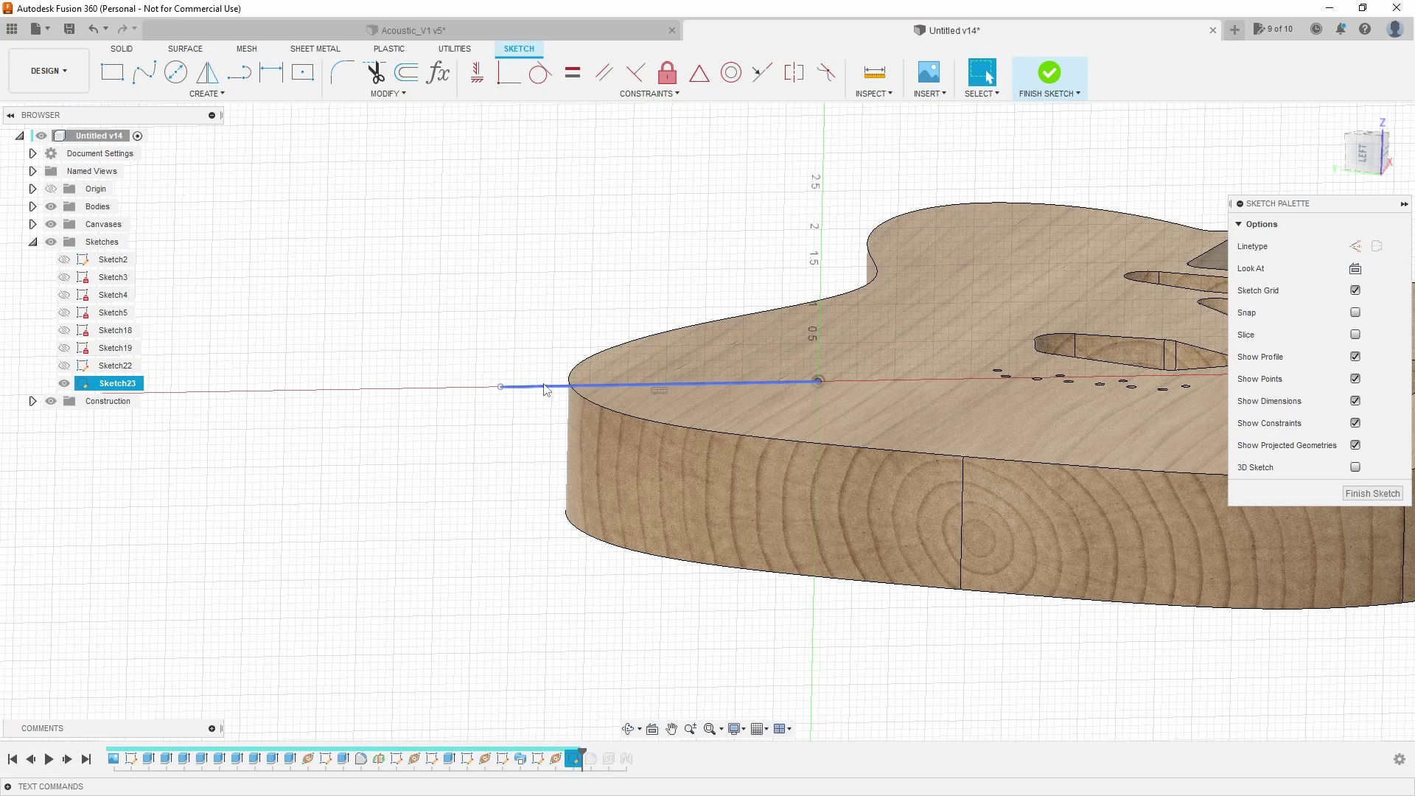
mouse_move(527, 402)
shift+middle_down()
mouse_move(516, 394)
mouse_move(531, 388)
mouse_move(508, 390)
mouse_move(575, 384)
shift+middle_up()
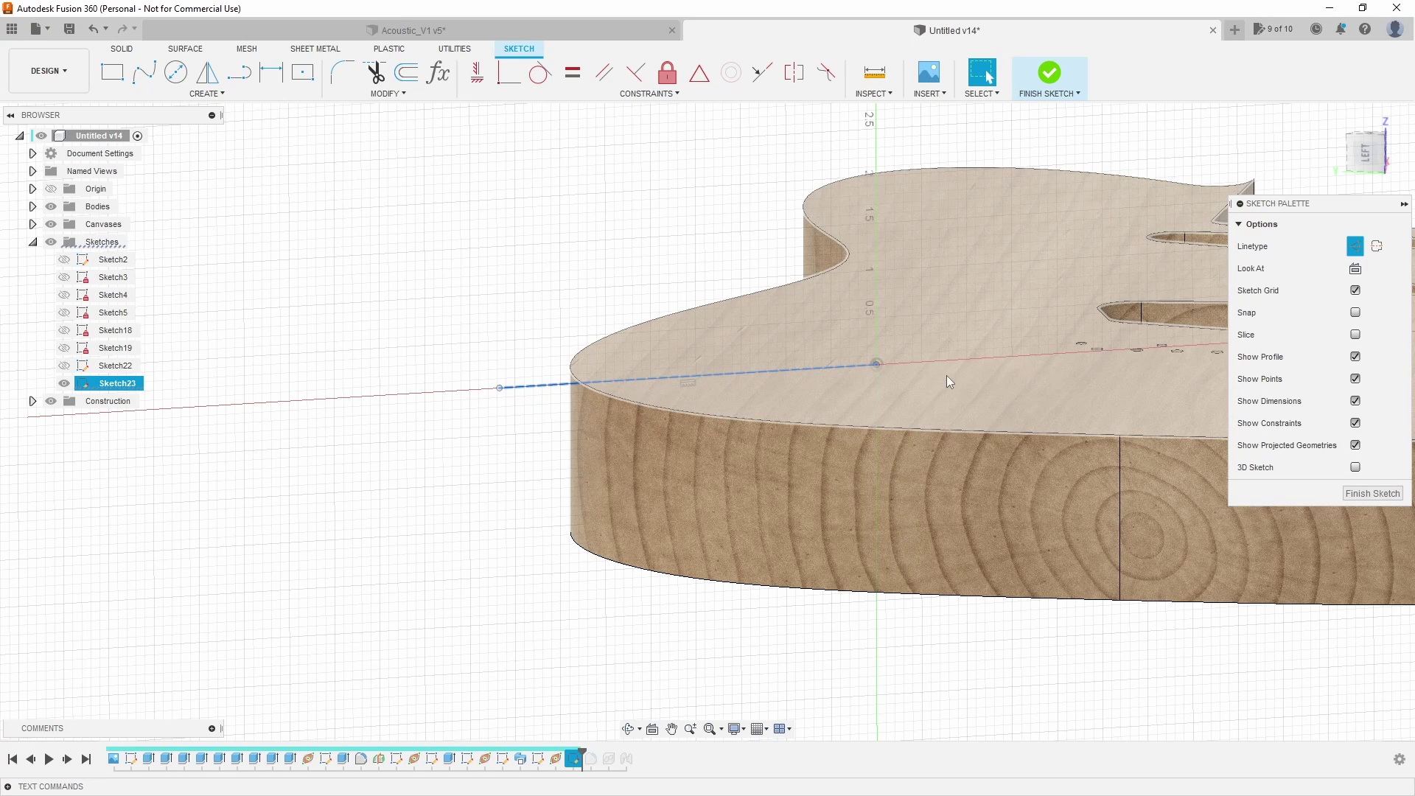
shift+middle_drag(974, 343, 971, 352)
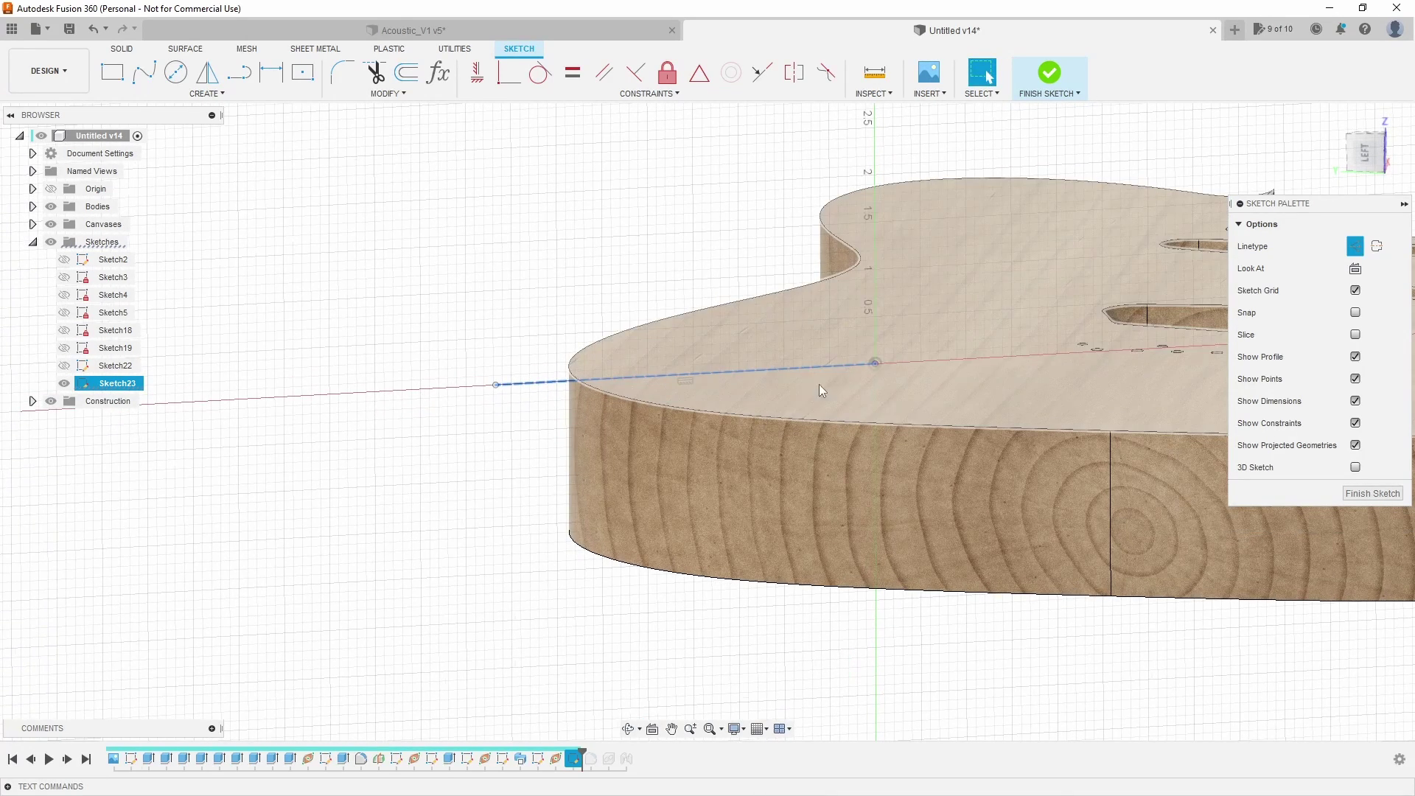
- Draw a 3-point arc from below the body's edge up to the origin
click(450, 156)
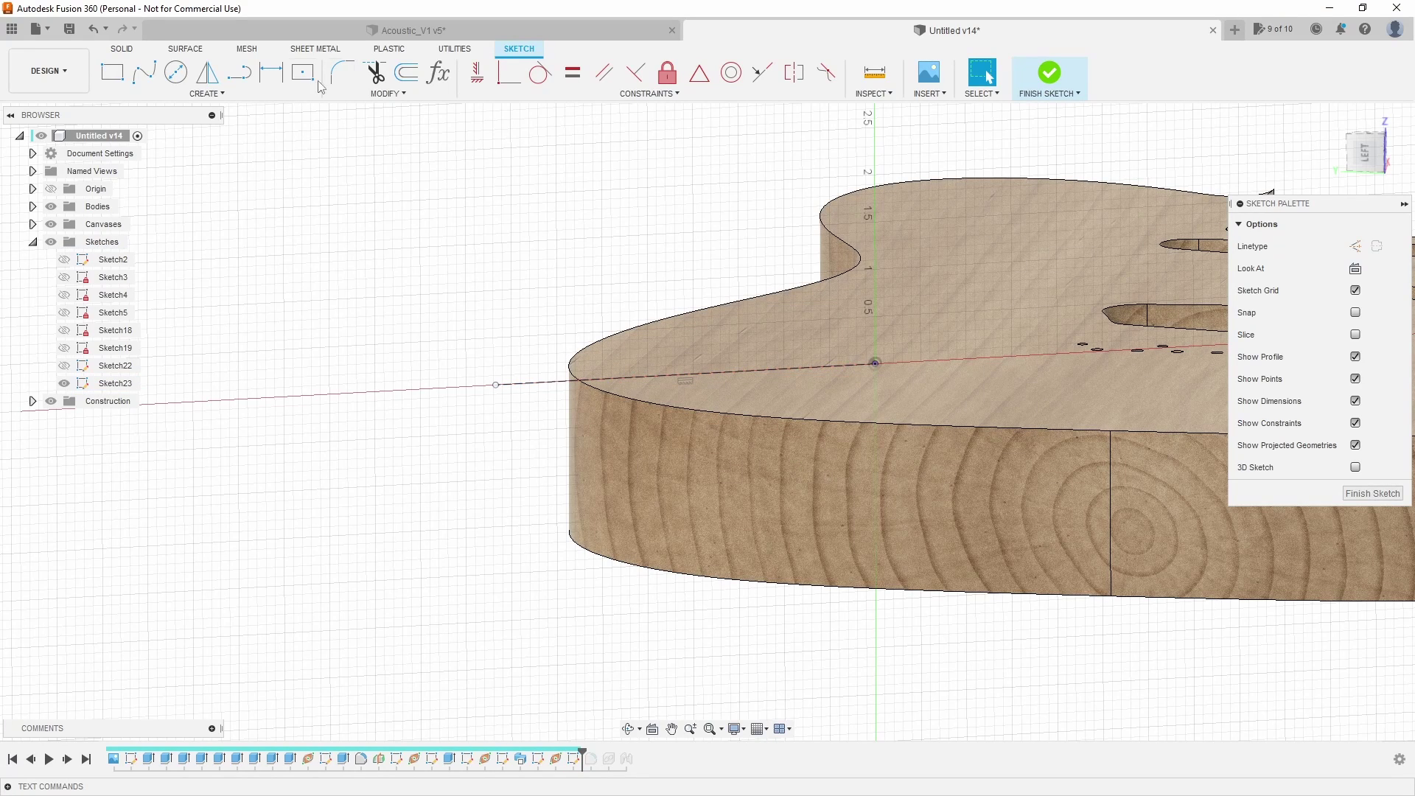
click(207, 93)
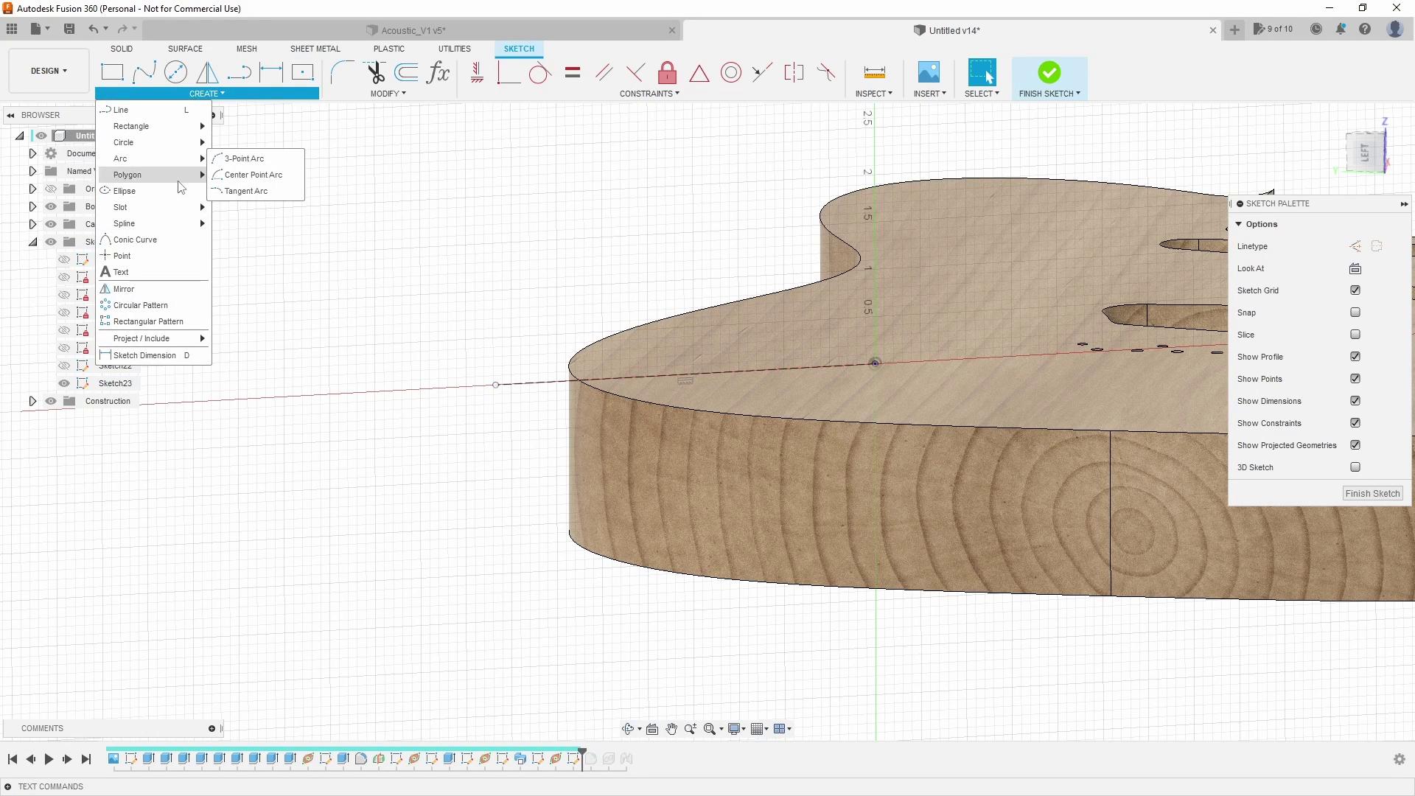
mouse_move(184, 158)
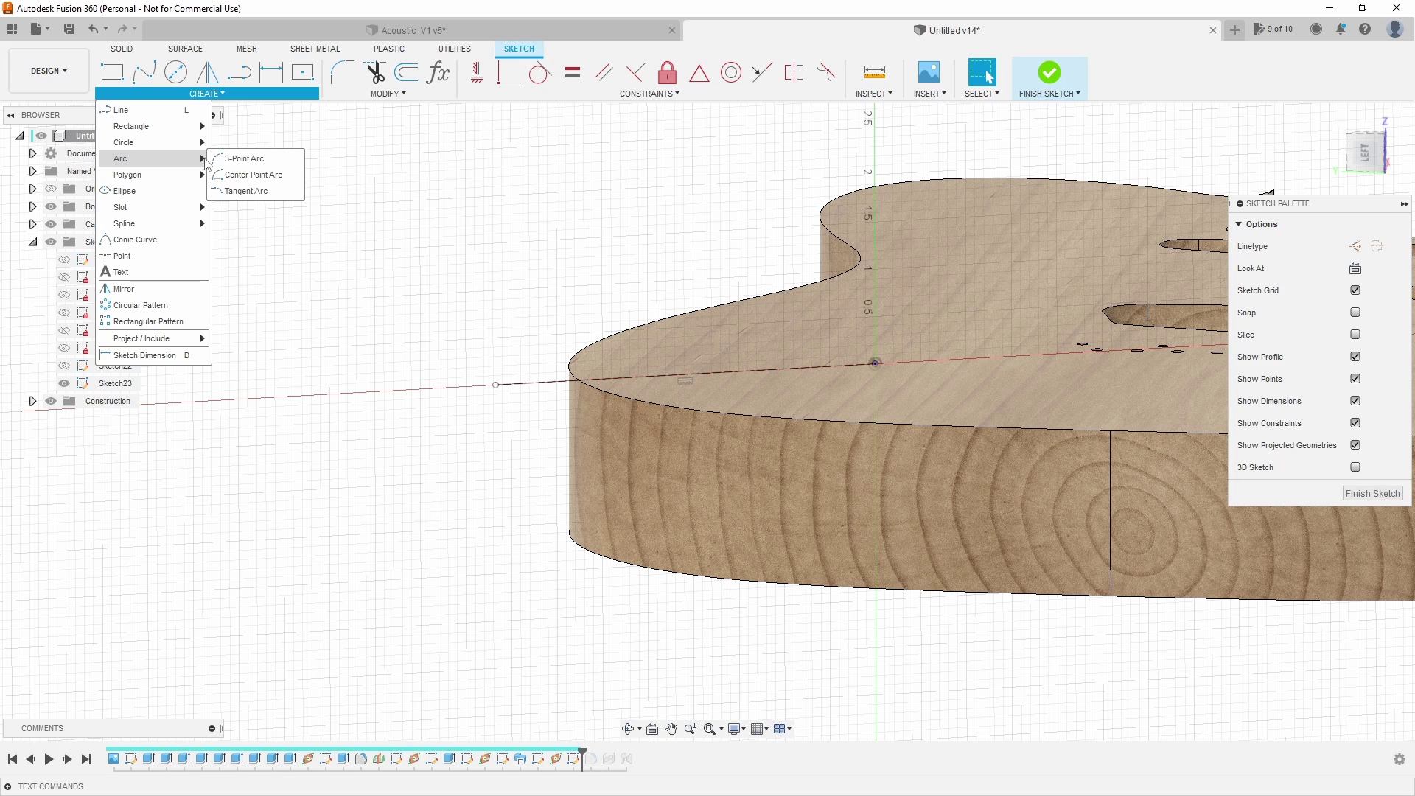
click(221, 159)
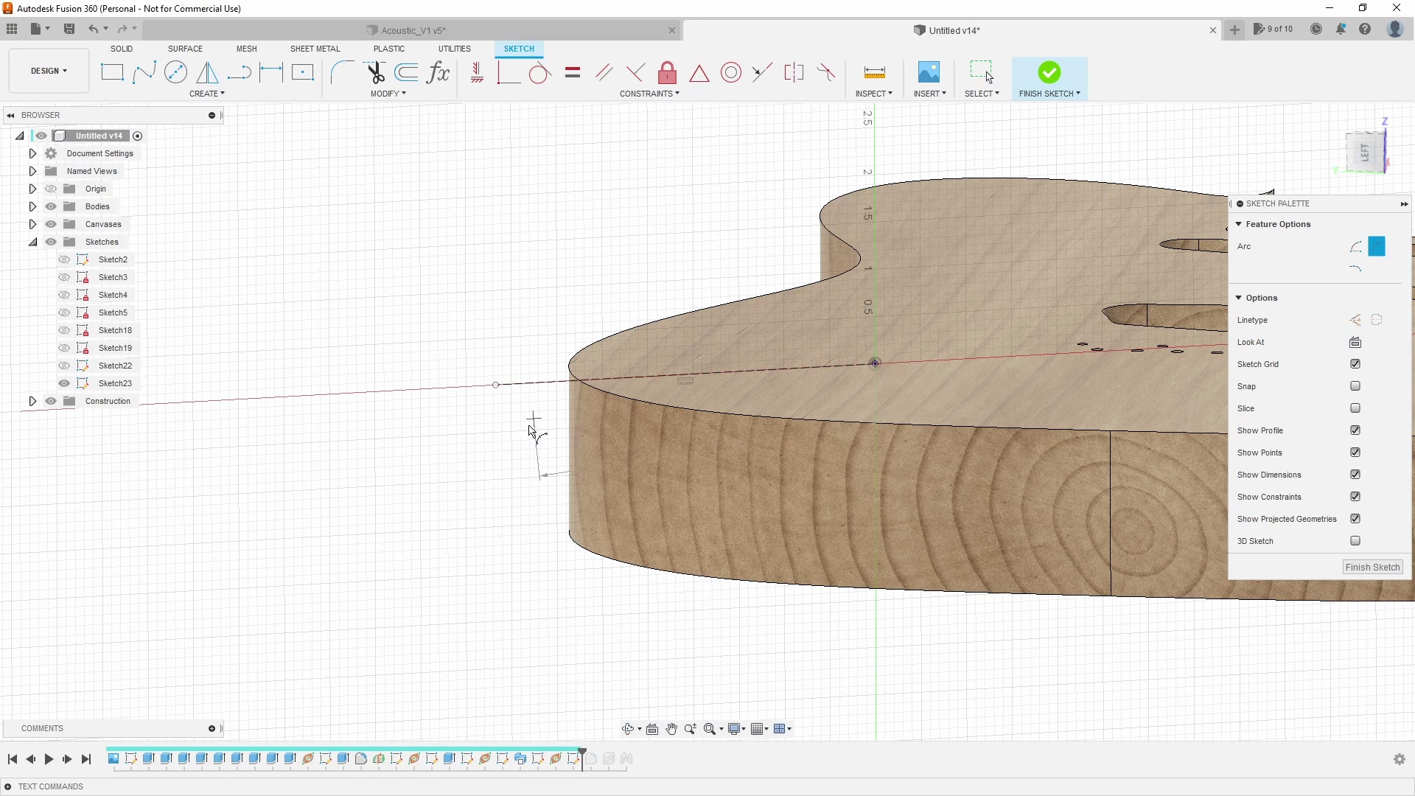
click(493, 476)
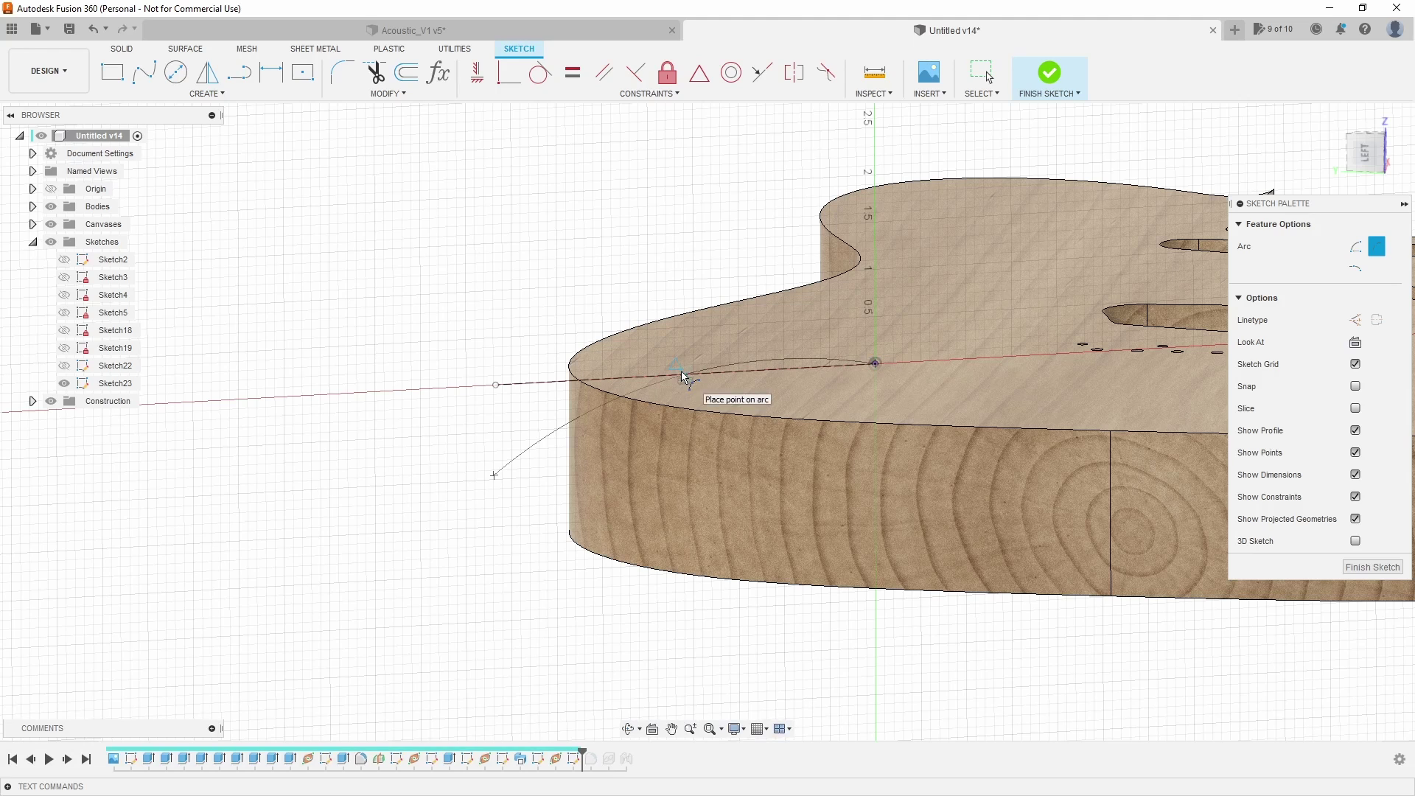
click(680, 370)
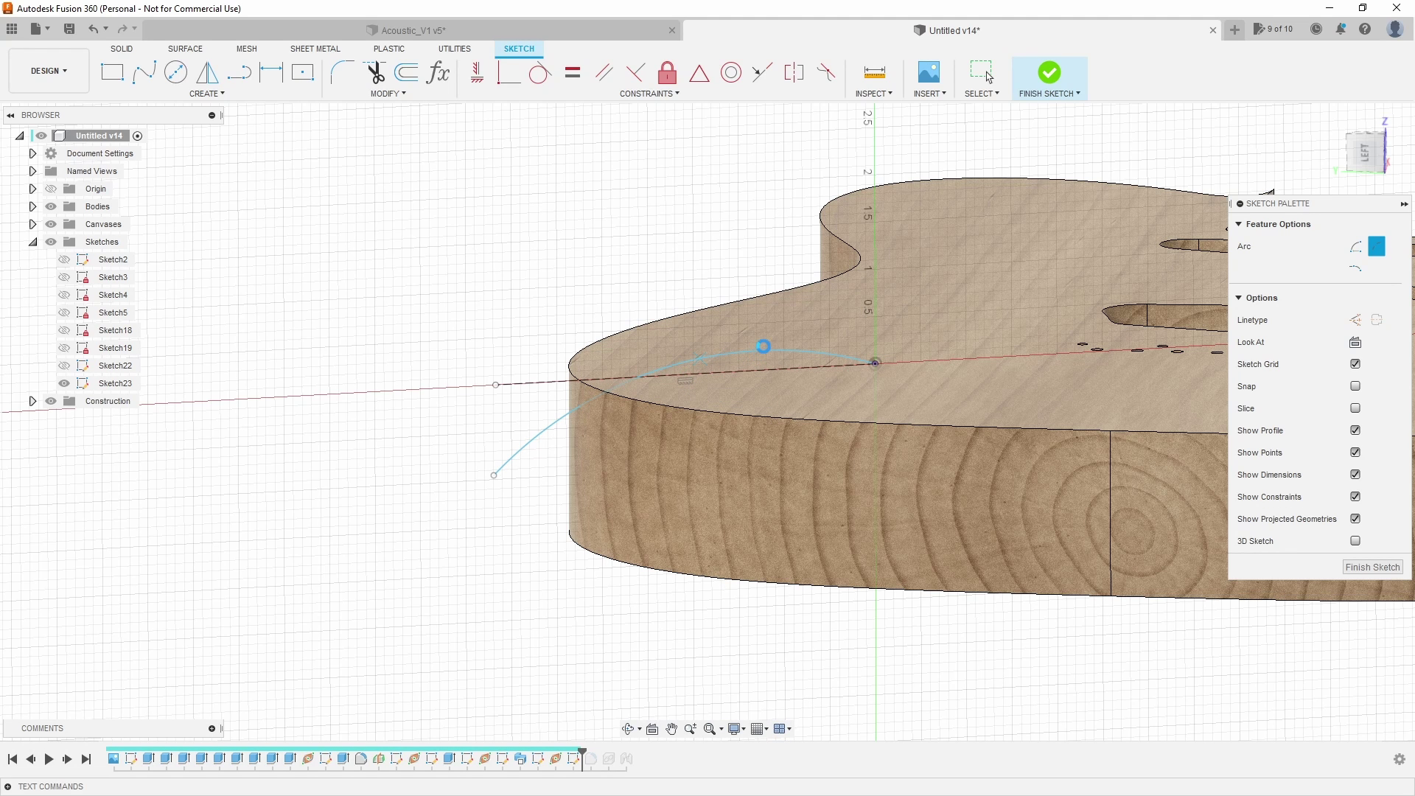
key(Escape)
- Delete and restore the arc, check it from a low side view, and finish the sketch
click(763, 351)
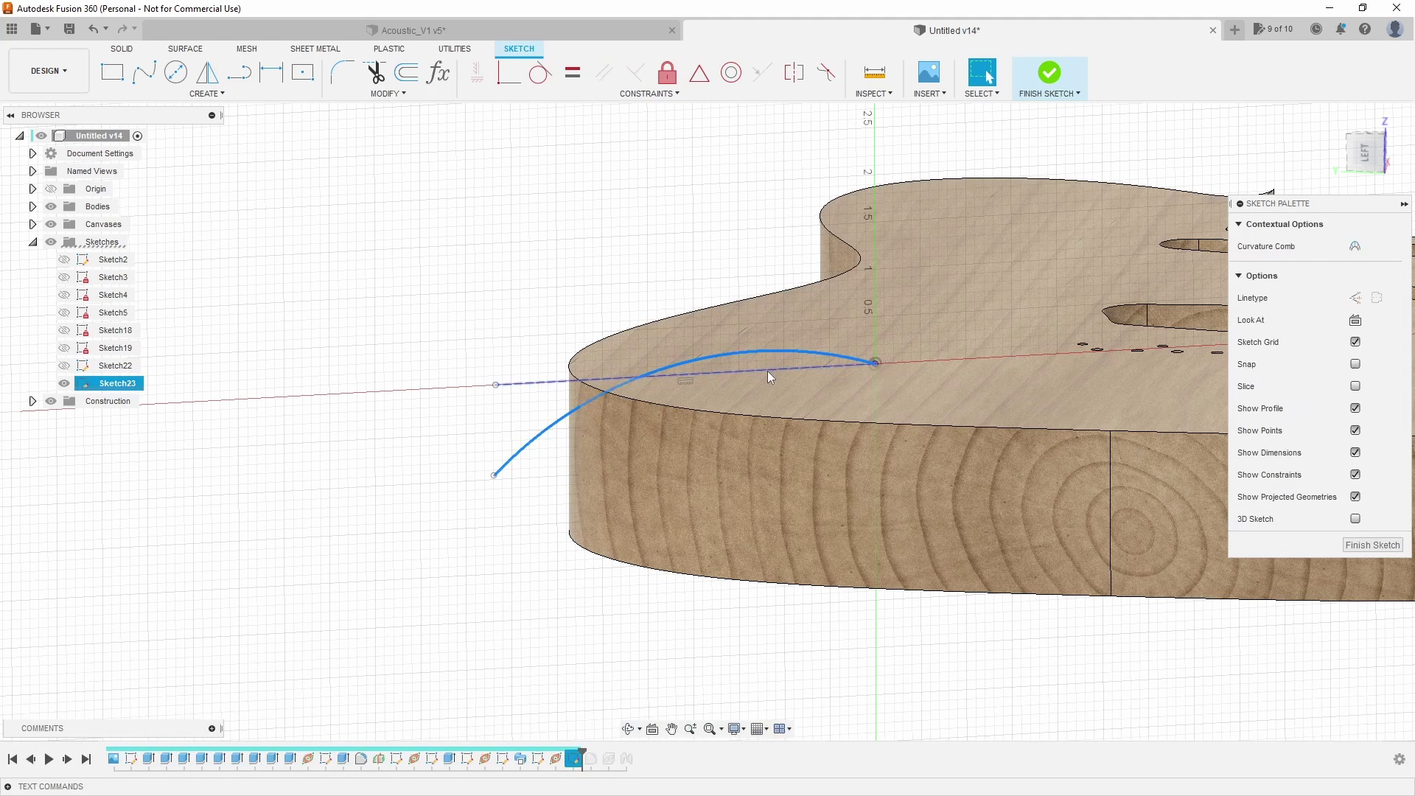
key(Delete)
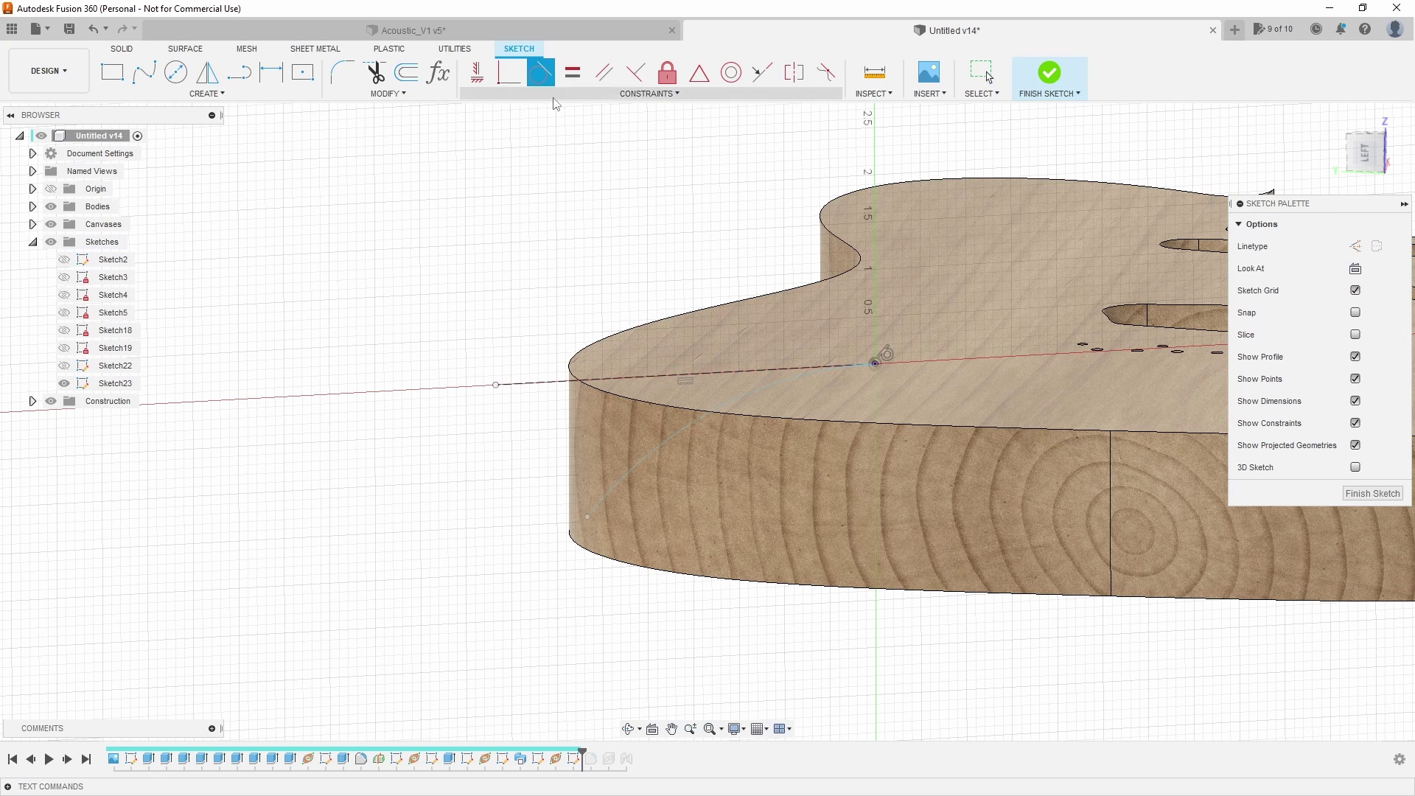
key(ctrl+z)
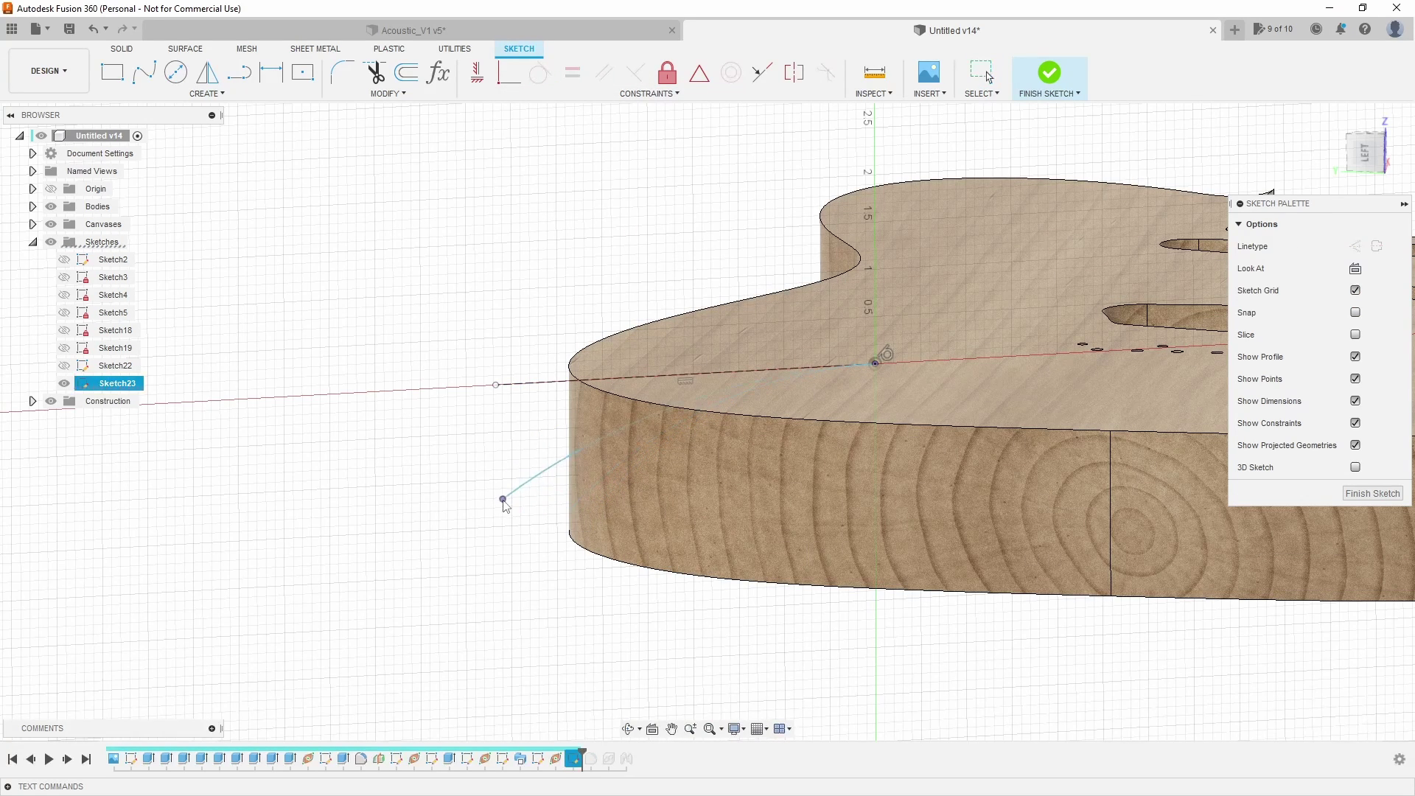
mouse_move(519, 516)
shift+middle_down()
mouse_move(533, 543)
mouse_move(513, 510)
shift+middle_up()
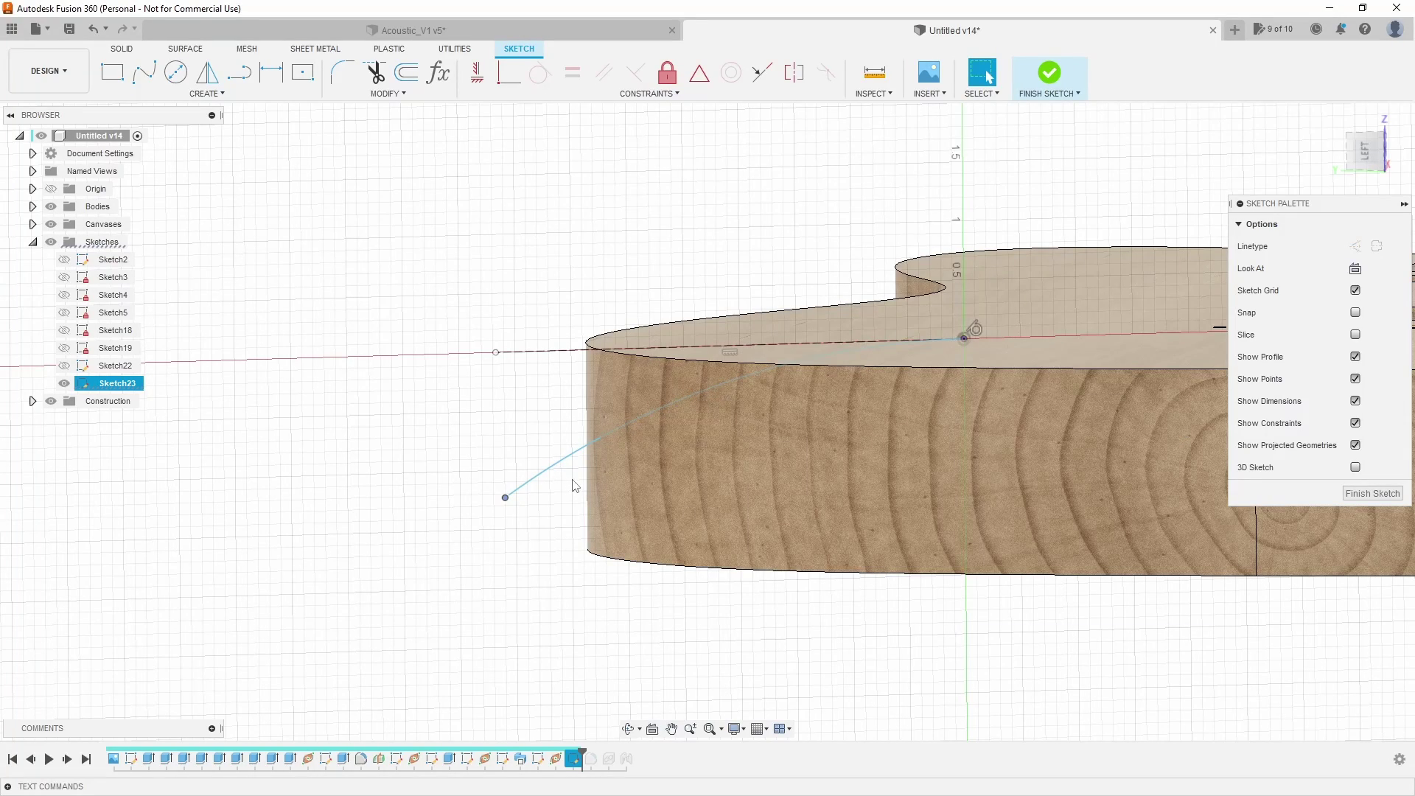
shift+middle_drag(575, 486, 543, 462)
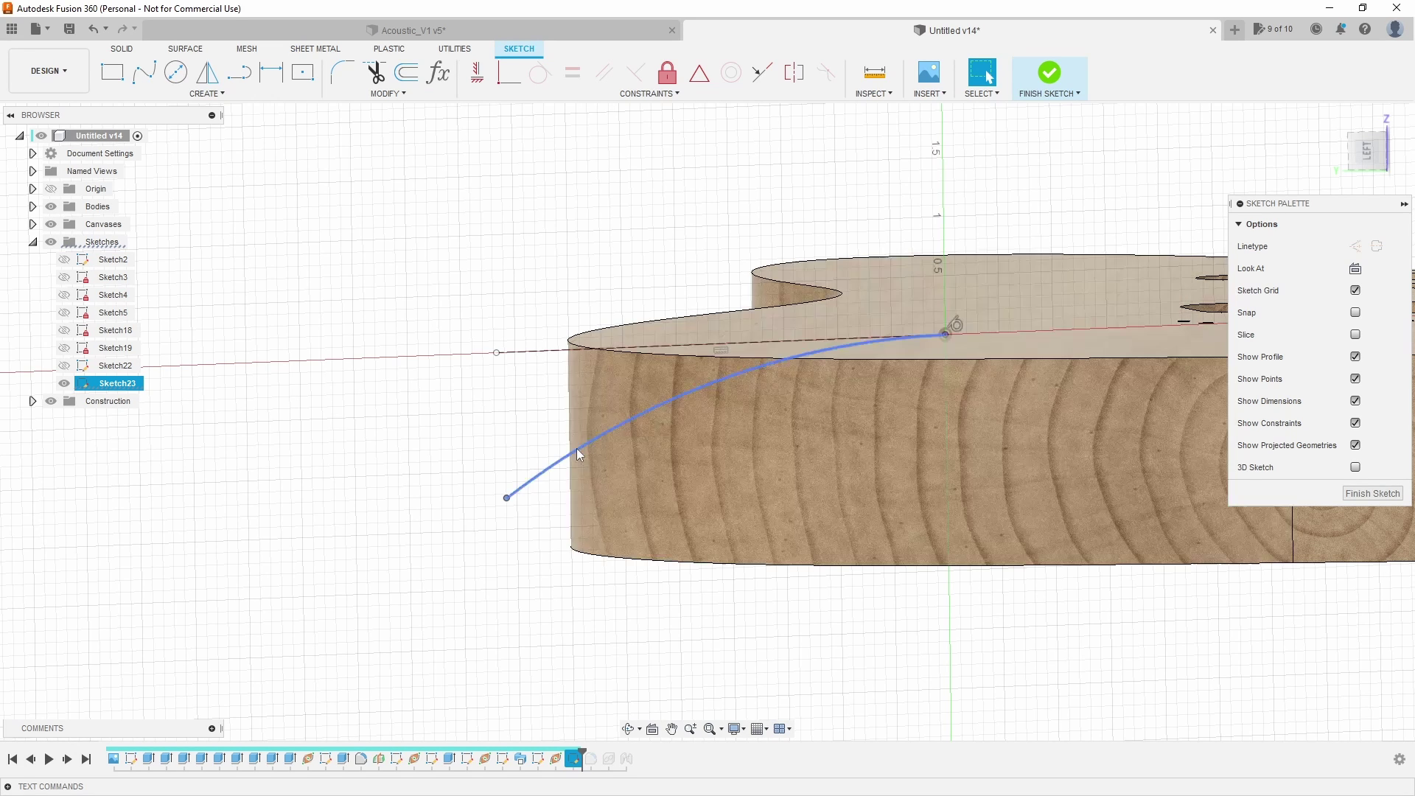
click(1372, 493)
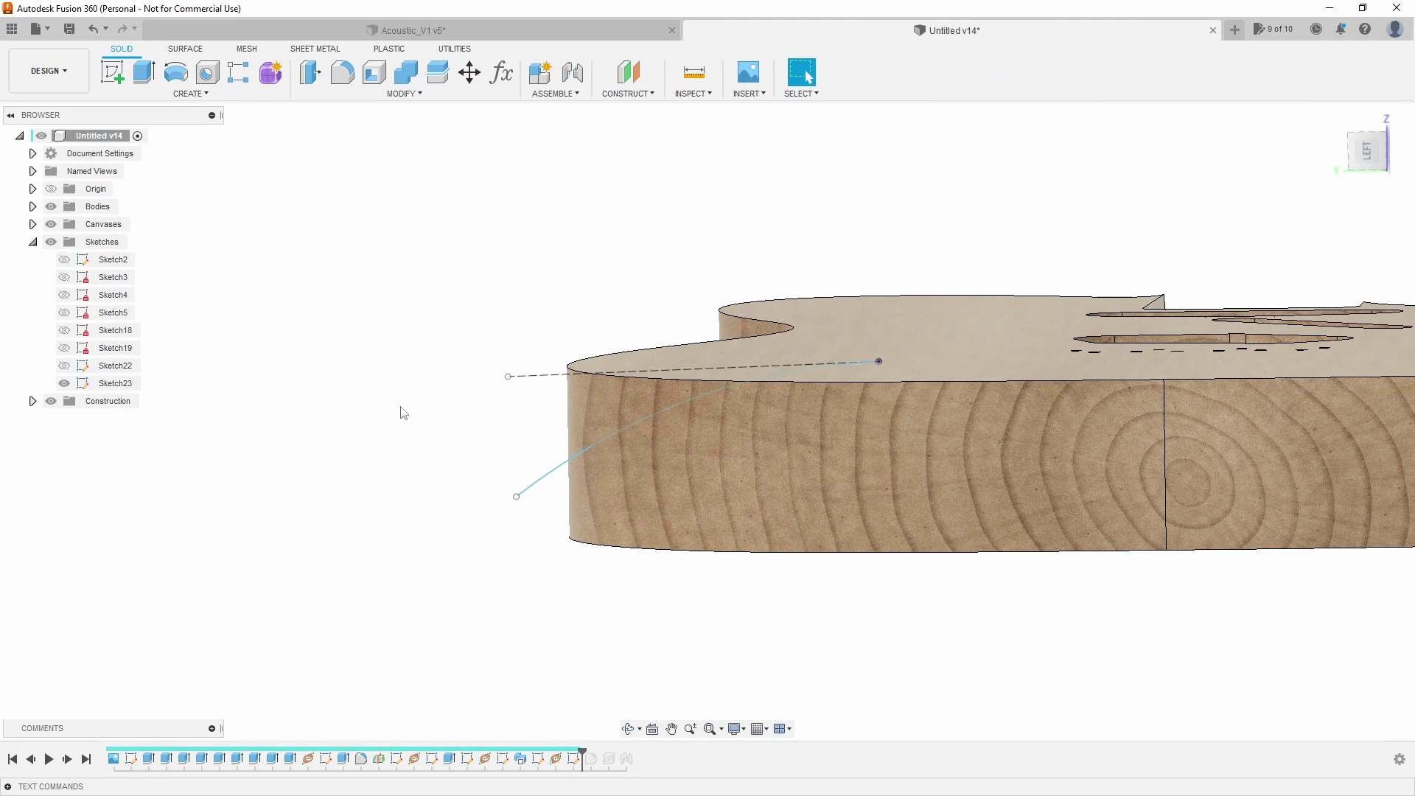
- Sweep-cut the horn wedge region of Sketch22 along the Sketch23 arc
click(187, 93)
click(126, 208)
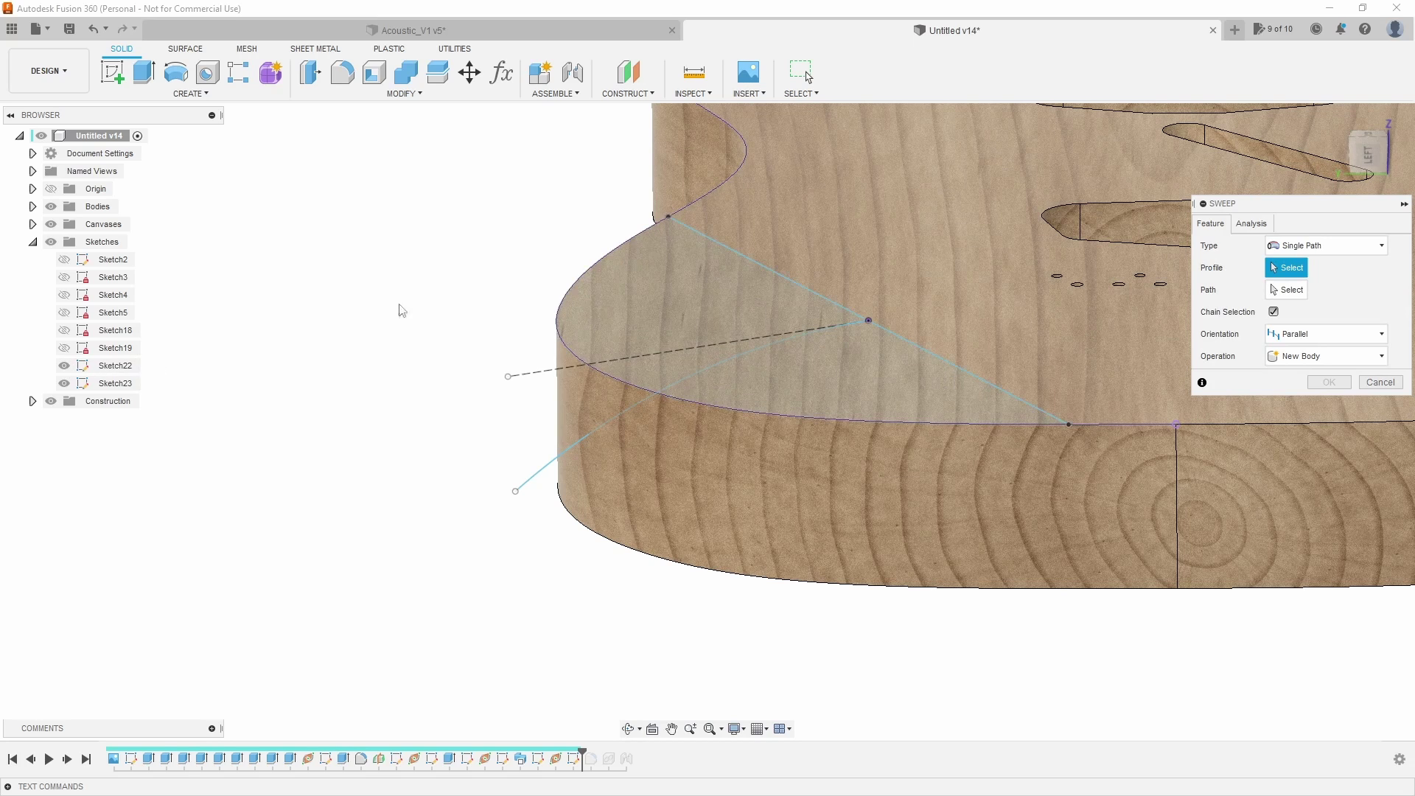
click(662, 293)
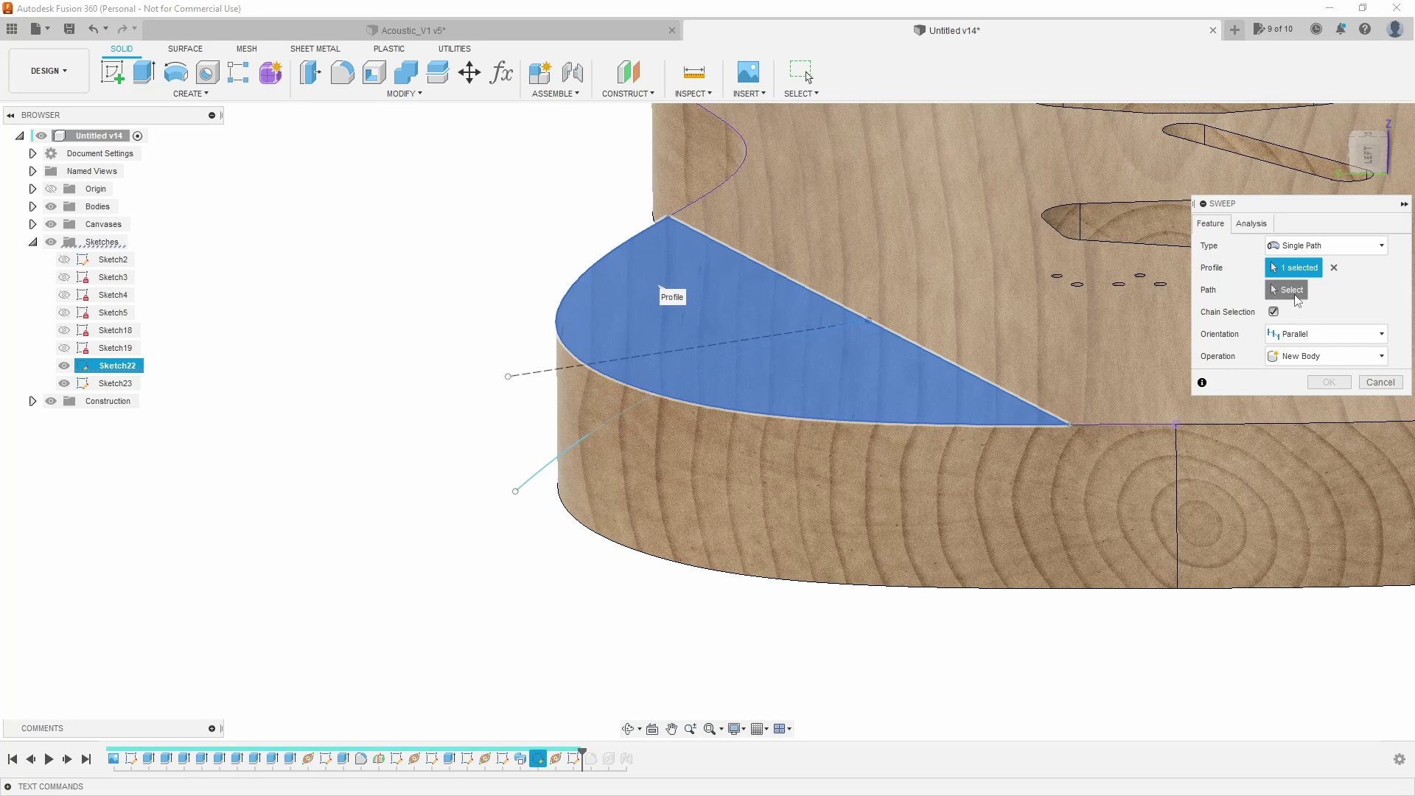
click(592, 433)
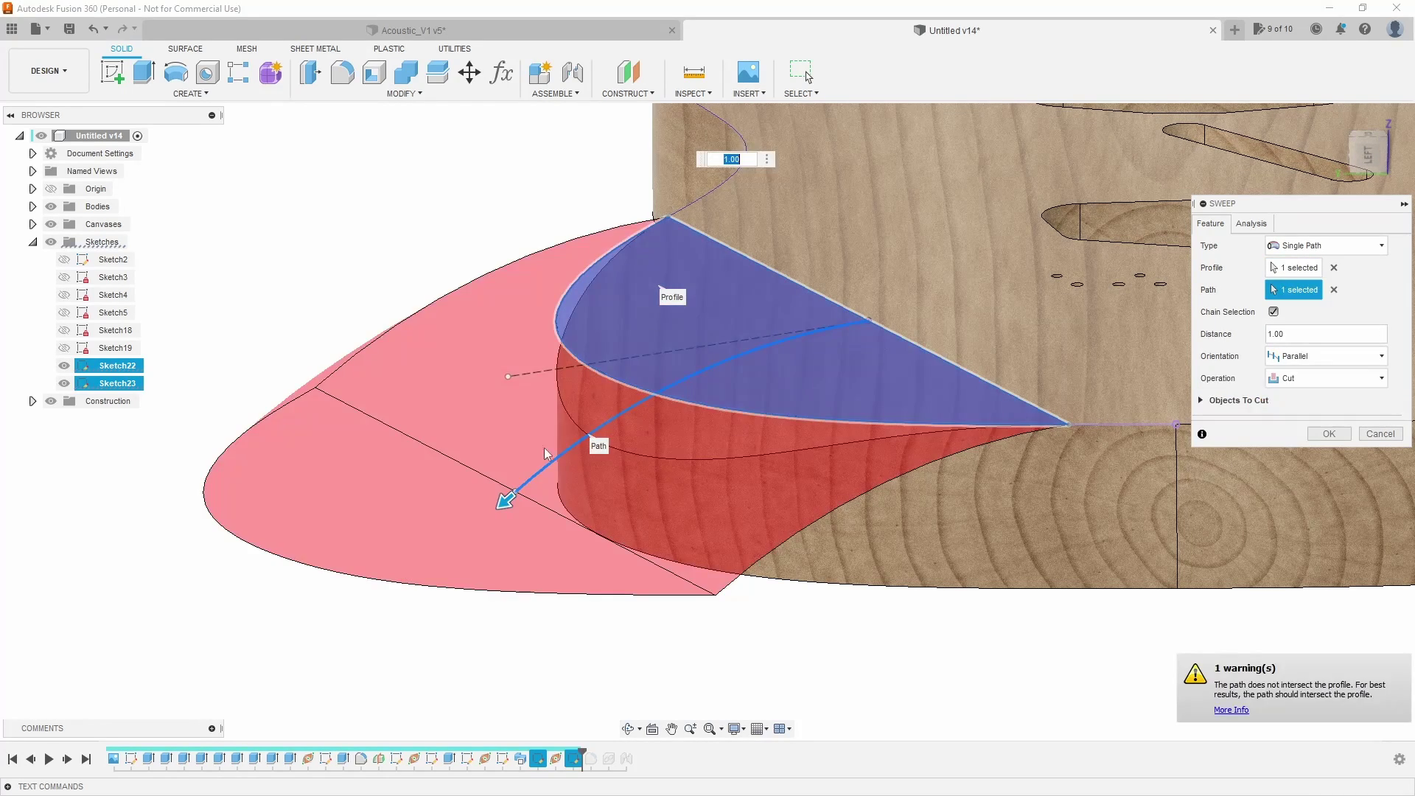
shift+middle_drag(456, 480, 442, 451)
scroll(472, 429, up, 2)
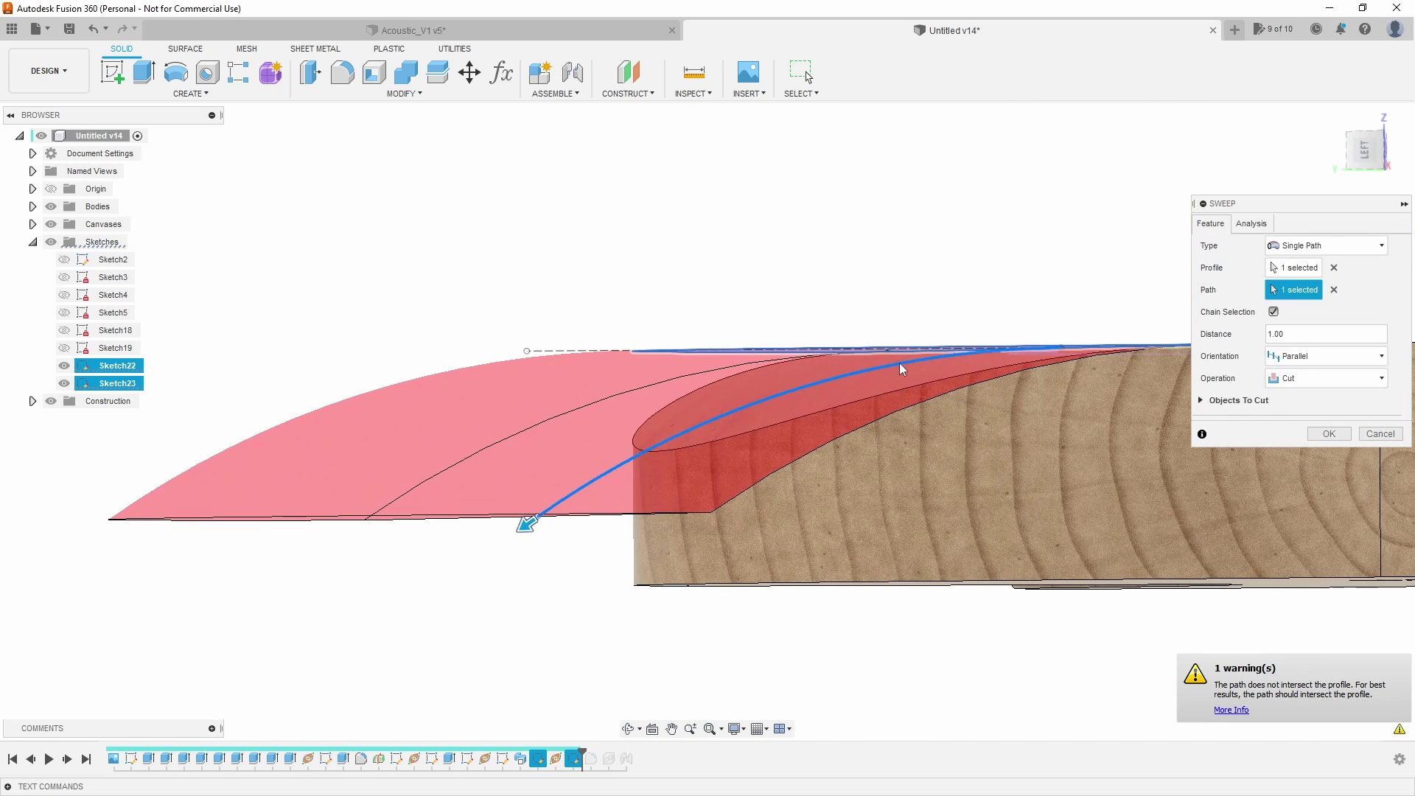
shift+middle_drag(927, 366, 1253, 398)
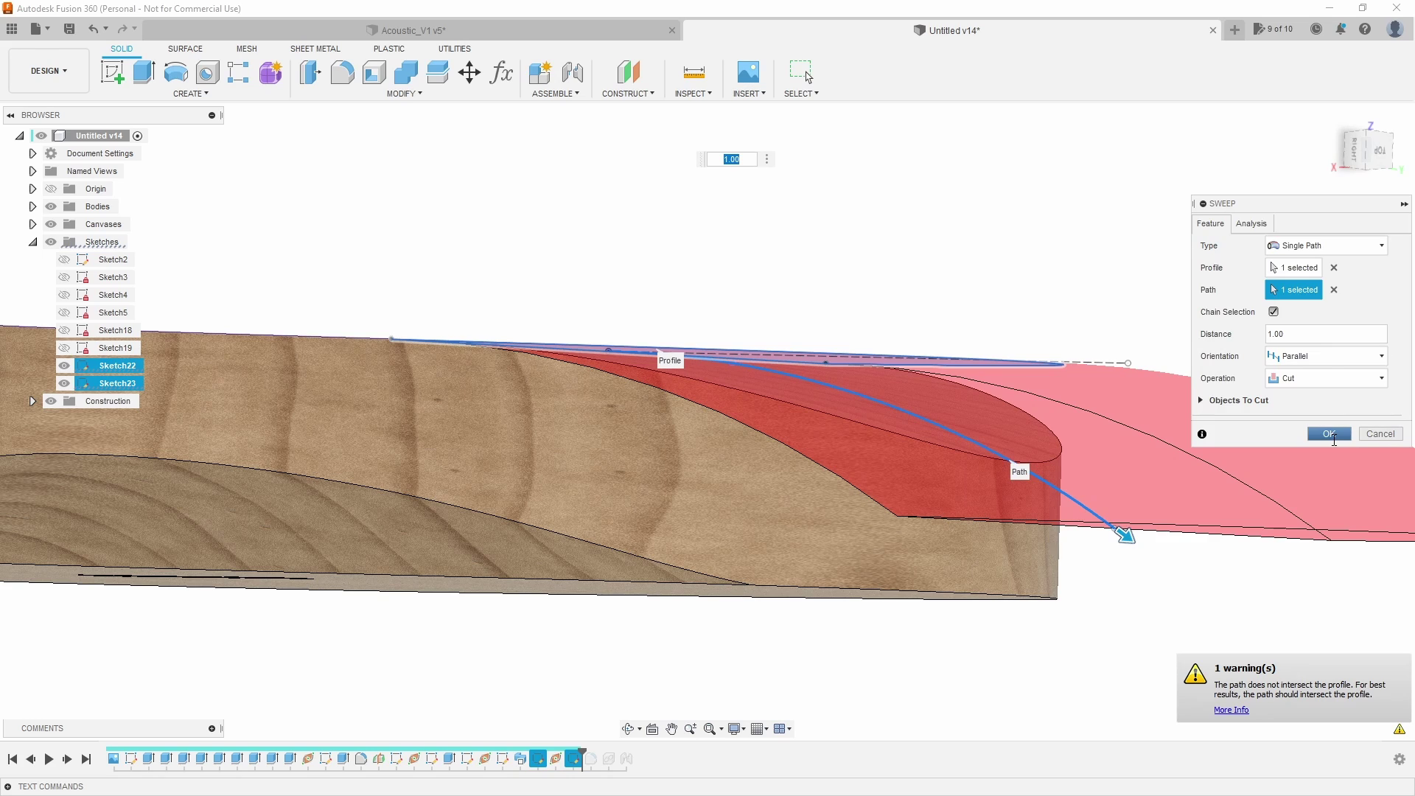
click(1330, 434)
- Hide Sketch22 and Sketch23 and view the bevel from the side
shift+middle_drag(855, 346, 822, 315)
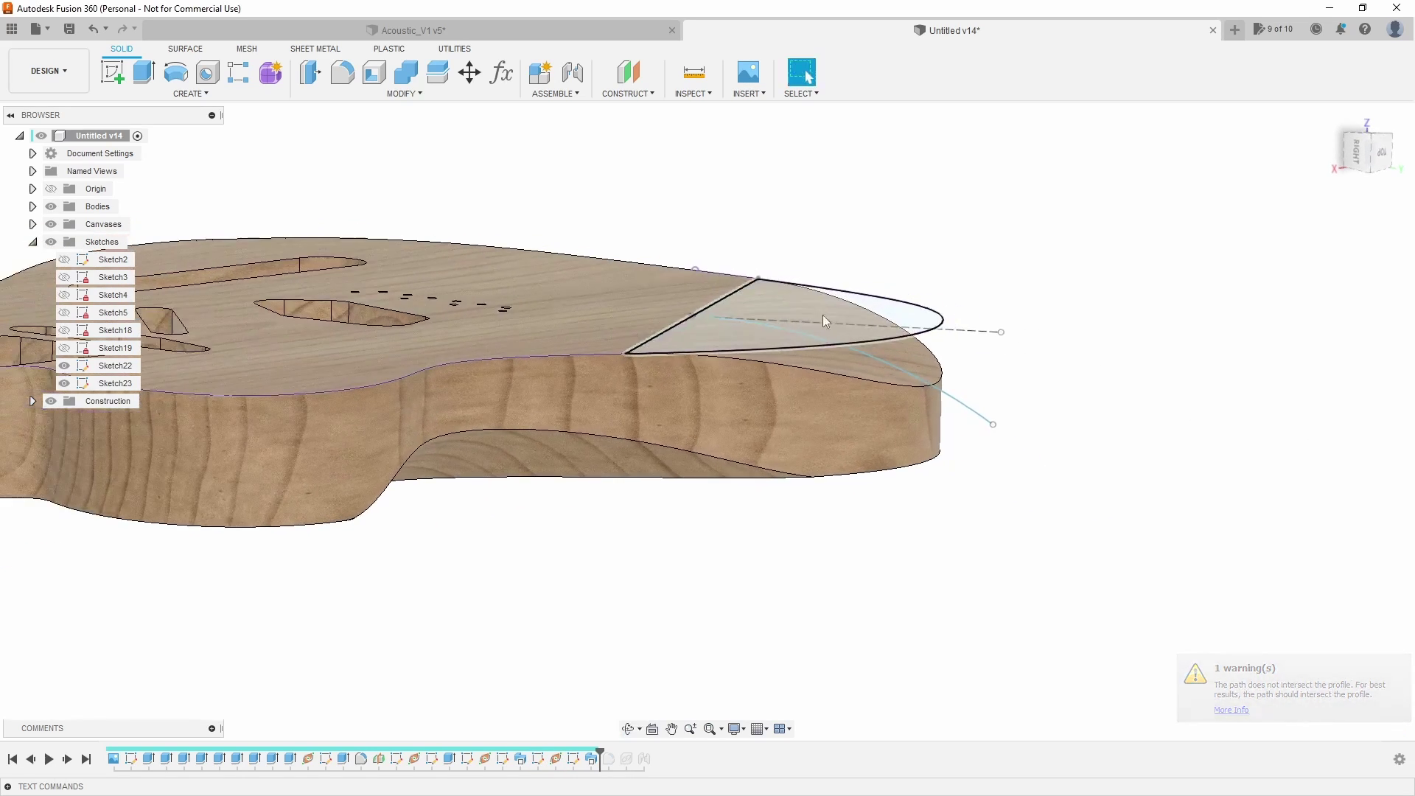
scroll(791, 259, up, 2)
click(64, 383)
click(64, 366)
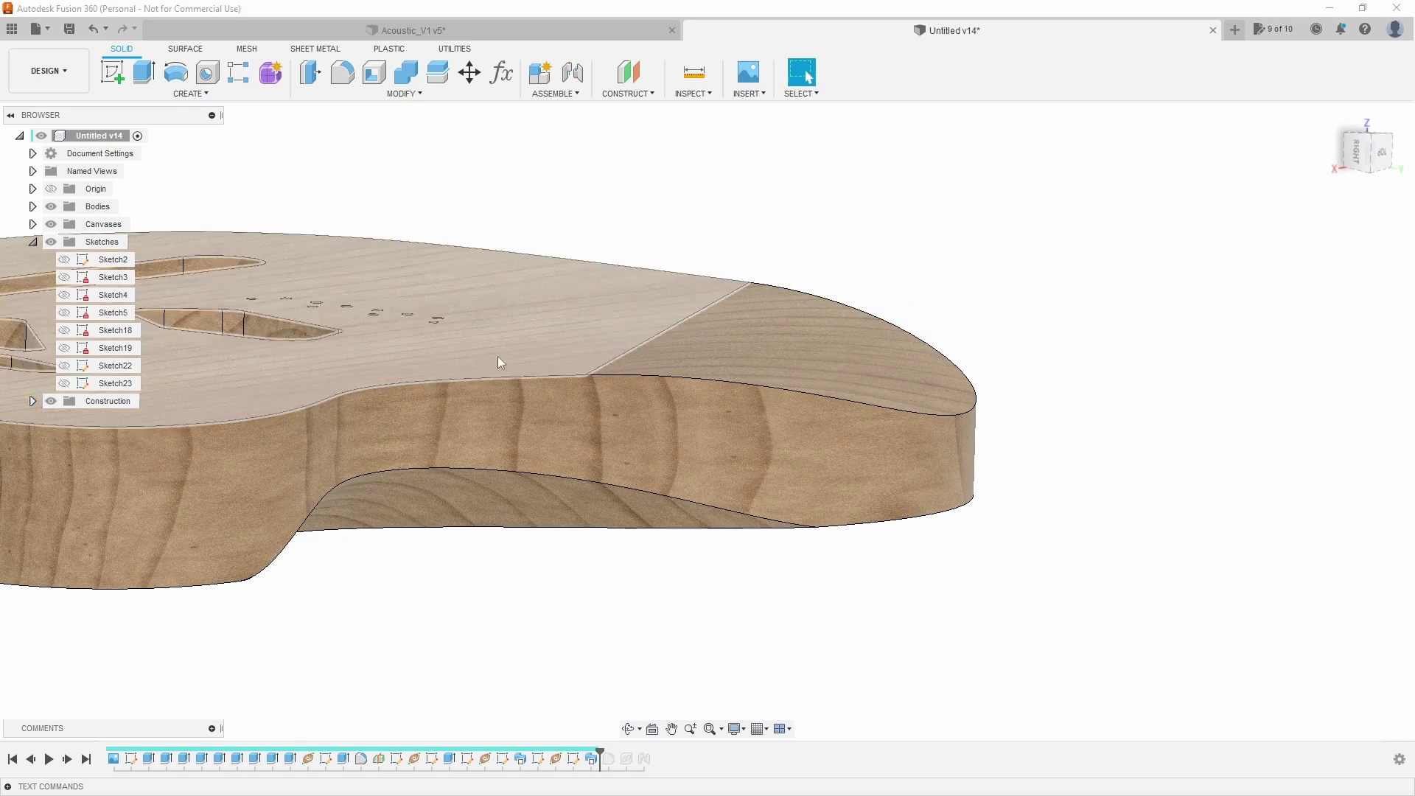
shift+middle_drag(500, 362, 1109, 450)
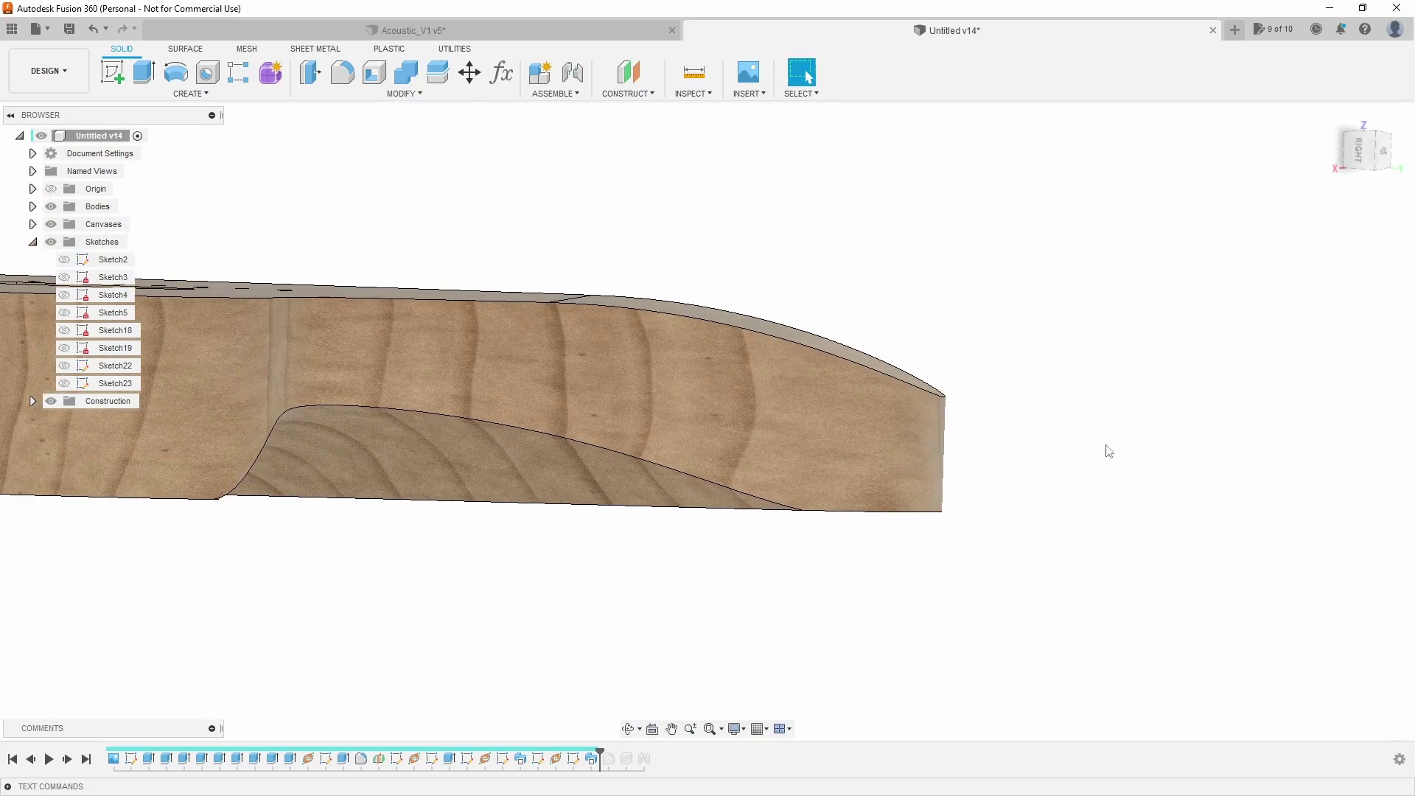
scroll(1020, 455, down, 2)
- Fillet the body's top and back outline edges with a 0.25 in radius
shift+middle_drag(965, 410, 1032, 442)
key(f)
click(936, 401)
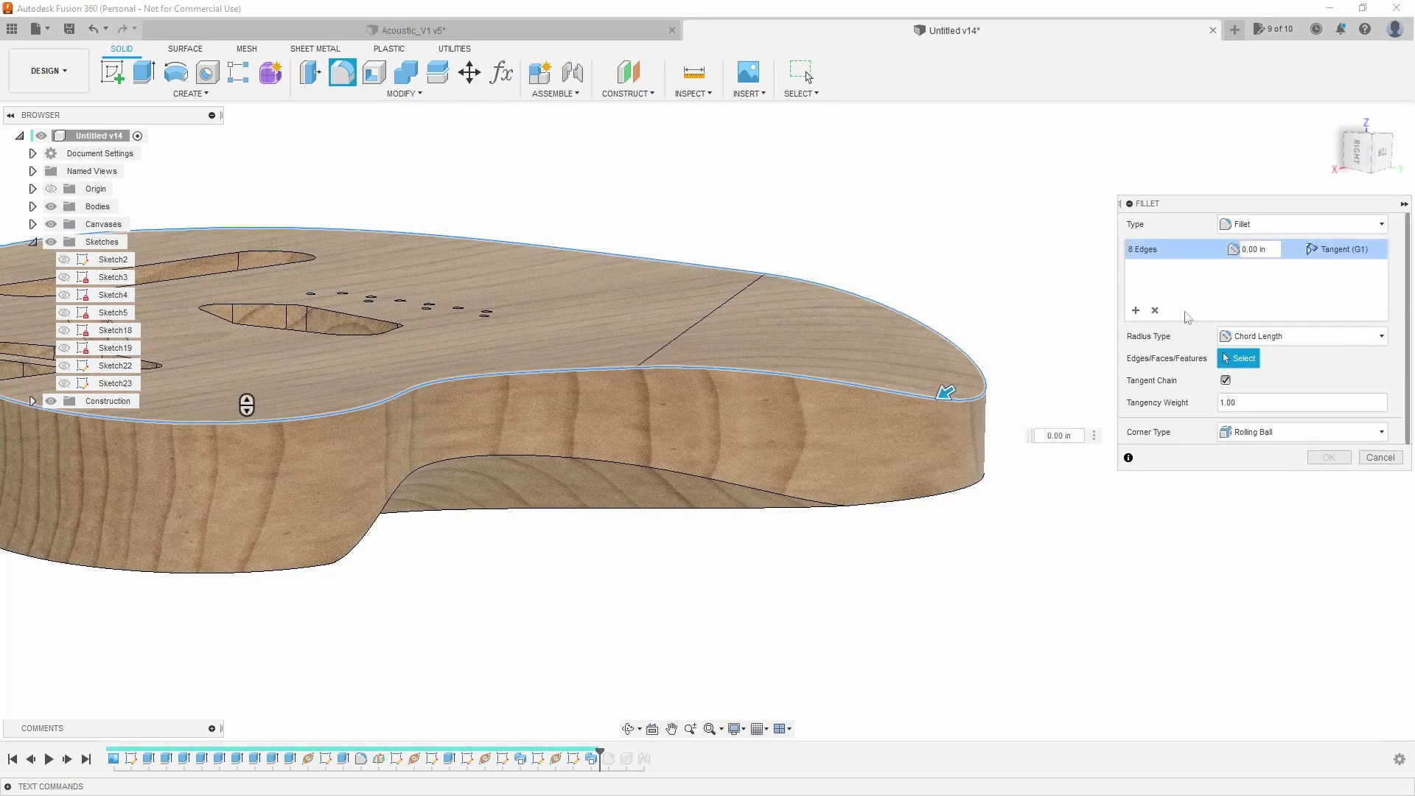
text(.25)
key(Tab)
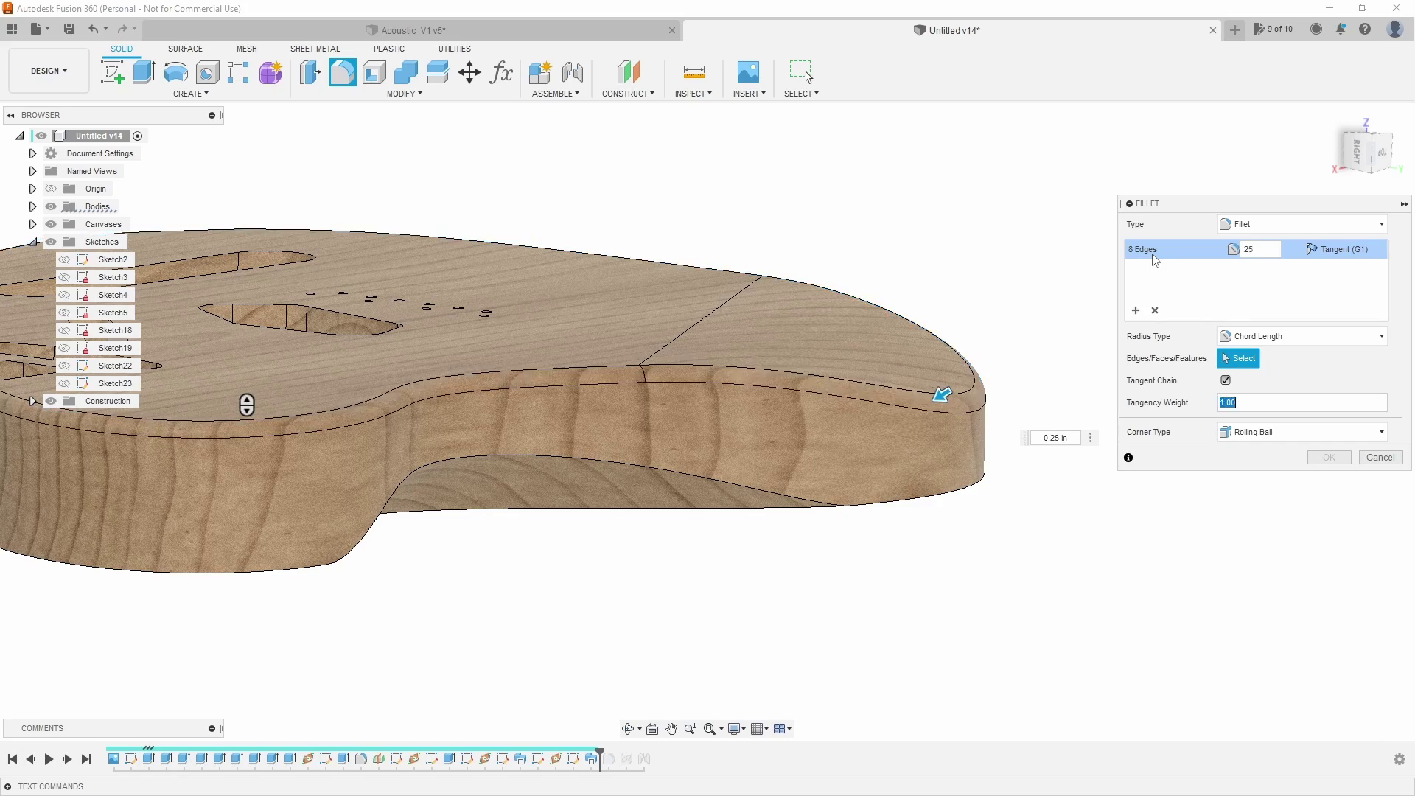
mouse_move(971, 291)
shift+middle_down()
mouse_move(761, 363)
mouse_move(851, 530)
shift+middle_up()
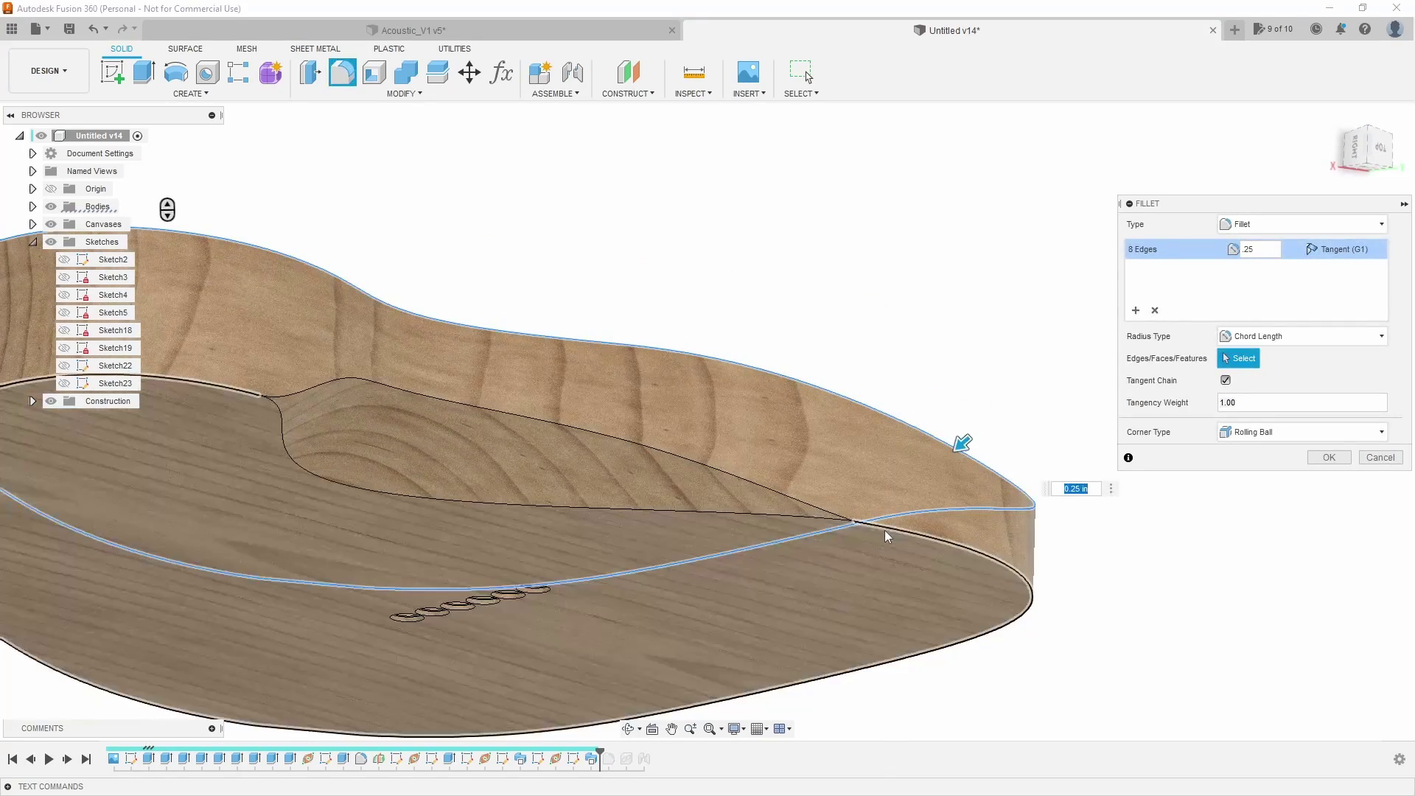
click(849, 528)
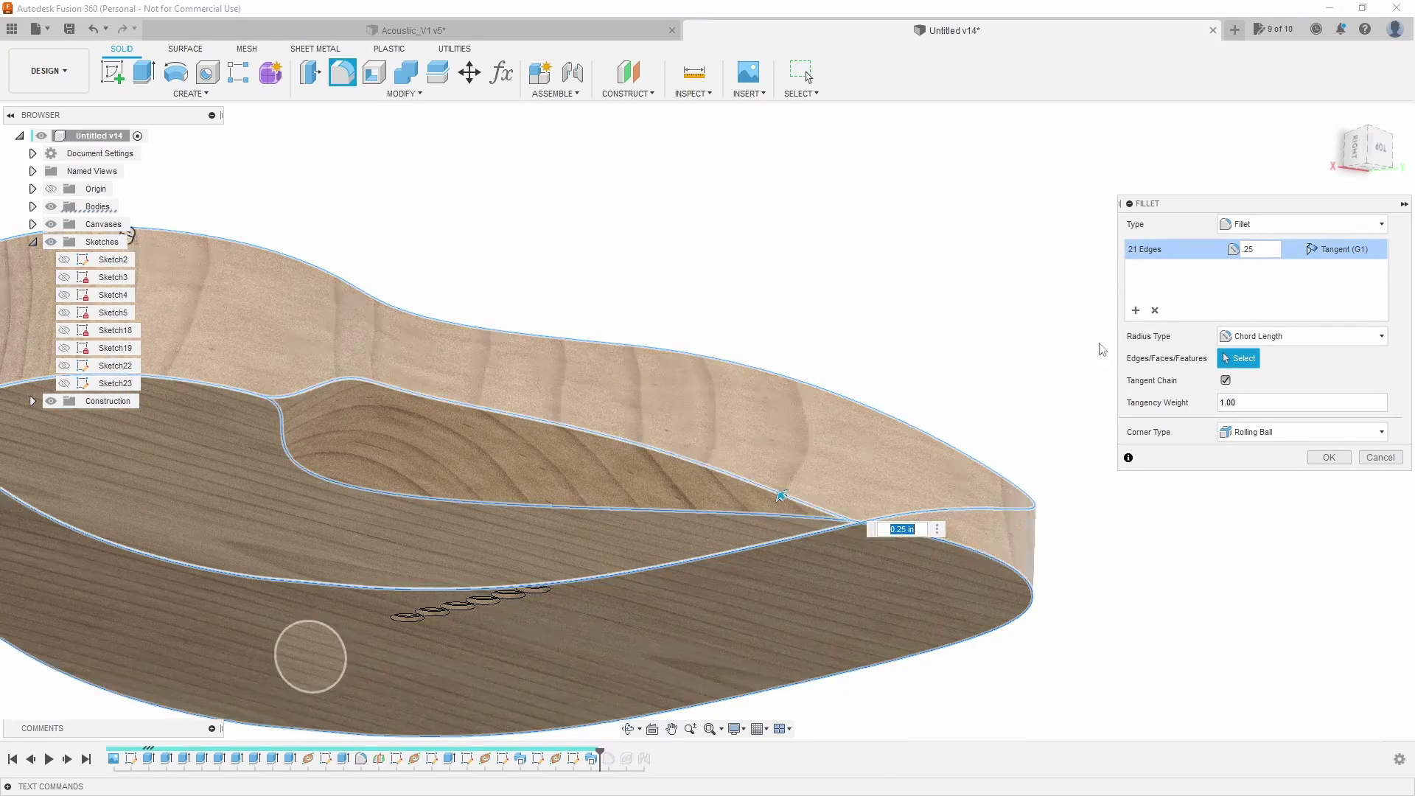
shift+middle_drag(1097, 352, 908, 392)
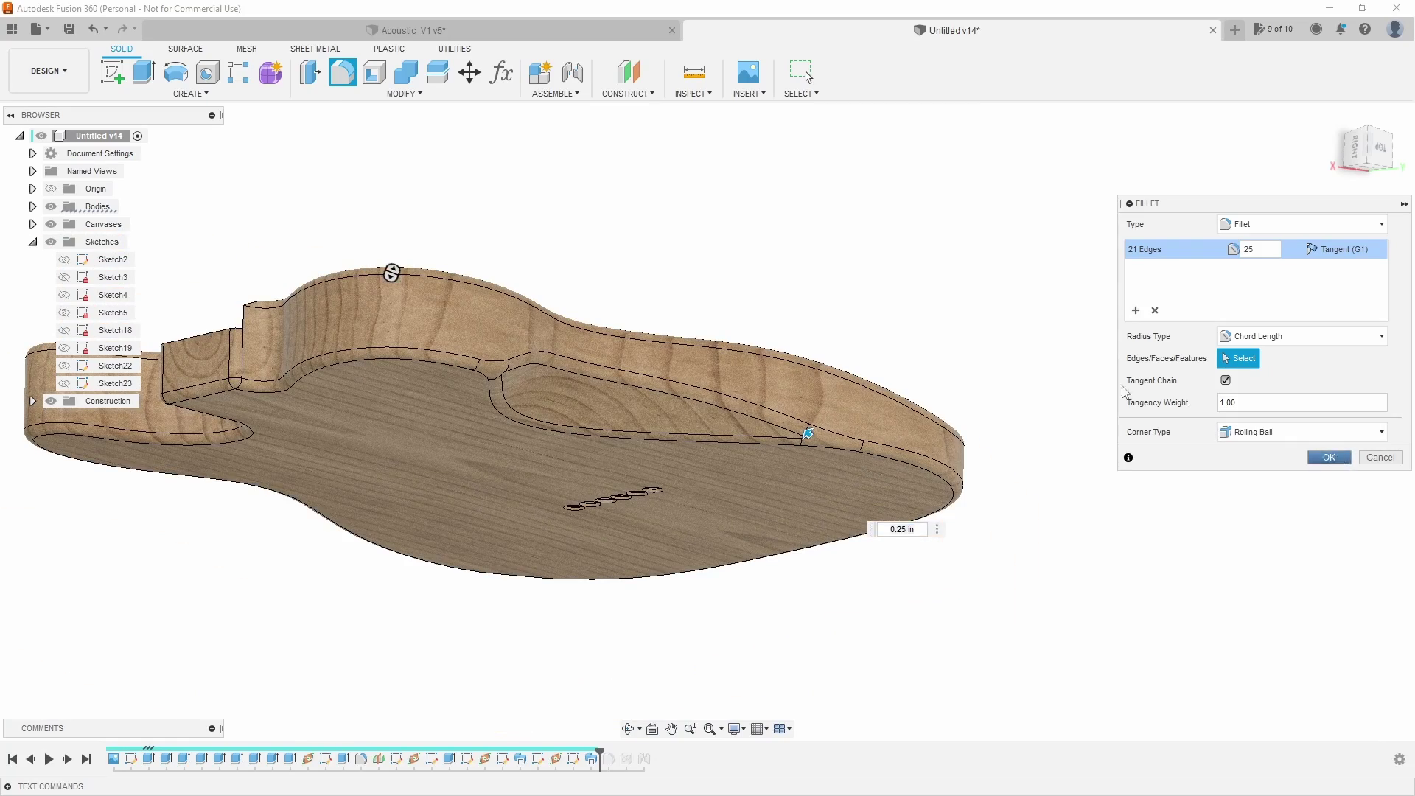
key(Return)
shift+middle_drag(1039, 366, 498, 514)
scroll(1105, 488, up, 2)
shift+middle_drag(1172, 494, 1306, 483)
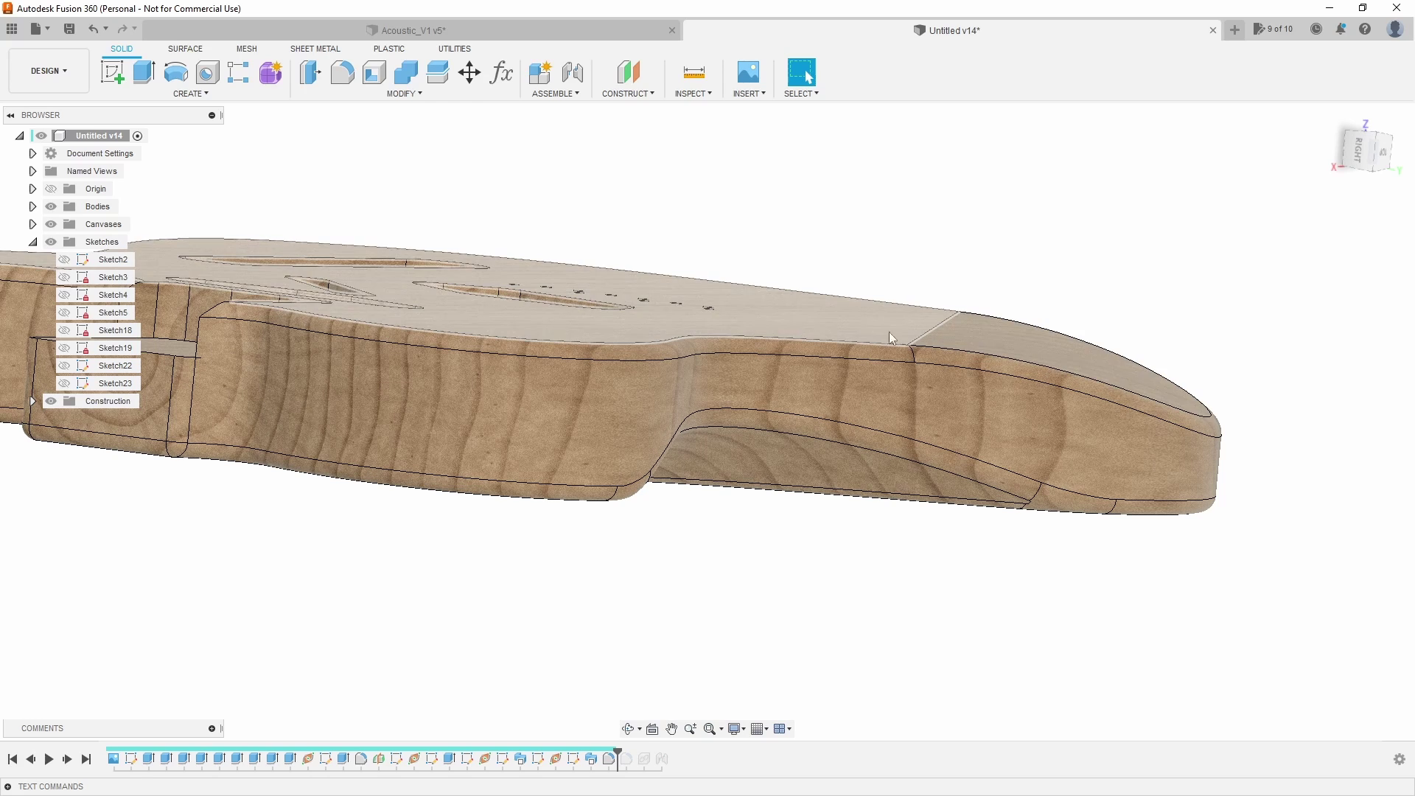
scroll(781, 325, up, 2)
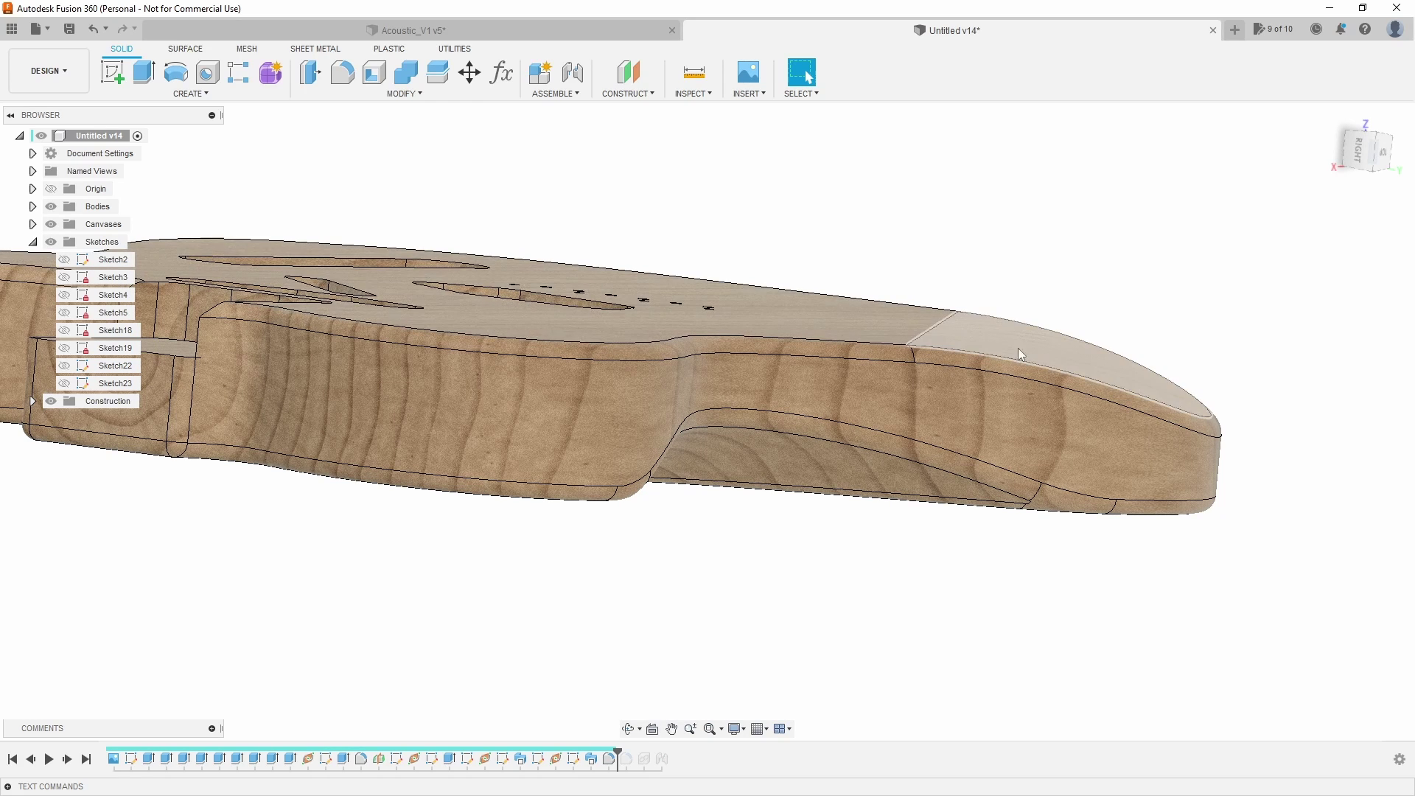